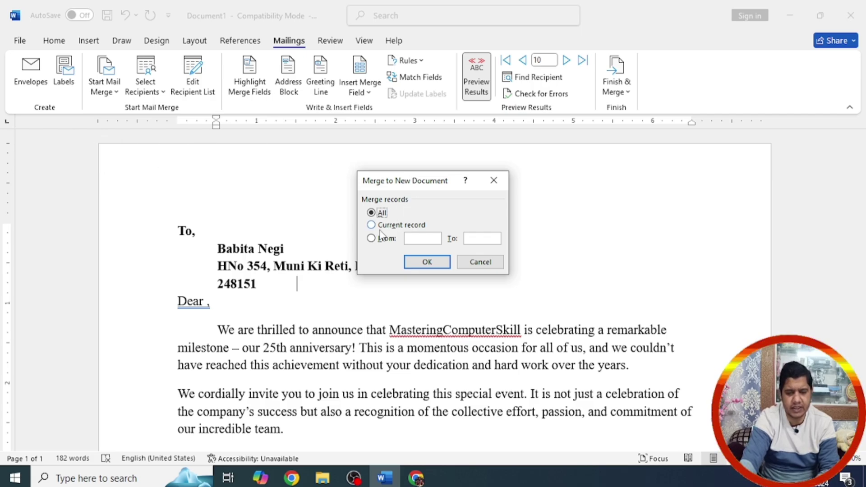
Step: Merge all contact records into a new letters document with 'All' selected
click(426, 262)
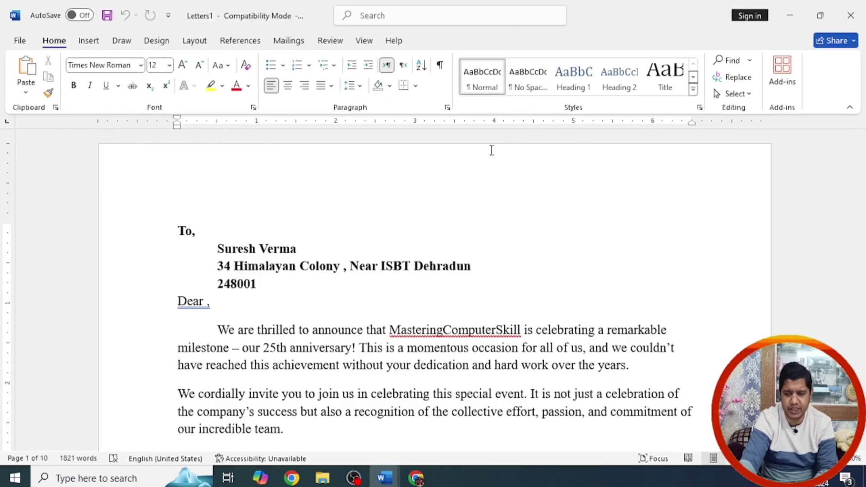
drag(861, 163, 861, 242)
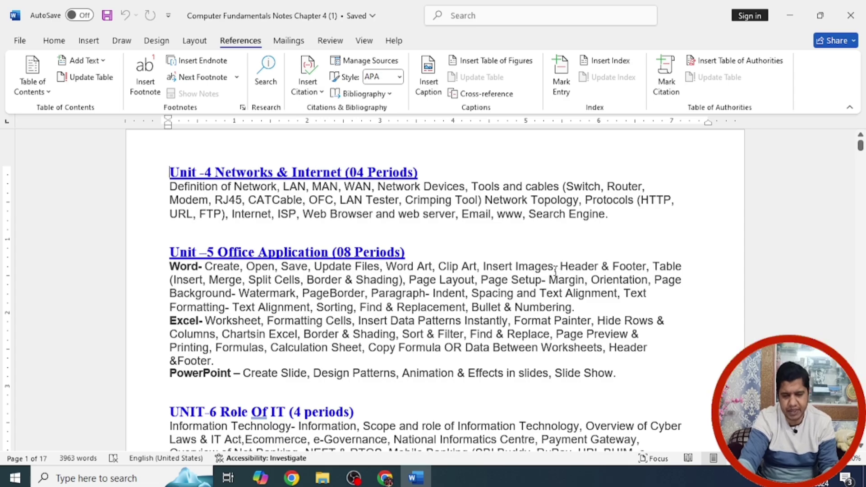
Step: Scroll down to the Unit-4 page and select the 'Networks & Internet' heading text
ctrl+scroll(555, 270, down, 1)
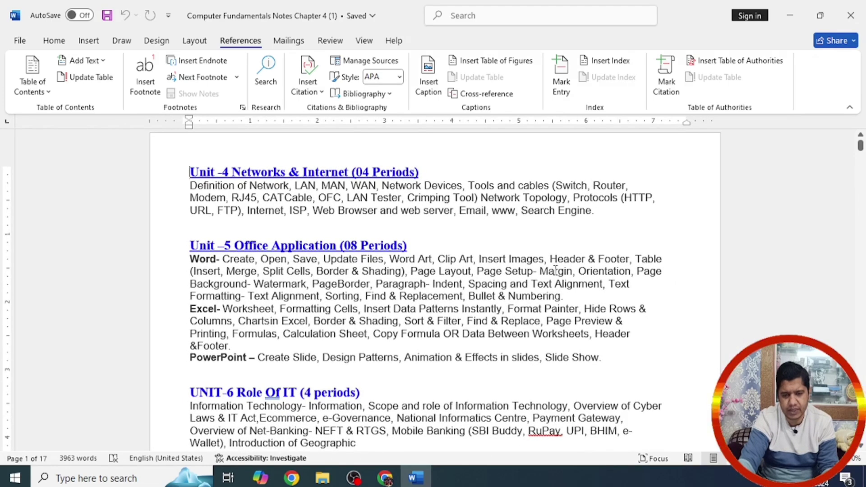
ctrl+scroll(550, 270, down, 1)
scroll(543, 270, down, 5)
scroll(542, 270, down, 20)
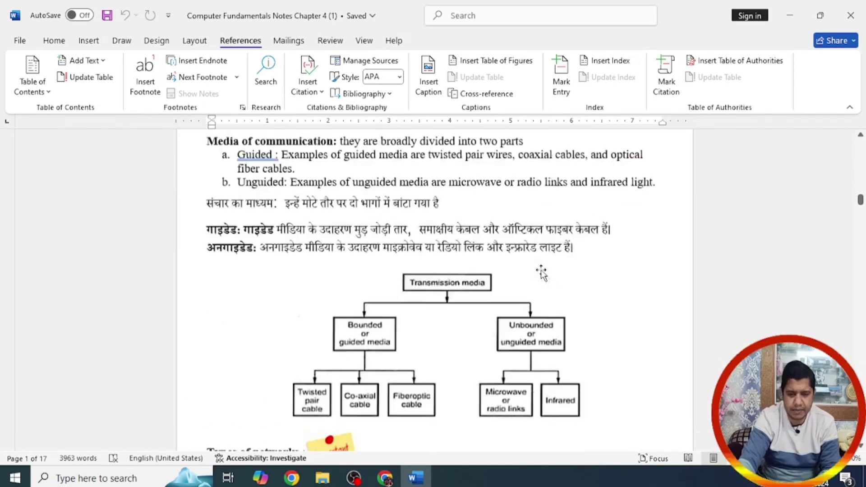
drag(861, 200, 861, 148)
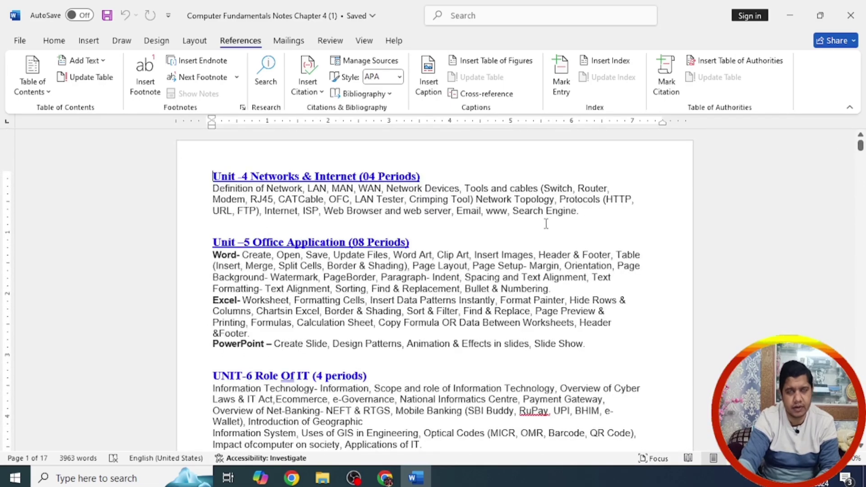
scroll(862, 448, down, 5)
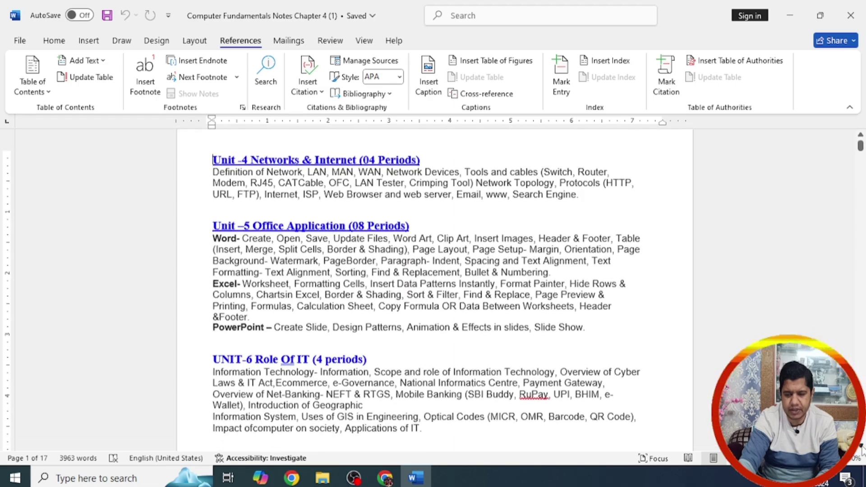
scroll(862, 448, down, 10)
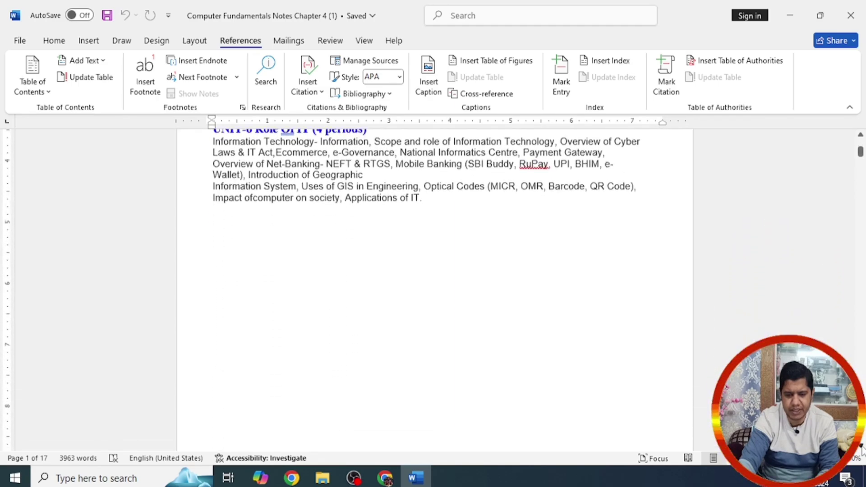
scroll(862, 448, down, 5)
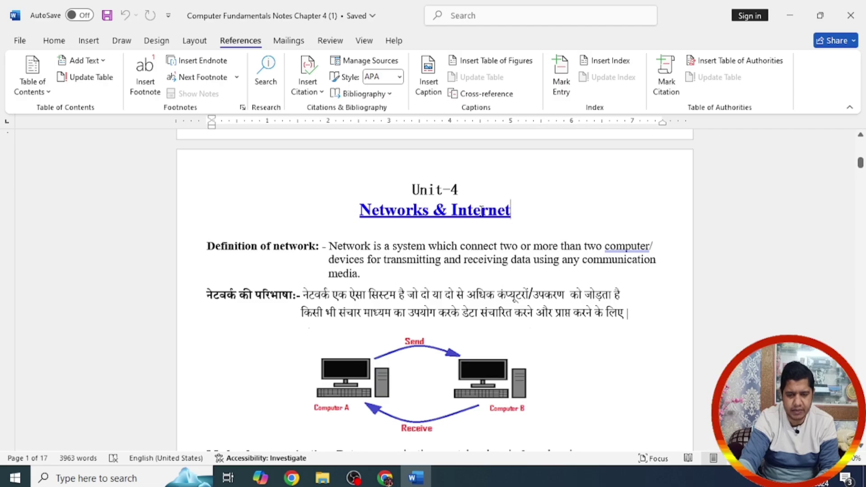
drag(512, 218, 360, 210)
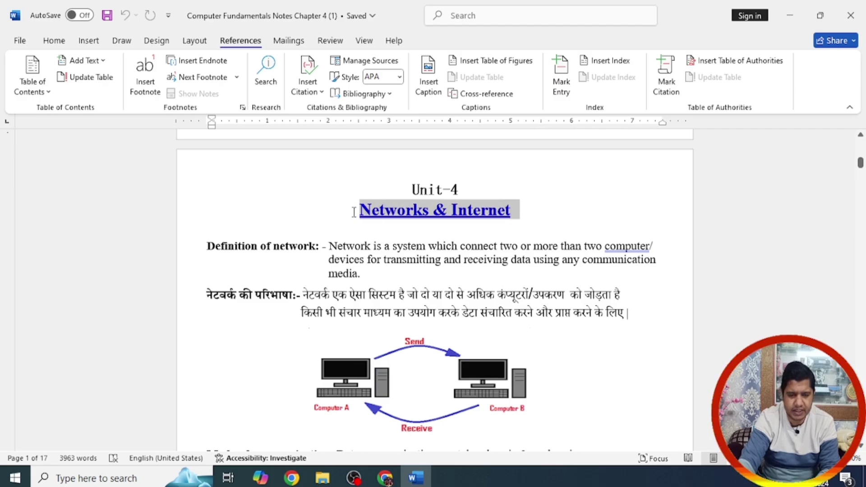
Step: Apply the Heading 1 style to 'Networks & Internet' and centre it on the page
click(61, 44)
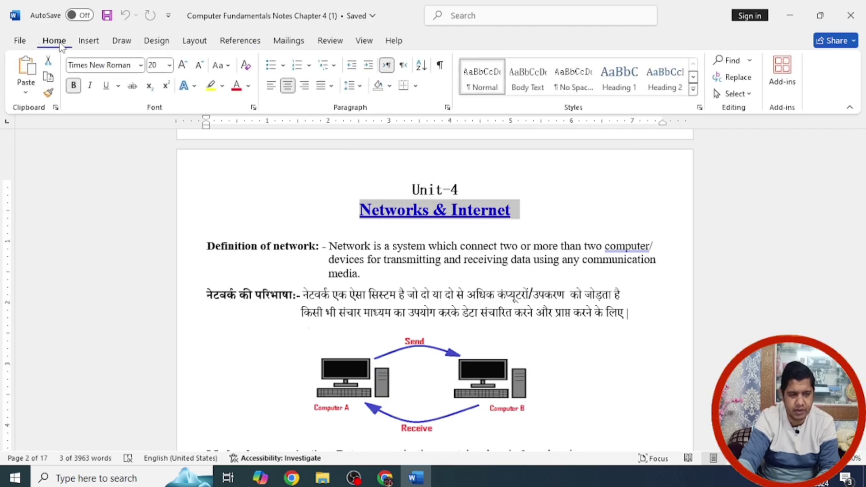
click(623, 87)
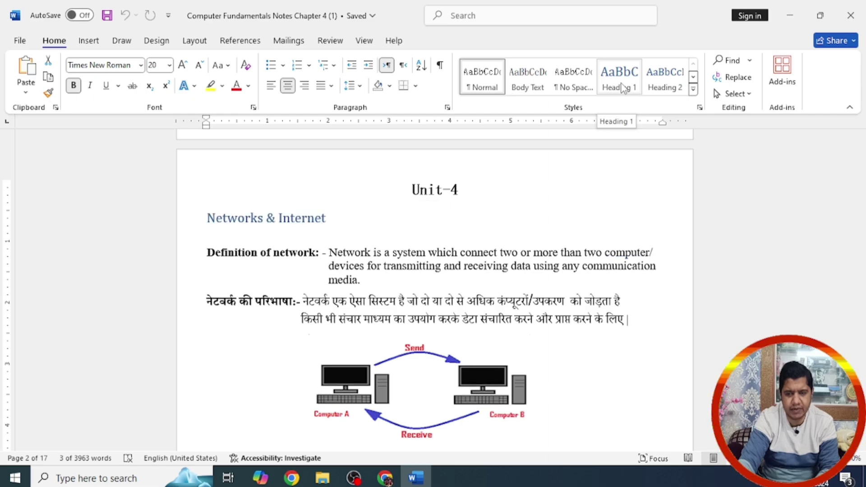
click(694, 91)
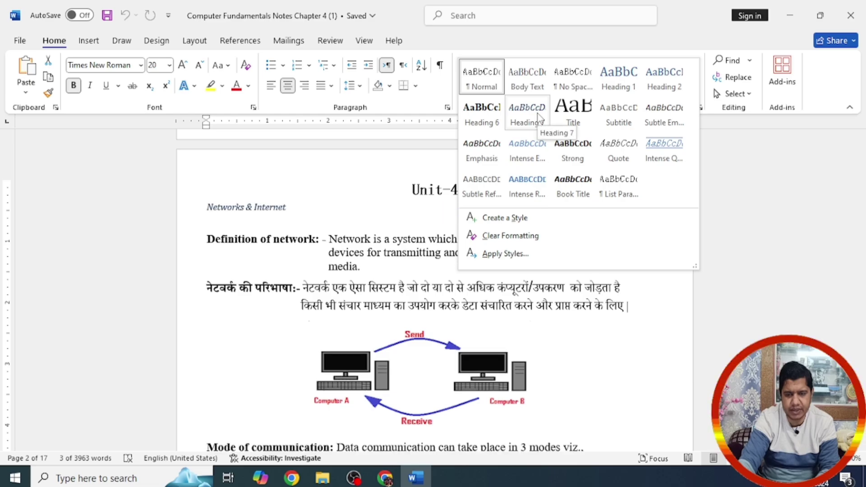
click(635, 80)
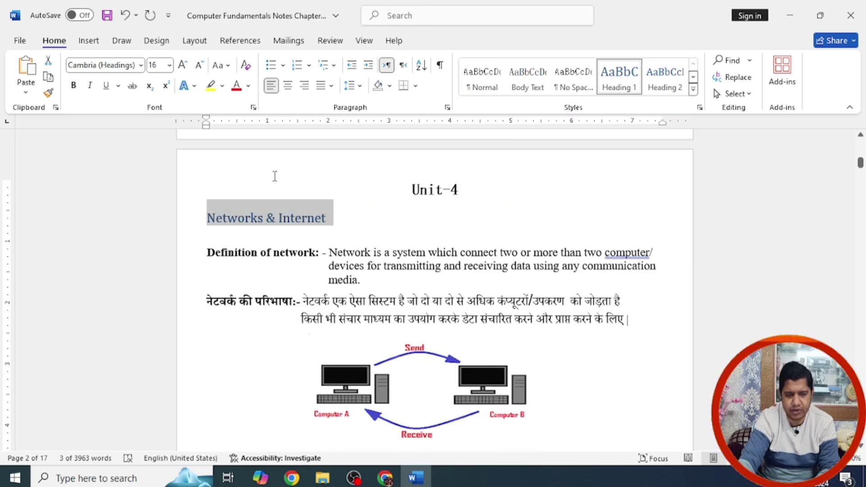
click(288, 88)
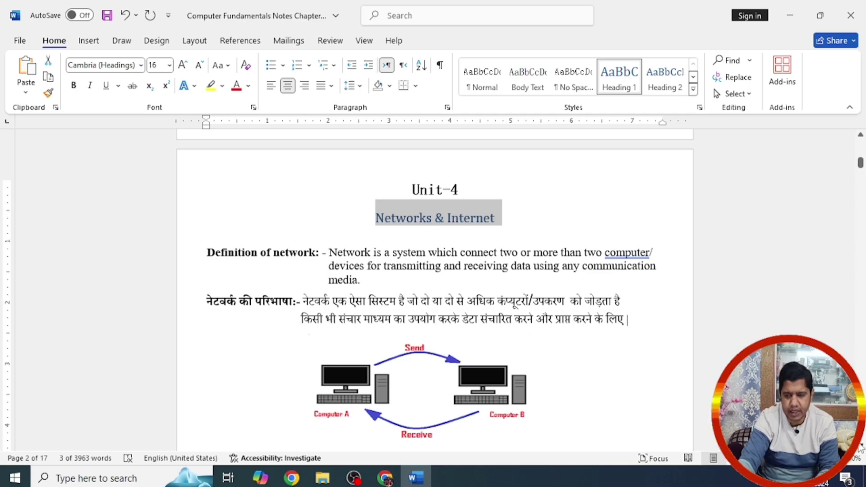
scroll(862, 447, down, 3)
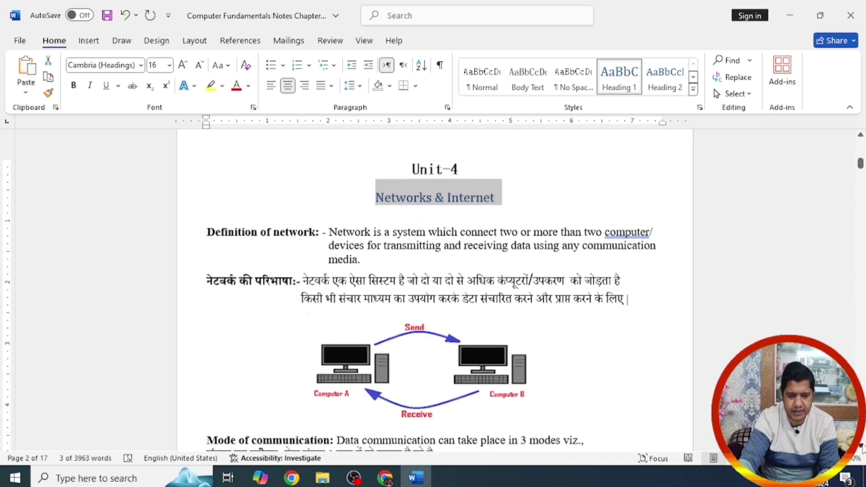
scroll(862, 447, down, 7)
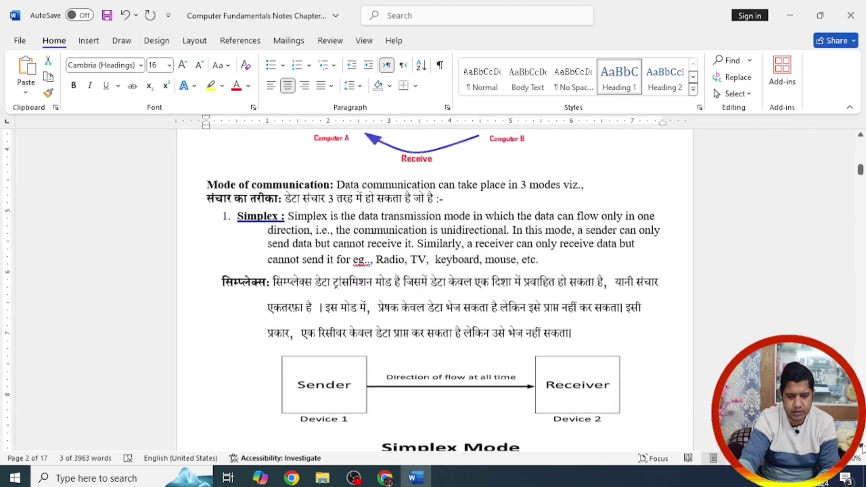
scroll(863, 448, down, 9)
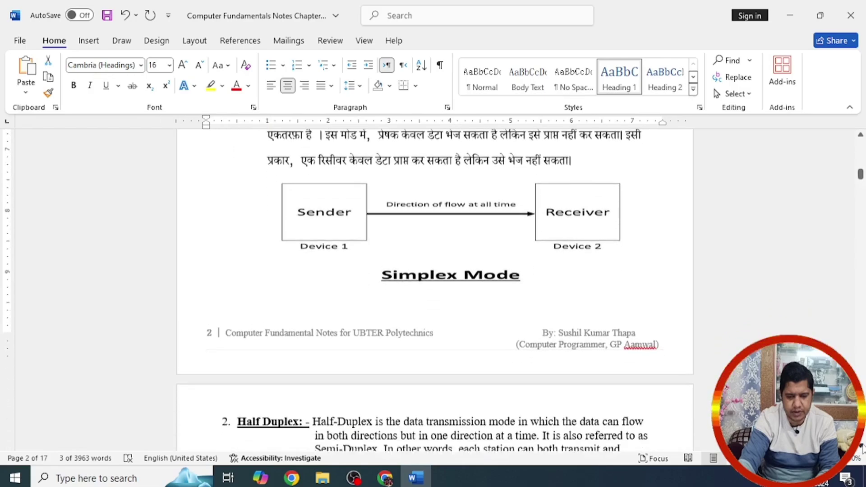
scroll(863, 448, down, 12)
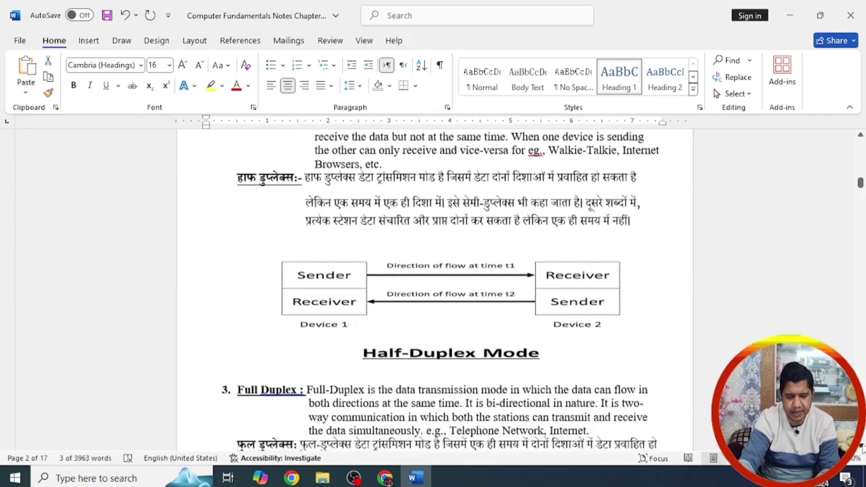
scroll(862, 447, down, 12)
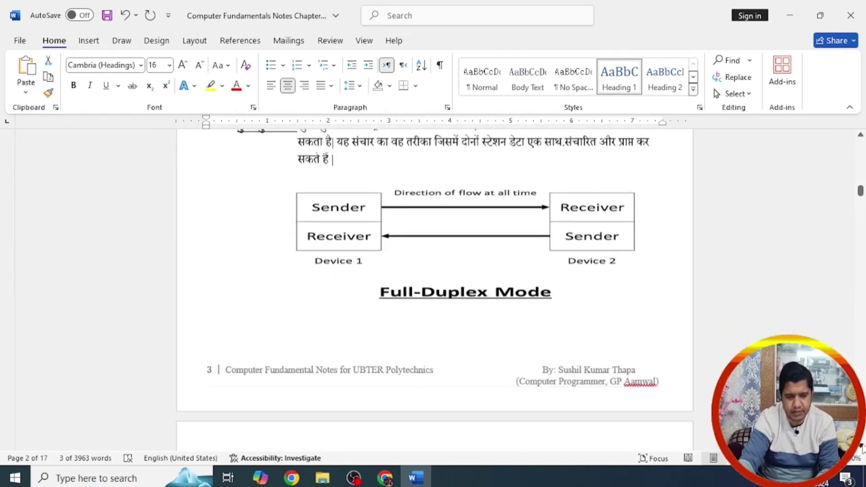
scroll(863, 448, down, 12)
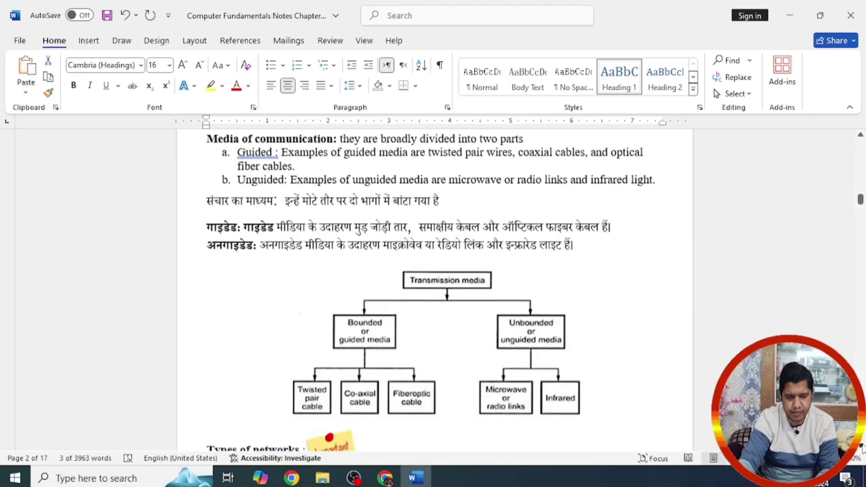
scroll(863, 447, down, 4)
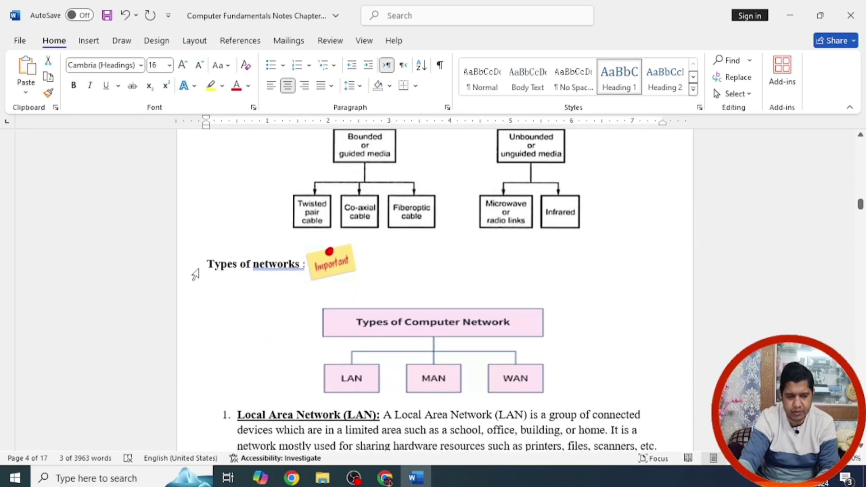
Step: Make the 'Types of networks' heading a Heading 2
drag(208, 265, 305, 264)
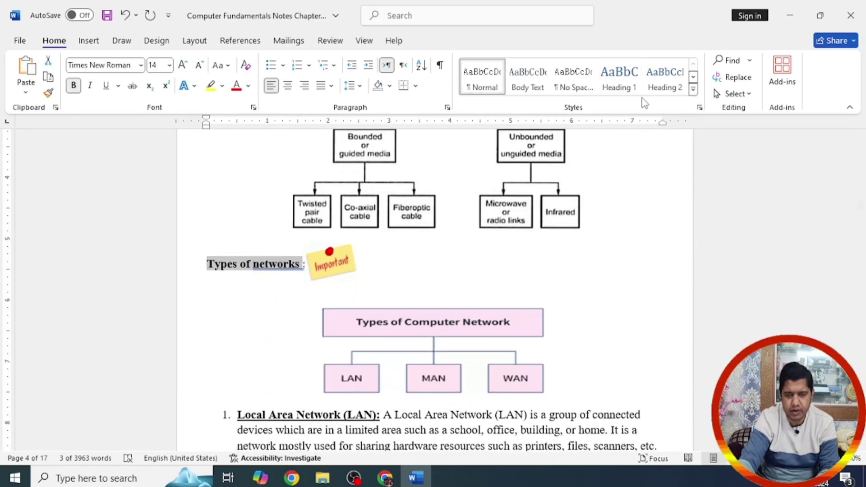
click(677, 86)
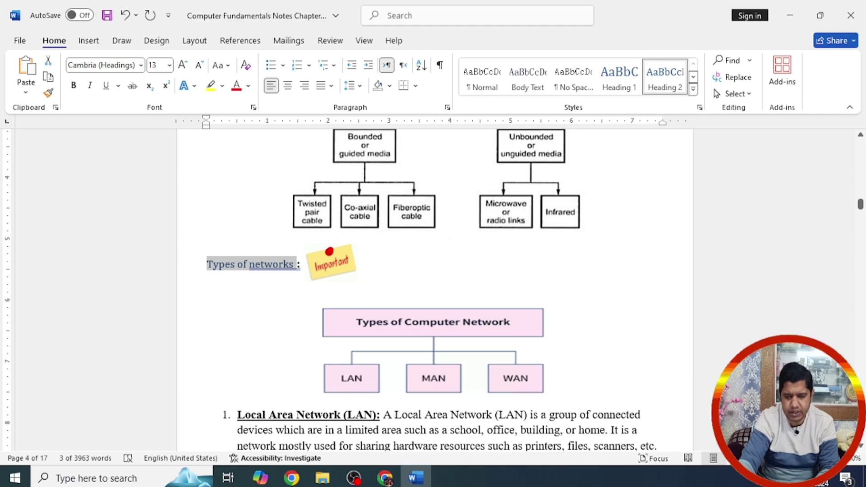
scroll(860, 448, down, 7)
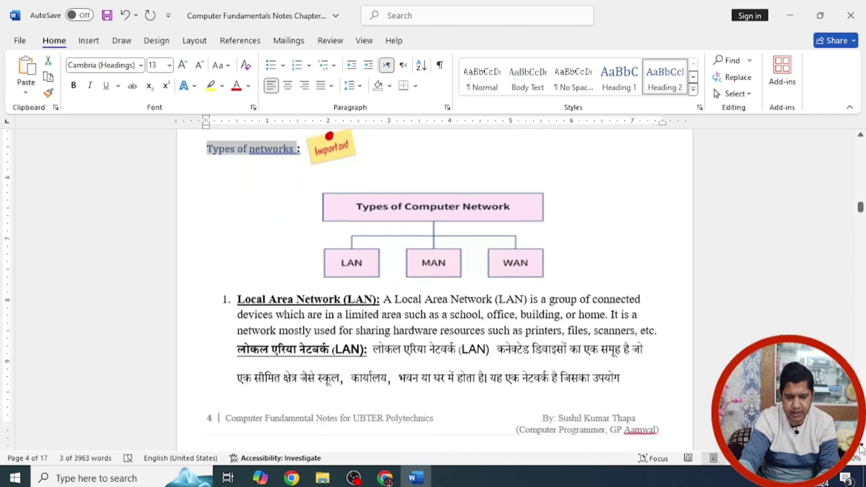
scroll(862, 449, down, 11)
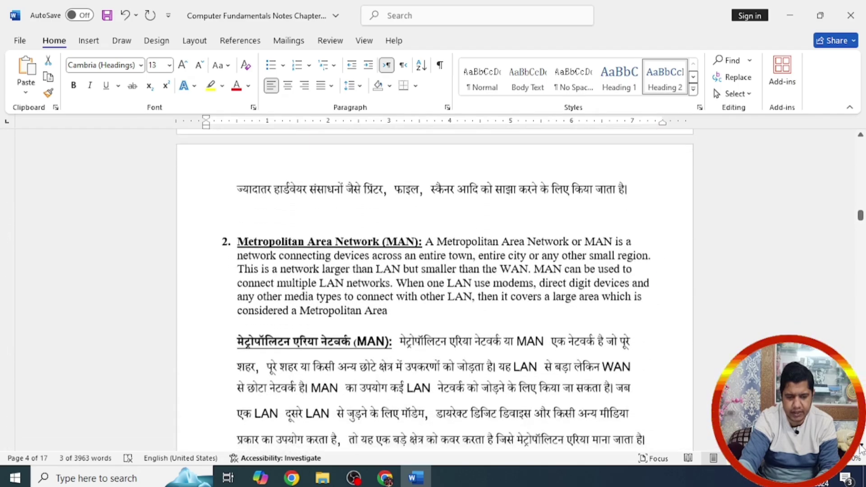
scroll(862, 448, down, 11)
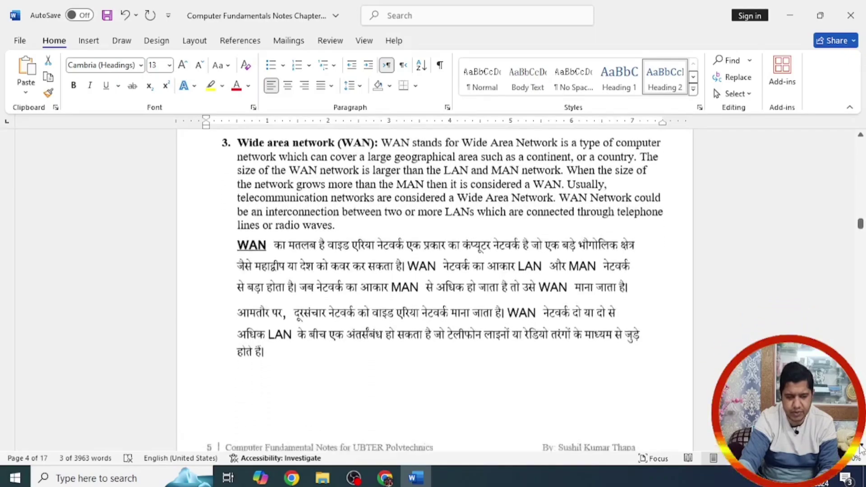
scroll(862, 449, down, 11)
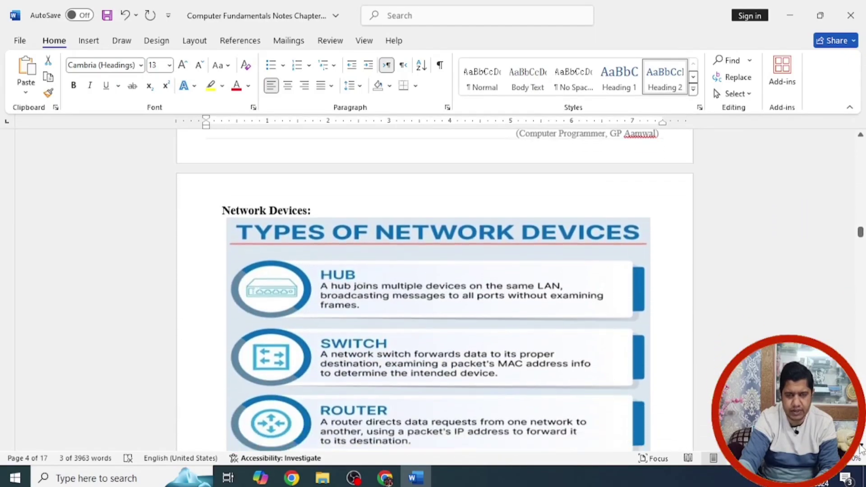
scroll(861, 449, down, 1)
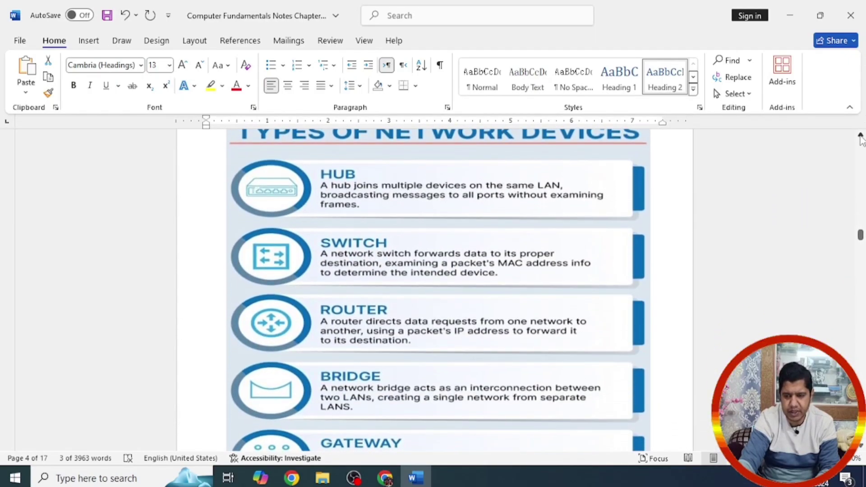
Step: Make 'Network Devices' a Heading 2, then scroll down to Networking Tools
scroll(860, 139, up, 5)
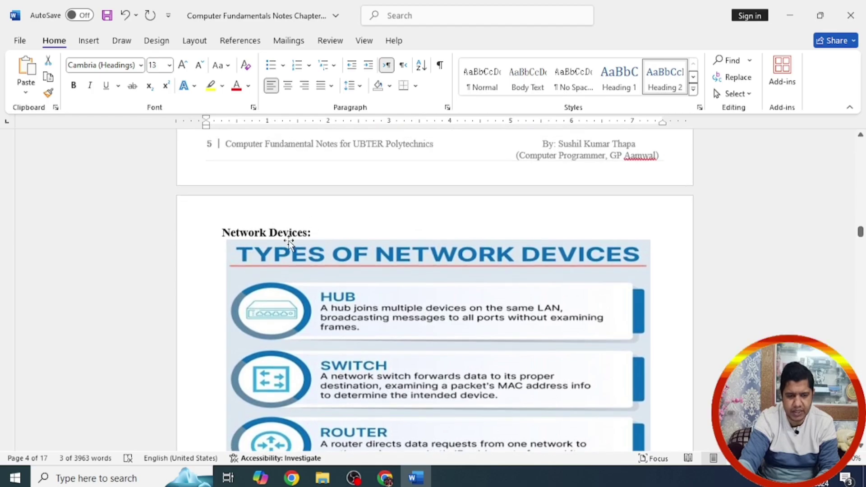
click(320, 232)
mouse_move(320, 232)
mouse_down()
mouse_move(189, 230)
mouse_move(307, 232)
mouse_up()
click(223, 237)
click(225, 231)
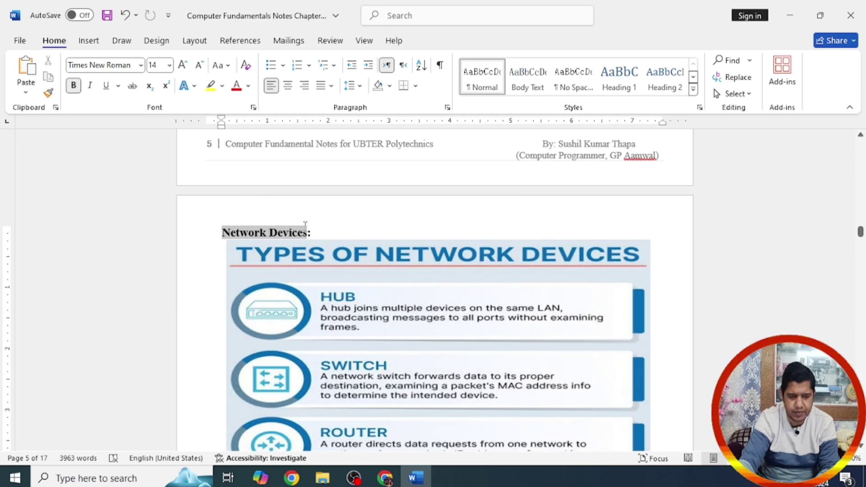
click(662, 74)
scroll(862, 452, down, 10)
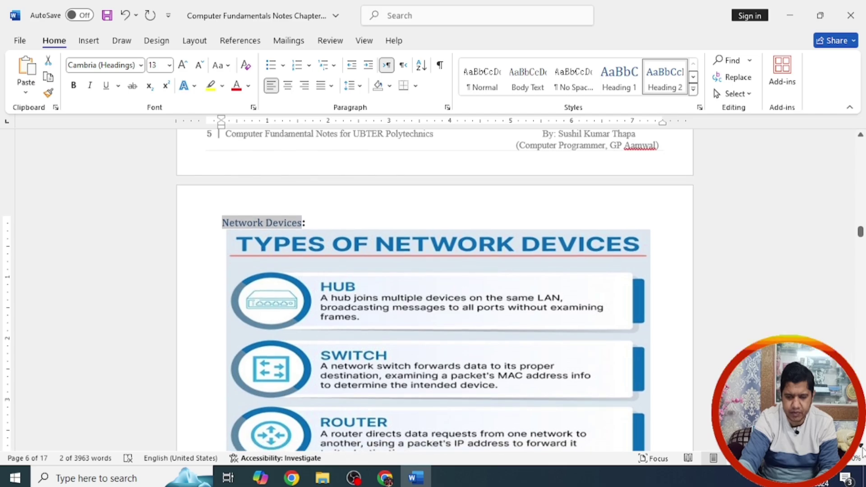
scroll(861, 451, down, 14)
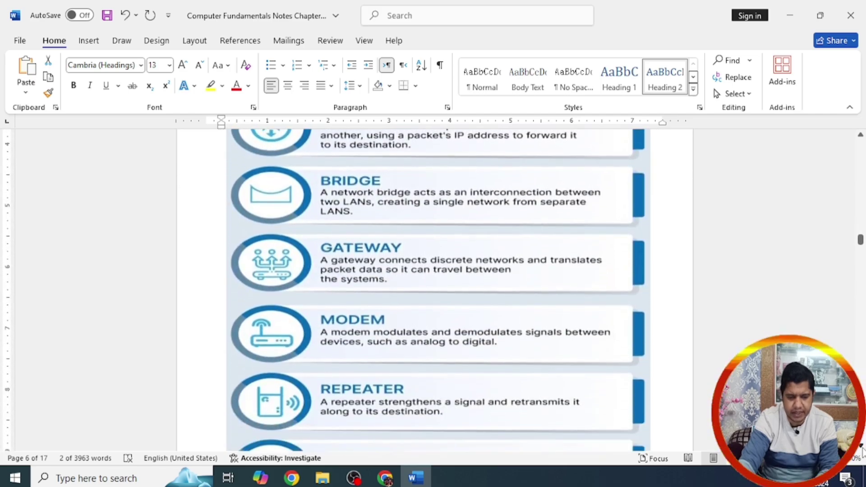
scroll(862, 451, down, 12)
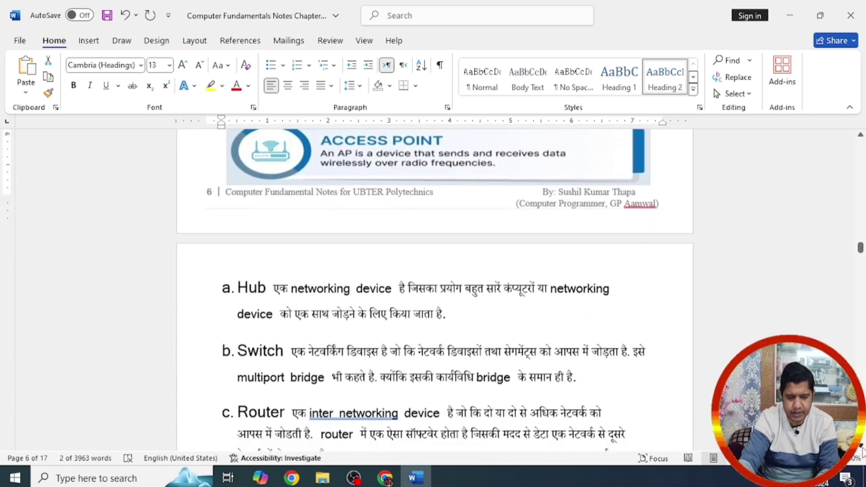
scroll(861, 447, down, 7)
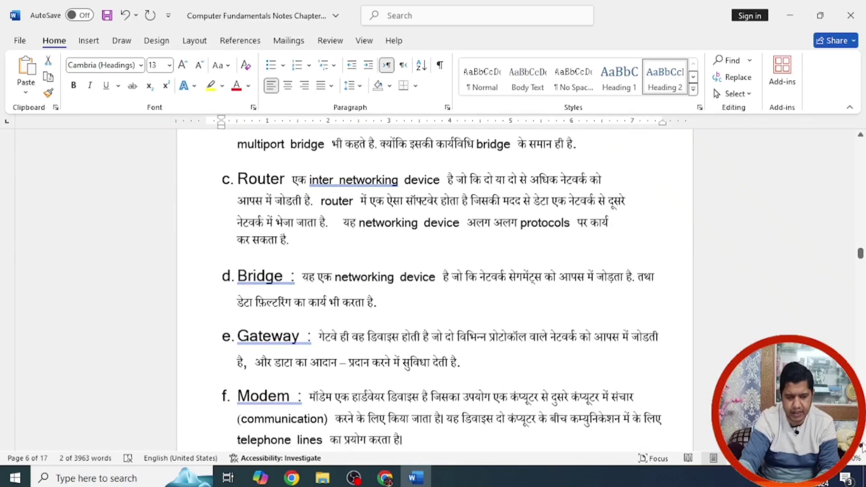
scroll(862, 446, down, 6)
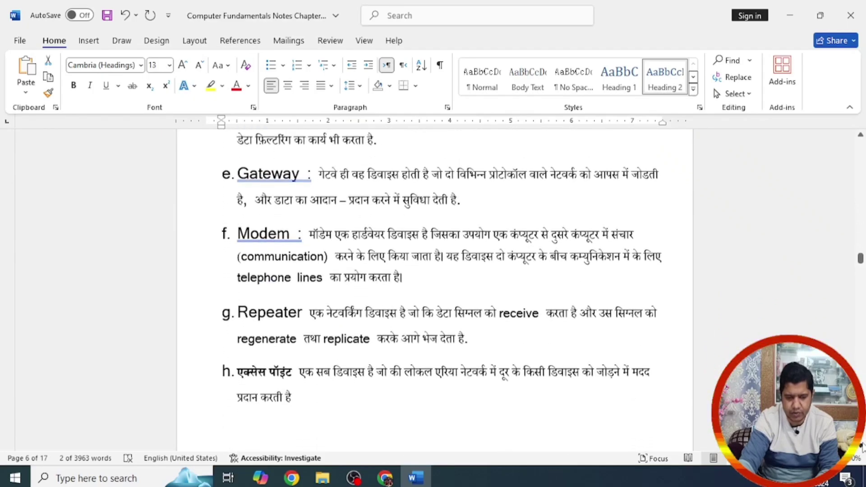
scroll(862, 447, down, 6)
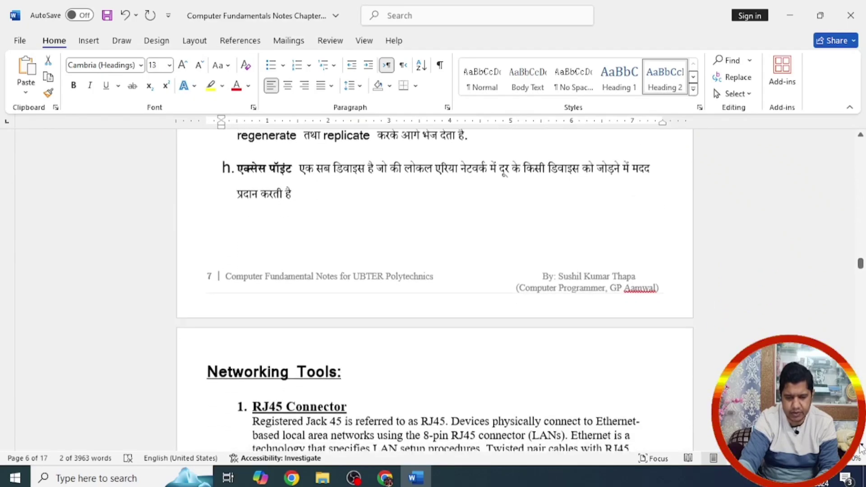
Step: Make the 'Networking Tools:' heading a Heading 1
triple_click(333, 318)
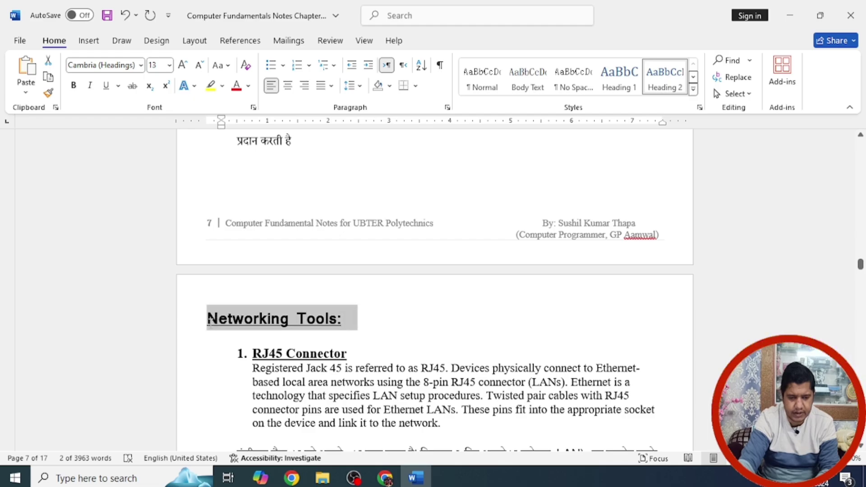
click(623, 78)
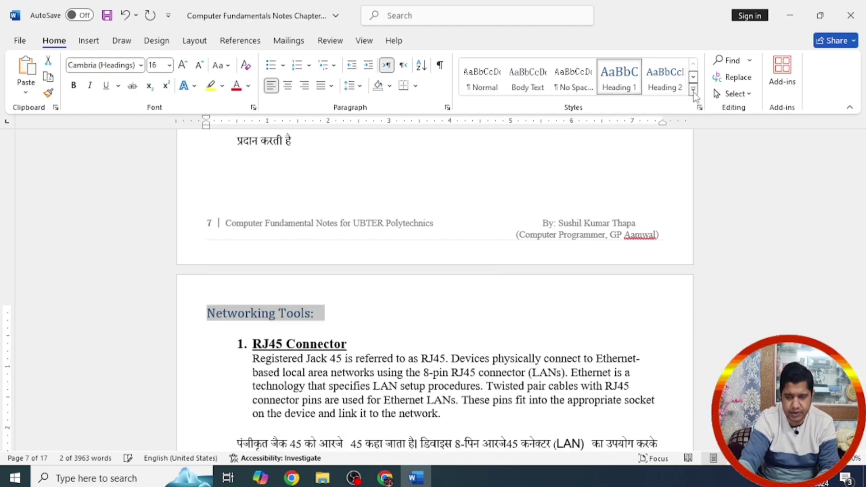
click(694, 89)
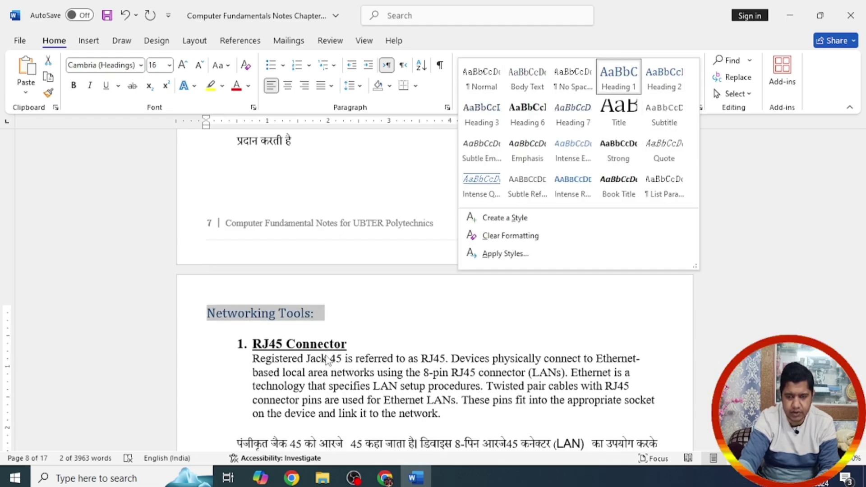
click(341, 345)
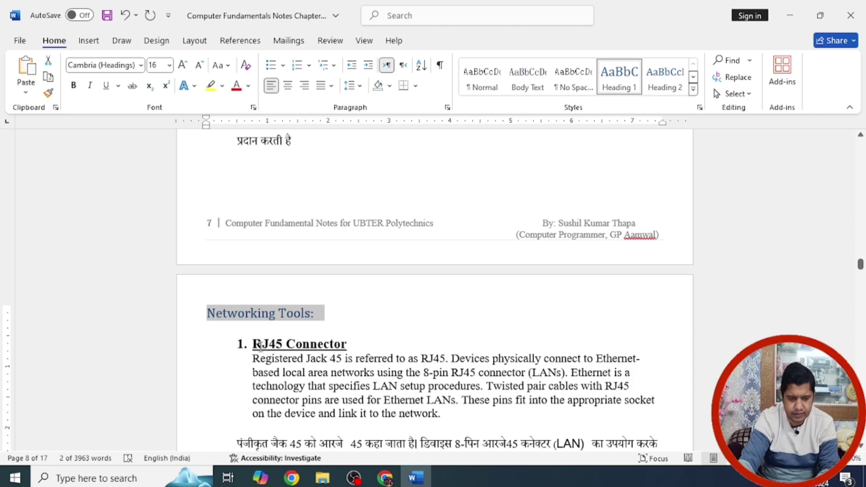
Step: Style 'RJ45 Connector' and 'CAT Cable :' as Heading 3
triple_click(342, 345)
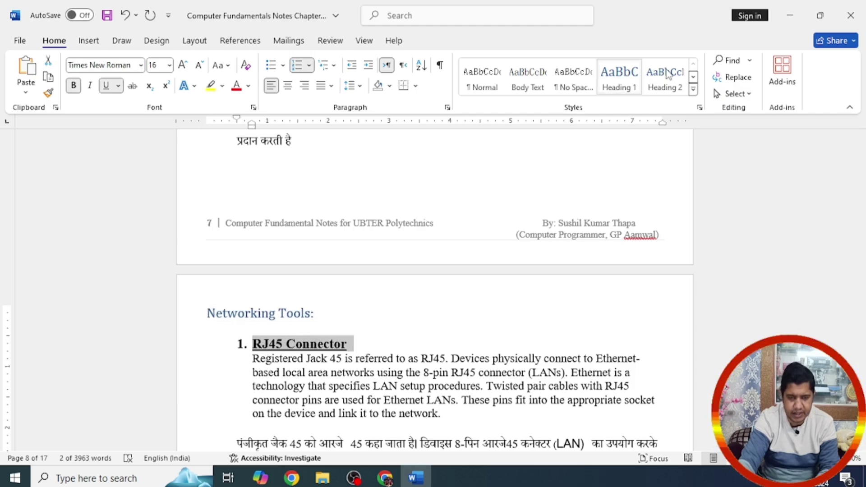
click(693, 89)
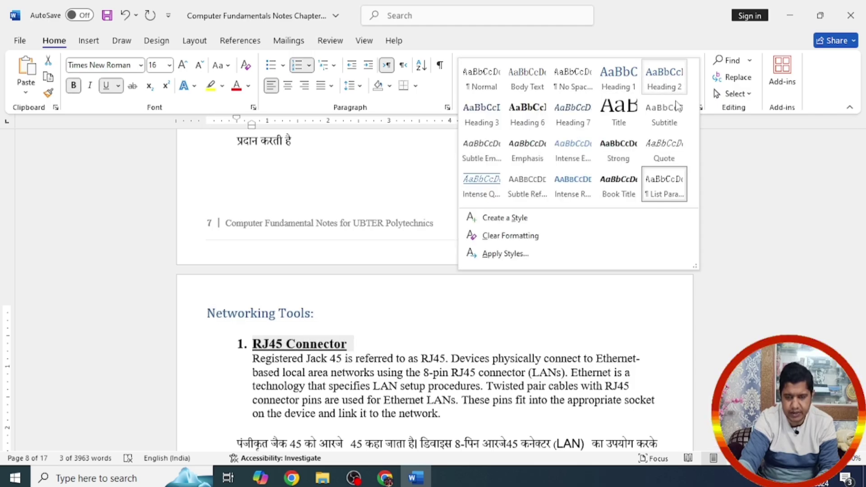
click(490, 126)
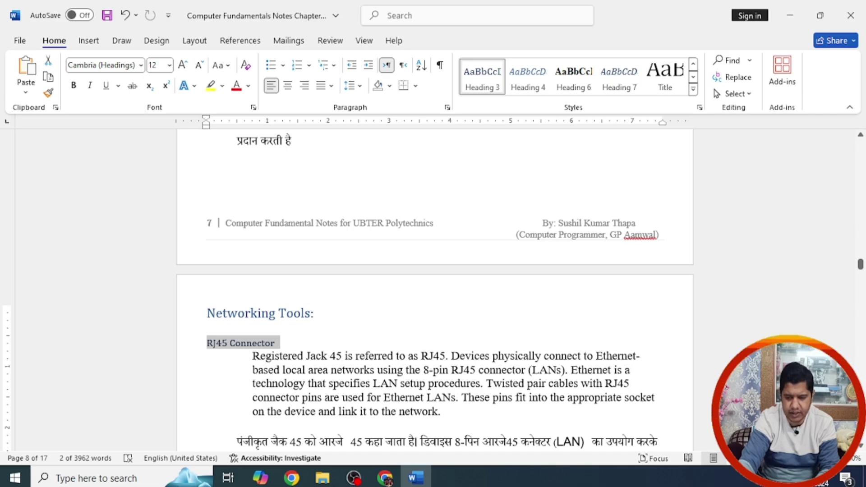
click(860, 447)
click(861, 447)
scroll(861, 447, down, 3)
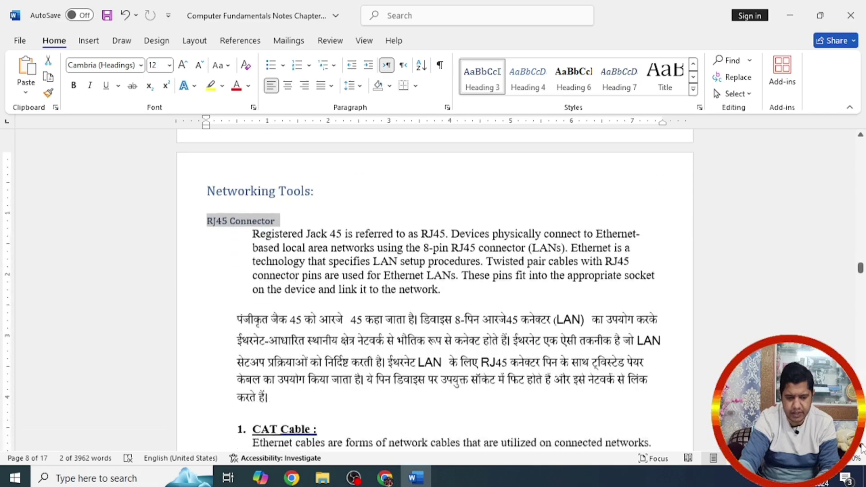
triple_click(317, 356)
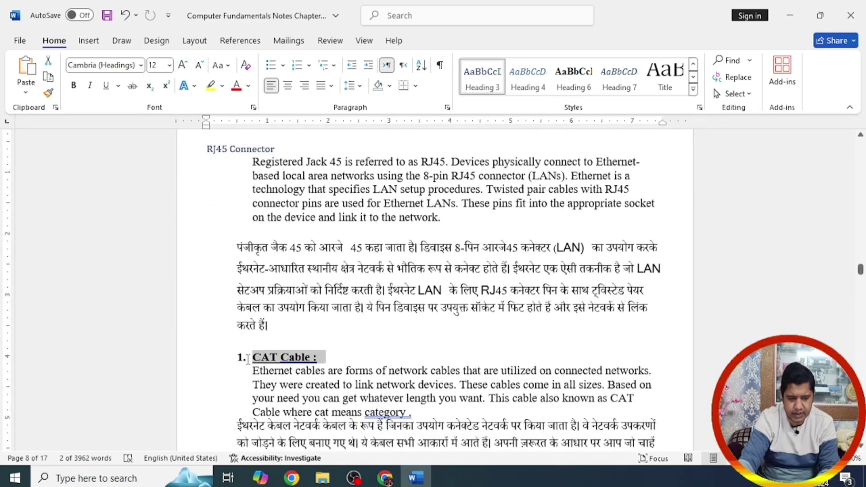
click(493, 88)
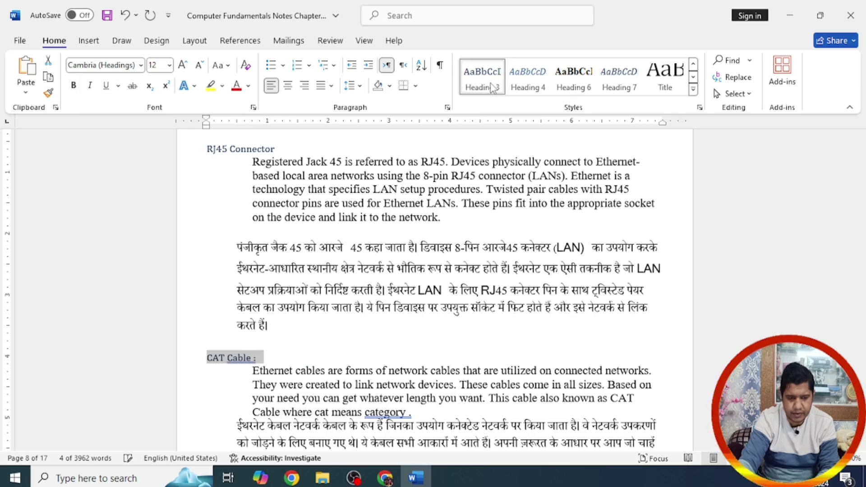
scroll(861, 447, down, 4)
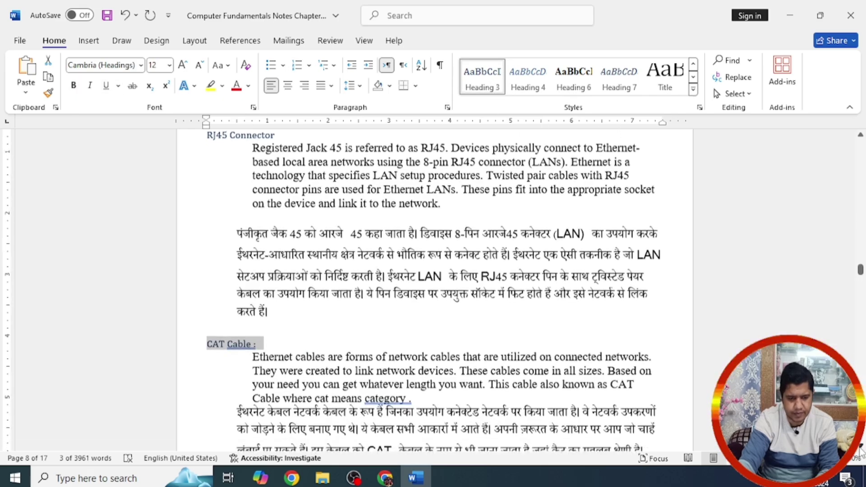
scroll(860, 449, down, 5)
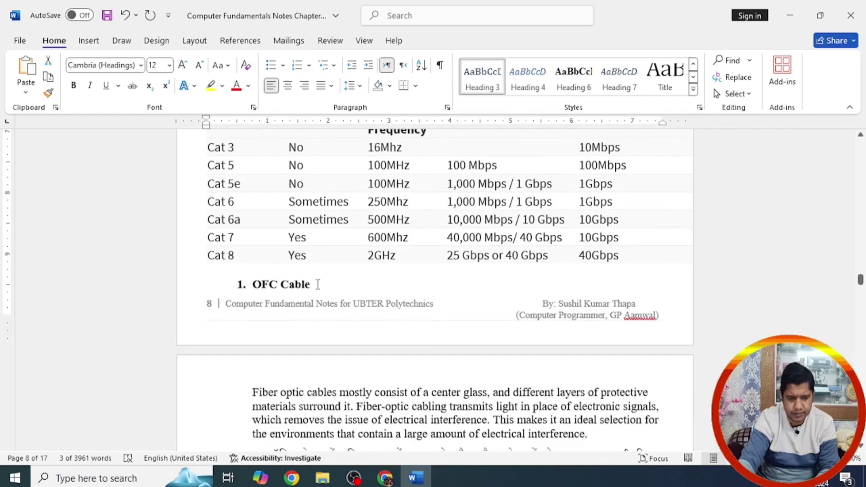
Step: Style 'OFC Cable', 'LAN Cable Tester :' and 'Crimping tool :' as Heading 3
drag(253, 284, 318, 285)
click(479, 90)
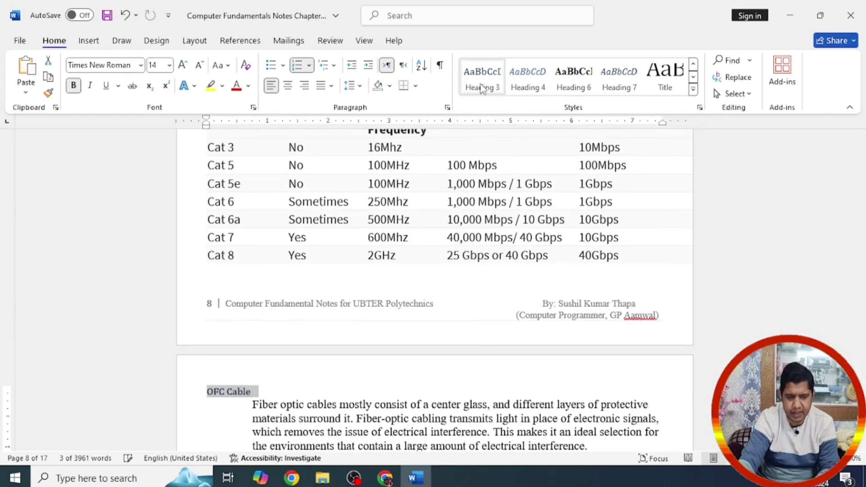
scroll(861, 449, down, 5)
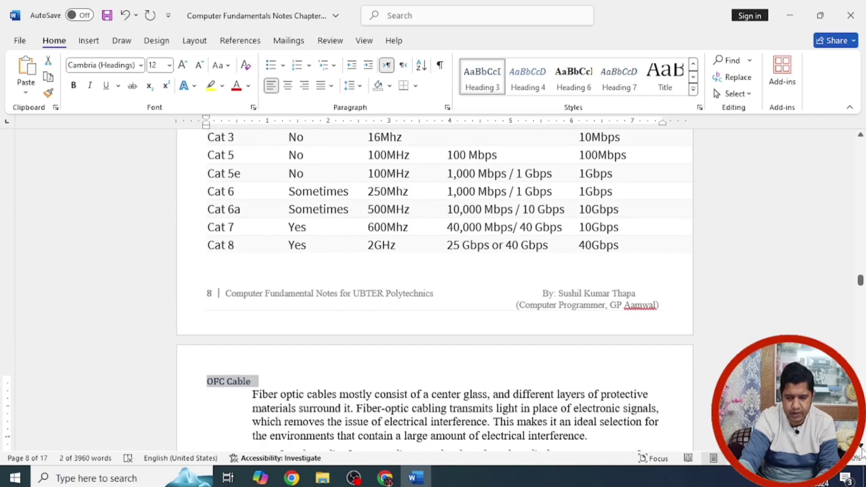
scroll(861, 449, down, 7)
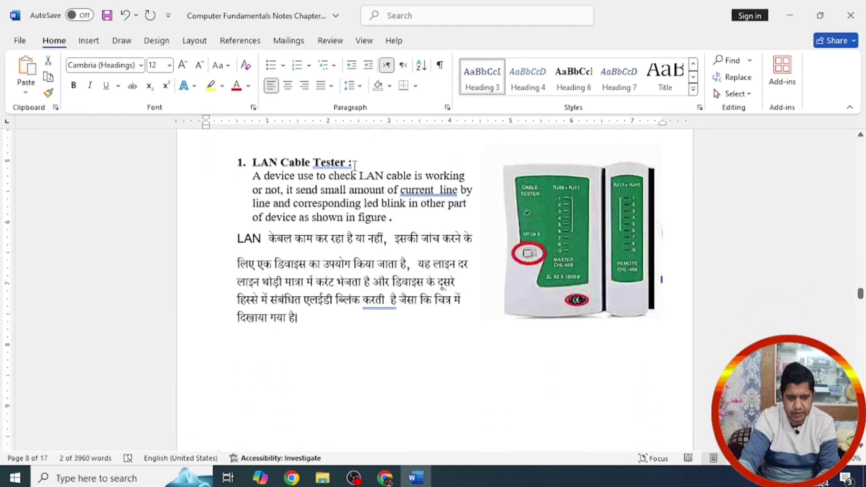
drag(361, 163, 251, 162)
click(482, 83)
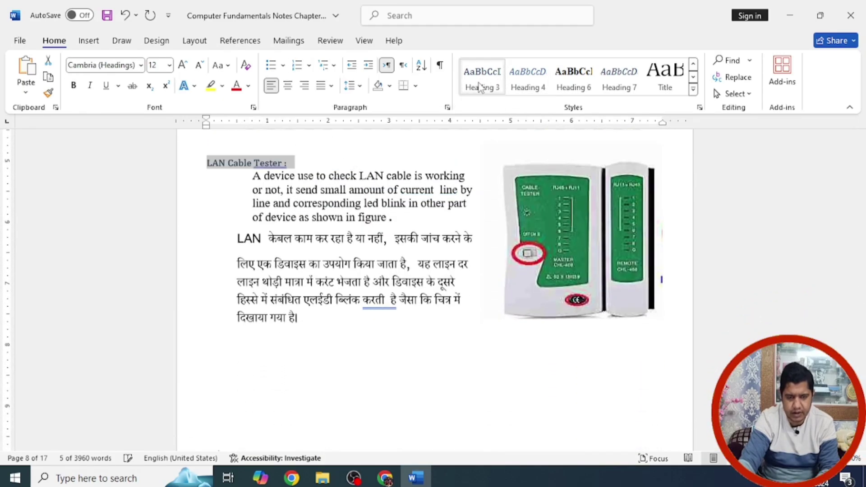
scroll(862, 448, down, 1)
scroll(862, 449, down, 6)
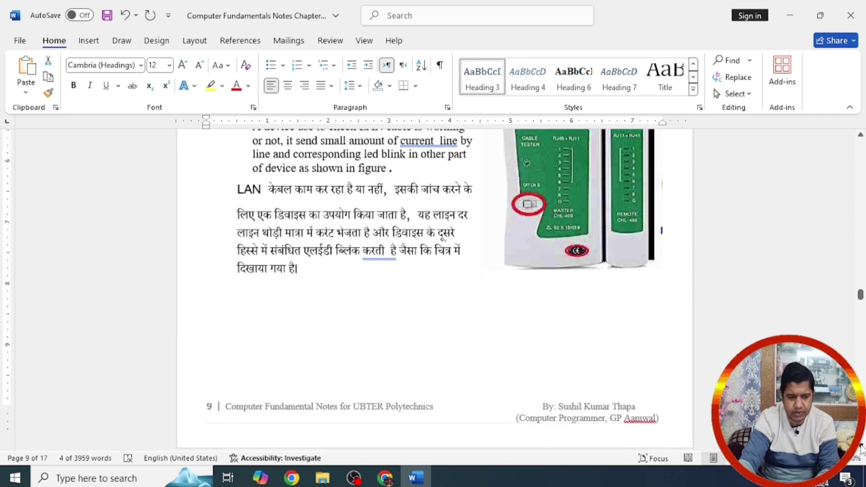
scroll(862, 449, down, 1)
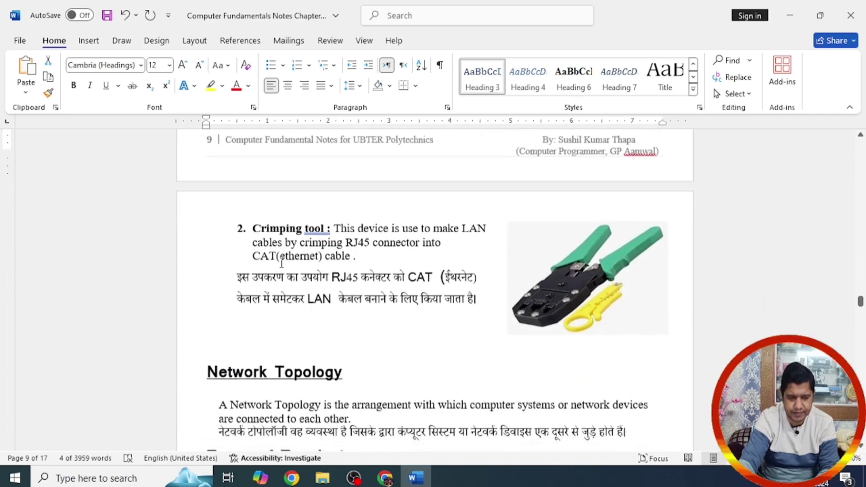
drag(333, 228, 251, 228)
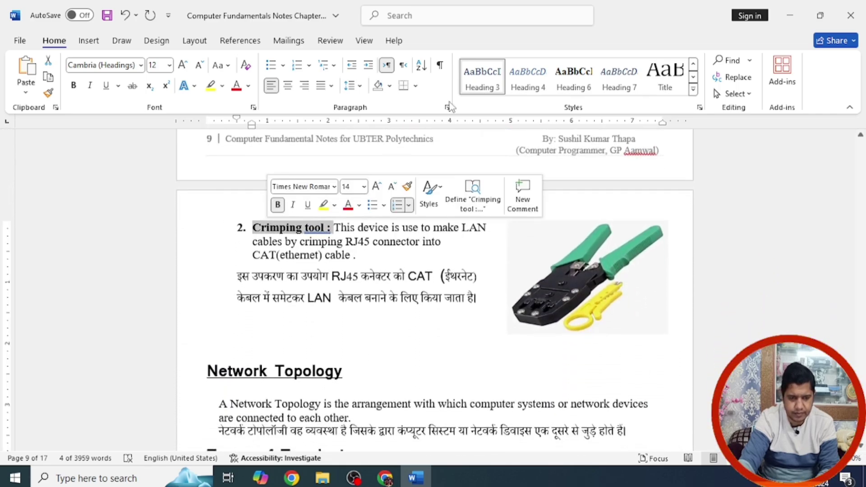
click(482, 84)
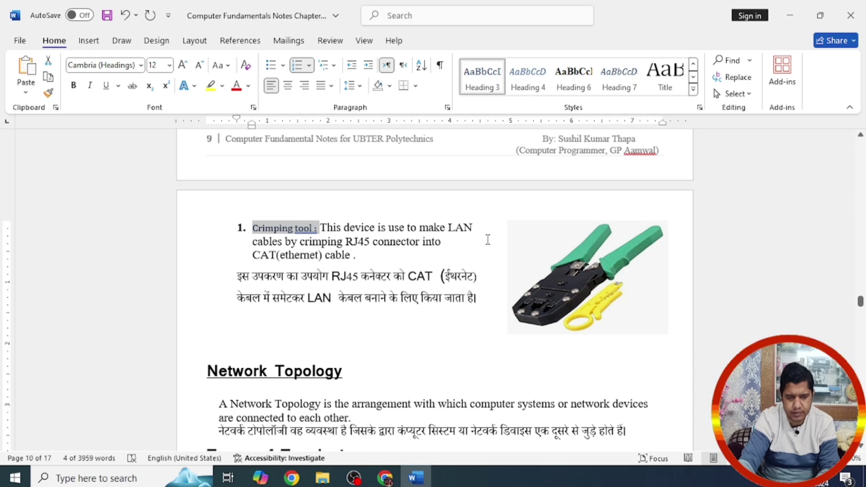
Step: Make the 'Network Topology' heading a Heading 2
triple_click(324, 372)
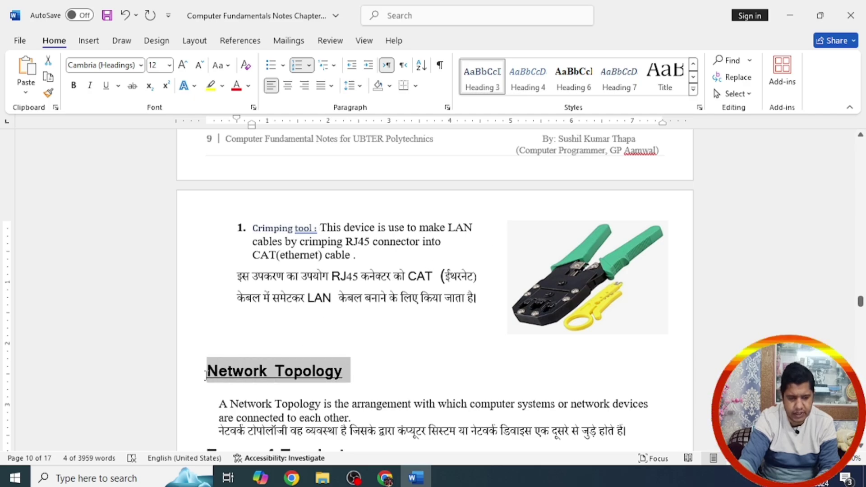
click(694, 67)
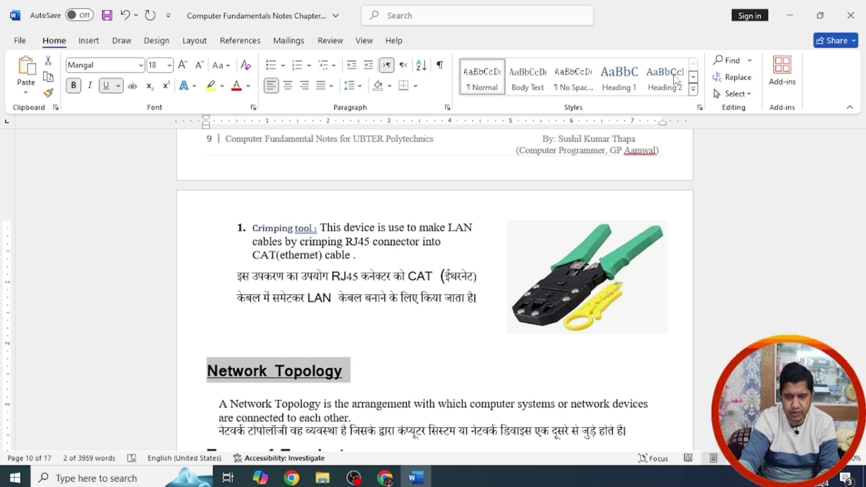
click(665, 77)
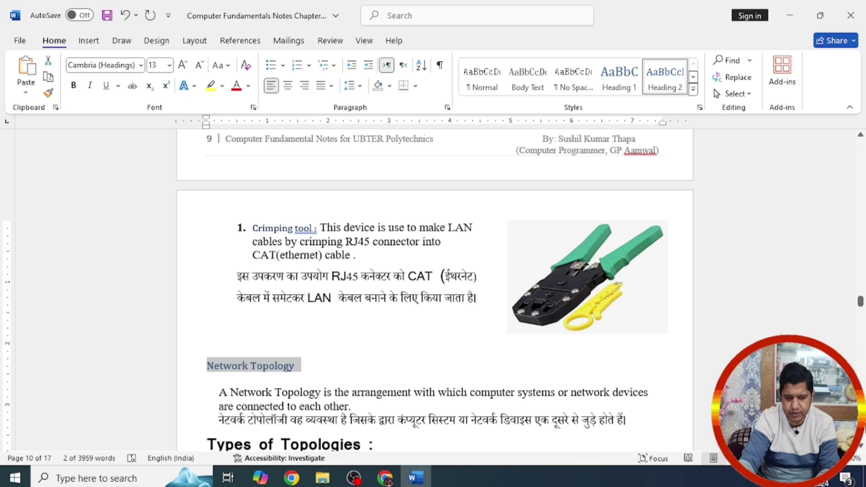
scroll(861, 448, down, 3)
scroll(862, 448, down, 15)
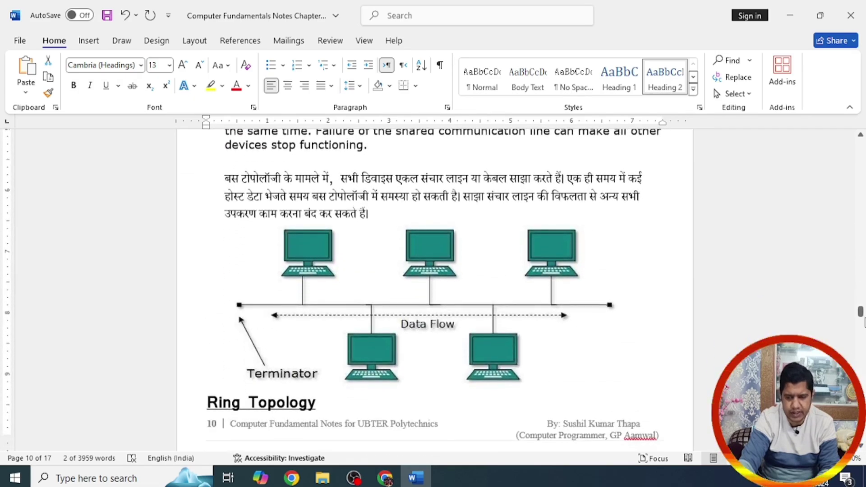
drag(861, 311, 859, 166)
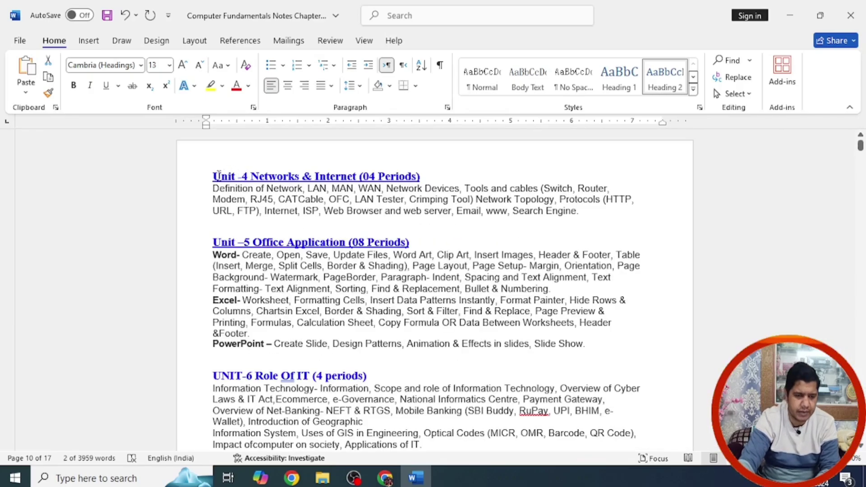
Step: Insert Automatic Table 1 on two new blank lines above the Unit -4 heading
click(233, 161)
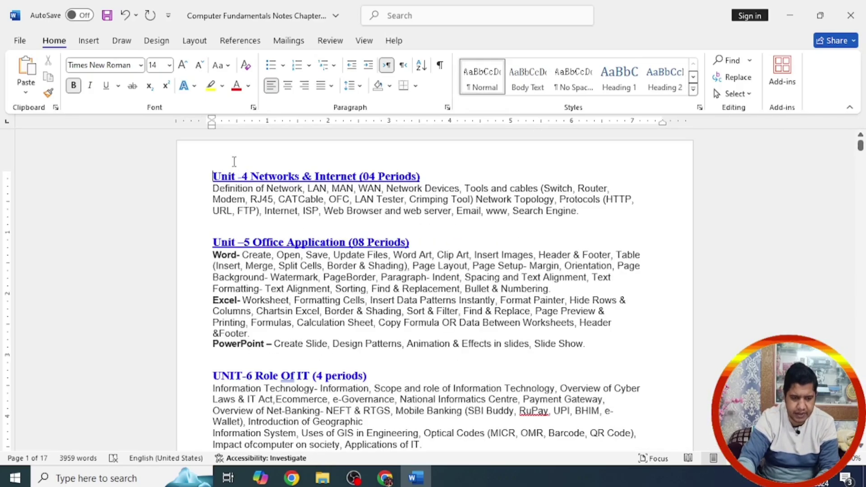
key(Return)
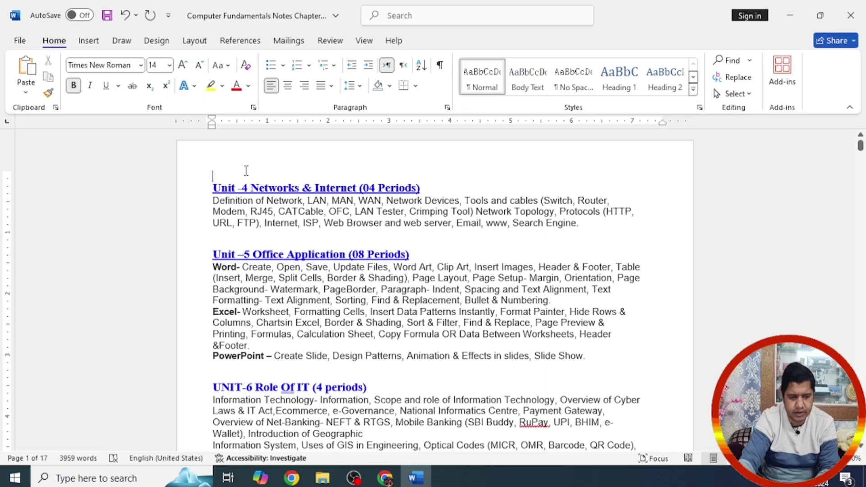
key(Return)
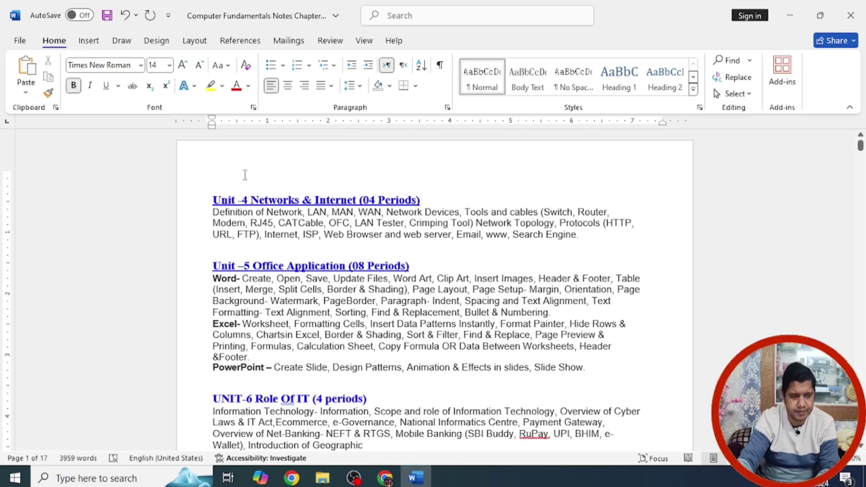
click(240, 40)
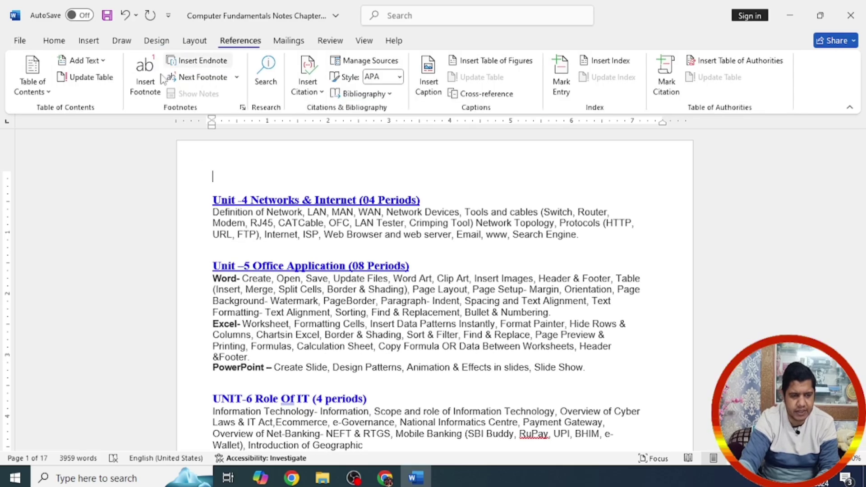
click(33, 74)
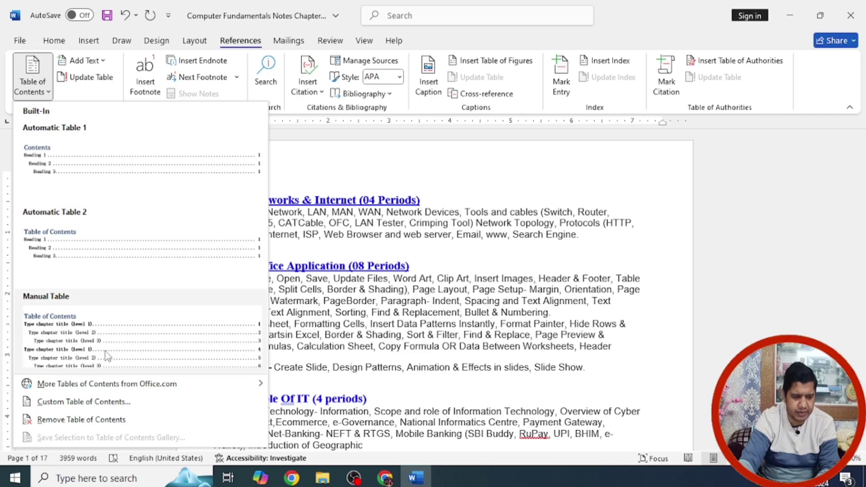
click(83, 155)
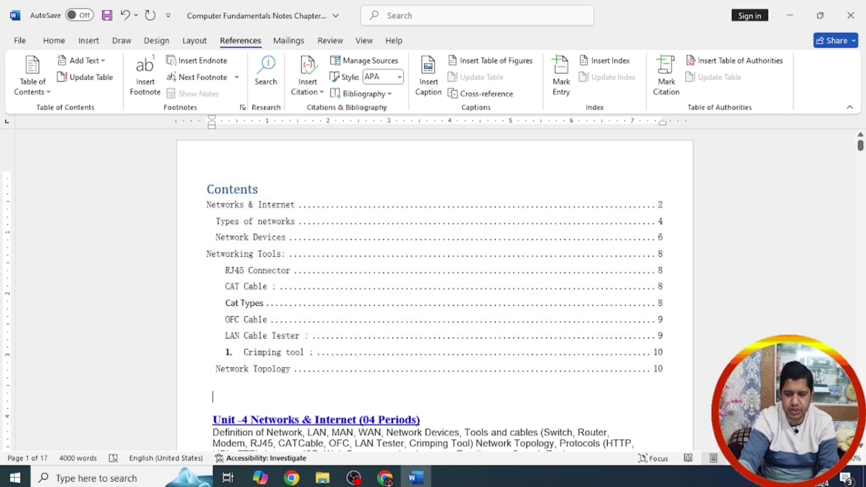
Step: Add blank lines below the Simplex Mode diagram, then click into the contents table
scroll(434, 289, down, 10)
scroll(525, 336, down, 5)
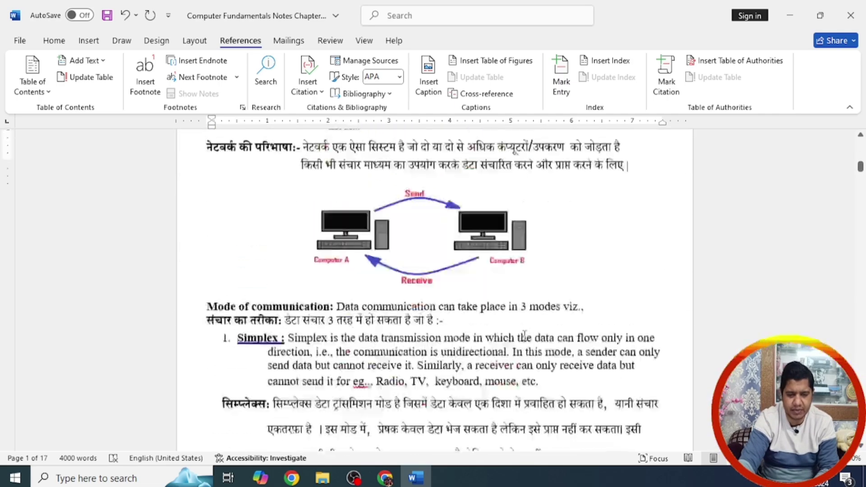
scroll(524, 336, up, 5)
scroll(525, 335, down, 15)
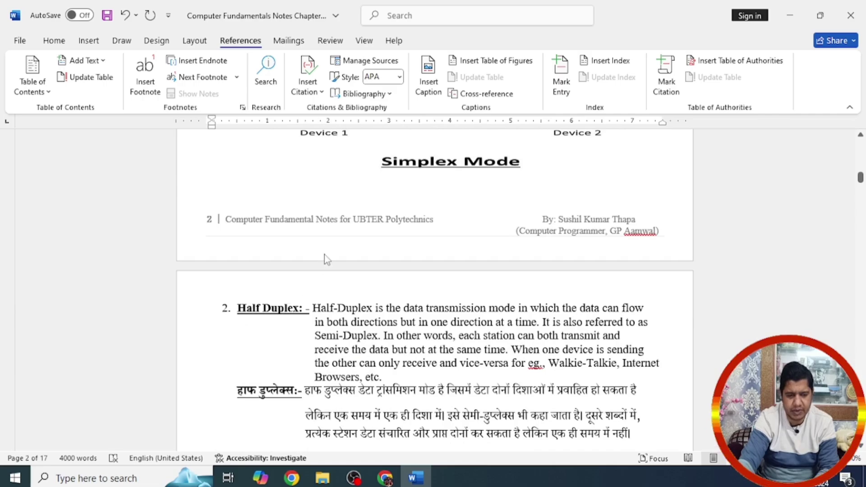
click(428, 190)
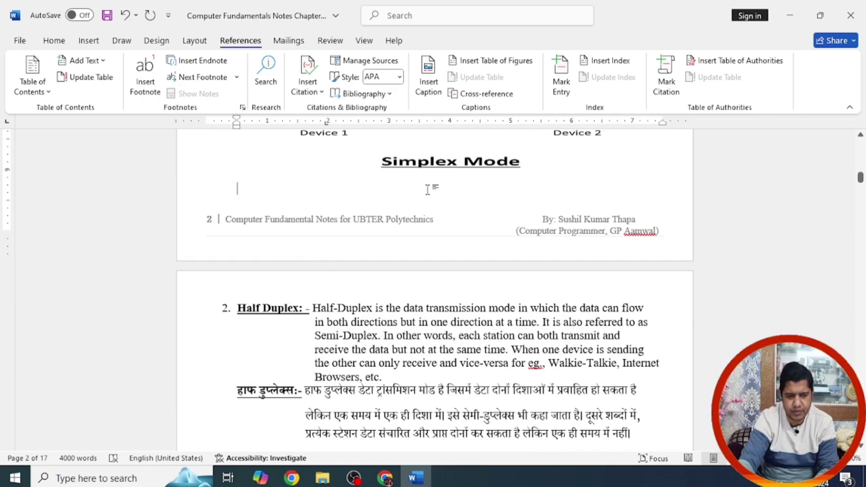
key(Return)
key(Return)
key(Return)
key(Return)
key(Return)
key(Return)
key(Return)
key(Return)
key(Return)
key(Return)
key(Return)
key(Return)
key(Return)
key(Return)
key(Return)
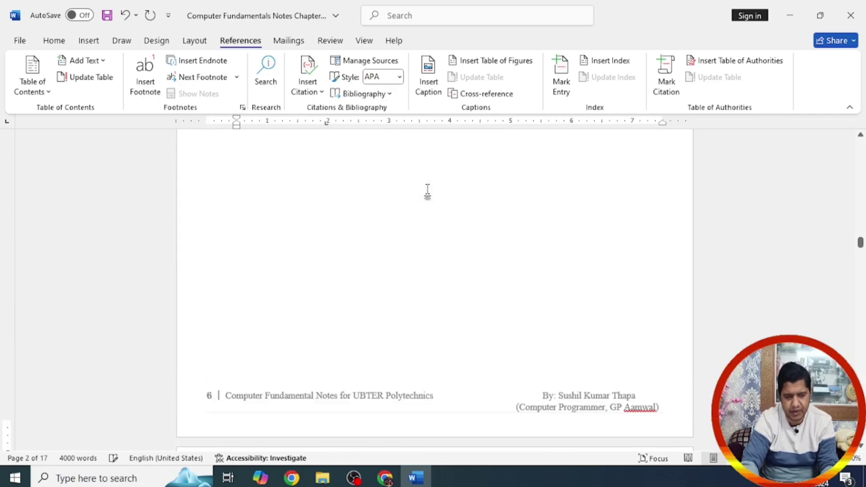
key(Return)
key(Return)
key(Return)
key(Return)
key(Return)
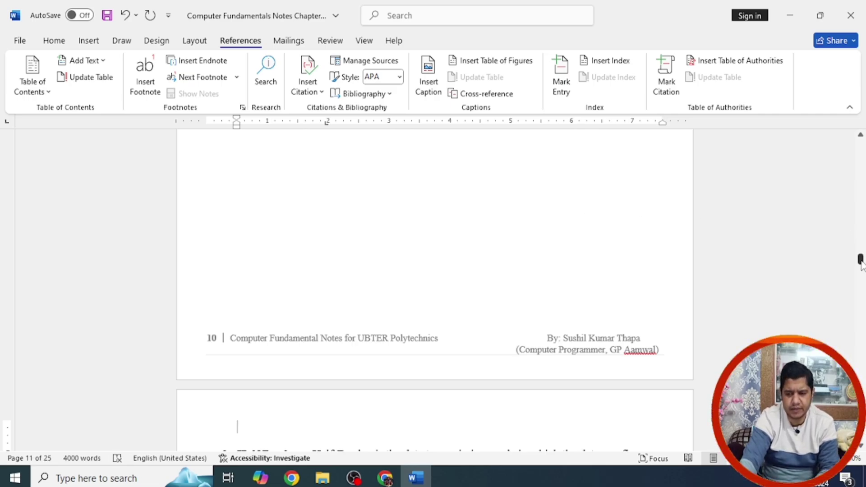
drag(861, 259, 861, 146)
click(655, 214)
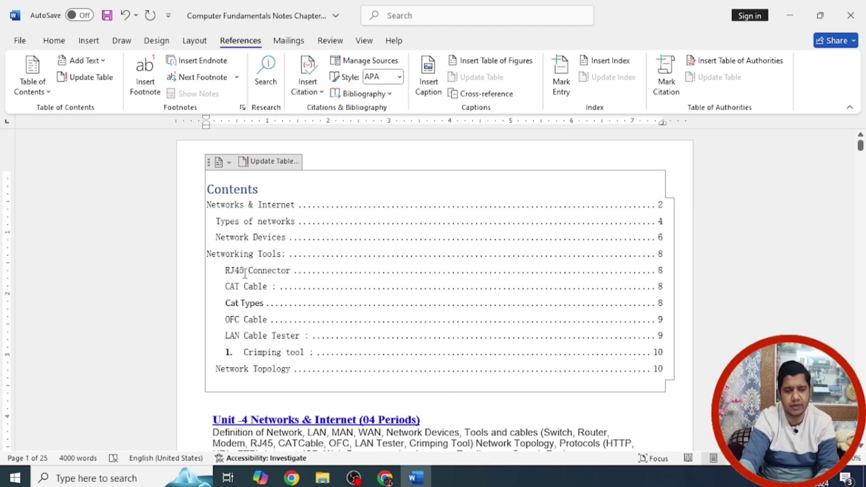
Step: Update only the table of contents page numbers, e.g. Types of networks 12, Network Topology 18
click(282, 167)
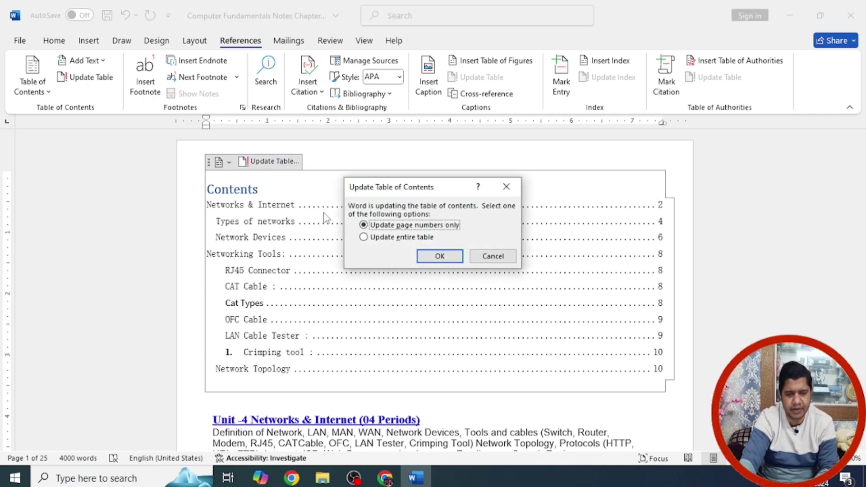
click(433, 258)
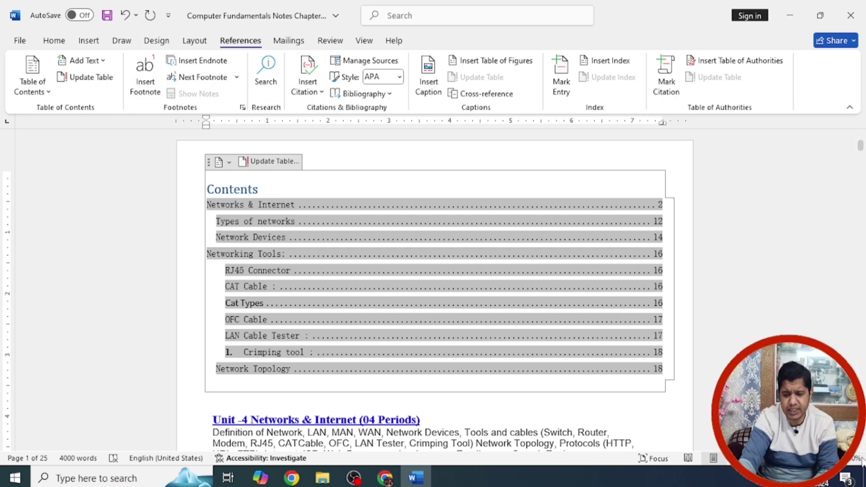
scroll(862, 448, down, 3)
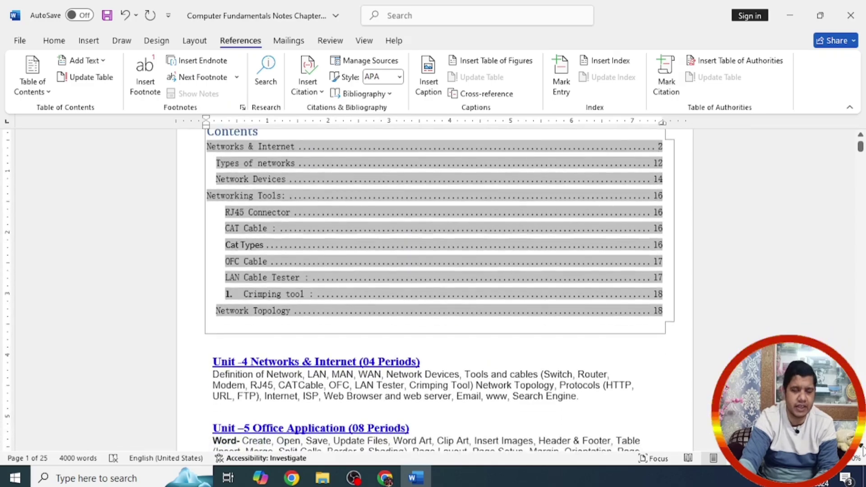
scroll(862, 448, down, 6)
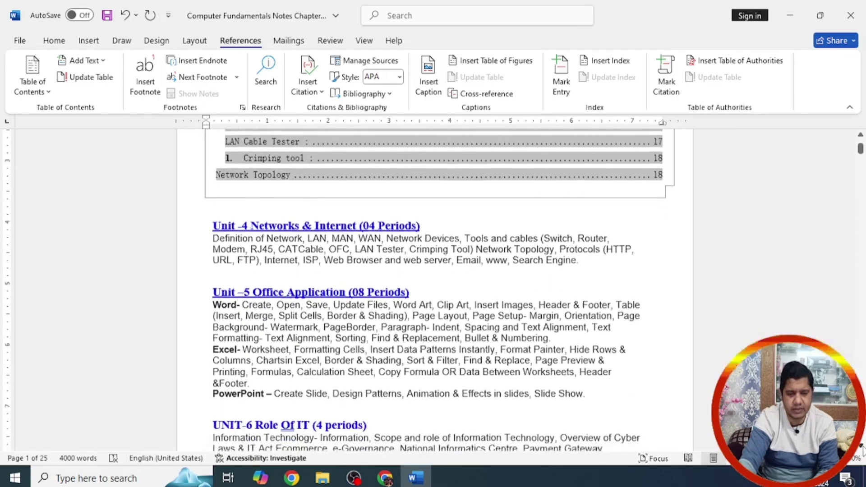
scroll(861, 448, down, 3)
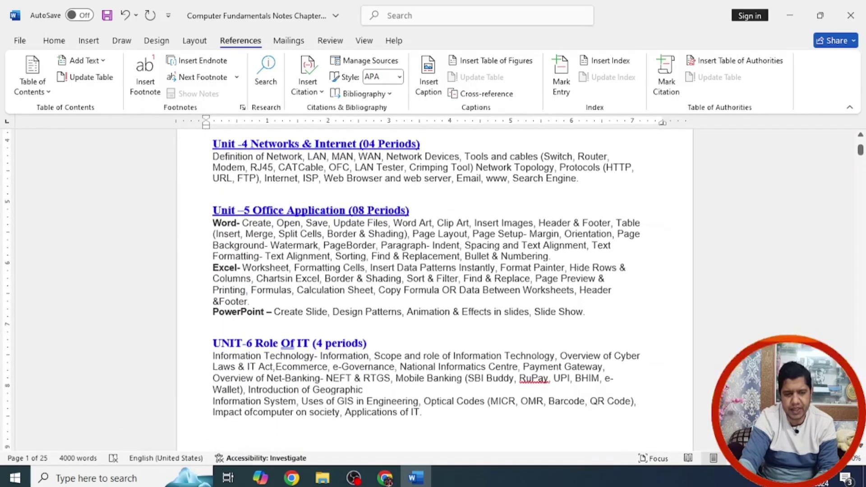
Step: Add footnote 1 after 'Crimping Tool)' reading 'Type of Network Topology'
click(473, 167)
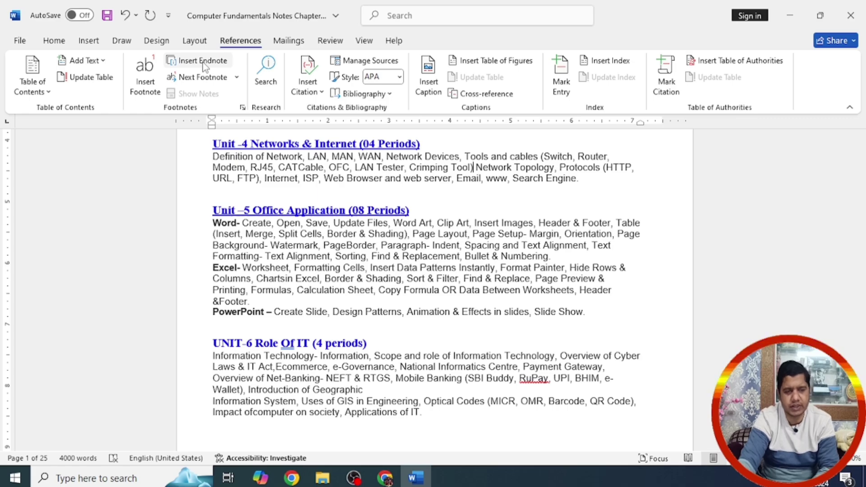
click(149, 93)
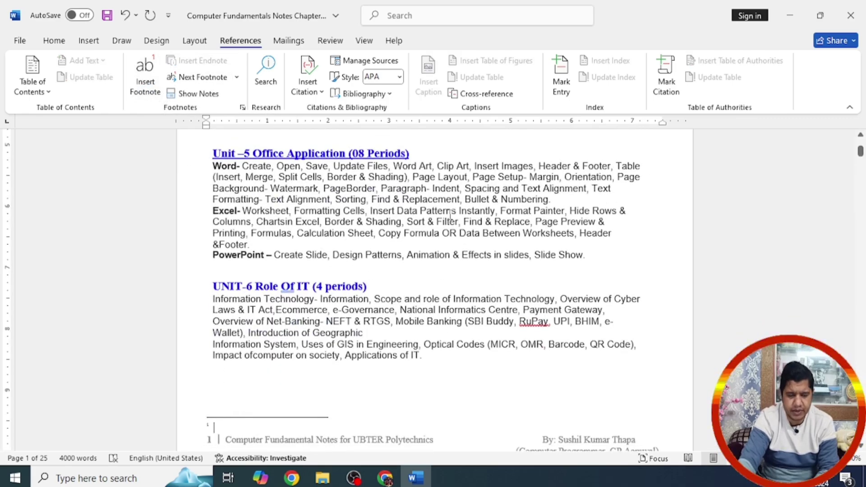
click(730, 278)
scroll(730, 279, up, 1)
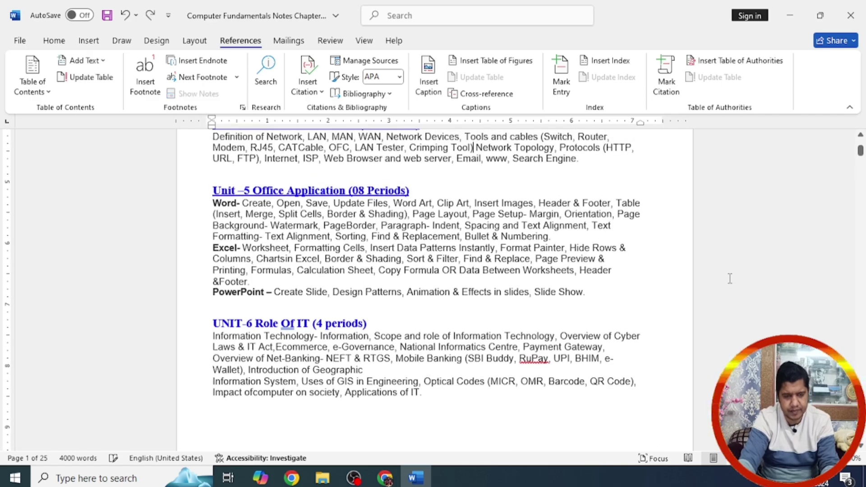
click(479, 148)
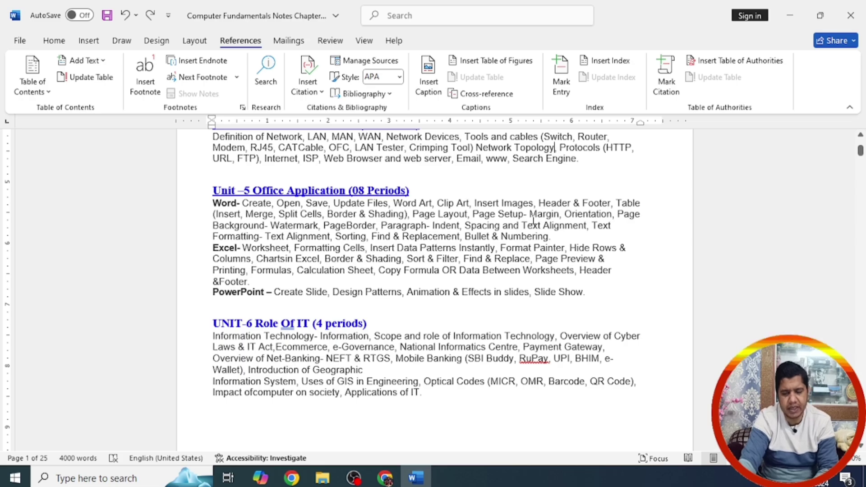
click(147, 83)
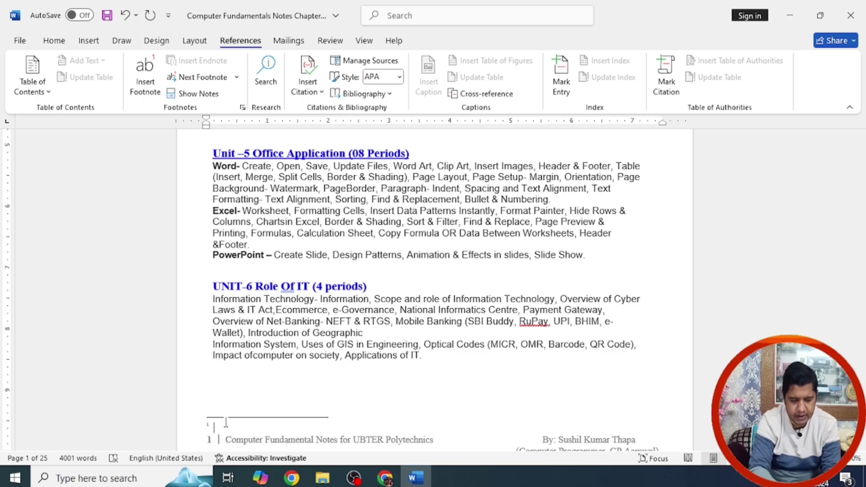
text(Type od)
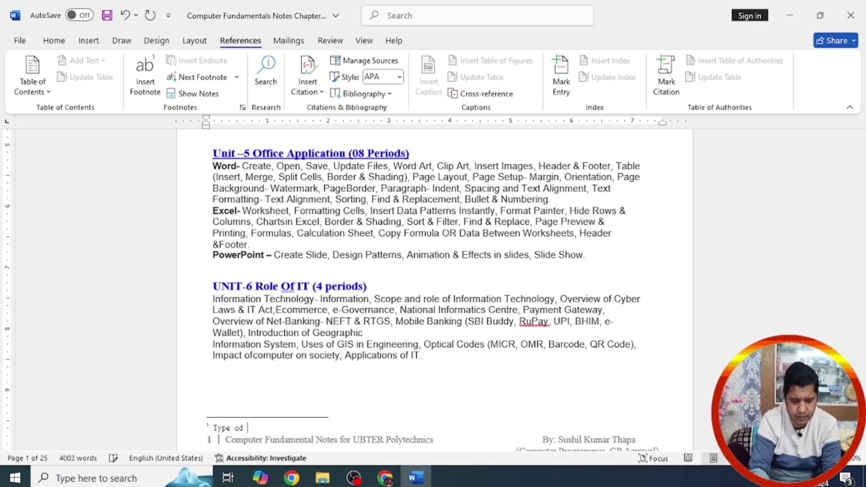
key(BackSpace)
text(f Ne)
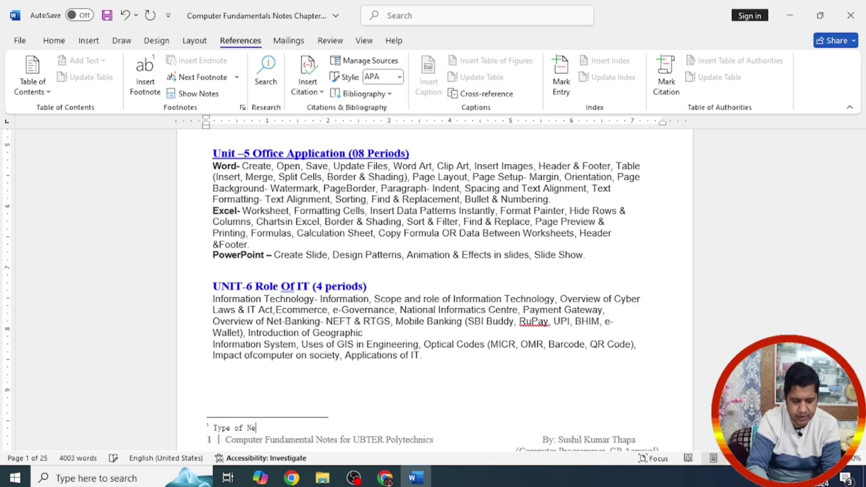
text(twork T)
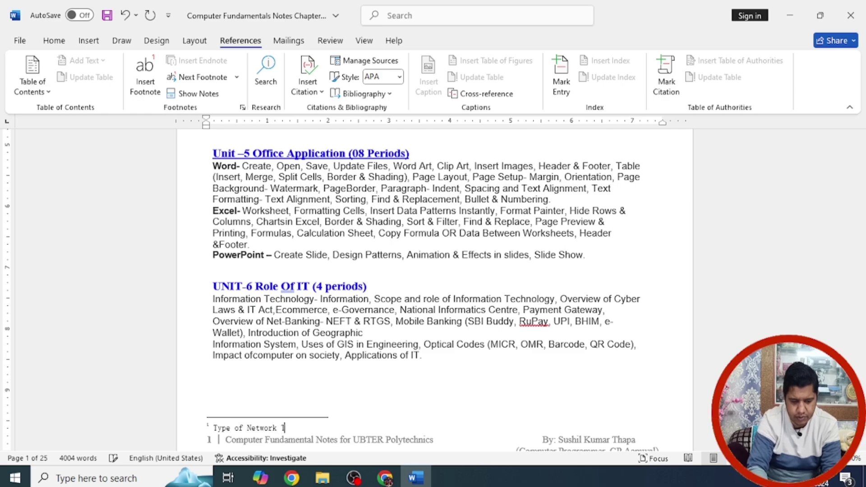
text(opology)
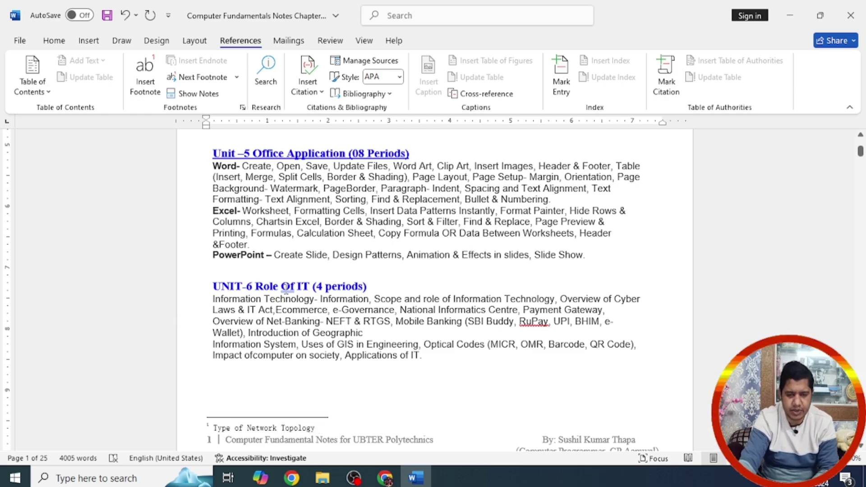
click(461, 200)
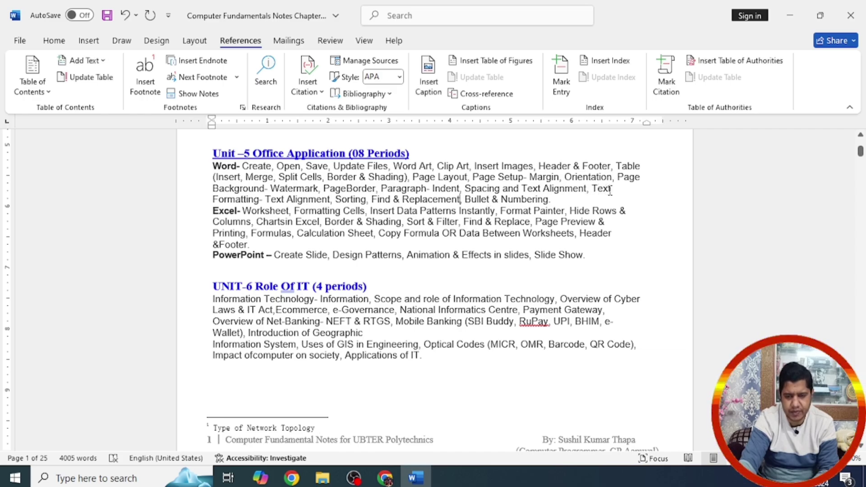
Step: Add footnote 2 after 'Watermark' reading 'Same as watermark present in Currency'
click(319, 188)
click(145, 75)
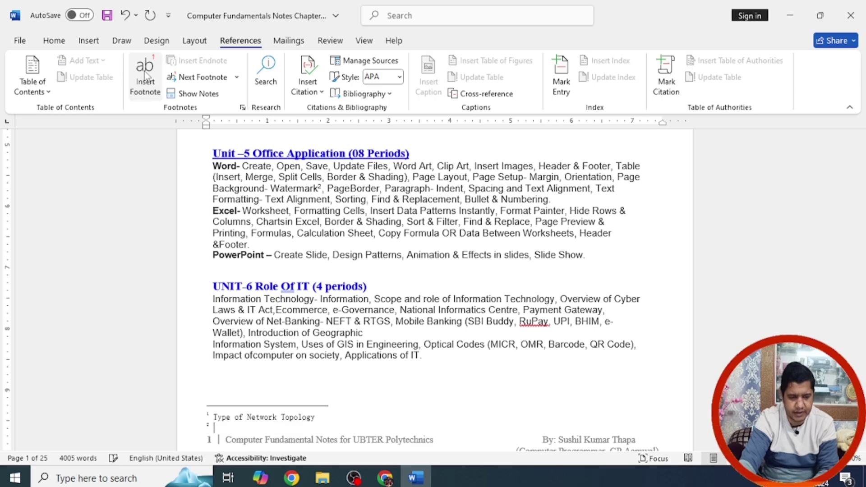
text(Same)
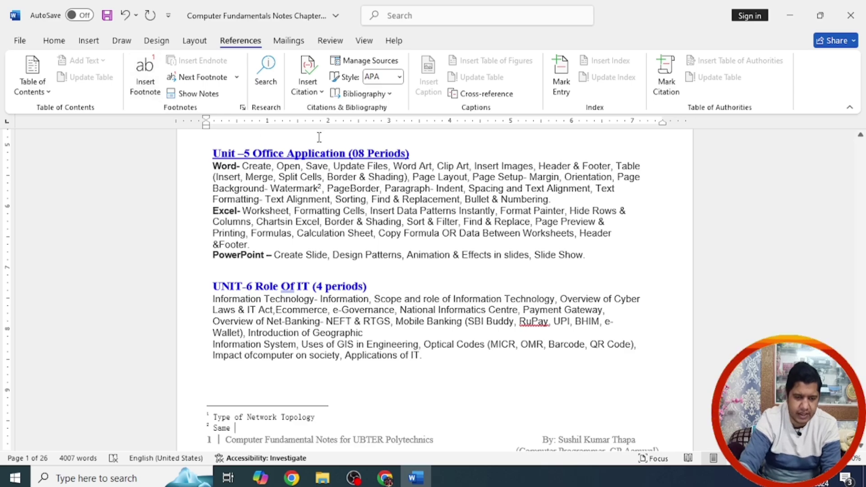
drag(319, 187, 324, 188)
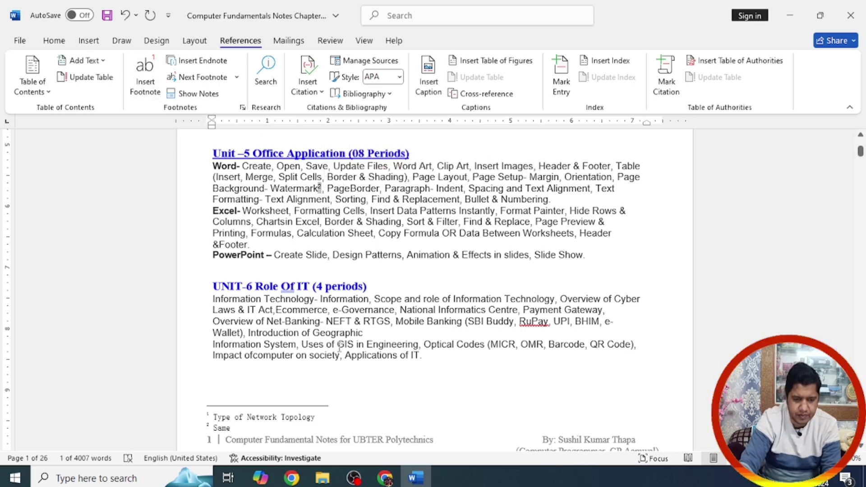
click(239, 429)
text(as )
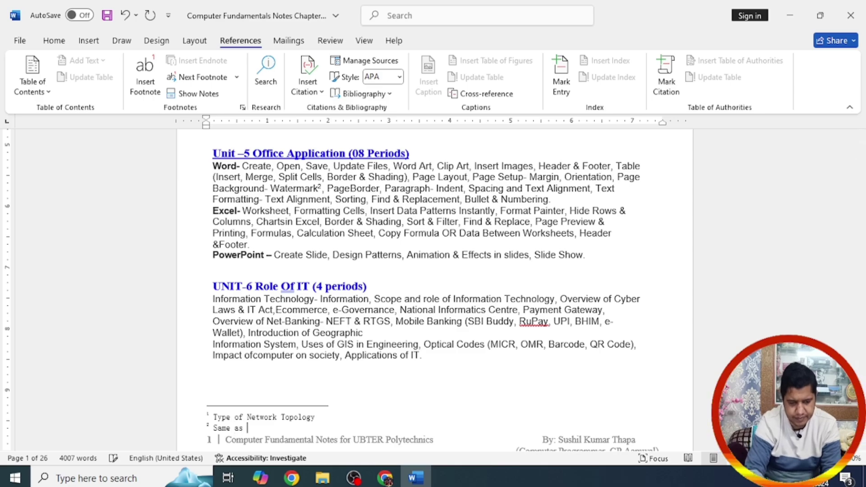
text(waterma)
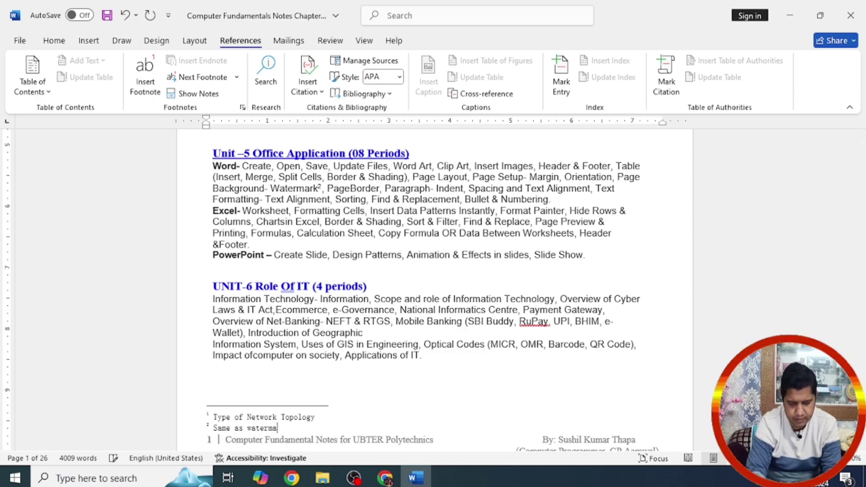
text(rk prese)
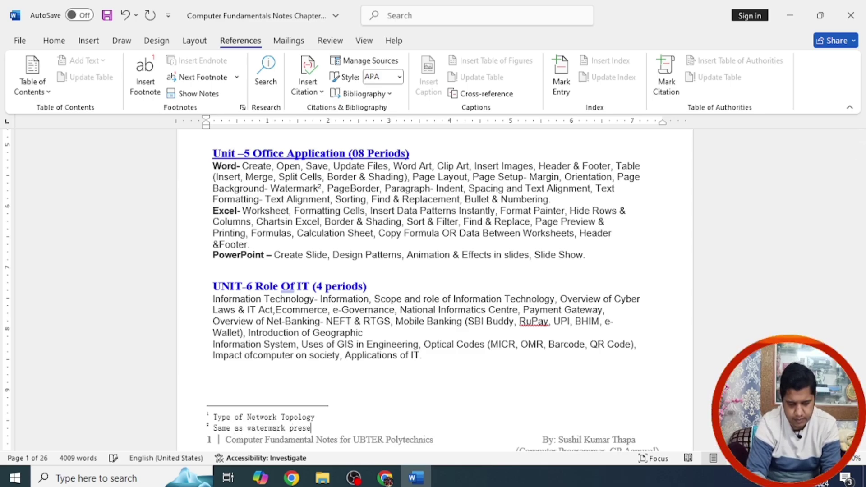
text(nt in Currency)
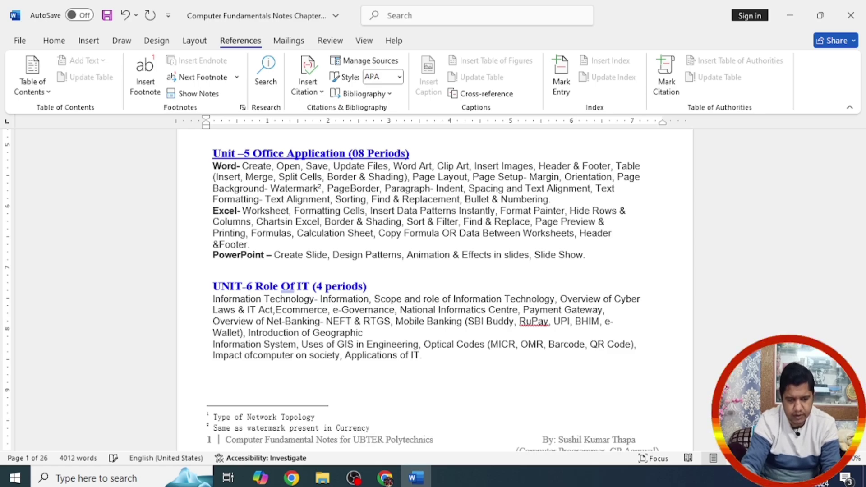
click(446, 310)
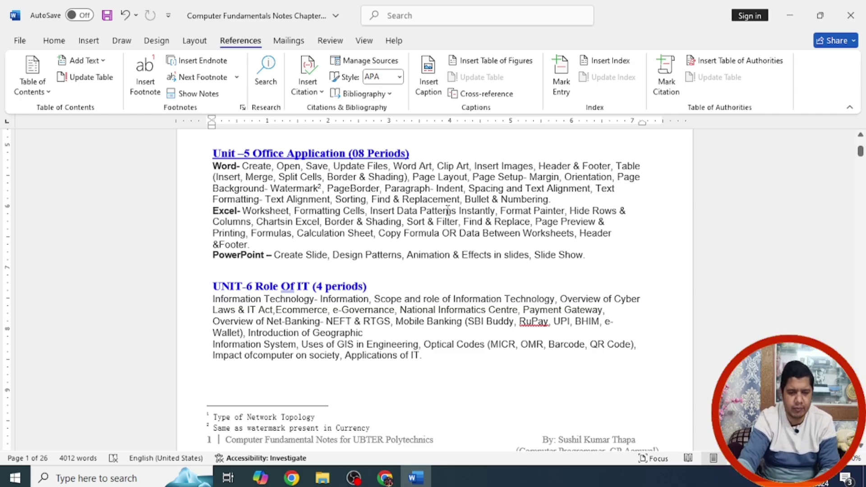
Step: Add an asterisk after 'Instantly' in the Unit-5 Excel line, then add and remove a test asterisk below Unit 6
click(497, 211)
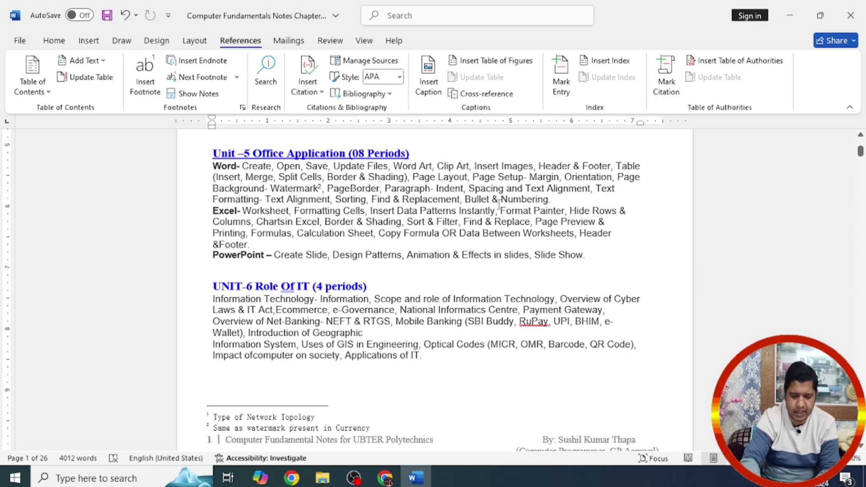
text(*)
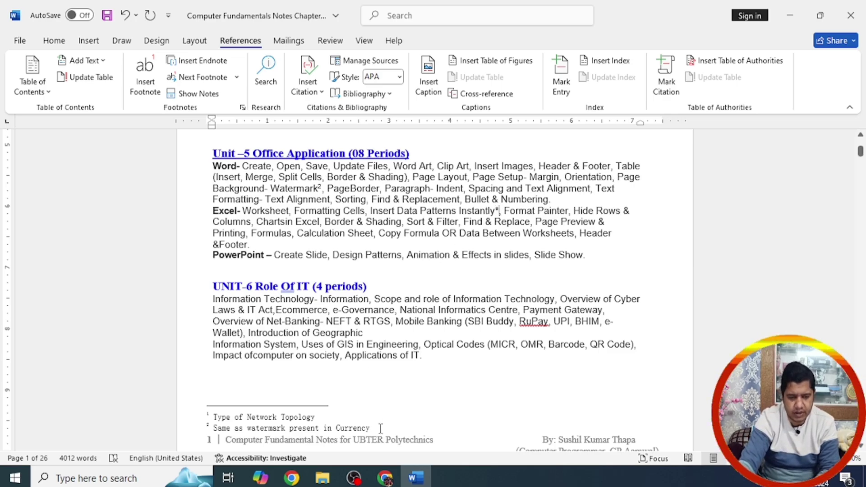
click(263, 382)
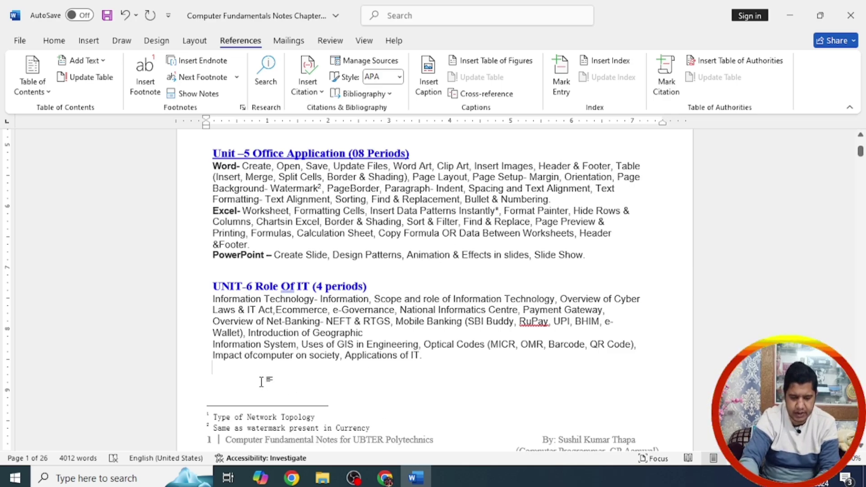
text(*T)
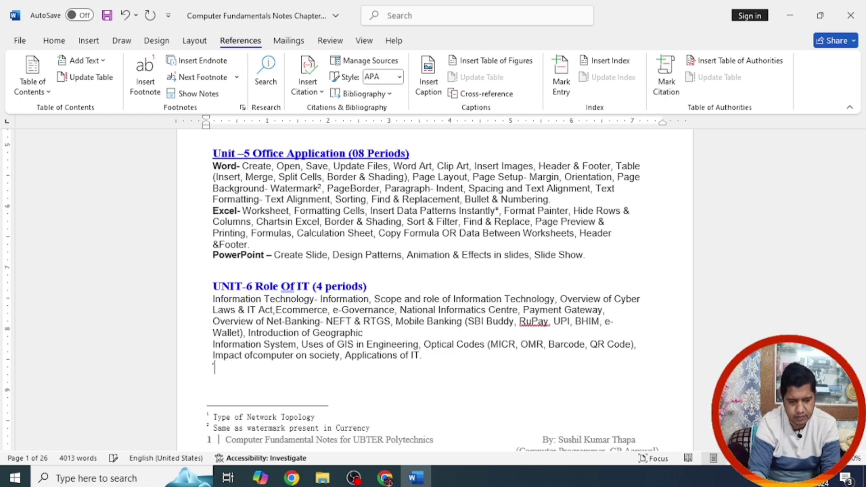
text(*)
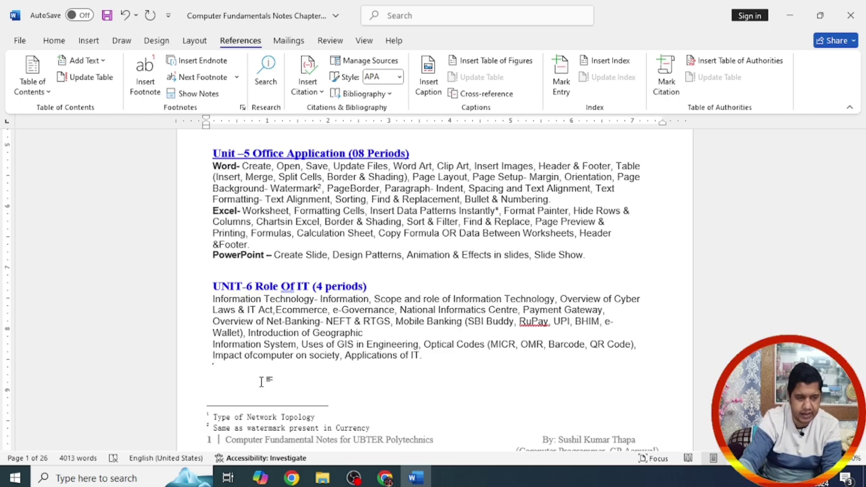
key(BackSpace)
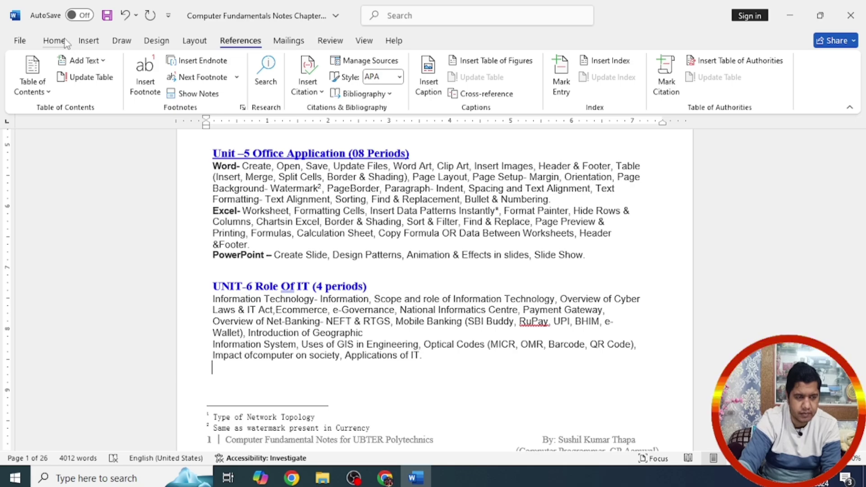
click(54, 40)
click(140, 65)
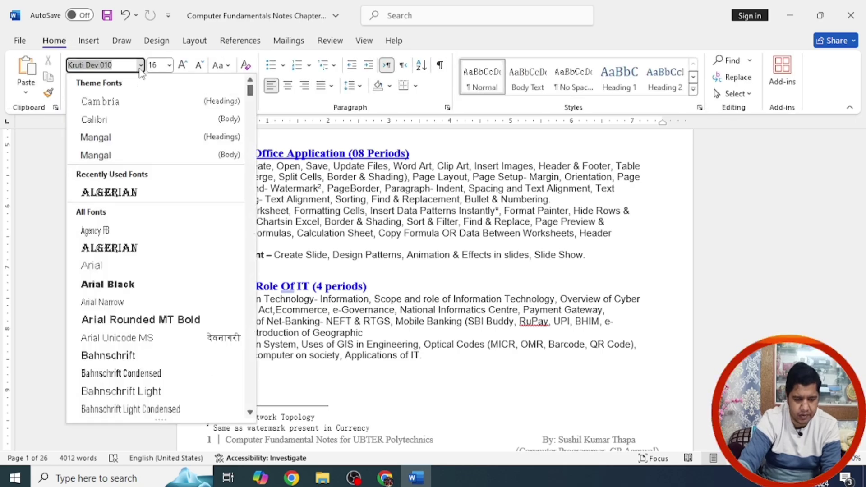
text(Times New Roman)
key(Return)
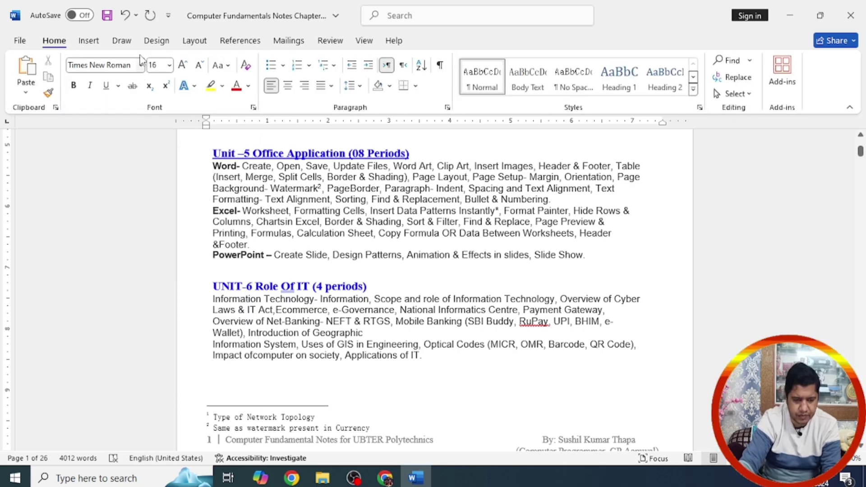
text(*)
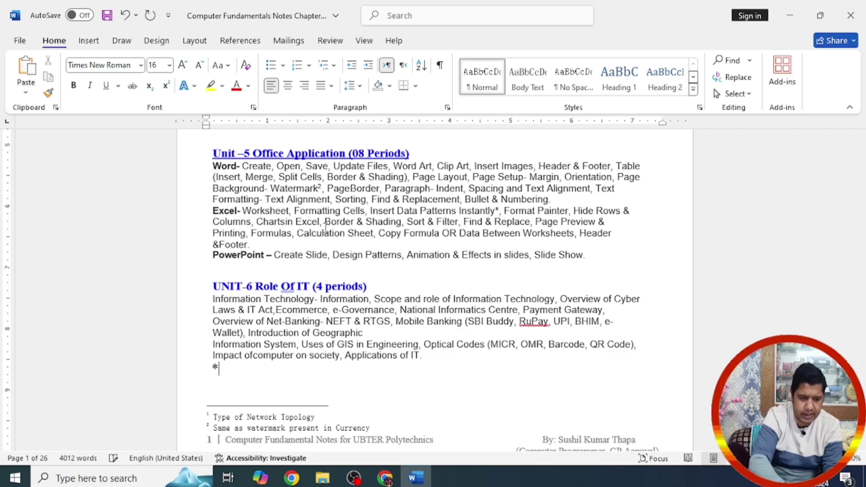
text(js hdsjhd)
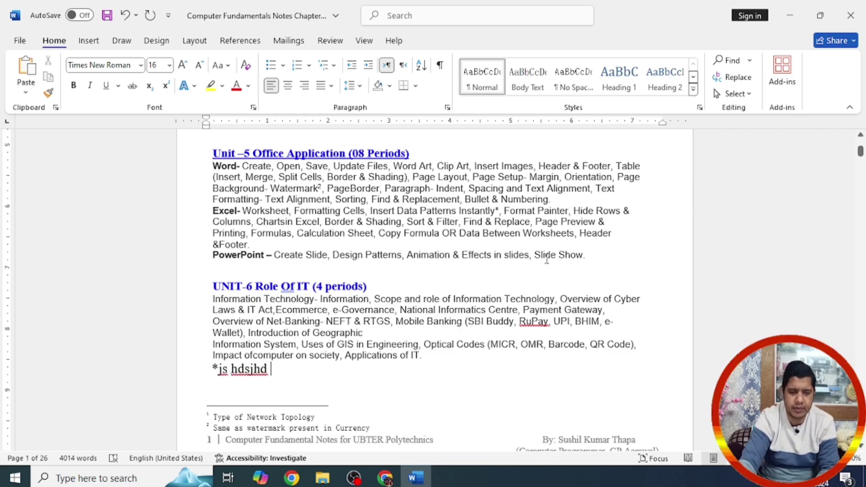
click(593, 255)
key(Return)
key(Return)
key(Return)
key(Return)
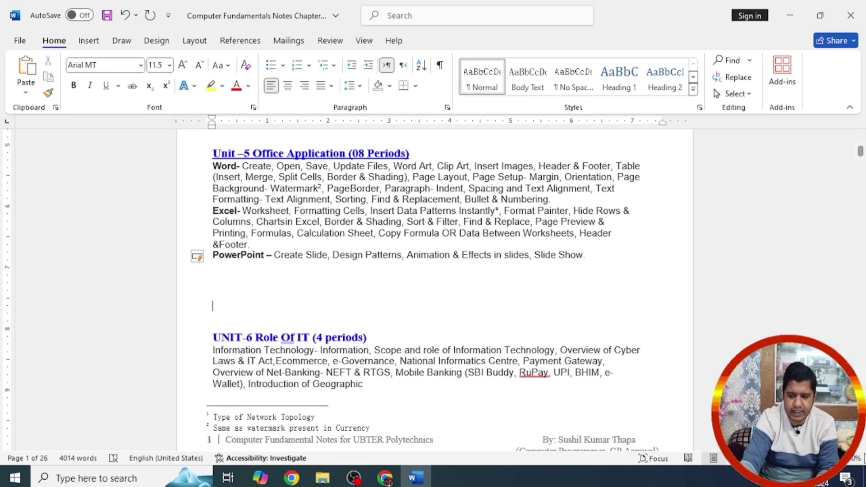
click(861, 446)
scroll(860, 446, down, 5)
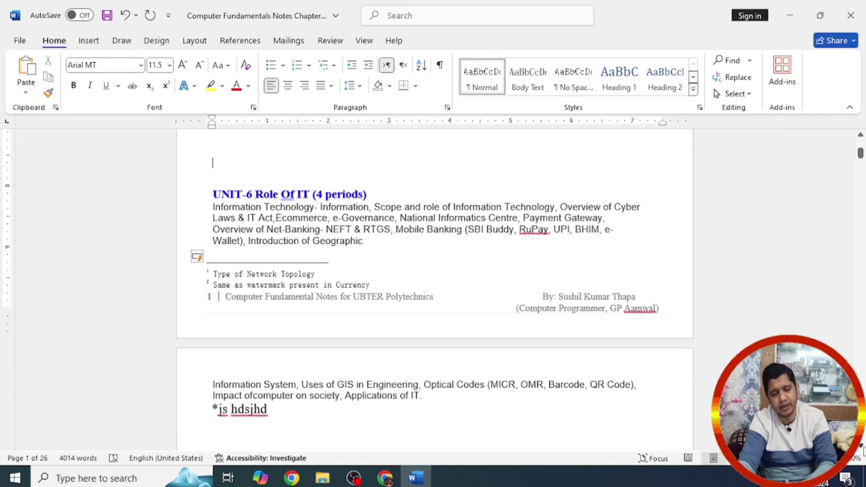
key(Delete)
key(Delete)
key(Delete)
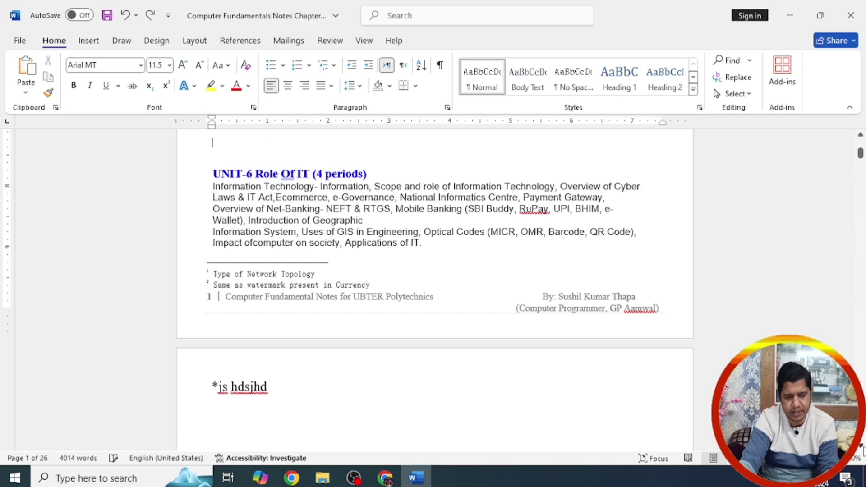
key(BackSpace)
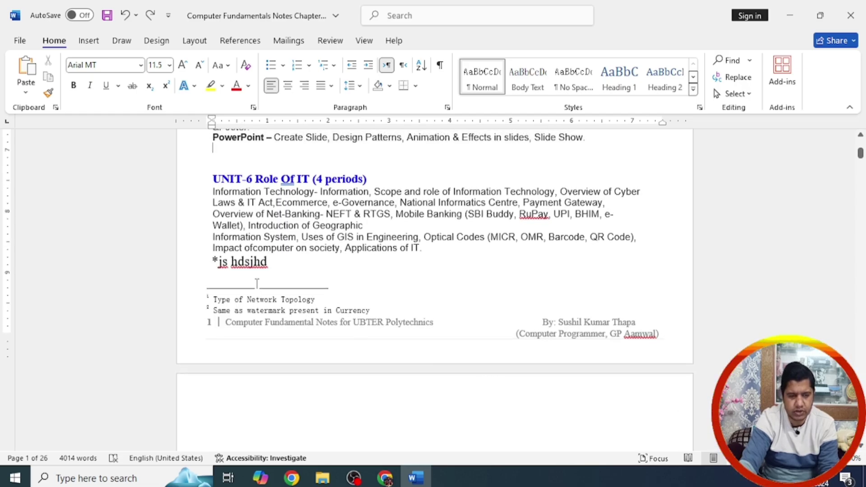
drag(271, 262, 212, 262)
key(BackSpace)
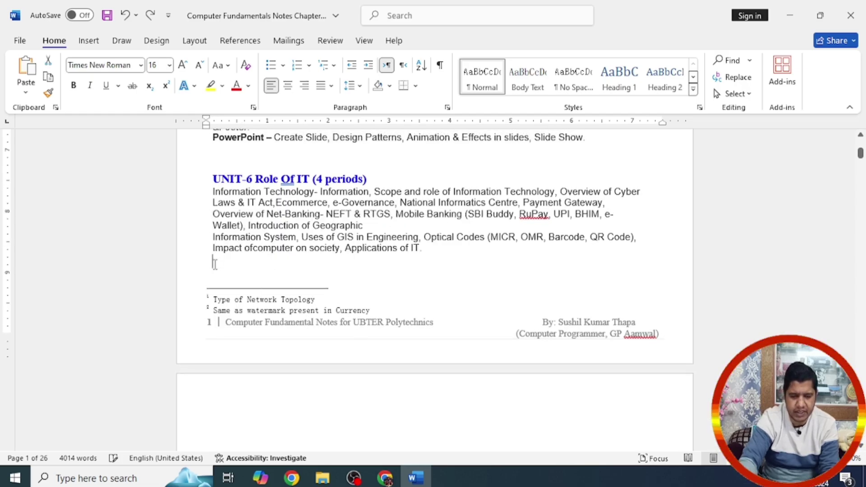
Step: Insert an endnote right after 'RTGS' in the Unit 6 paragraph from the References tools
click(98, 44)
click(241, 40)
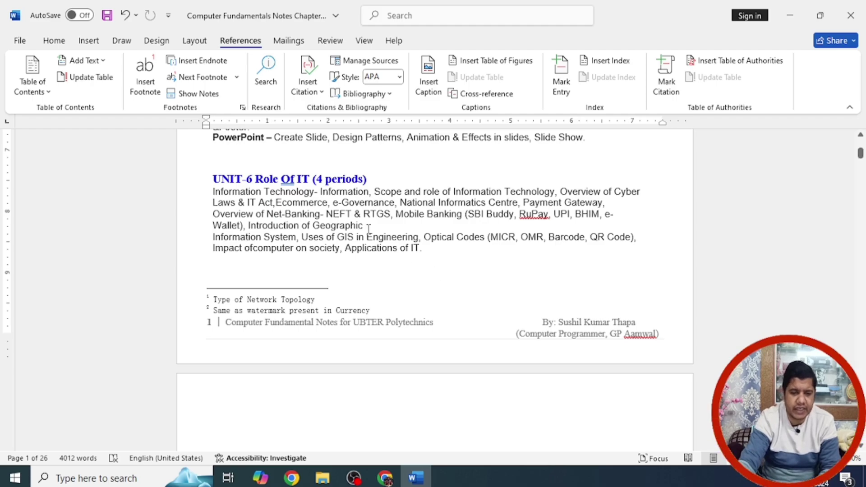
click(352, 214)
click(391, 214)
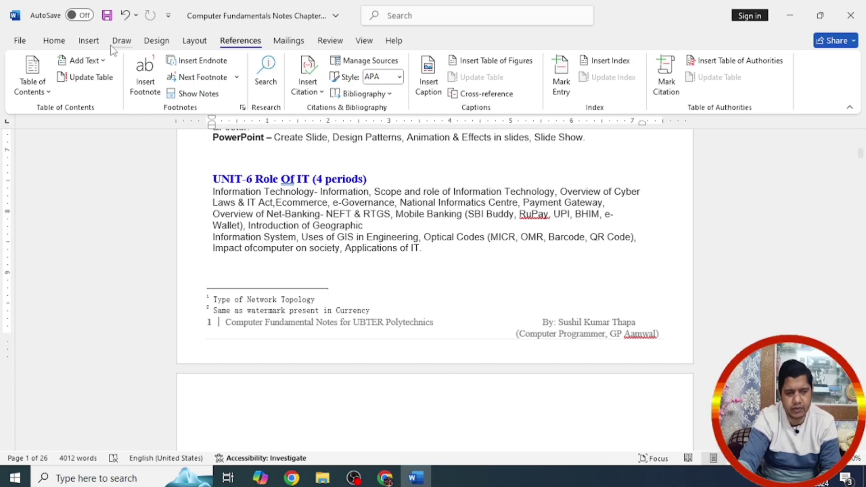
click(204, 61)
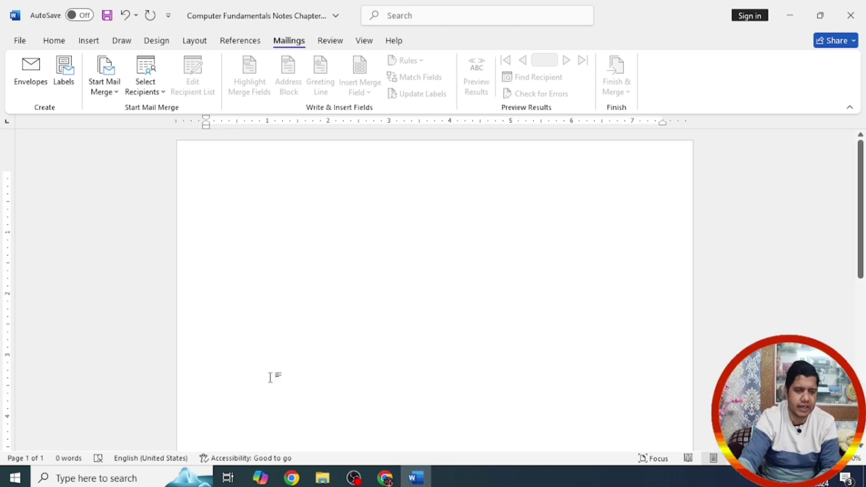
Step: Insert a five-column table from the Table grid, then undo it
click(89, 41)
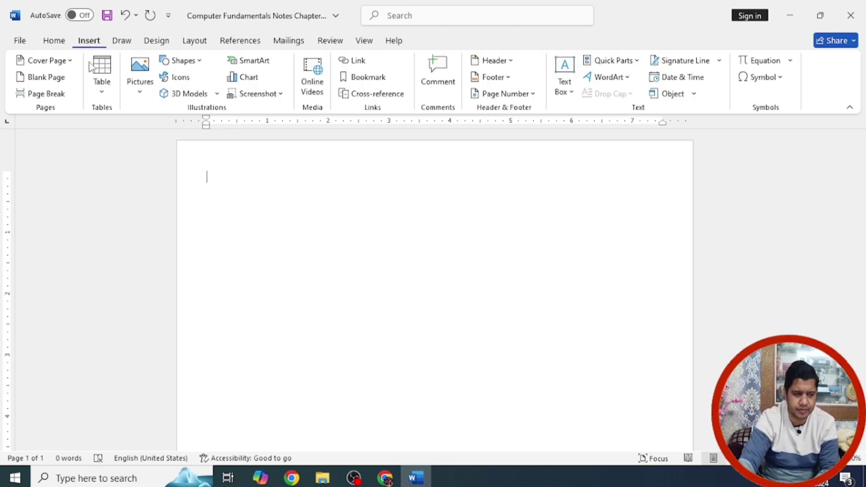
click(104, 90)
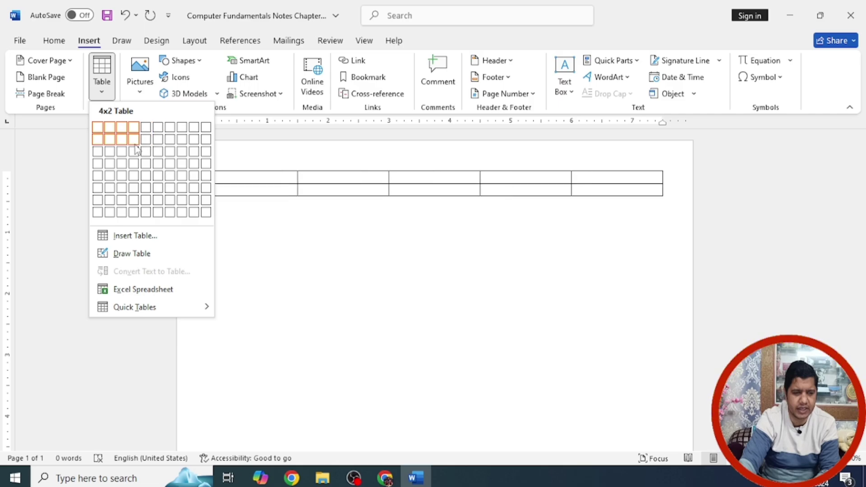
click(145, 175)
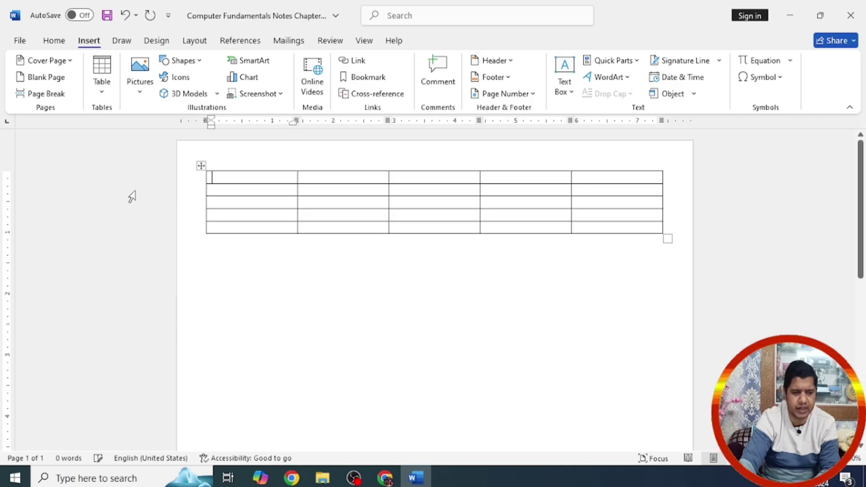
key(ctrl+z)
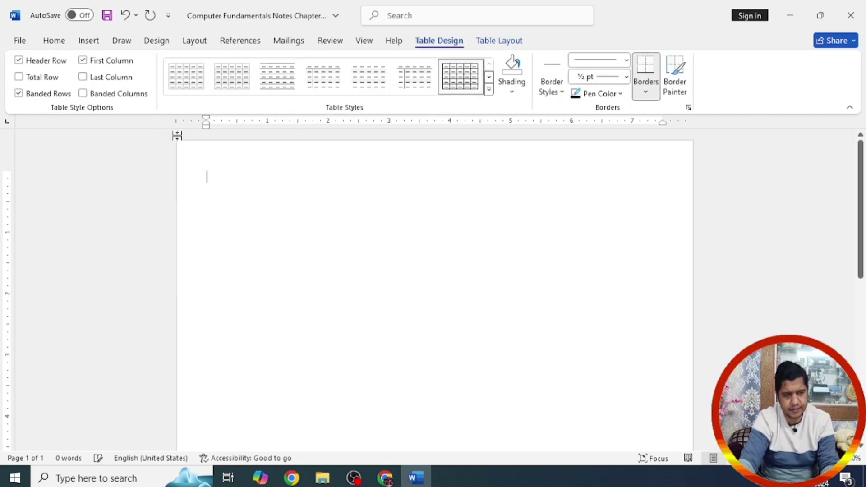
Step: Open the Insert Table dialog to specify an exact table size
click(88, 40)
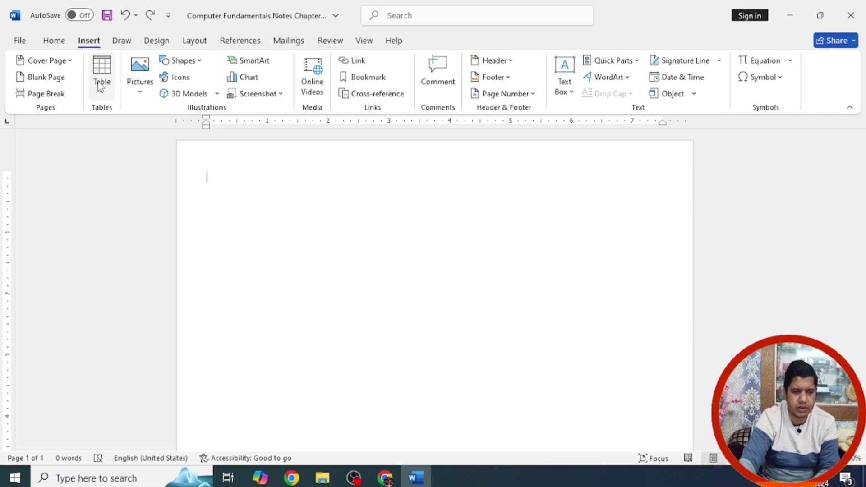
click(103, 93)
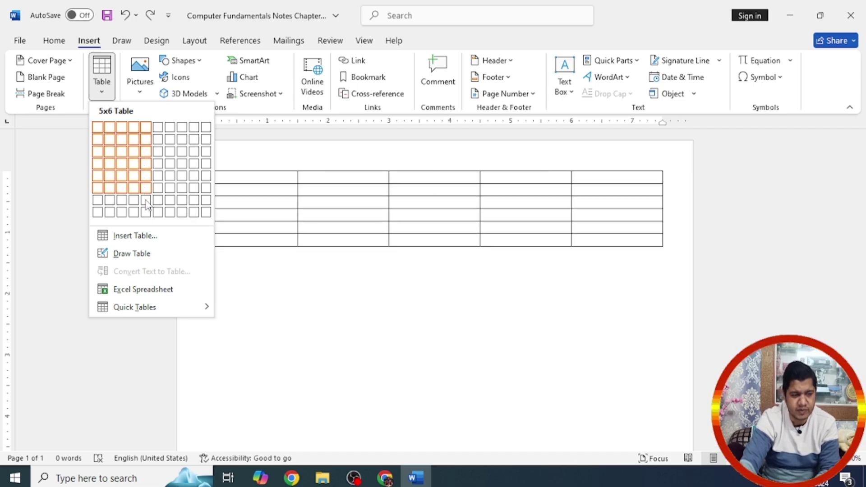
click(135, 235)
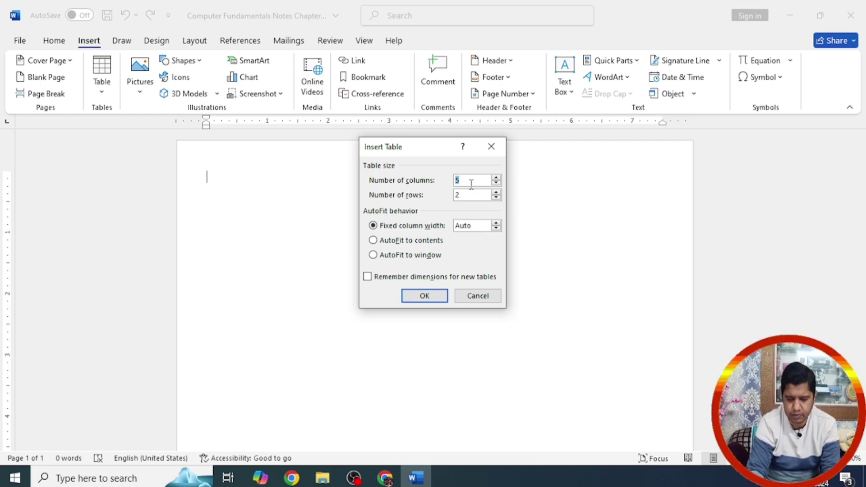
Step: Insert a table with 4 columns and 11 rows
text(4)
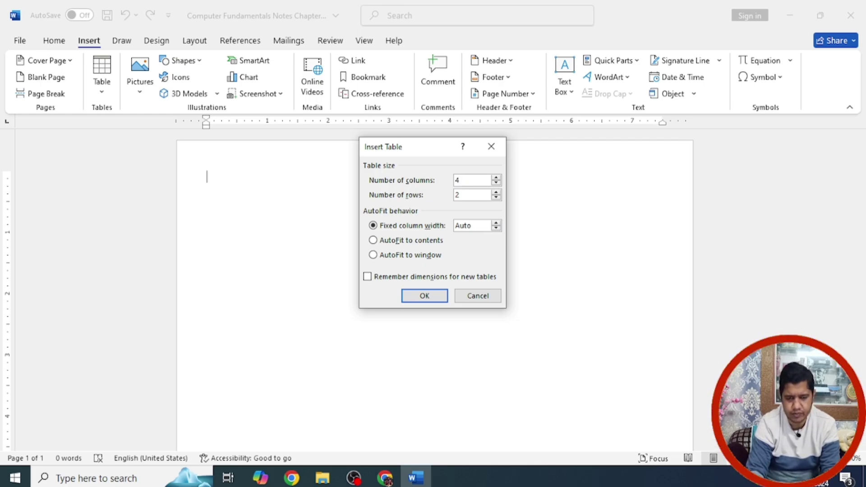
key(Tab)
text(11)
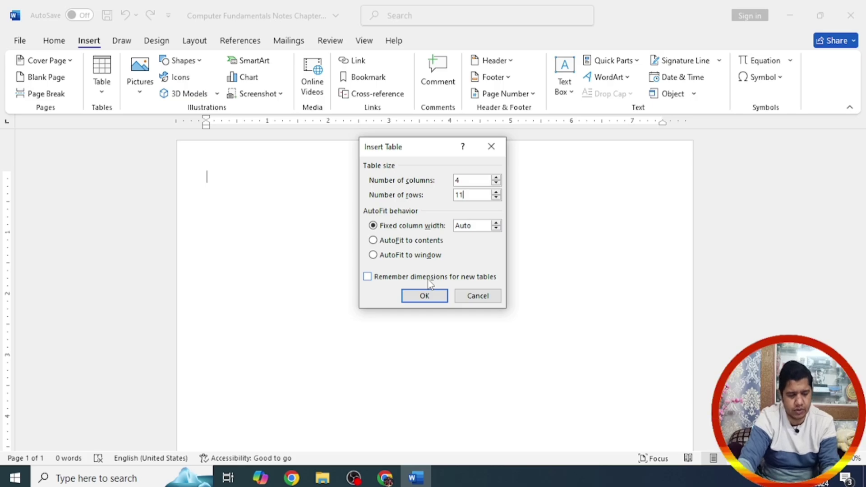
click(423, 296)
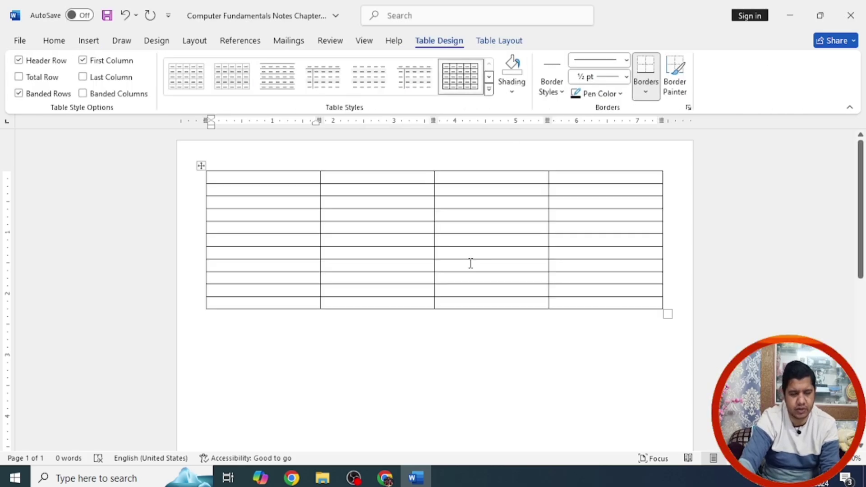
Step: Enter the headings SrNo, Namem, Address and Pin, and narrow the SrNo column
text(SrNo)
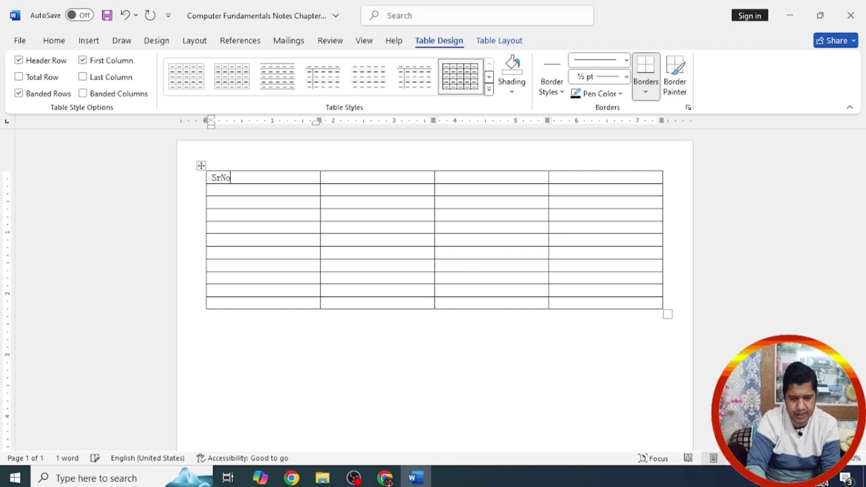
key(Tab)
text(Name)
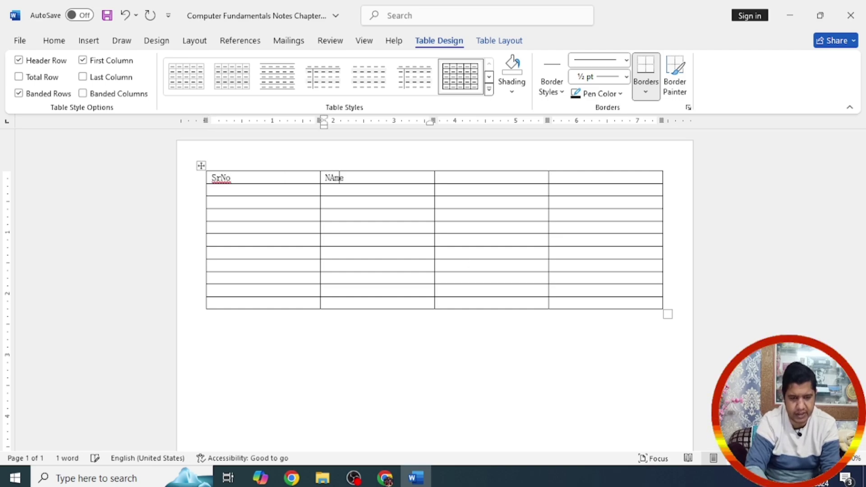
text(m)
key(Tab)
text(Addr)
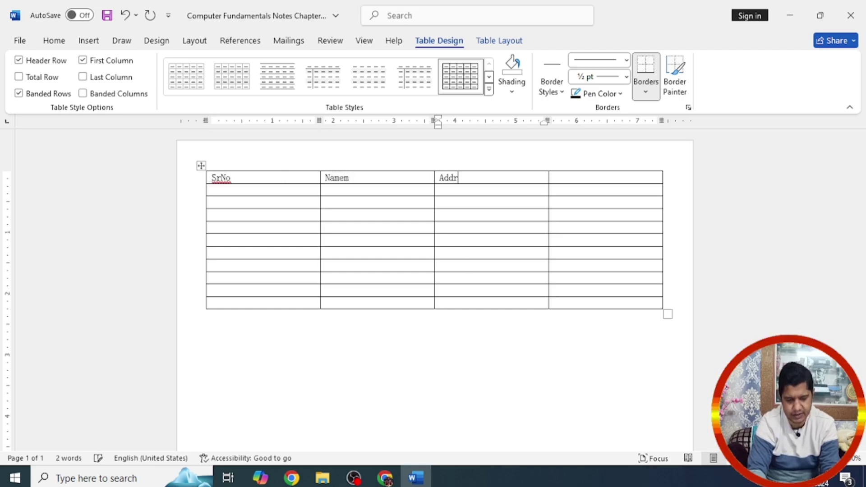
text(ess)
key(Tab)
text(Pi)
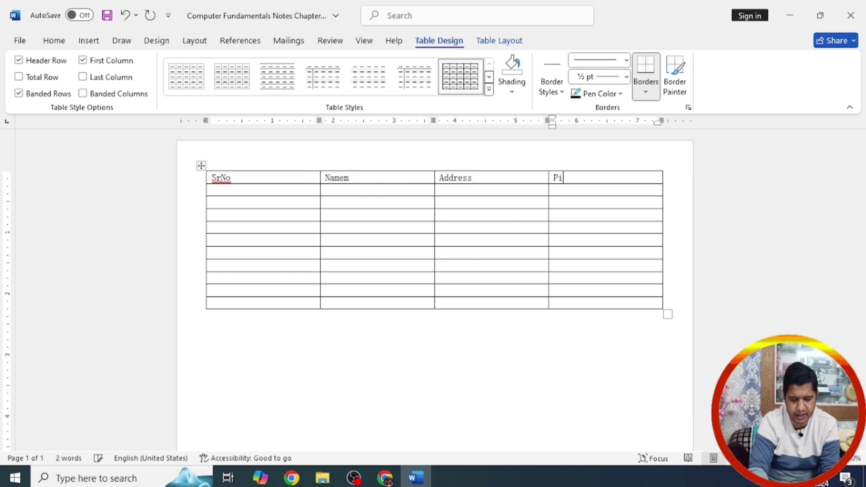
text(n)
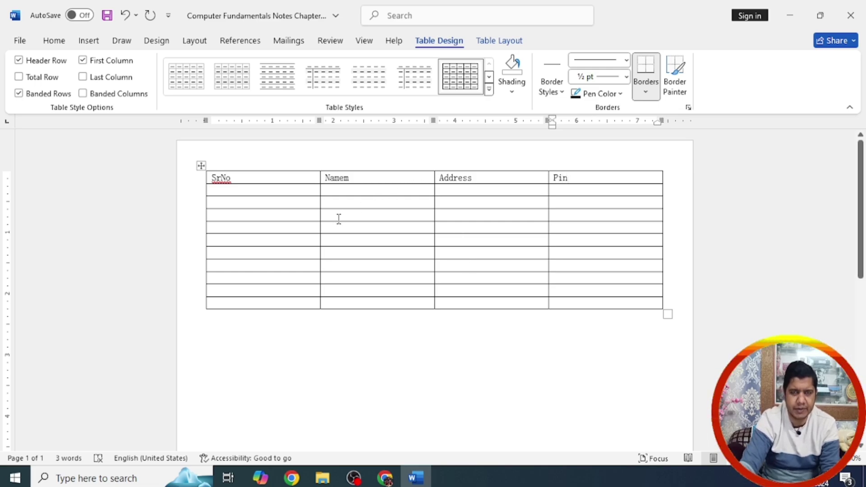
drag(320, 199, 245, 201)
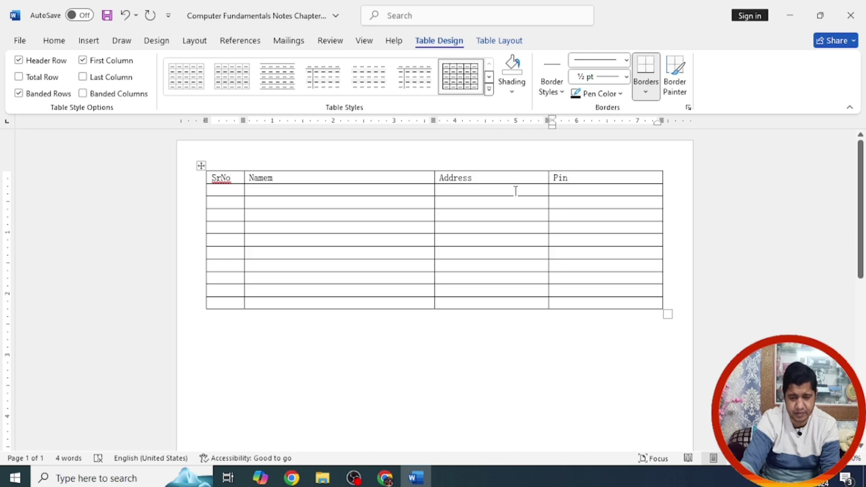
click(230, 194)
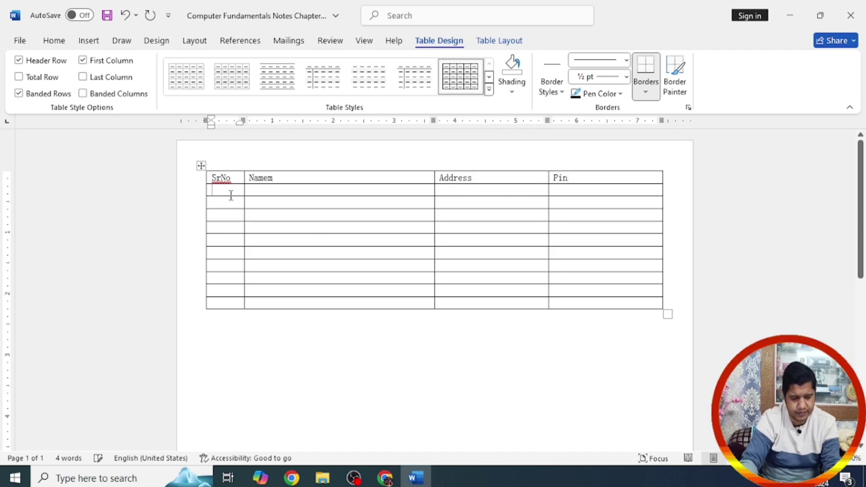
Step: Number the SrNo column 1 through 10
text(1)
key(Down)
text(2)
key(Down)
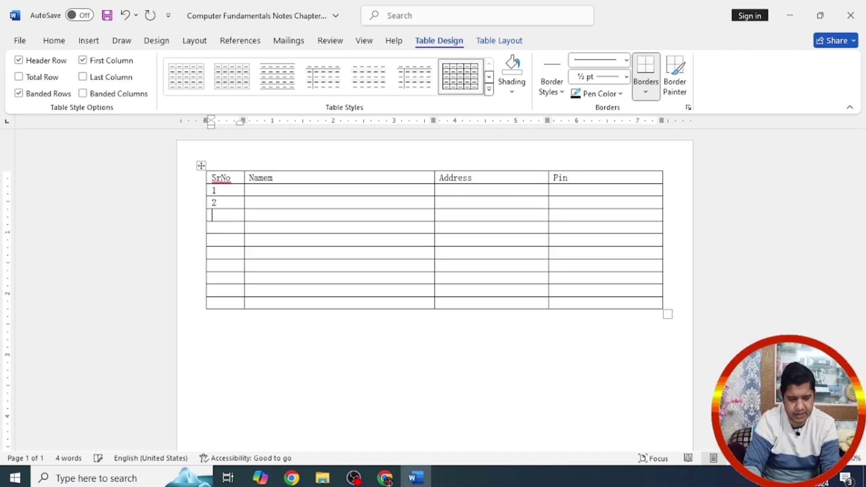
text(3)
key(Down)
text(4)
key(Down)
Step: Enter the ten recipients' full names in the Namem column, fixing a typo
key(Down)
text(8)
key(Down)
text(9)
key(Down)
text(10)
click(249, 266)
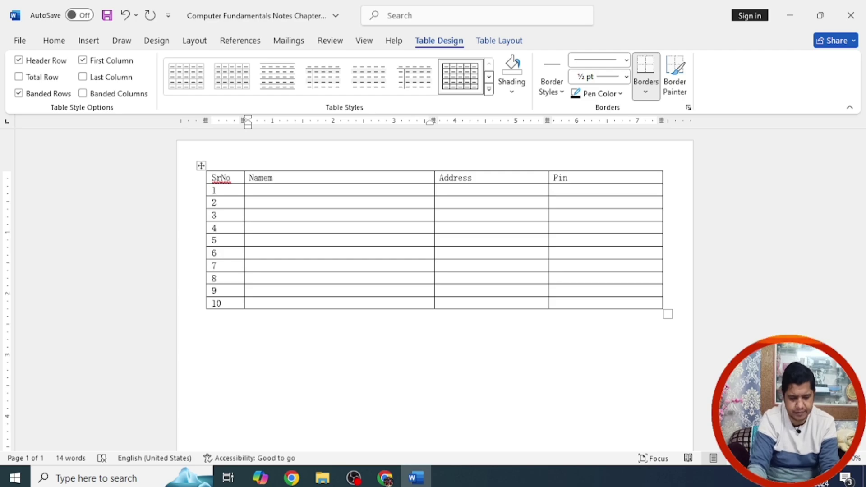
key(Down)
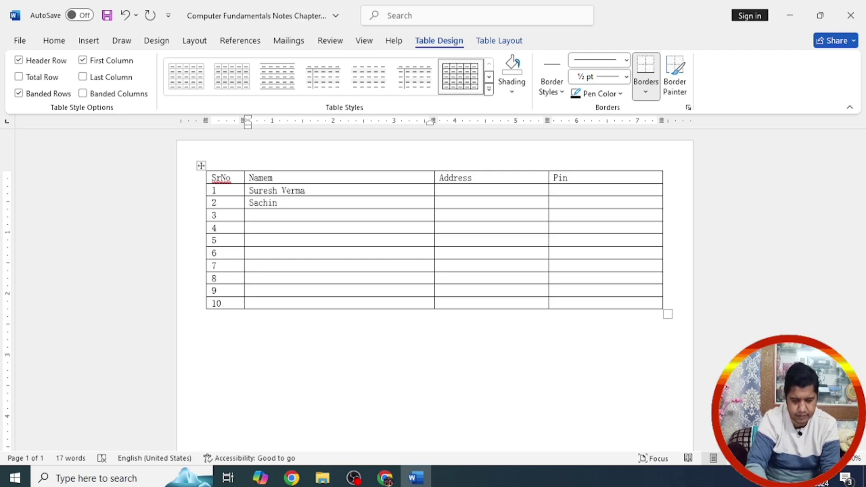
key(Down)
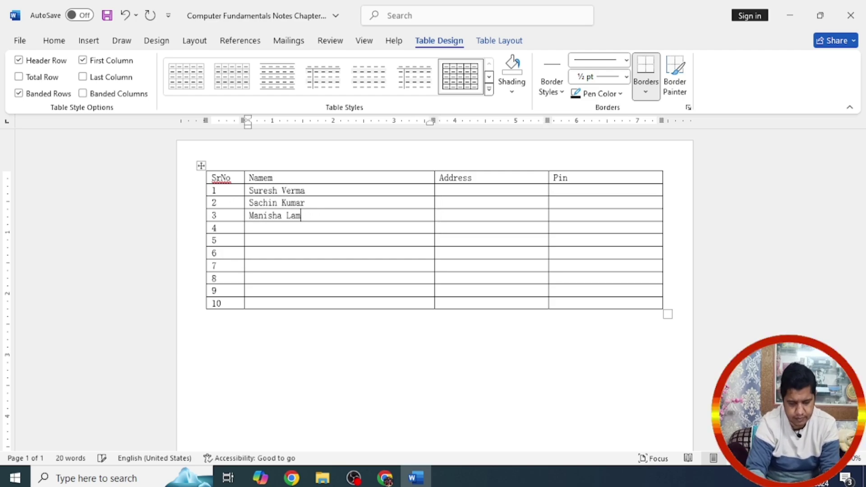
text(bha)
key(Down)
key(Down)
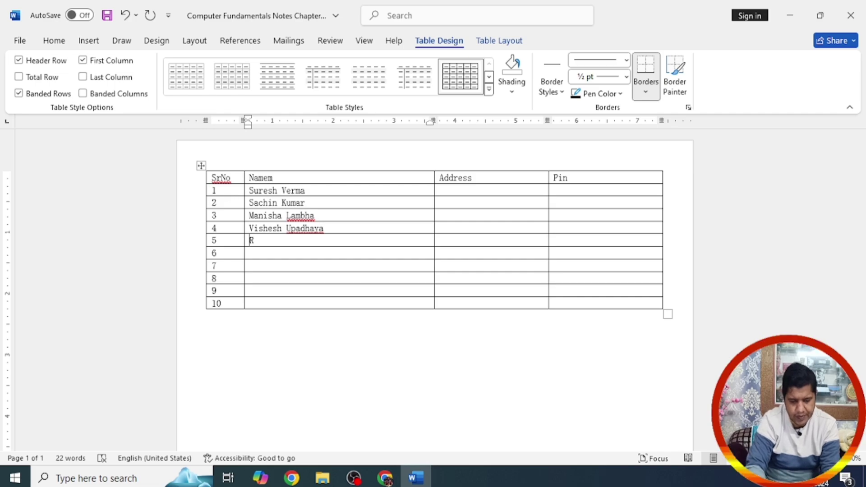
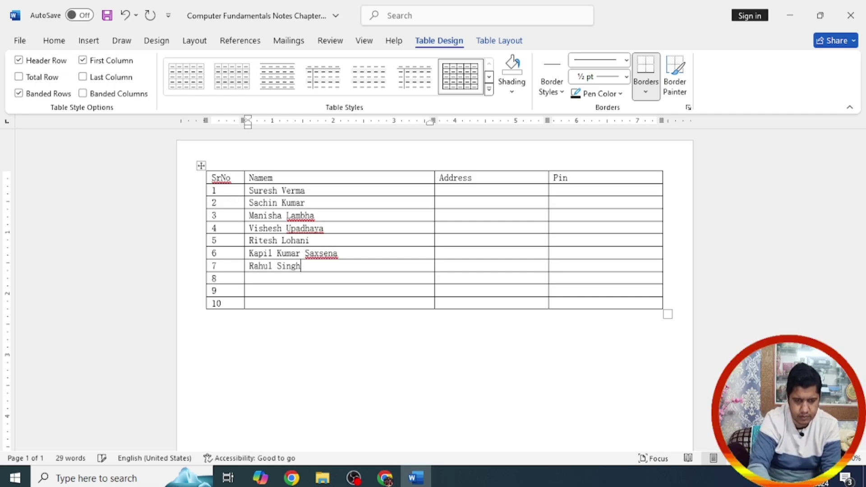
key(Down)
key(Down)
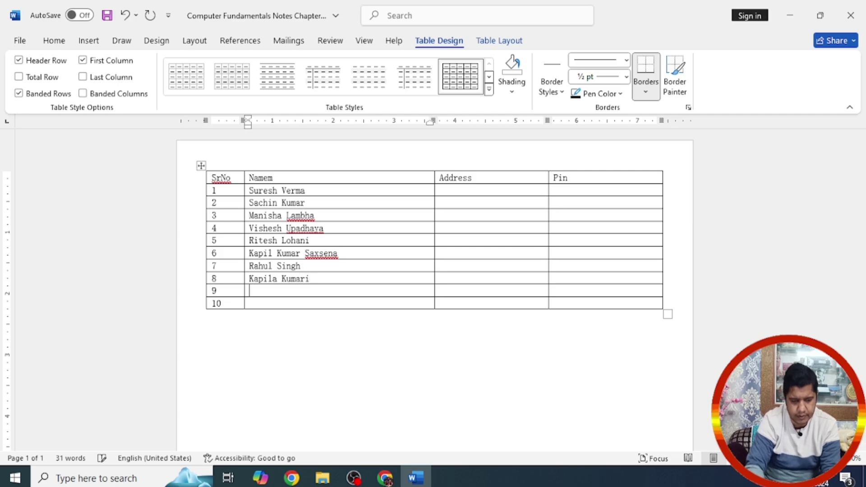
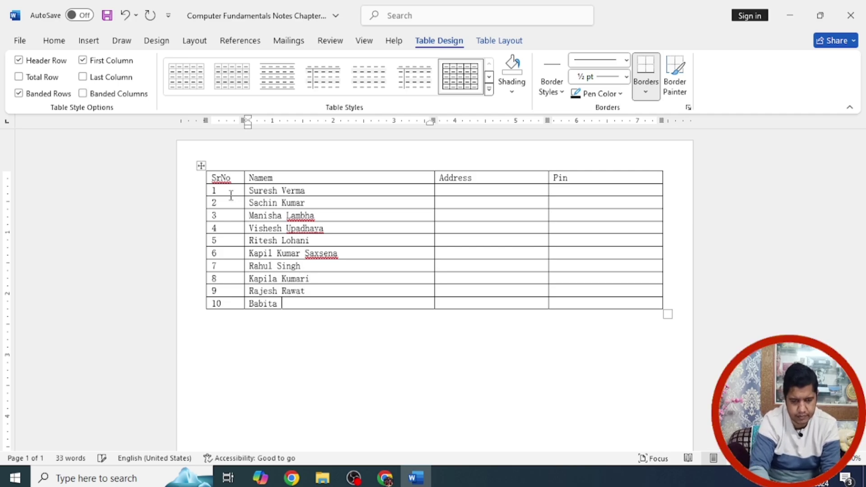
Step: Widen the Address column and enter the first recipient's address
drag(434, 191, 350, 203)
click(359, 191)
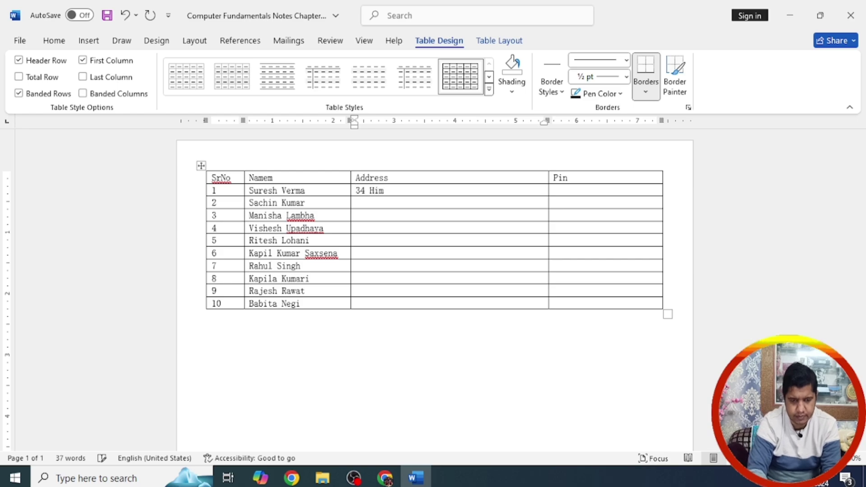
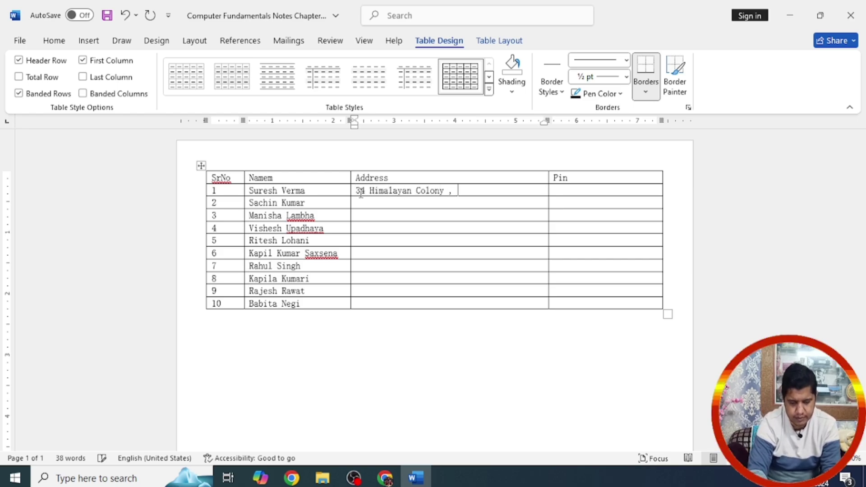
Step: Enter row 1's Pin code and the addresses for rows 2 and 3
key(Tab)
text(248001)
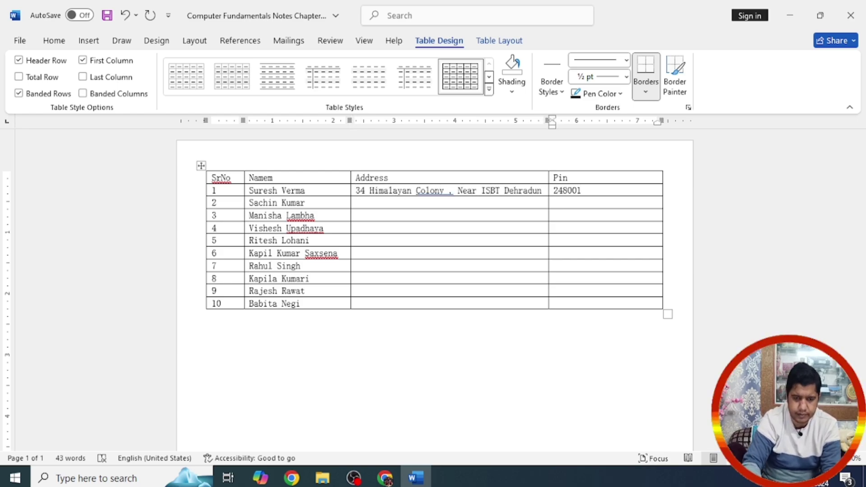
click(357, 203)
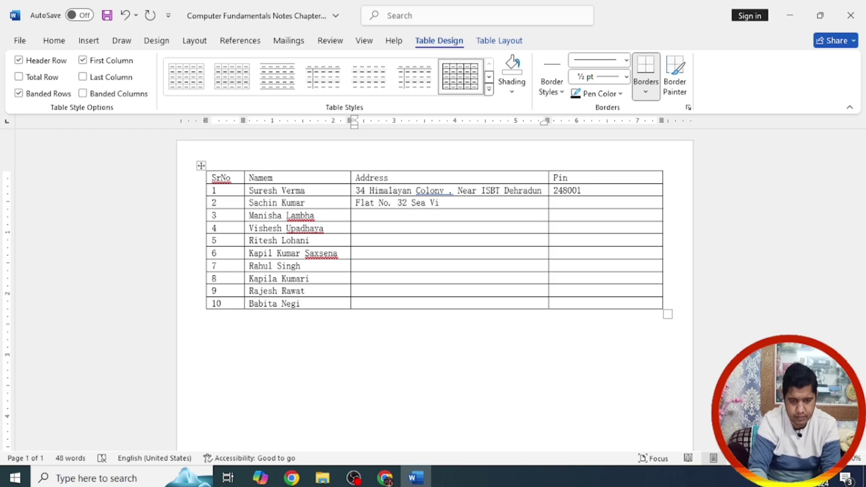
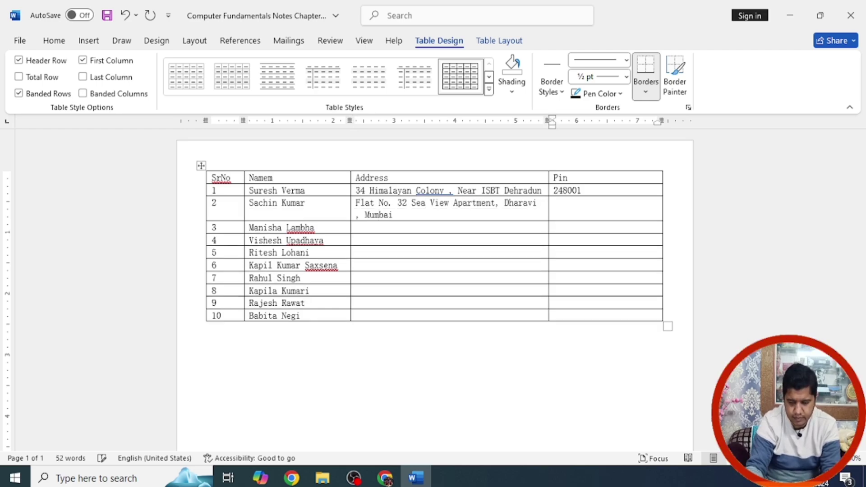
click(356, 227)
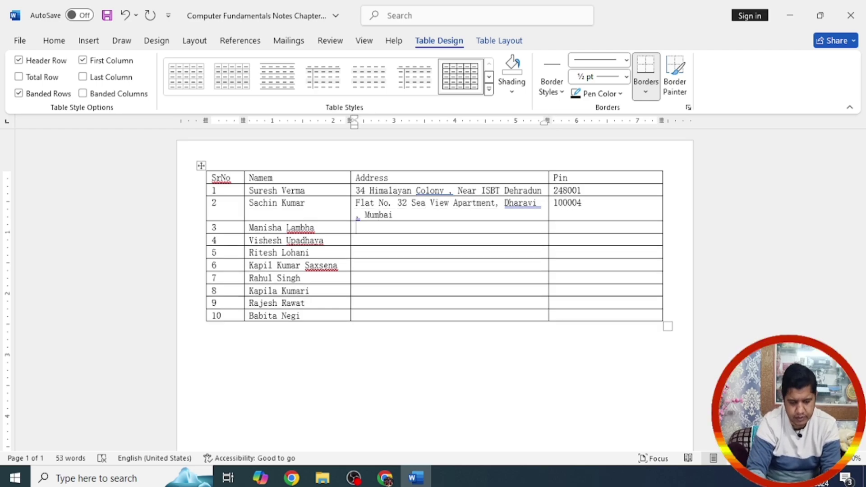
text(GK phase 2)
key(Home)
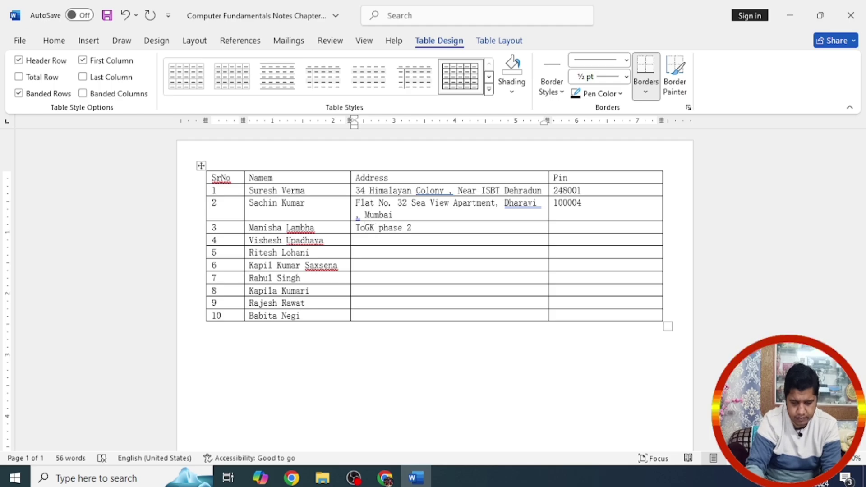
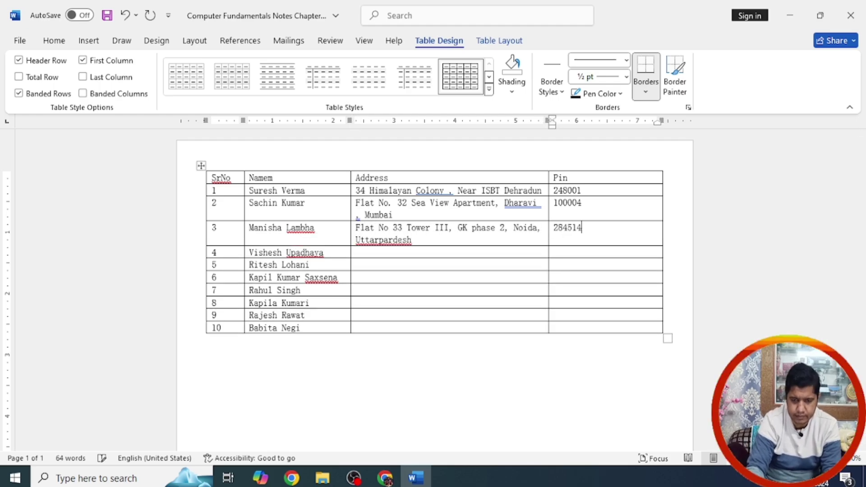
Step: Fill in the addresses and Pin codes for rows 4 and 5
click(357, 252)
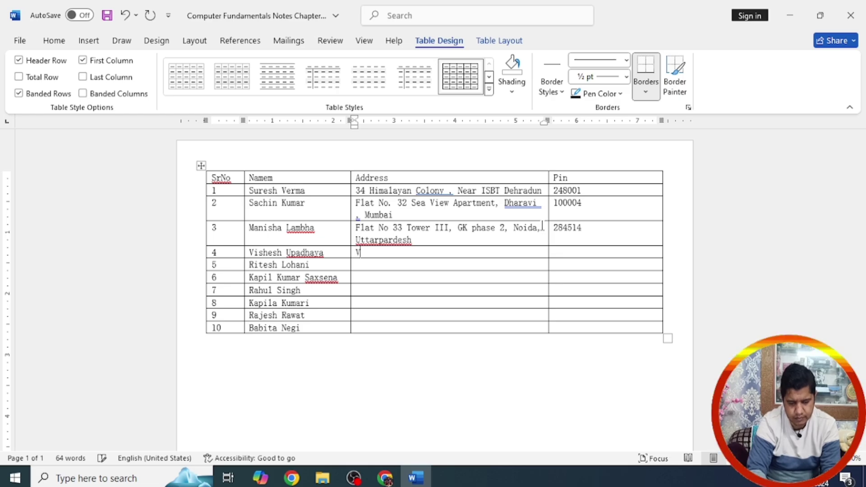
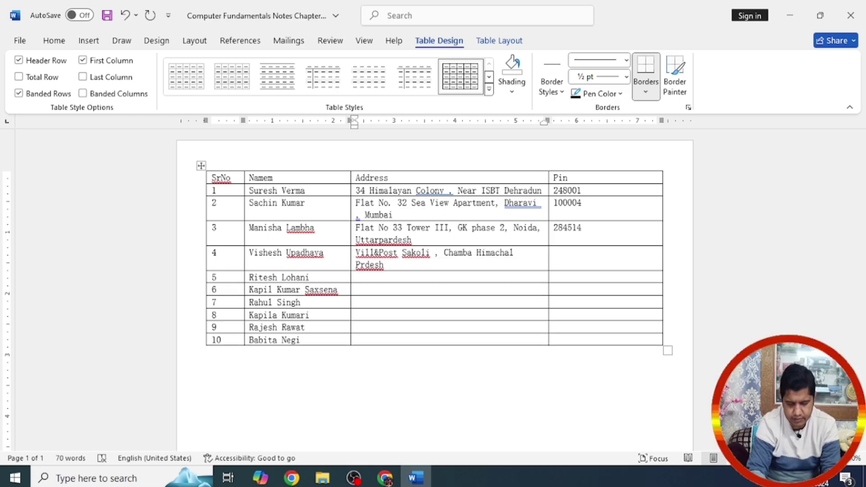
click(555, 253)
text(255245)
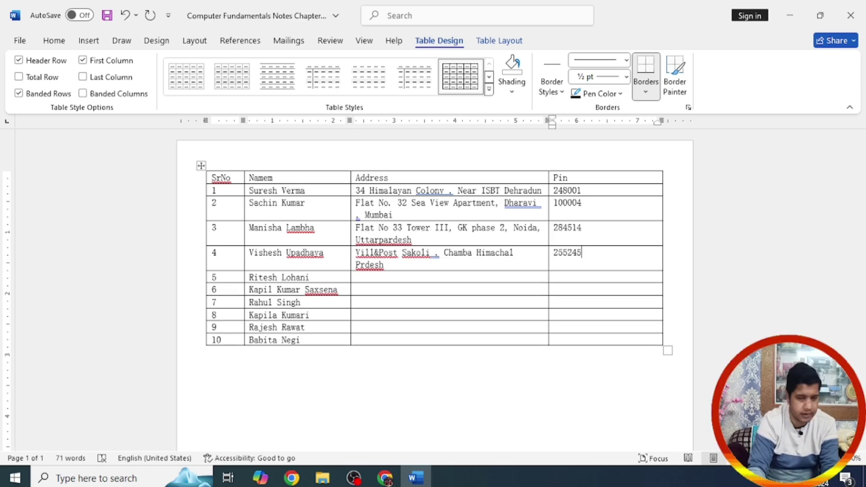
click(357, 277)
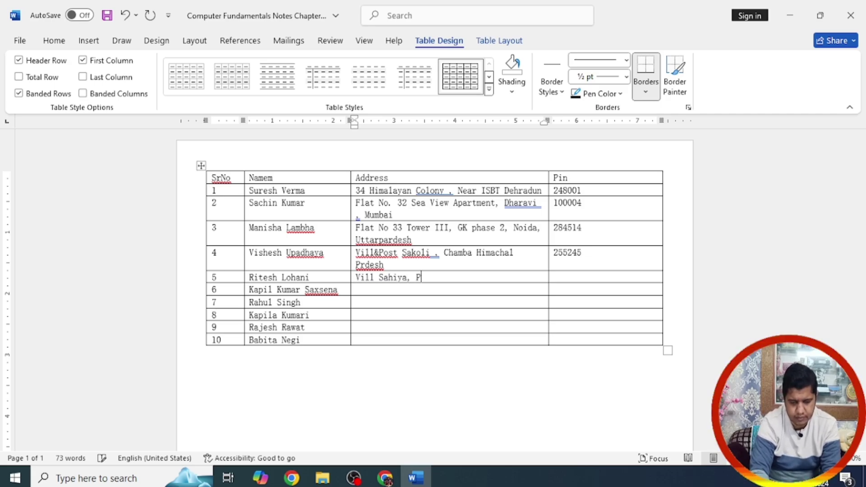
key(Tab)
text(248096)
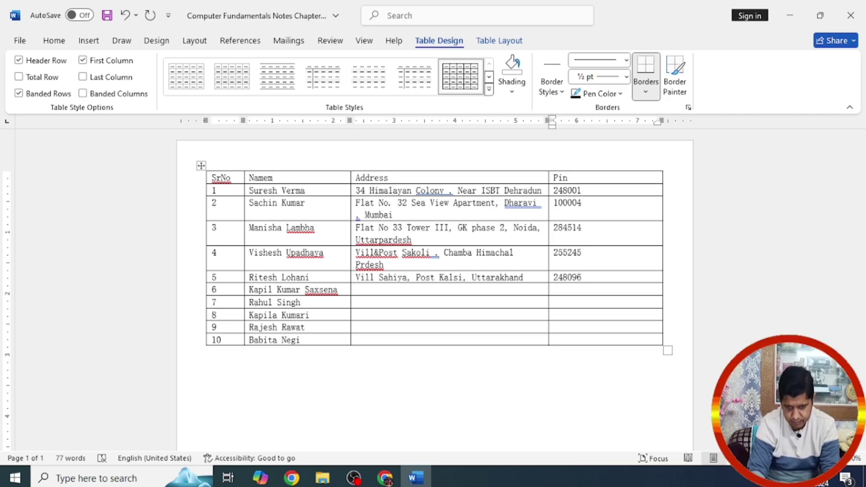
Step: Enter row 6's address and Pin code, correcting typos along the way
click(356, 290)
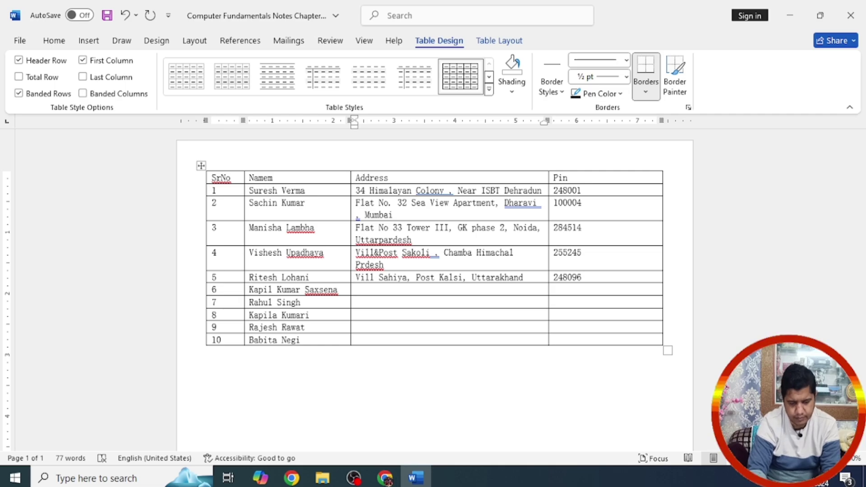
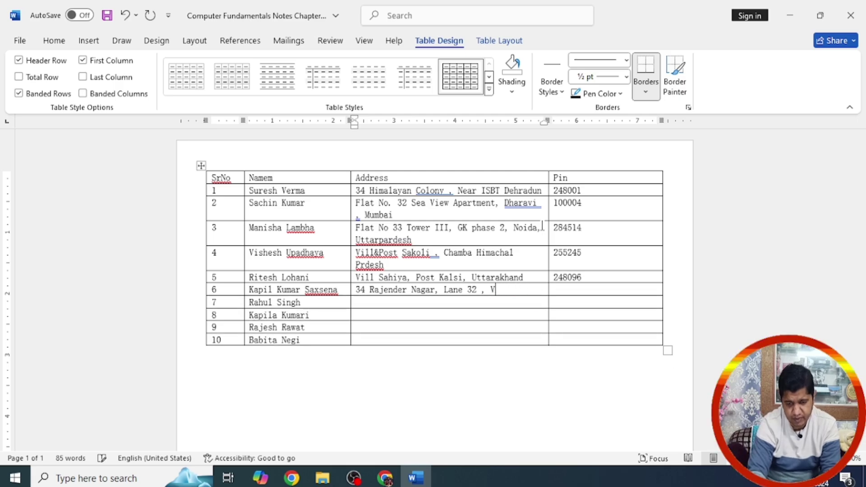
key(Tab)
text(2480)
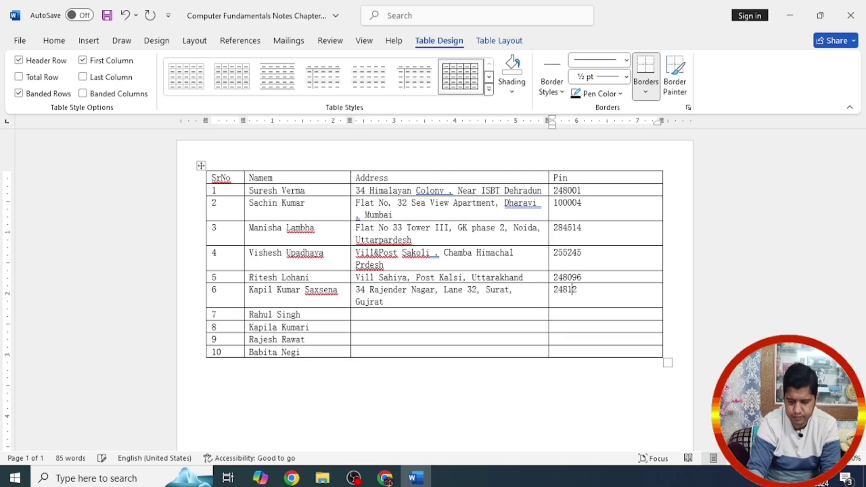
key(BackSpace)
key(BackSpace)
key(BackSpace)
text(96585)
click(357, 314)
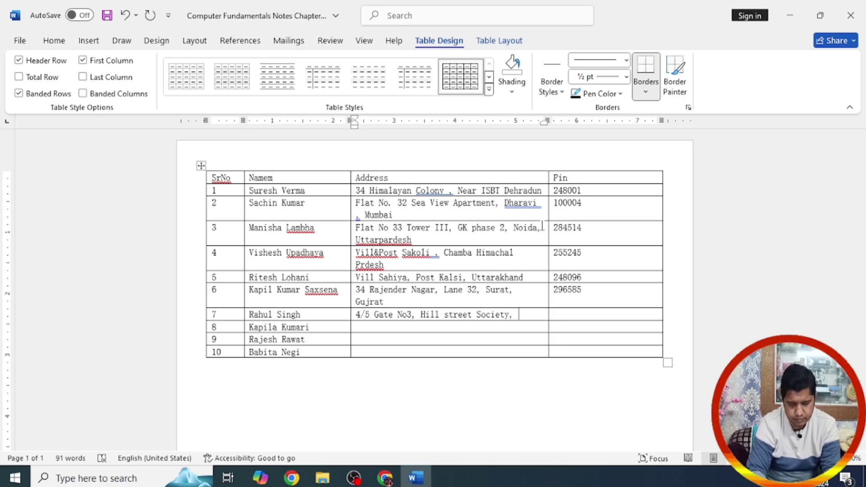
Step: Enter row 7's address and Pin, correcting the city spelling to Gurugram
click(370, 315)
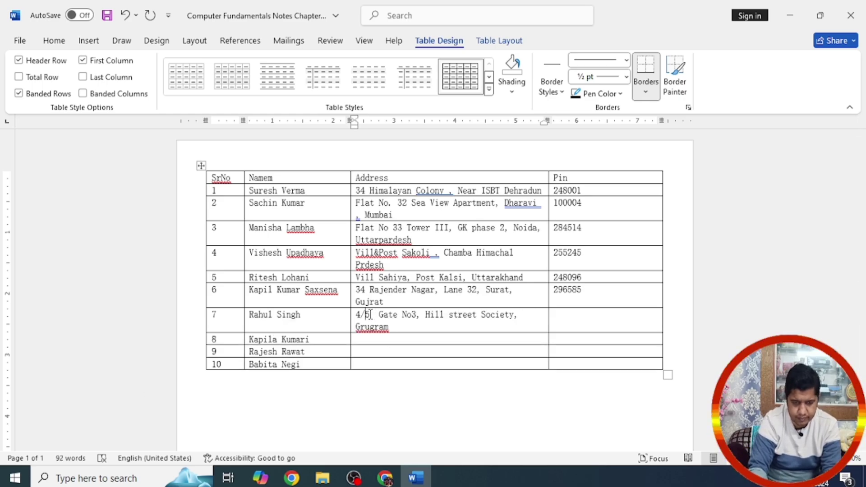
text(Flst)
key(BackSpace)
key(BackSpace)
key(BackSpace)
key(BackSpace)
right_click(372, 326)
click(323, 79)
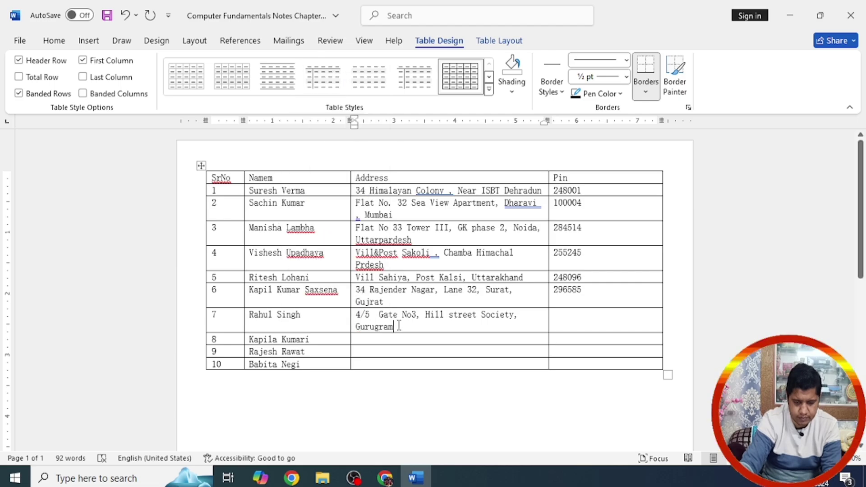
text(, UP)
key(Tab)
text(28455)
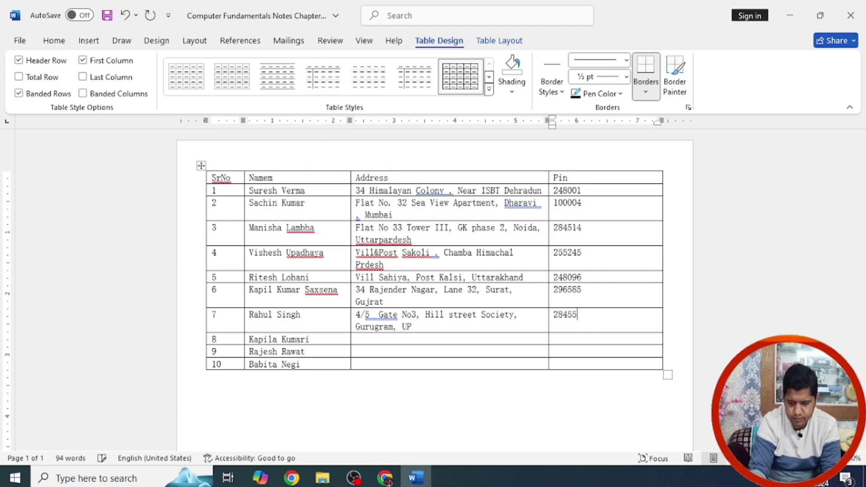
text(6)
Step: Fill in the addresses and Pin codes for rows 8 and 9
click(359, 340)
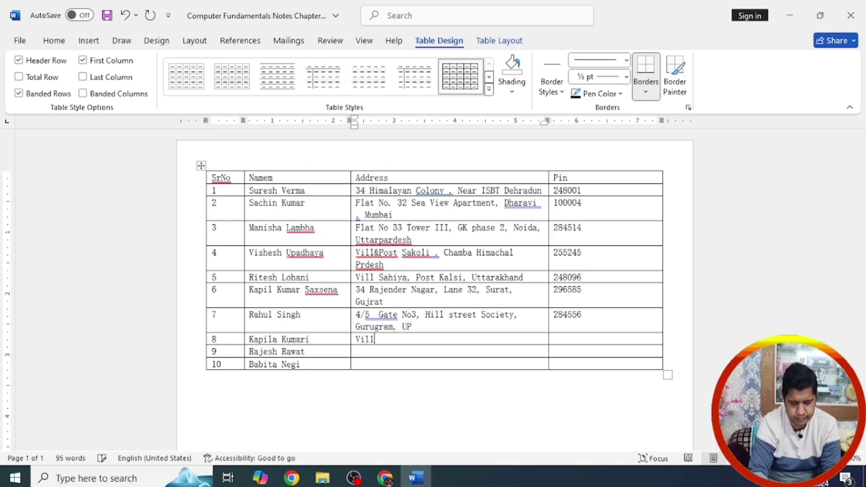
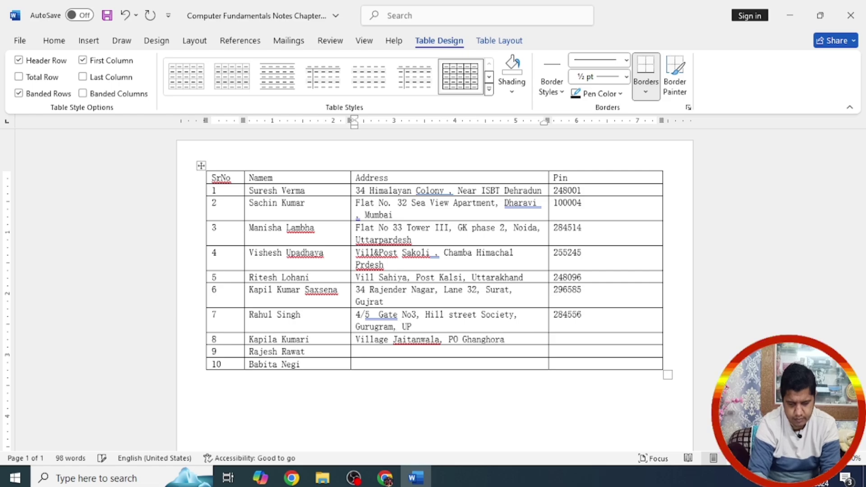
key(Tab)
text(248141)
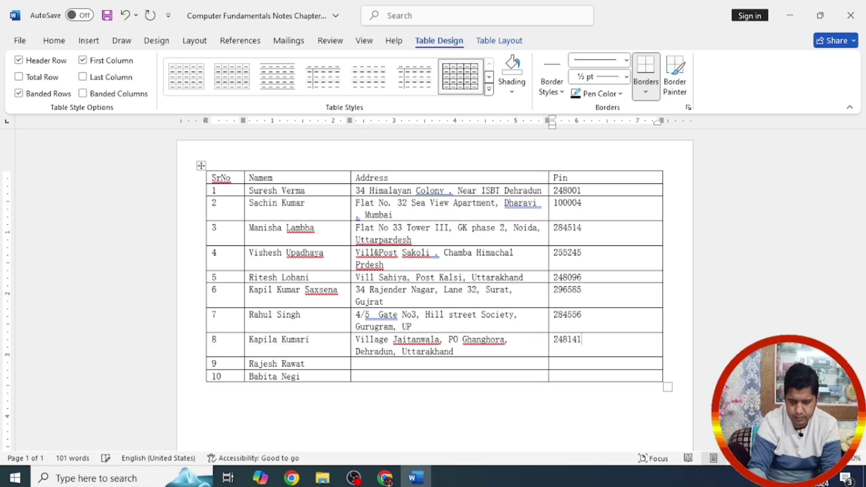
click(356, 364)
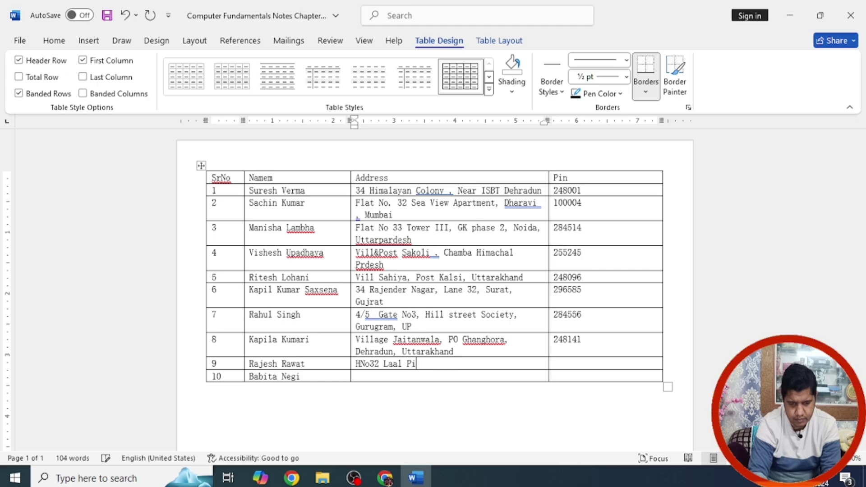
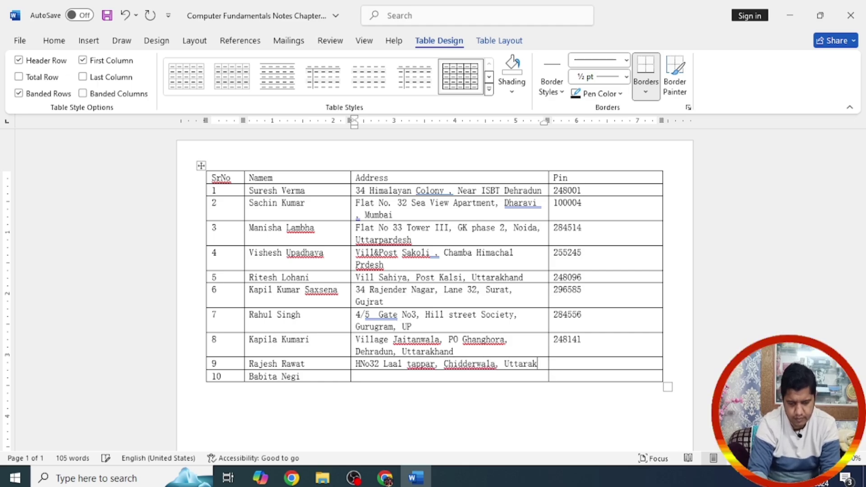
key(Tab)
text(248002)
Step: Enter row 10's address and Pin code, fixing typos
key(Tab)
key(Tab)
key(Tab)
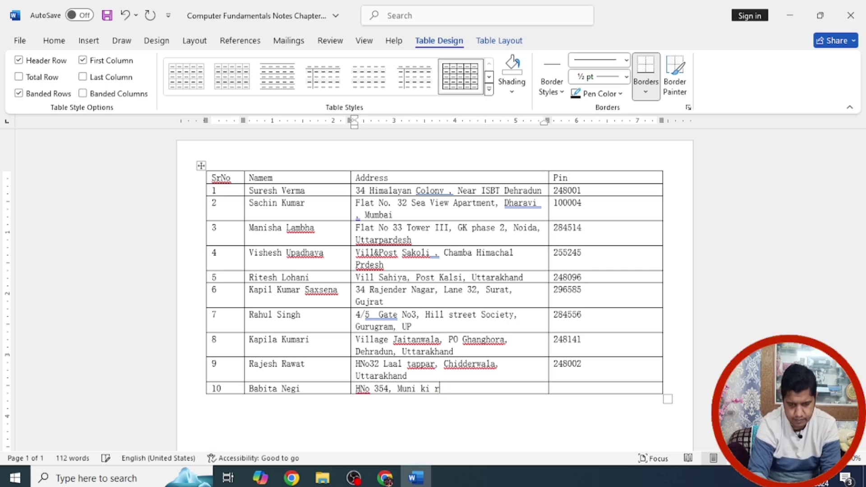
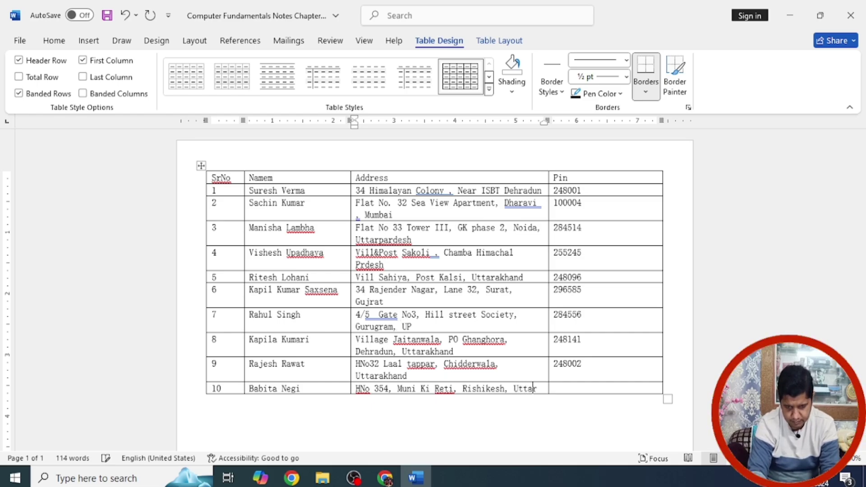
click(554, 389)
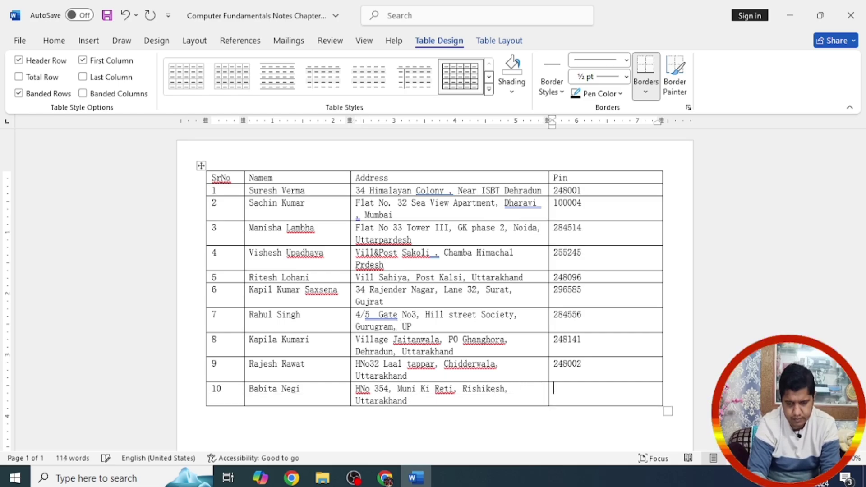
text(248151)
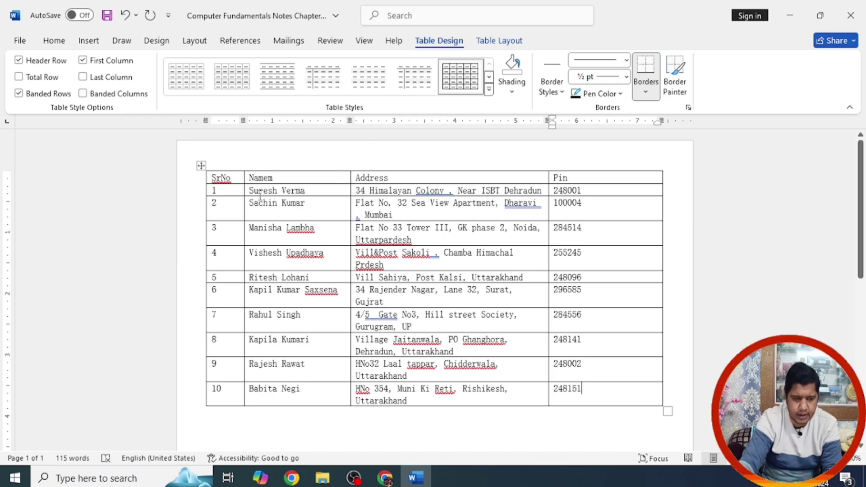
Step: Narrow the SrNo column and clear the table selection
mouse_move(243, 193)
mouse_down()
mouse_move(361, 212)
mouse_move(574, 400)
mouse_up()
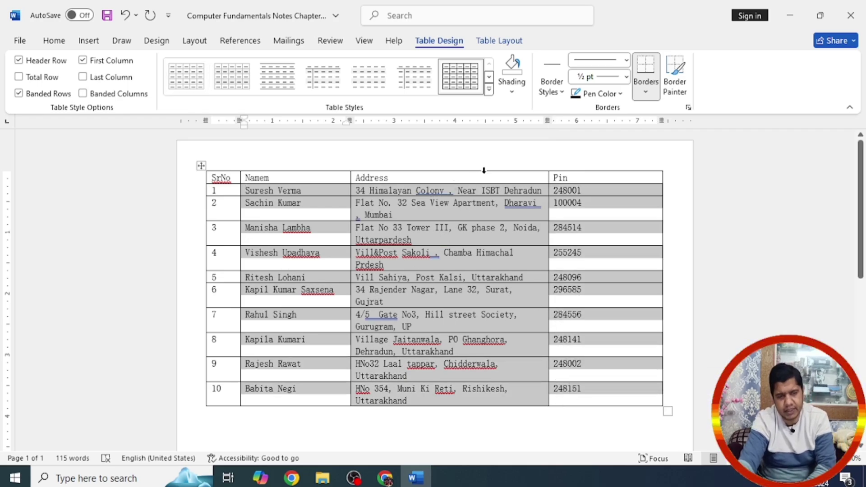
click(389, 311)
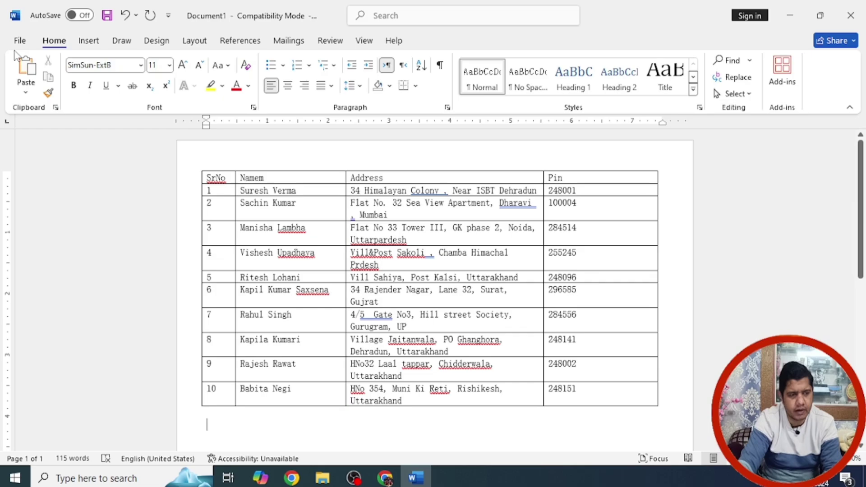
Step: Save the table to the Desktop as 'Contact', upgrading to the newest Word format
click(21, 42)
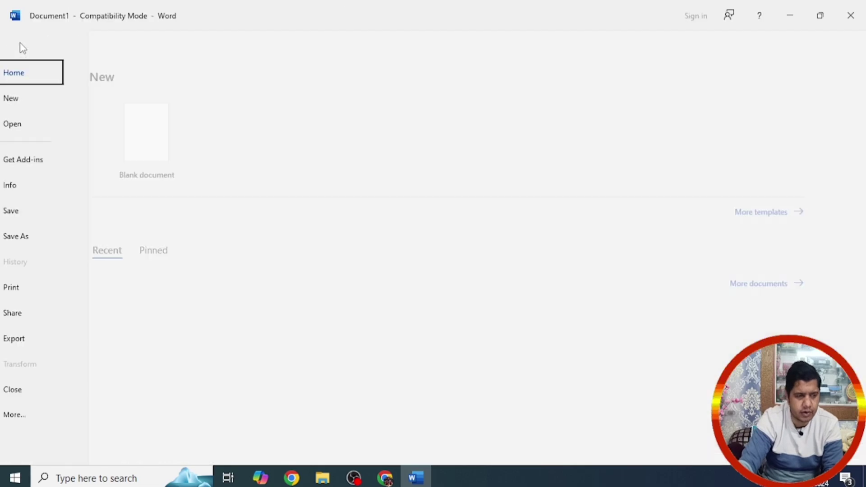
click(49, 216)
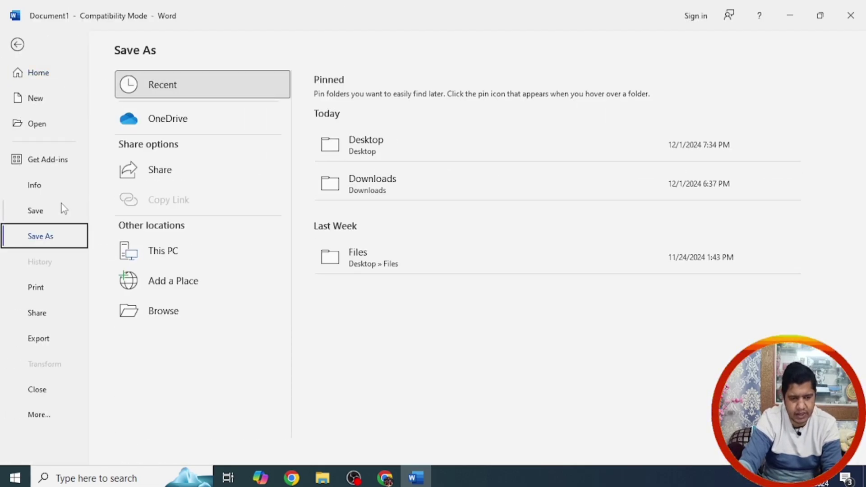
click(384, 155)
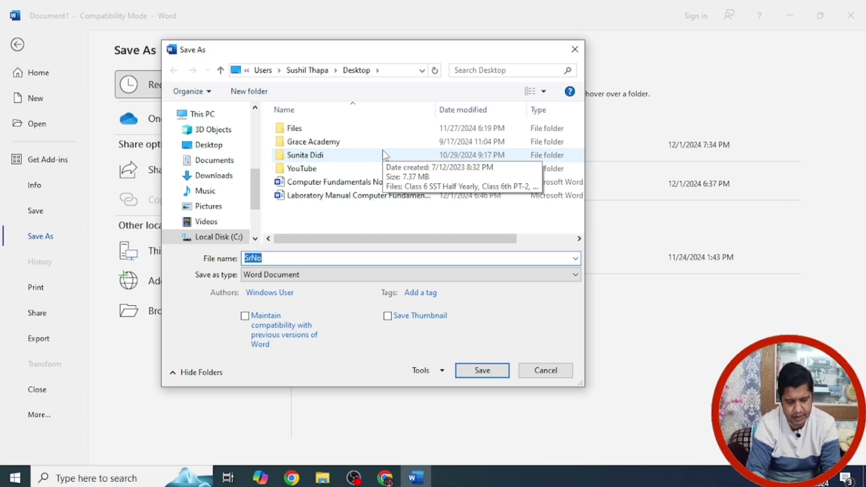
text(DAt)
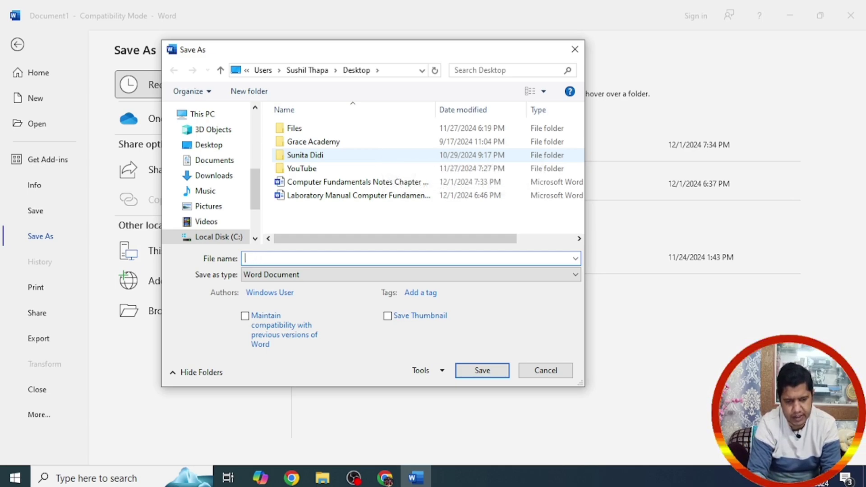
text(Contact)
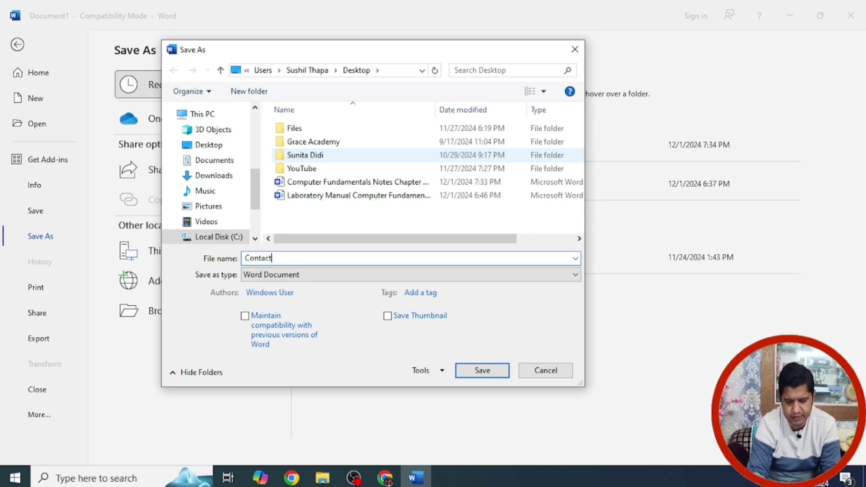
key(Return)
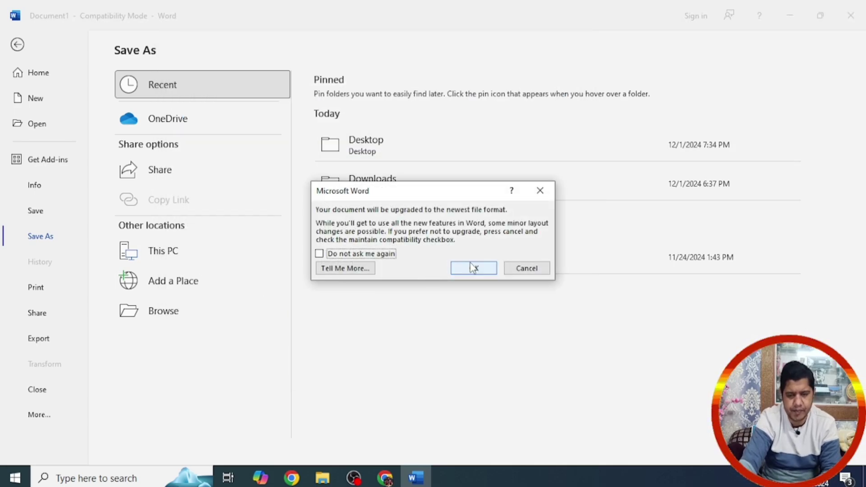
click(473, 268)
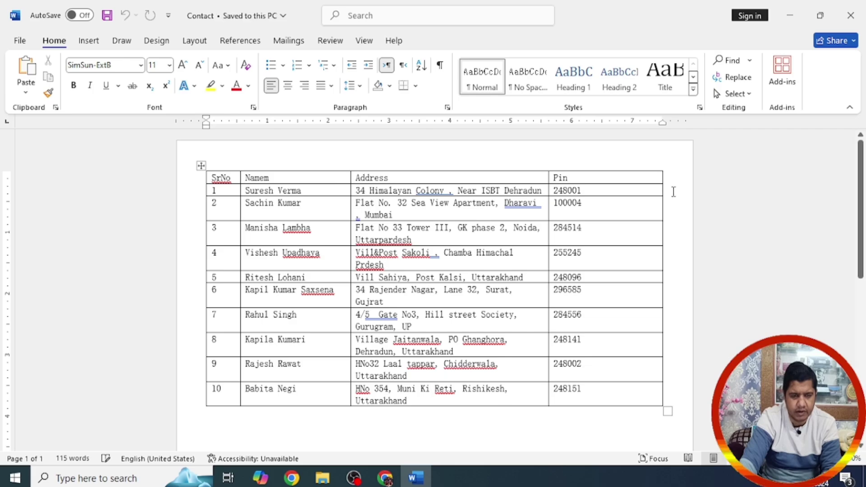
Step: Close Word, relaunch it from the desktop shortcut and open a new document
click(862, 14)
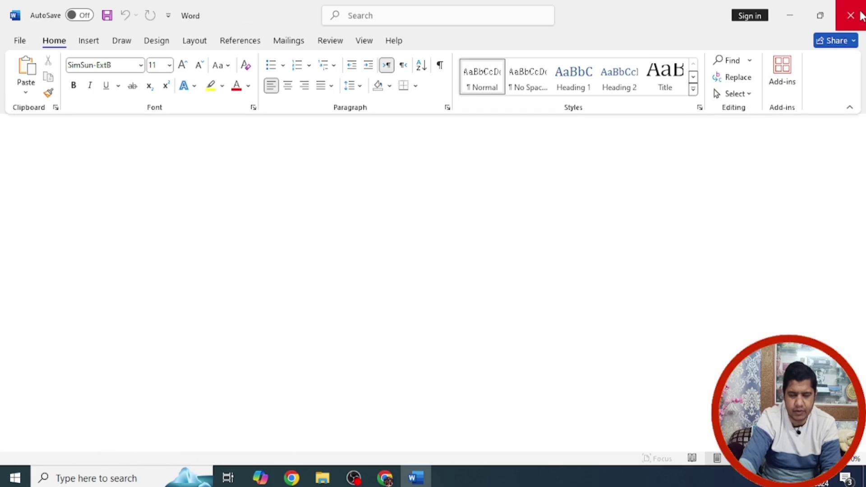
click(862, 14)
click(130, 83)
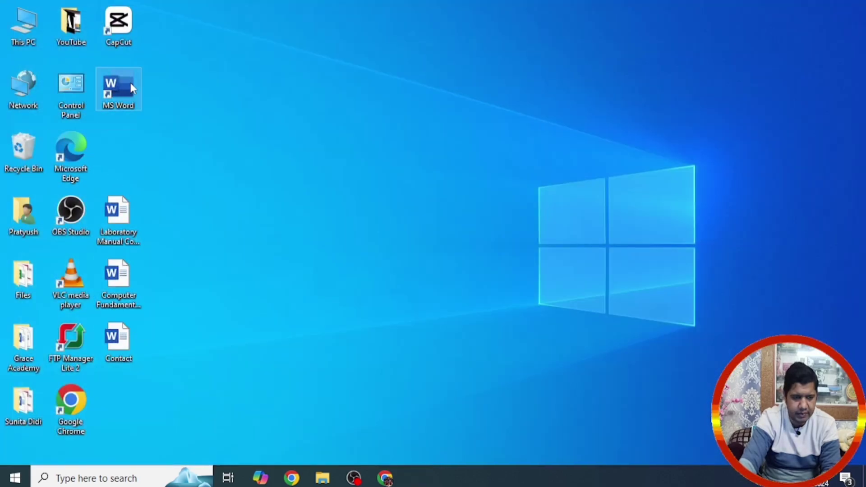
double_click(130, 83)
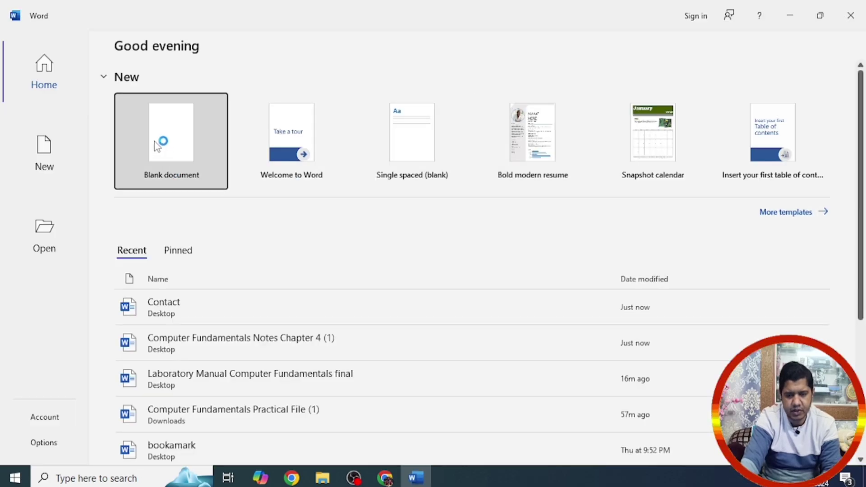
click(156, 143)
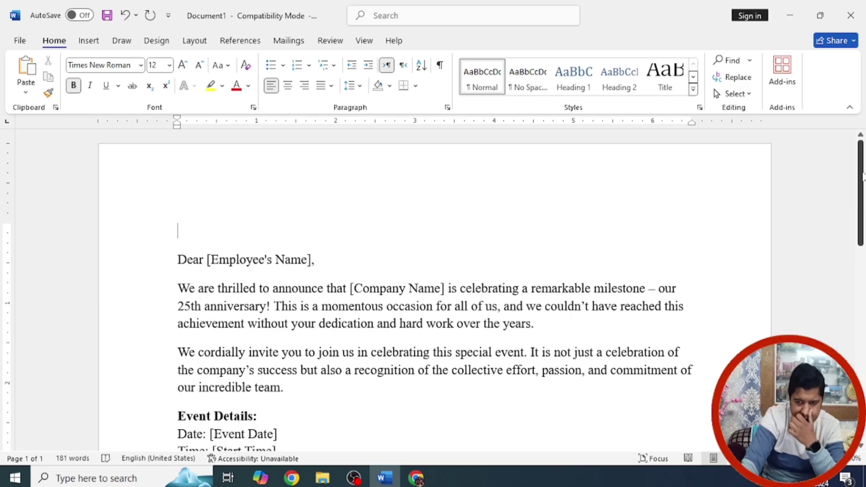
Step: Add a 'To,' line at the top of the letter with an indented line below it
drag(857, 180, 864, 229)
scroll(179, 161, up, 2)
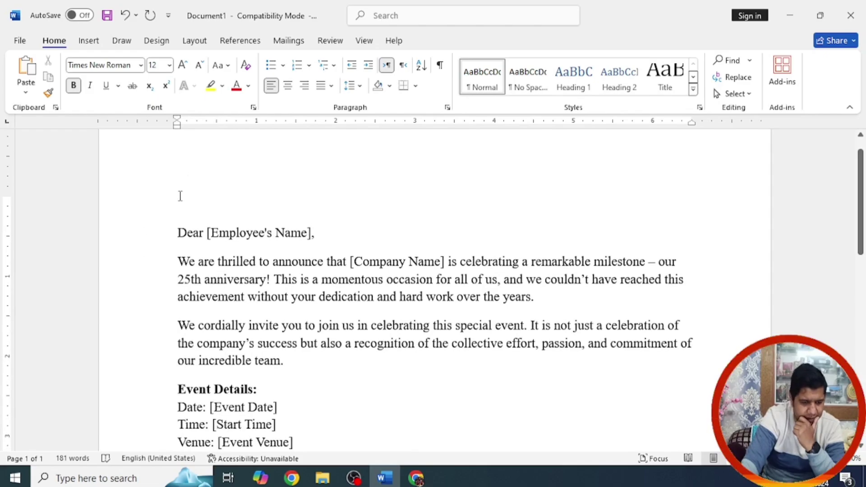
text(To,)
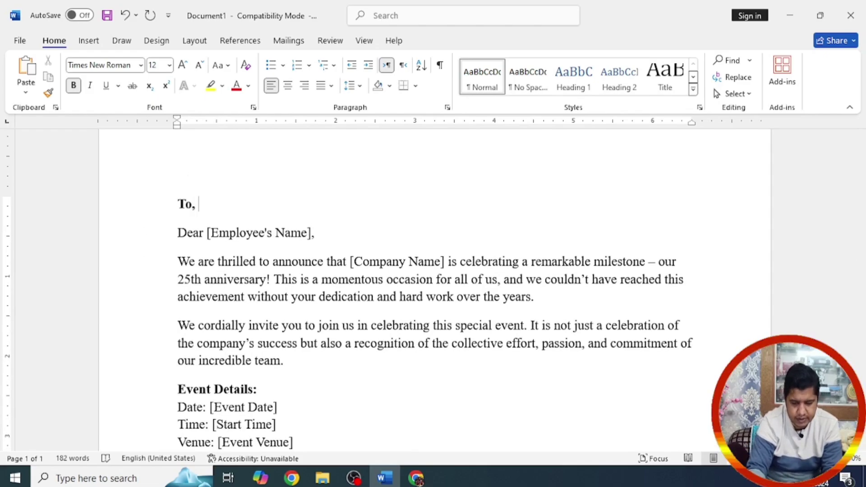
key(Return)
key(Tab)
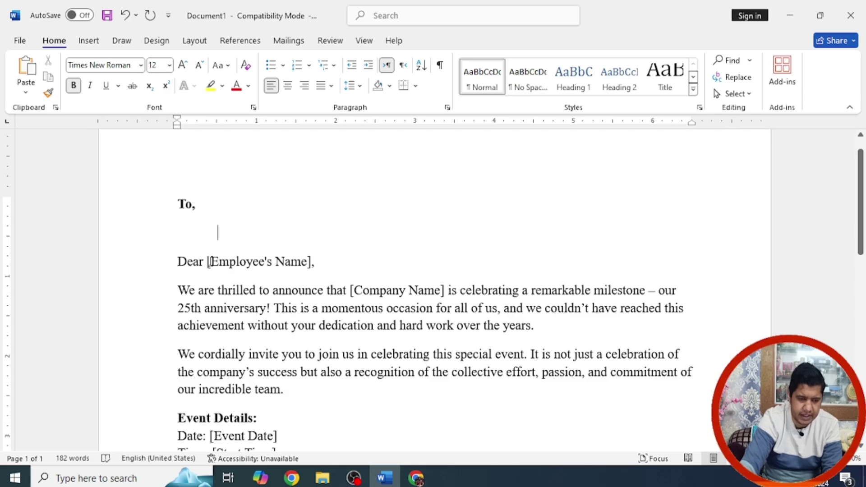
Step: Delete the [Employee's Name] placeholder from the 'Dear' greeting
mouse_move(210, 261)
mouse_down()
mouse_move(283, 266)
mouse_move(298, 280)
mouse_move(315, 262)
mouse_move(196, 264)
mouse_move(205, 265)
mouse_up()
key(Delete)
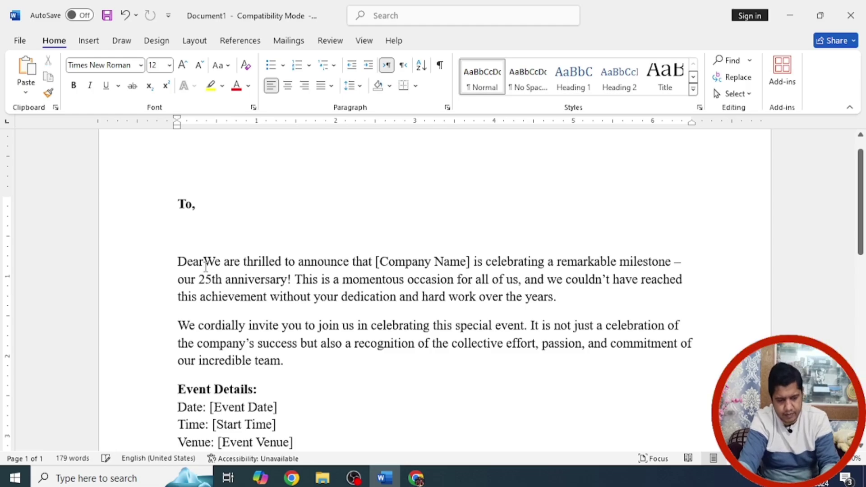
key(ctrl+z)
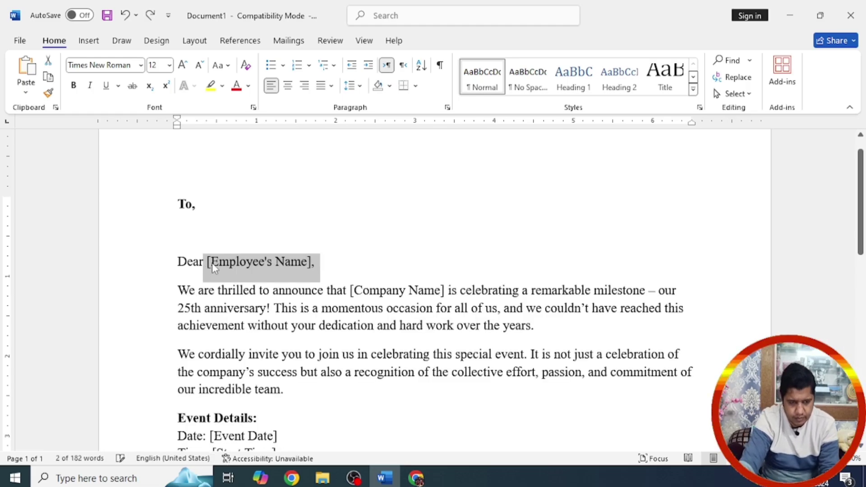
click(291, 265)
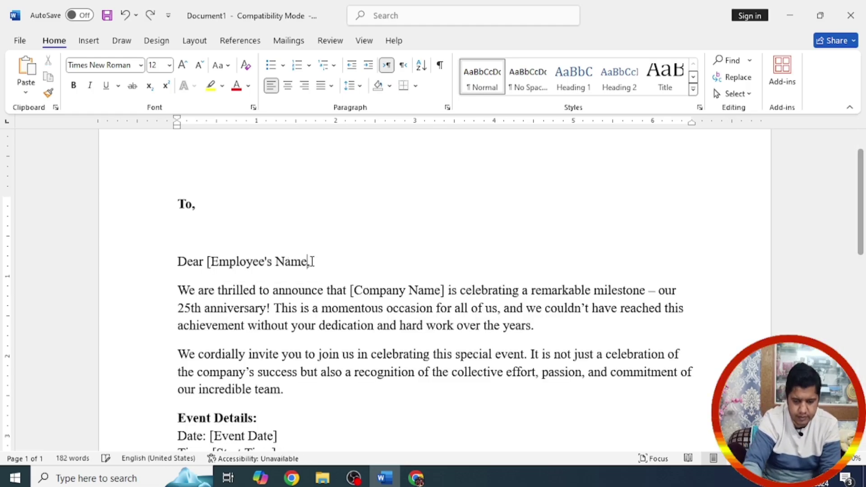
key(BackSpace)
key(BackSpace)
key(BackSpace)
key(BackSpace)
key(BackSpace)
key(BackSpace)
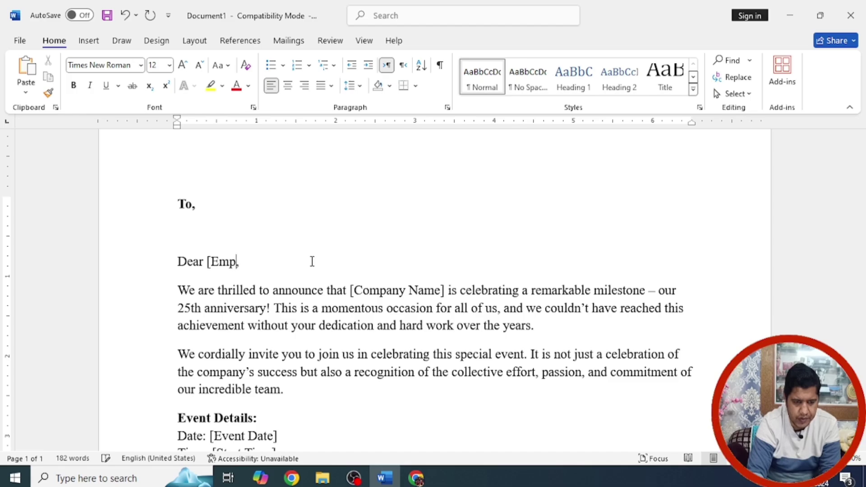
key(BackSpace)
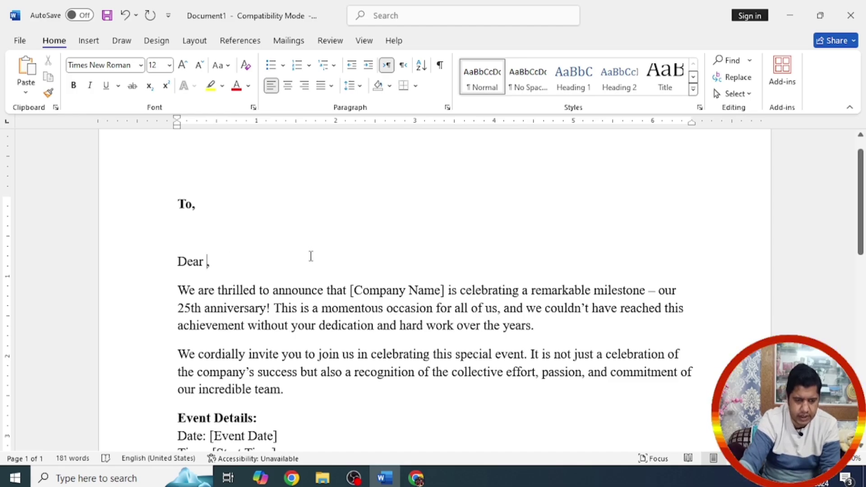
Step: Replace [Company Name] in the opening paragraph with MasteringComputerSkill and select it for copying
drag(449, 293, 352, 296)
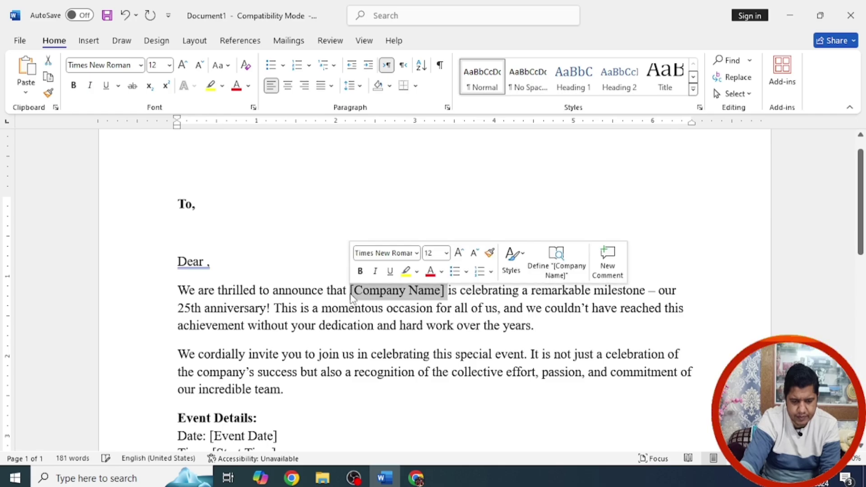
text(Masterin)
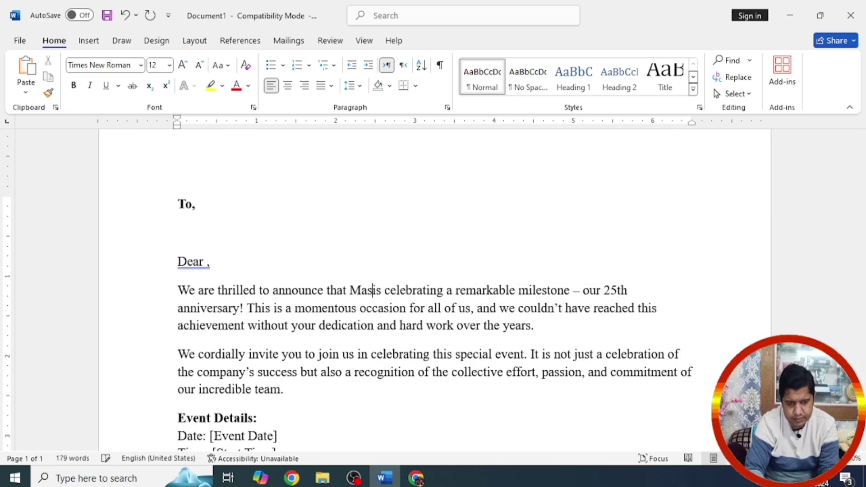
text(gCom)
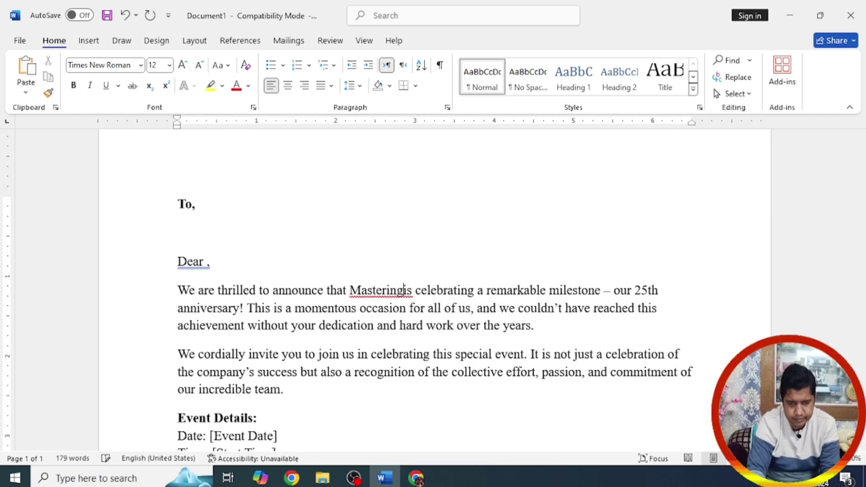
text(puter)
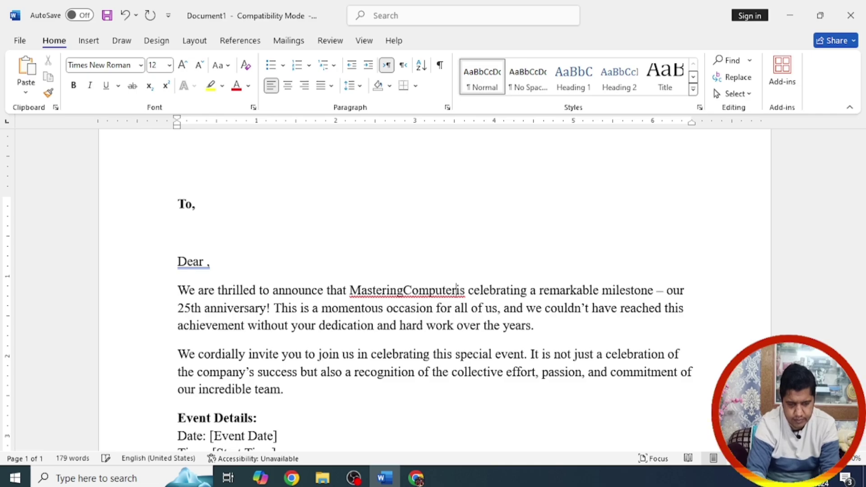
text(Skill)
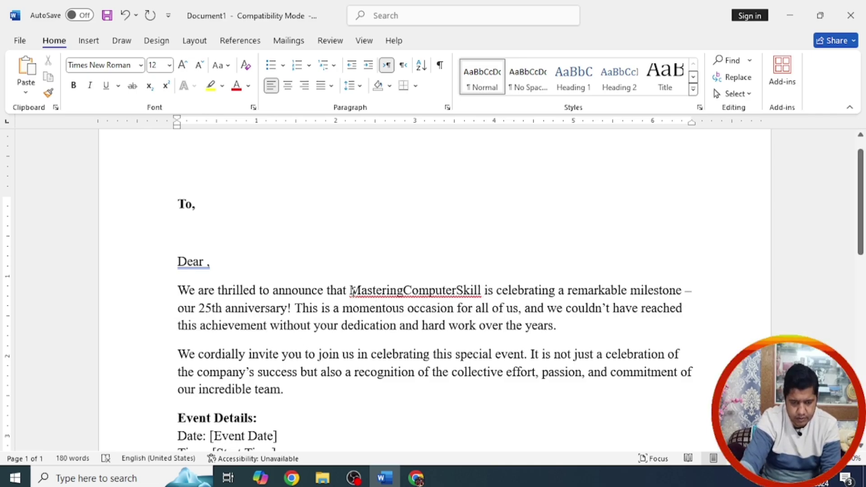
drag(352, 291, 482, 291)
key(ctrl+c)
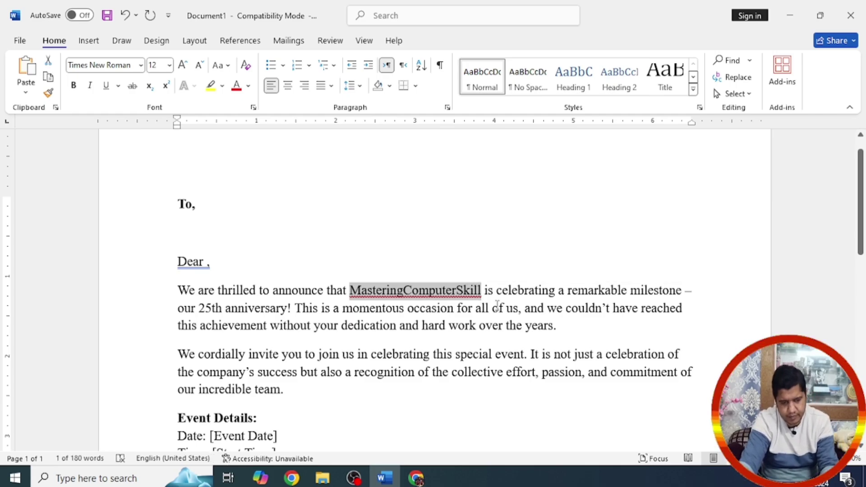
scroll(863, 255, down, 3)
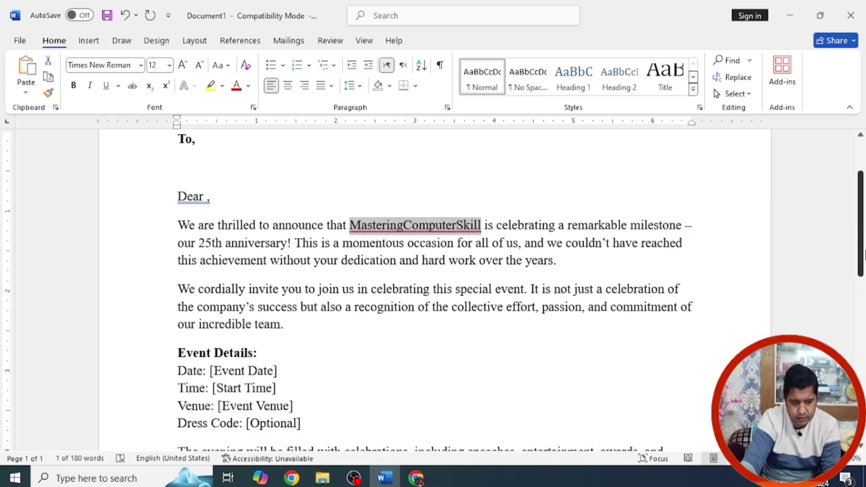
Step: Fill the signature with MasteringComputerSkill, the sender's name and Director, deleting the Contact Information line
drag(865, 255, 864, 342)
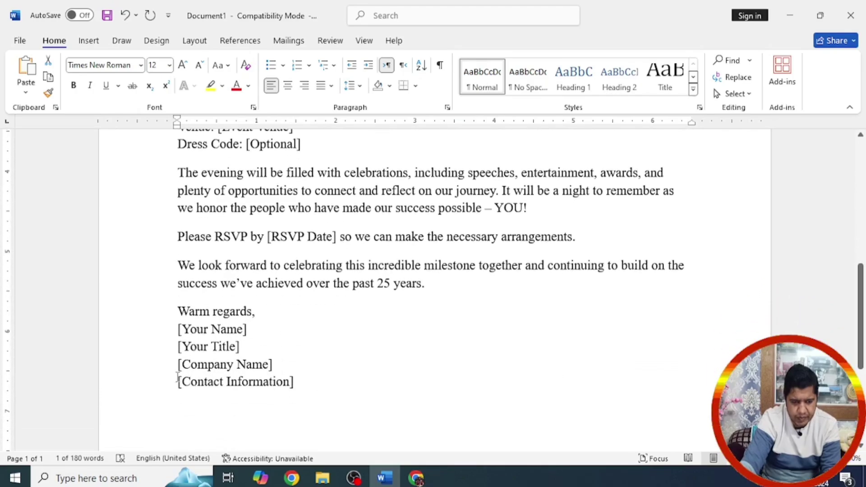
drag(185, 364, 270, 365)
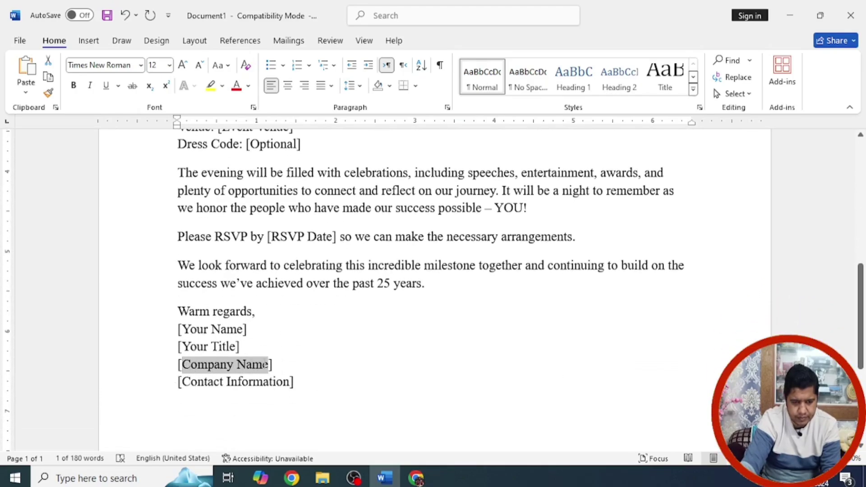
key(ctrl+v)
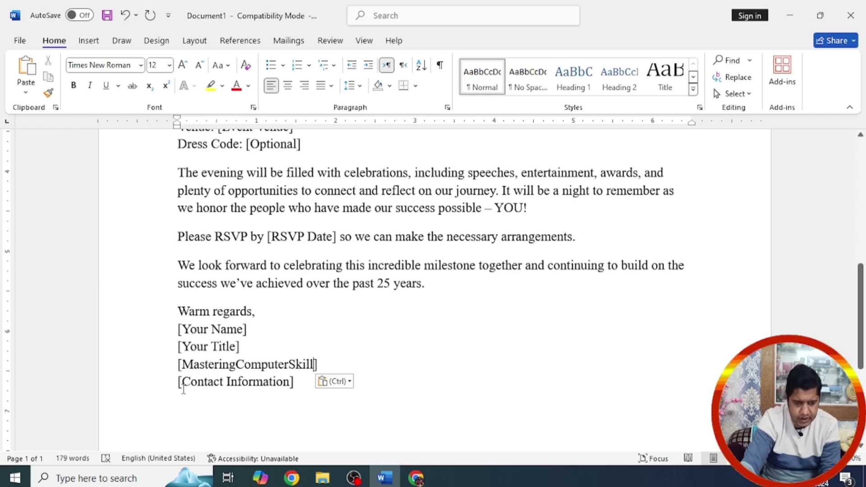
mouse_move(182, 382)
mouse_down()
mouse_move(293, 382)
mouse_move(181, 382)
mouse_move(172, 392)
mouse_up()
key(Delete)
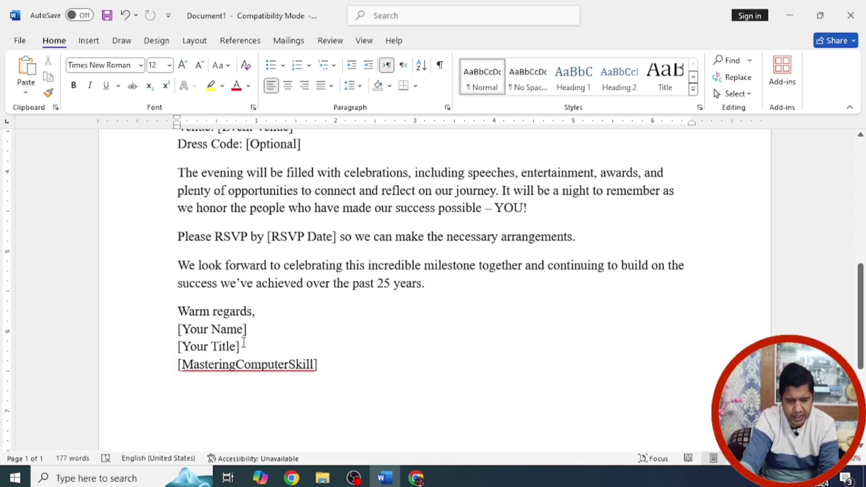
drag(238, 330, 196, 333)
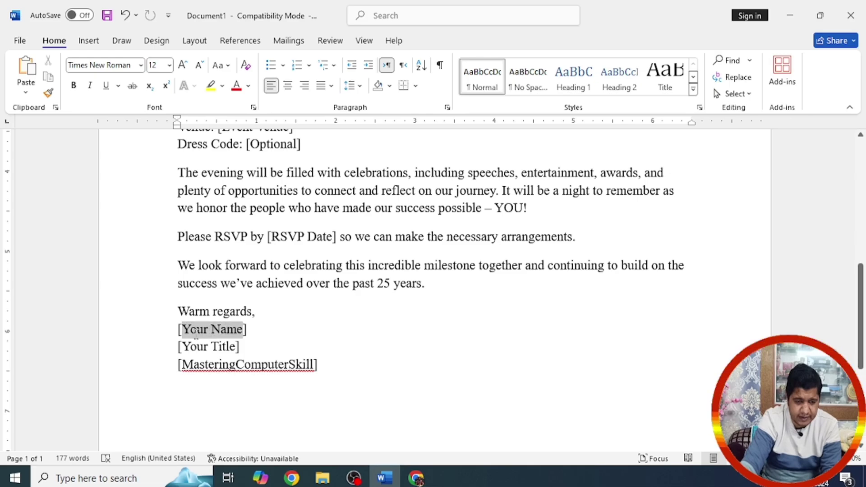
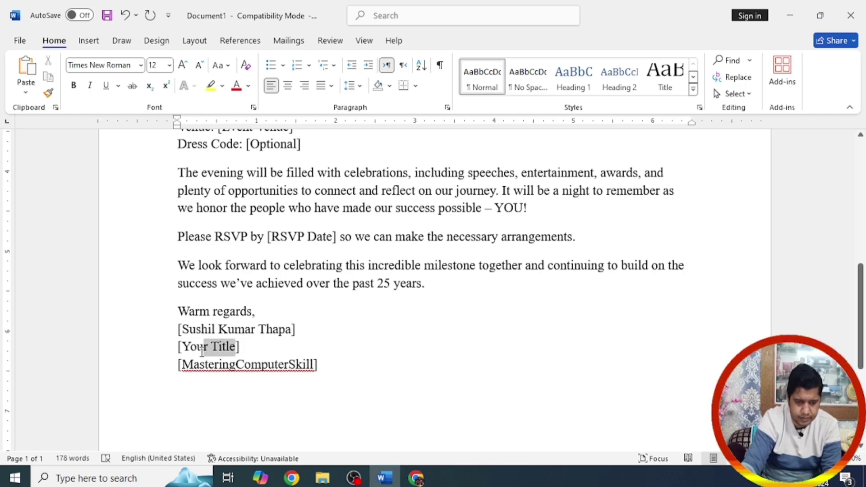
text(Director)
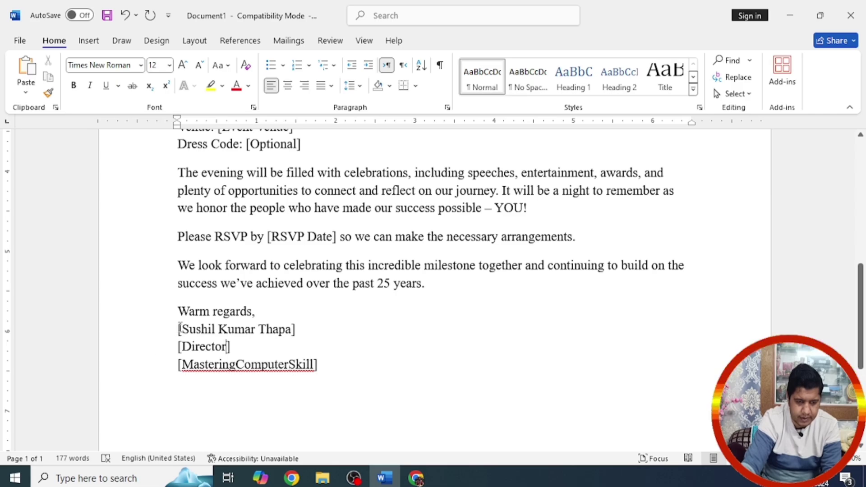
Step: Remove the leftover brackets around the sender's name, Director and MasteringComputerSkill
click(180, 329)
key(BackSpace)
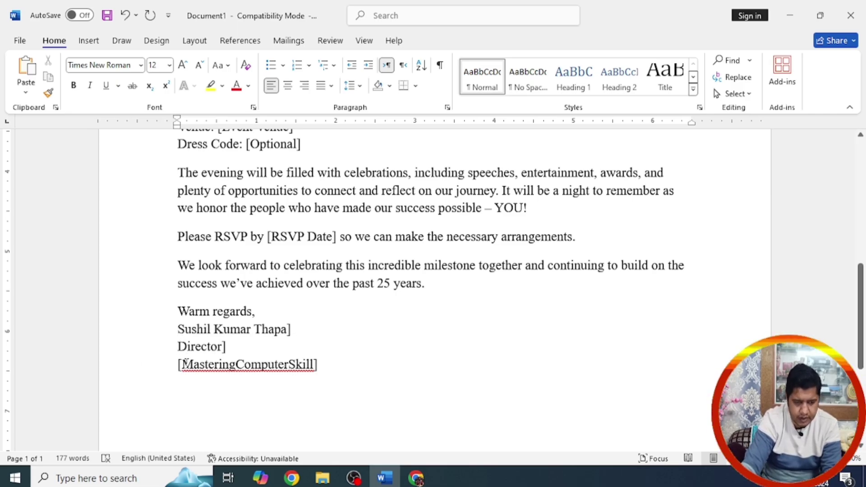
click(180, 364)
key(BackSpace)
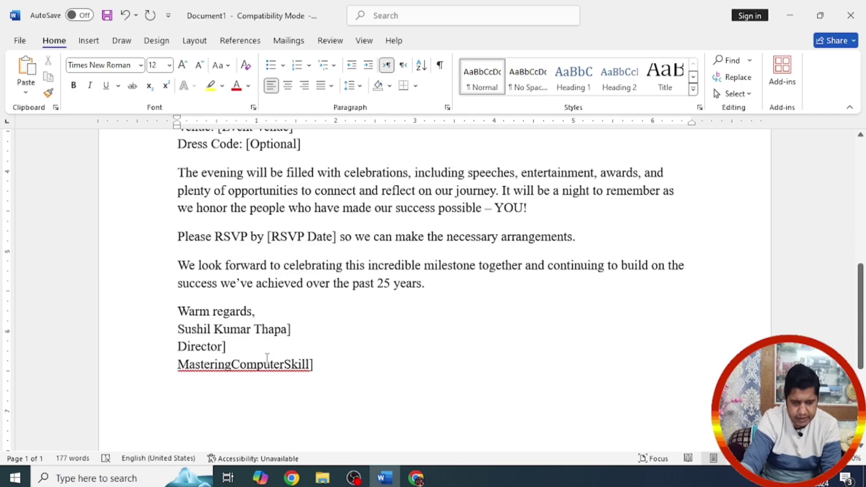
click(315, 365)
key(BackSpace)
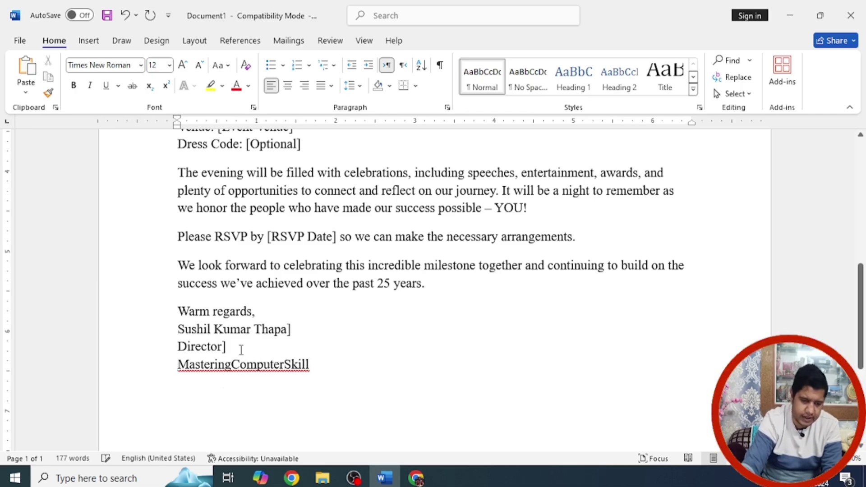
click(224, 347)
key(BackSpace)
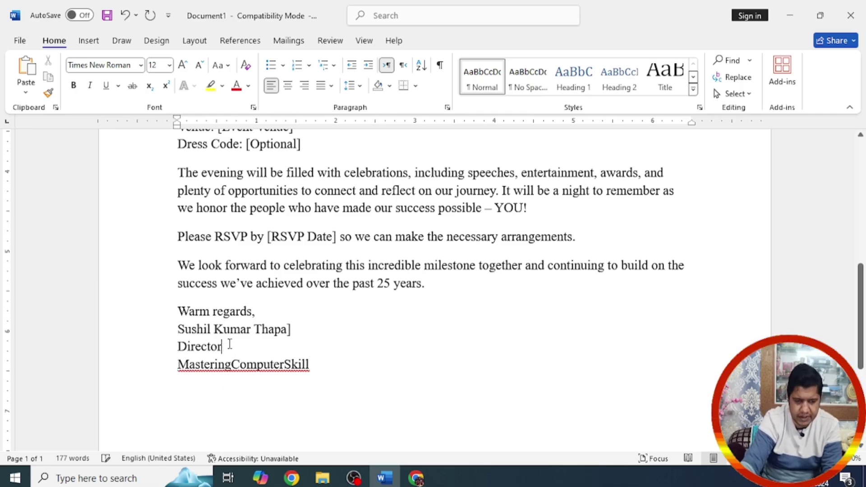
key(BackSpace)
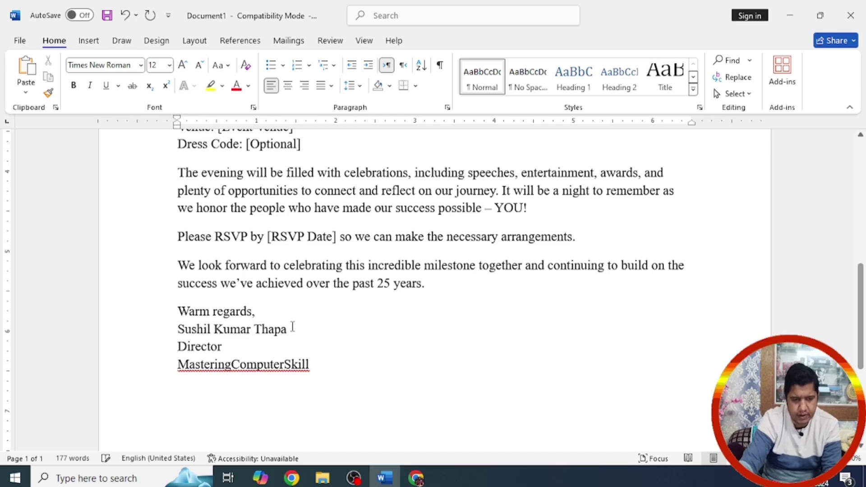
Step: Replace the [RSVP Date] placeholder with 31-12-2024
drag(335, 237, 276, 242)
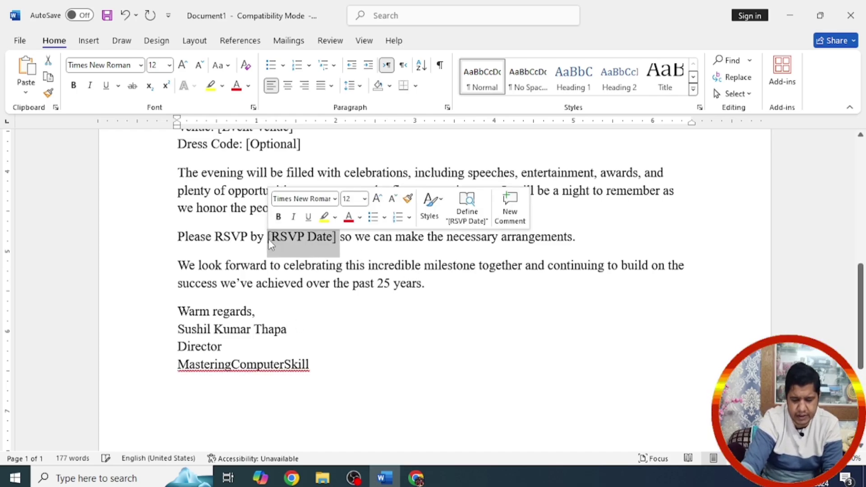
text(31)
text(-1)
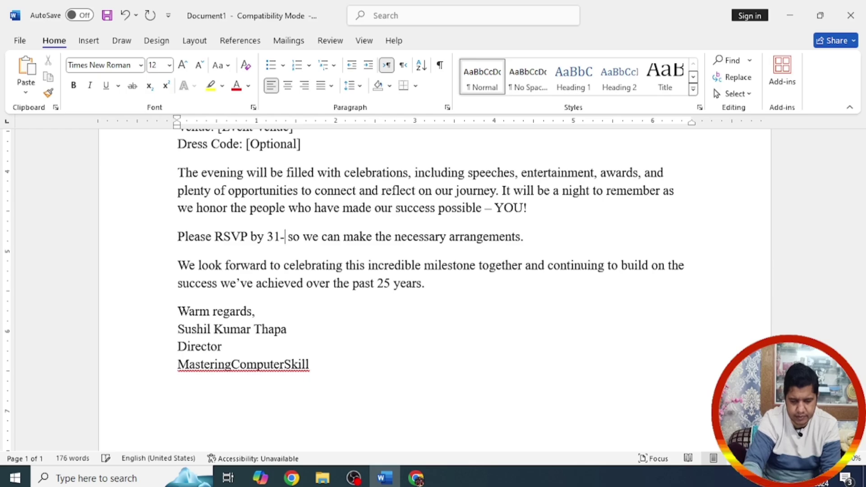
text(2-2024)
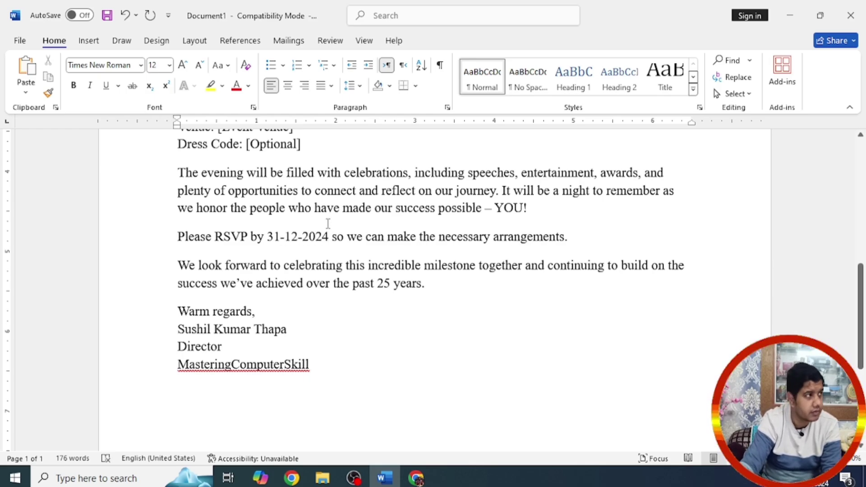
scroll(554, 312, up, 3)
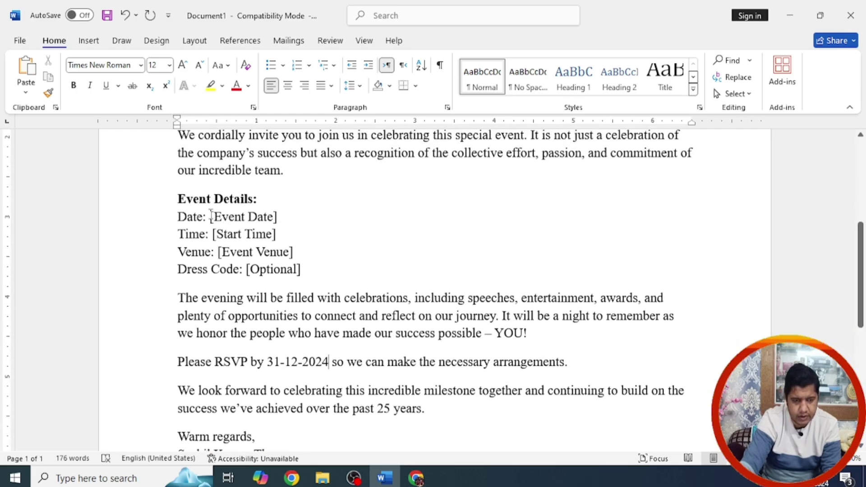
Step: Set the event date to 31-12-2024 and the start time to 06:00
drag(210, 217, 280, 212)
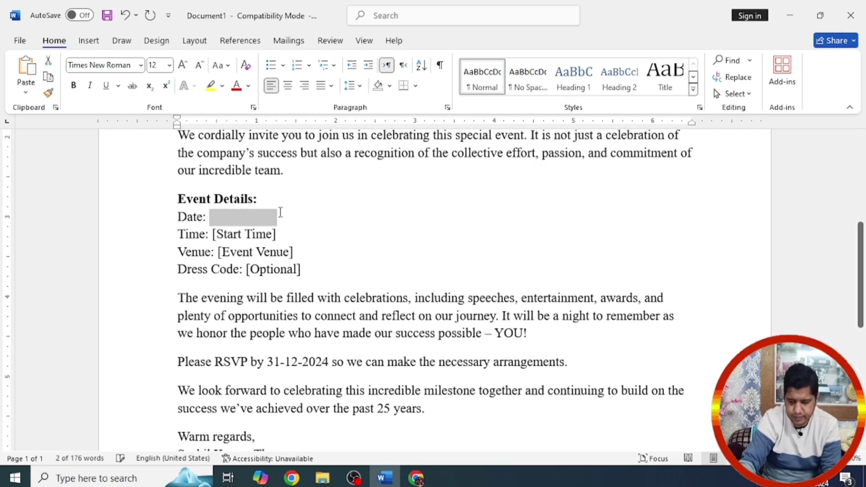
text(31-12)
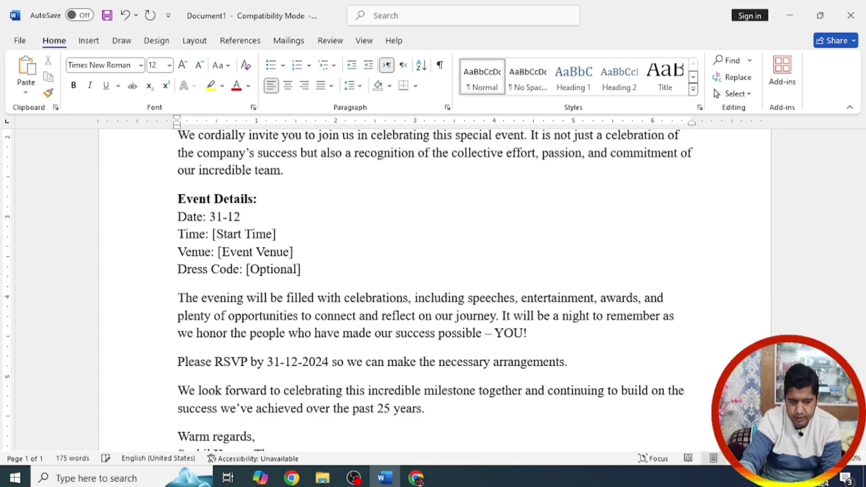
text(2024)
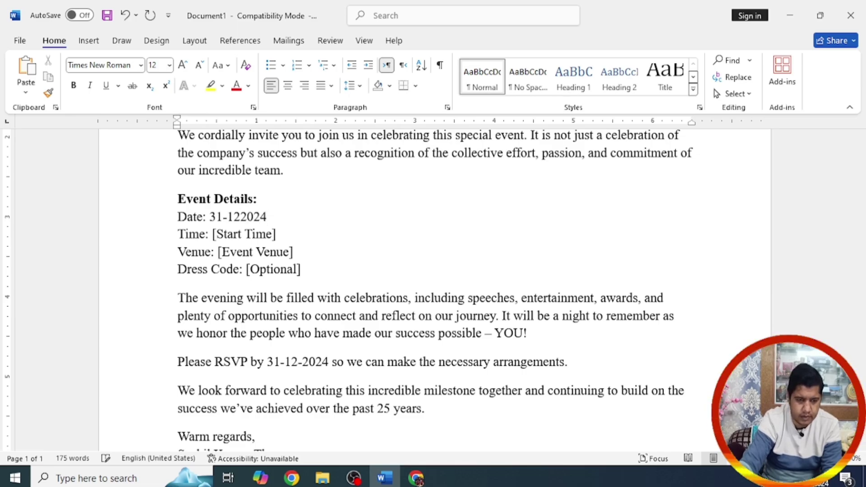
click(242, 217)
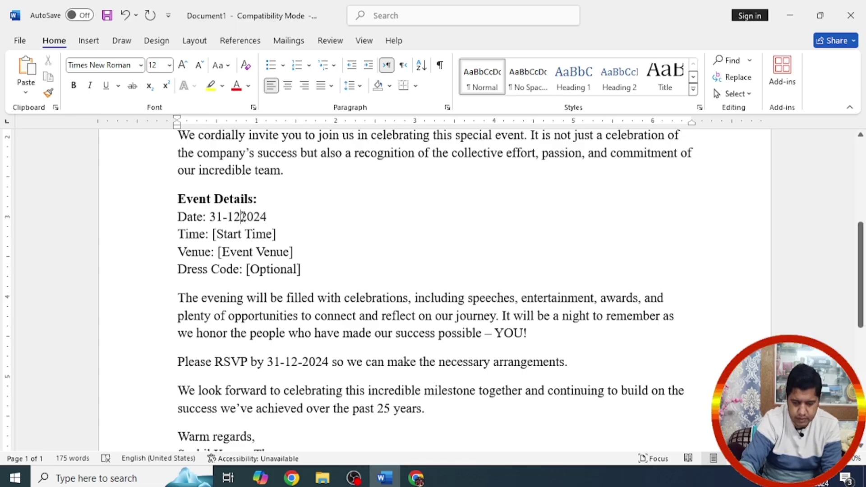
text(-)
drag(276, 234, 213, 237)
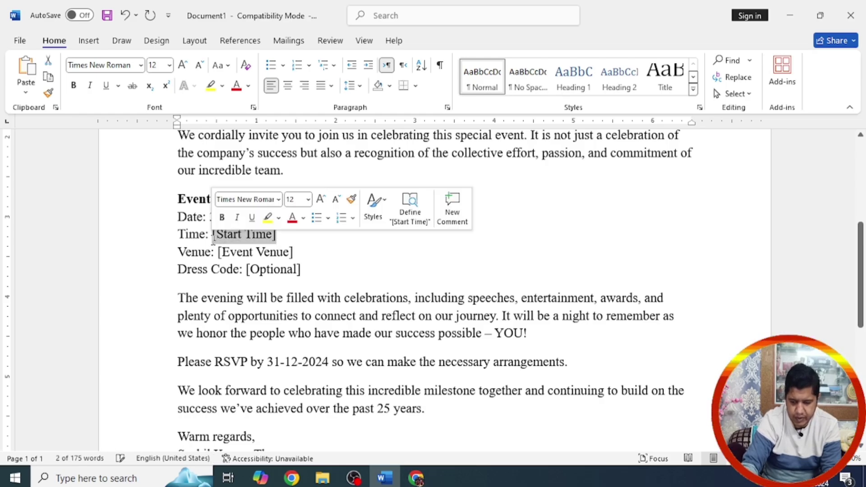
text(06)
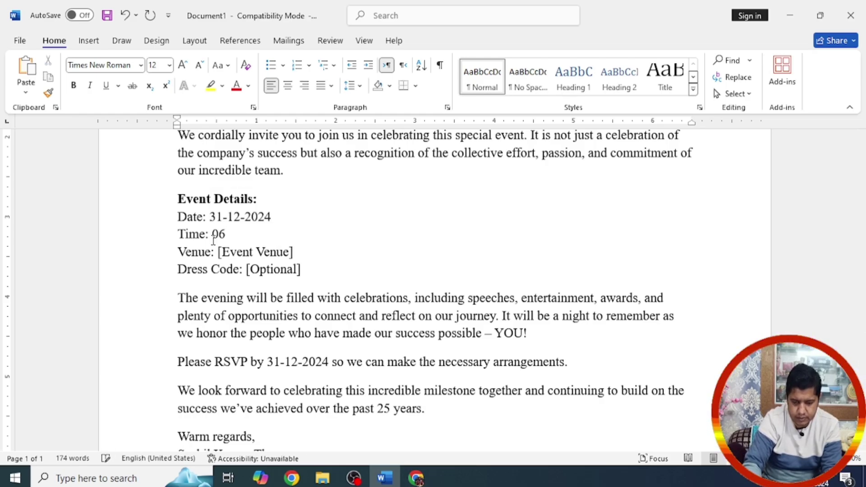
text(:00 PM)
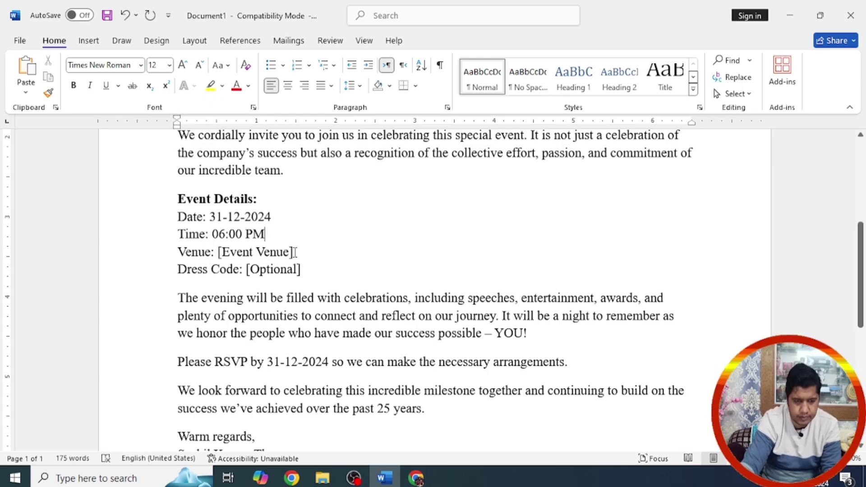
Step: Set the venue to 'MasteringComputerSkill, Auditorium' and delete the Dress Code line
drag(293, 252, 248, 266)
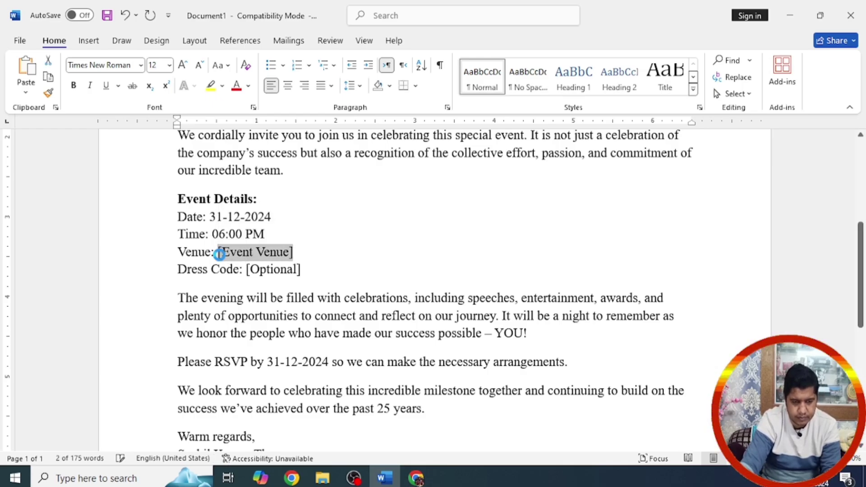
text(MasteringComputerSkill)
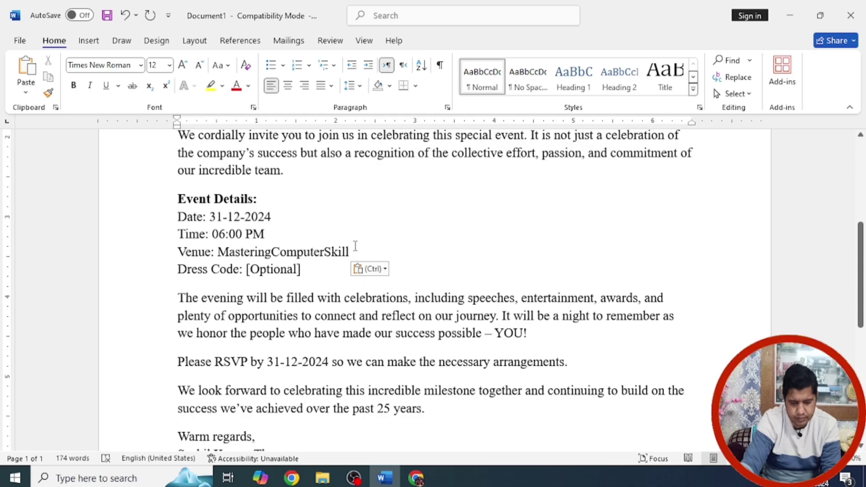
text(, Au)
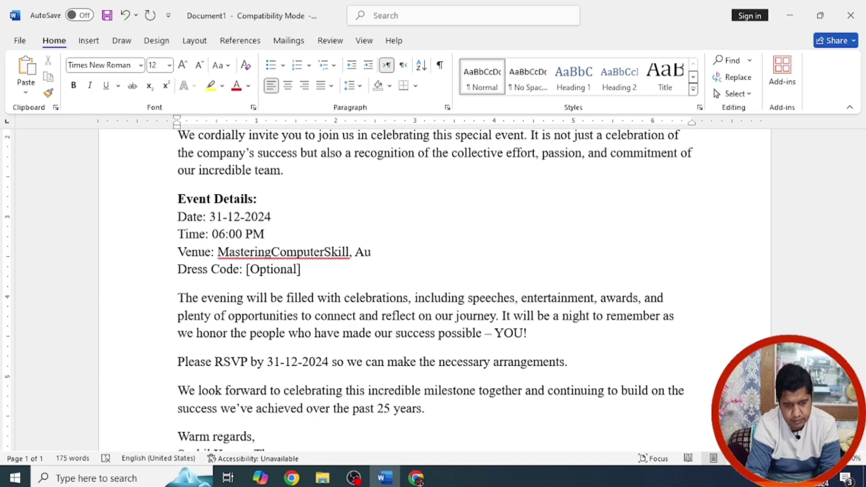
text(dito)
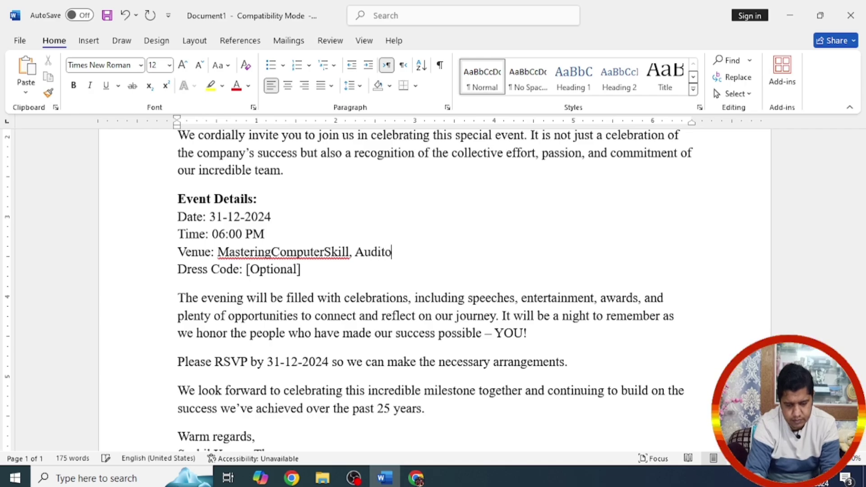
text(rium)
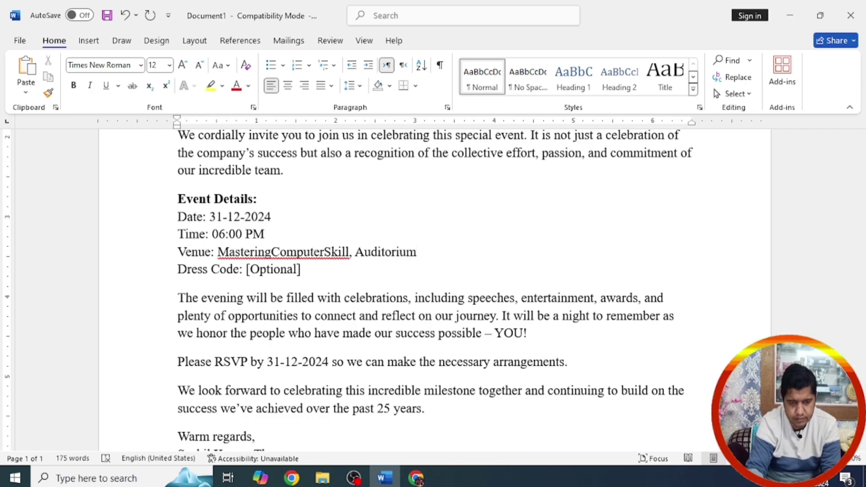
drag(305, 272, 181, 271)
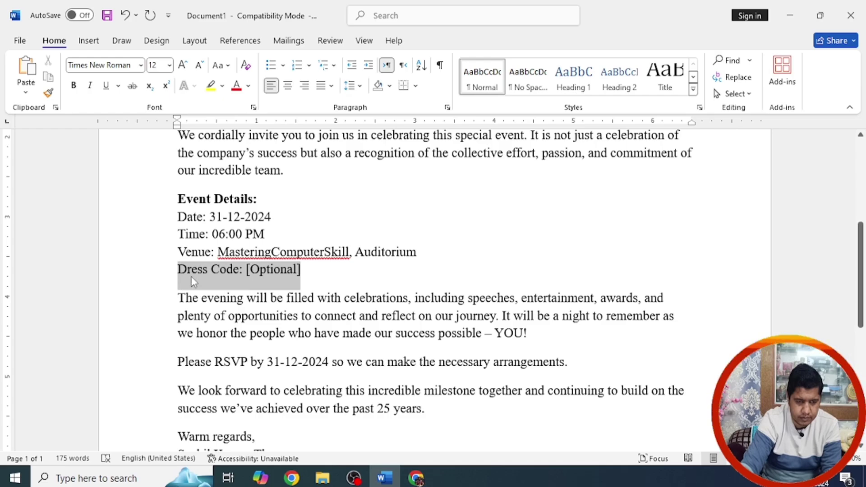
key(BackSpace)
key(BackSpace)
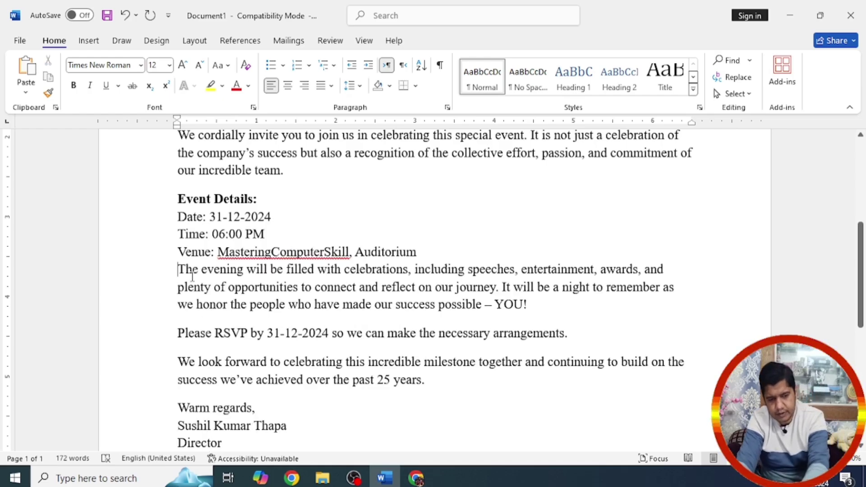
drag(861, 227, 862, 183)
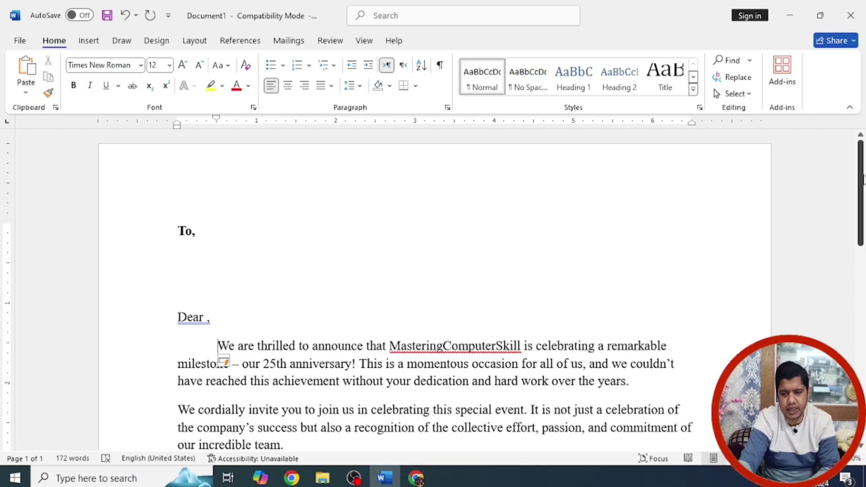
mouse_move(864, 181)
mouse_down()
mouse_move(863, 374)
mouse_move(862, 162)
mouse_up()
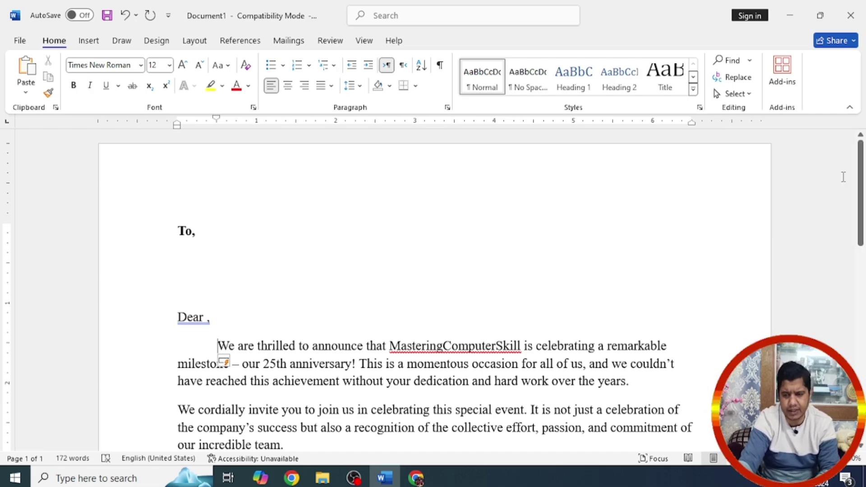
Step: Start a Letters mail merge from the Mailings tab and bring up the Select Recipients choices
click(213, 247)
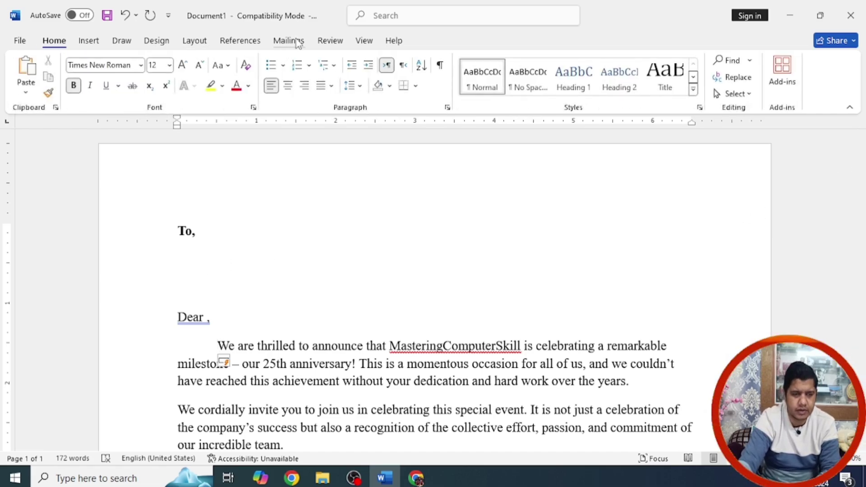
click(288, 40)
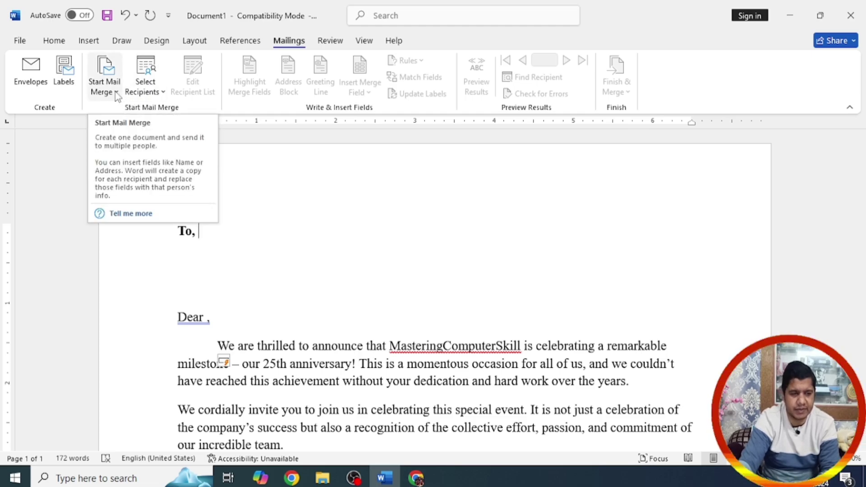
click(117, 92)
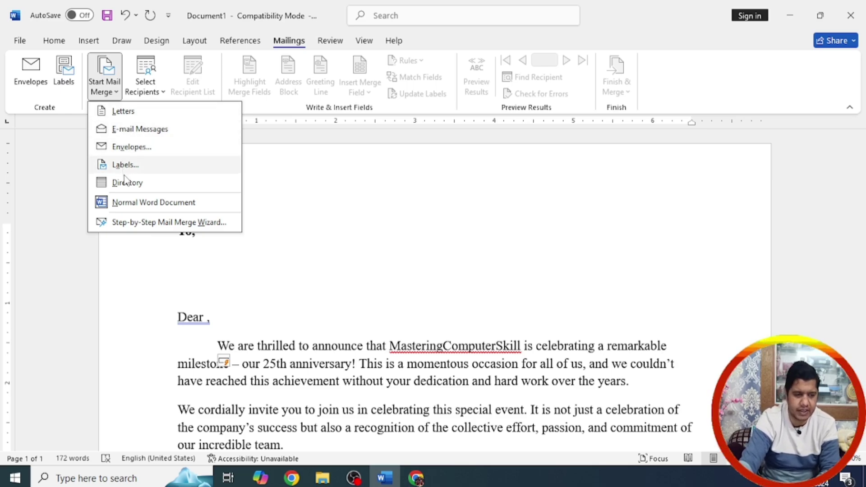
click(132, 116)
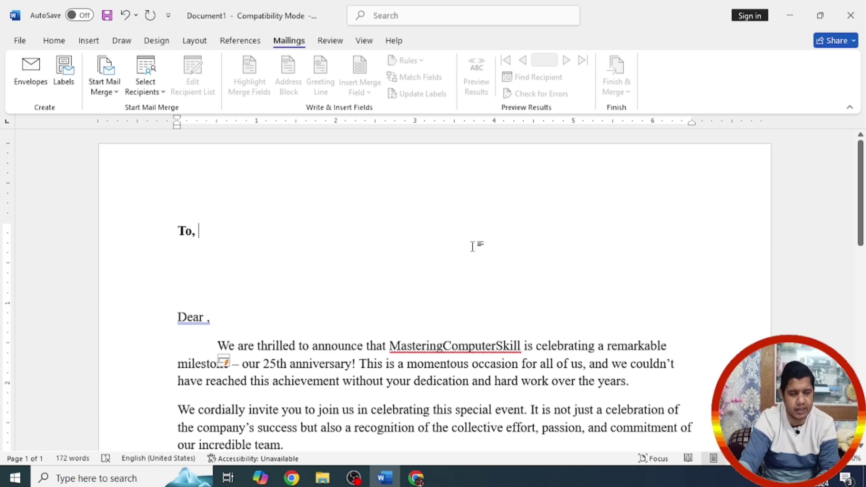
click(163, 93)
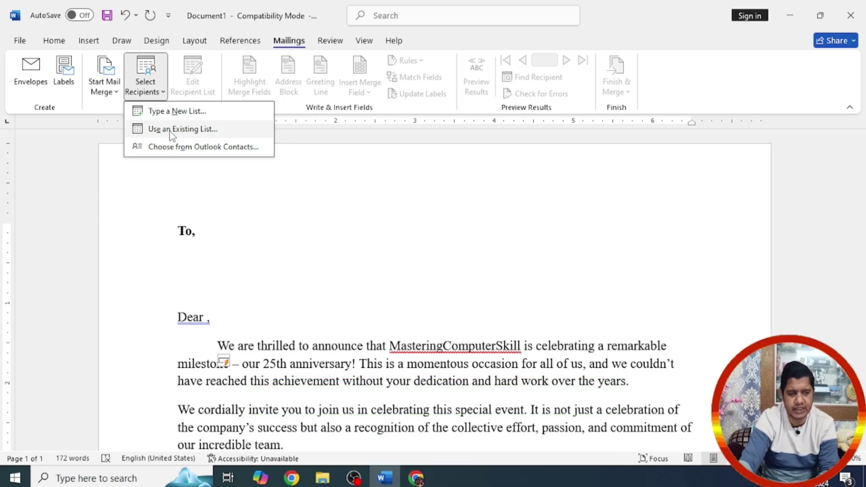
Step: Use the existing Contact file on the Desktop as the recipient list
click(172, 131)
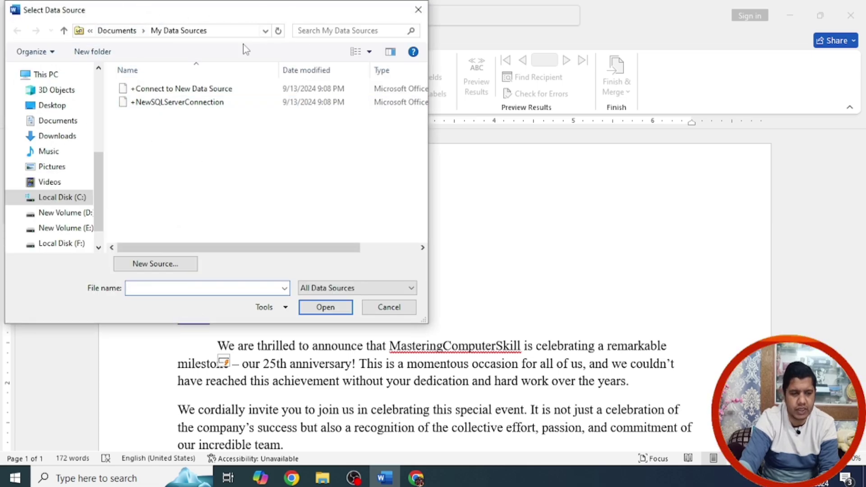
click(62, 108)
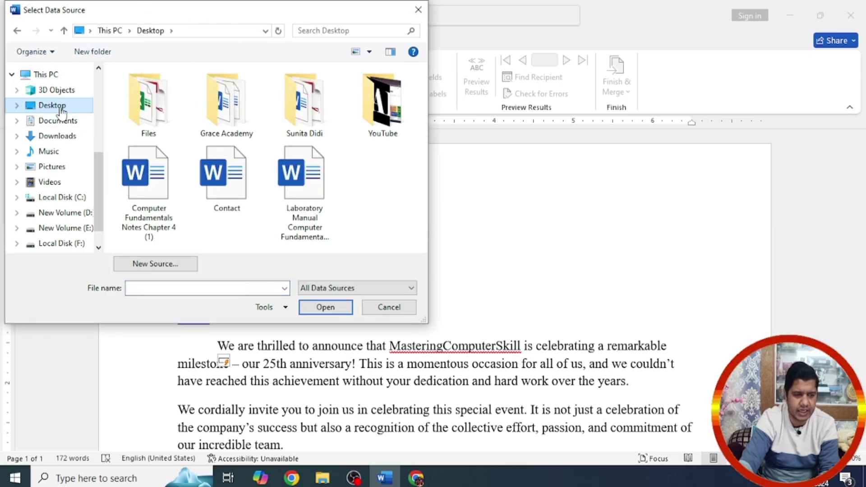
click(234, 185)
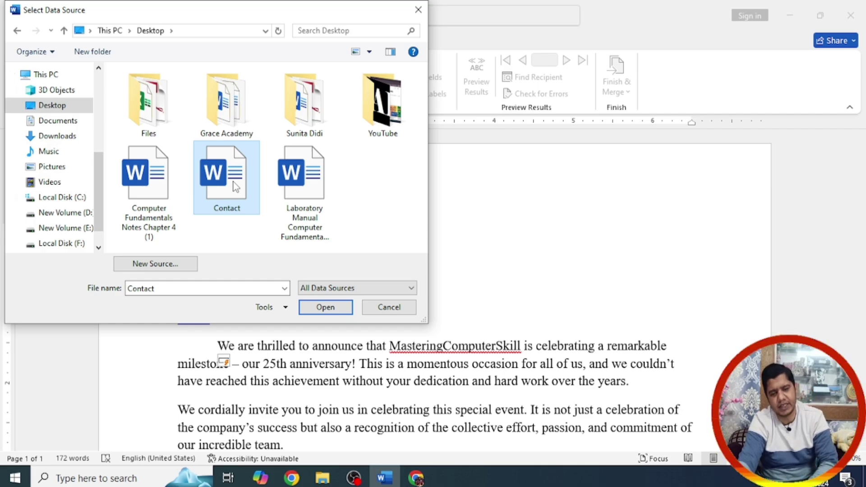
click(325, 308)
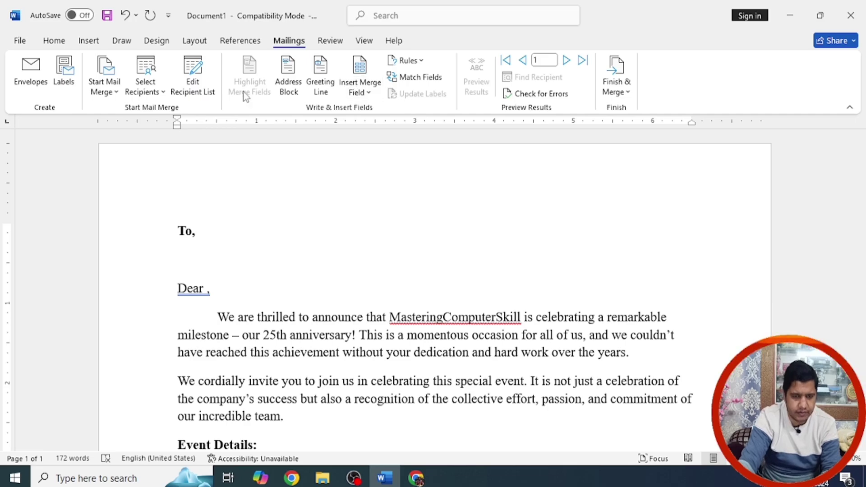
Step: Open the Contact data source in the Data Form and browse through its first records
click(198, 74)
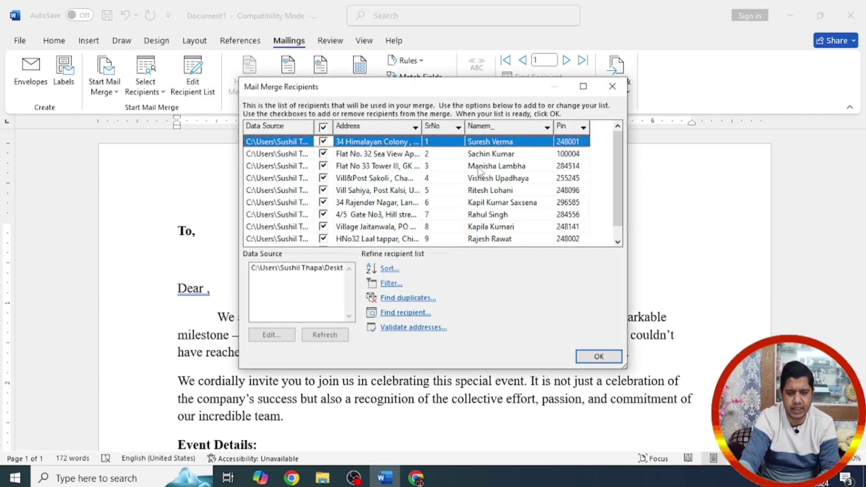
drag(617, 219, 622, 179)
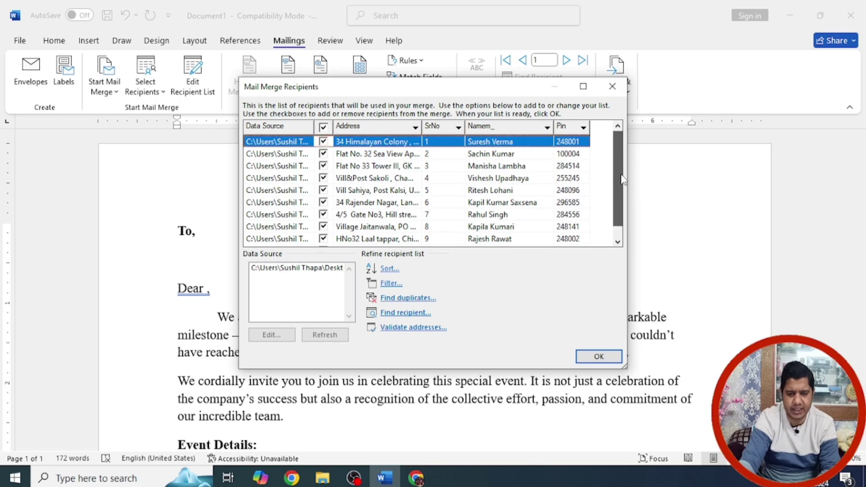
click(288, 269)
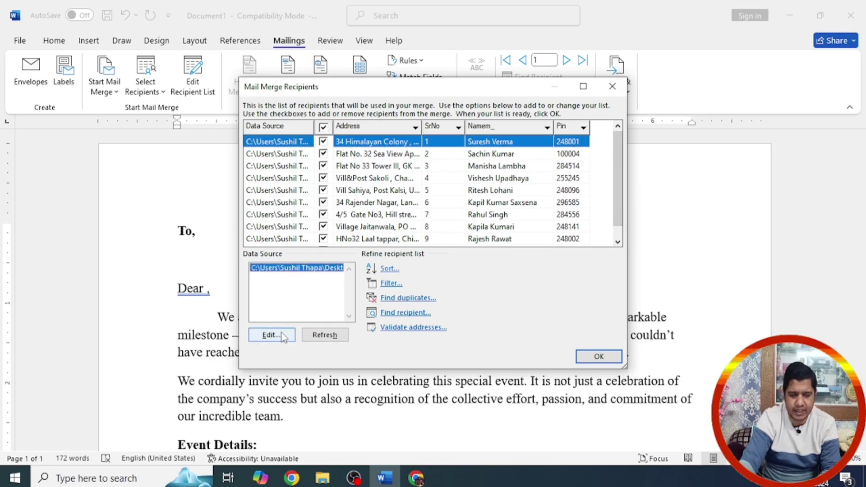
click(272, 335)
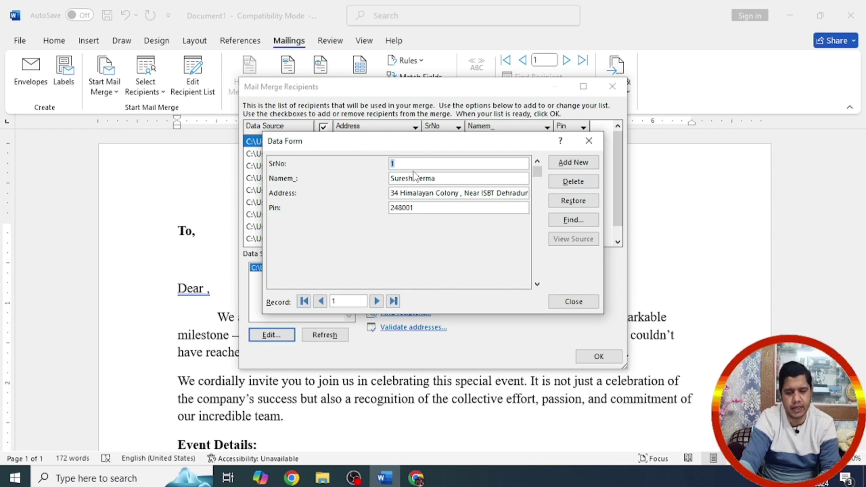
click(376, 301)
click(377, 301)
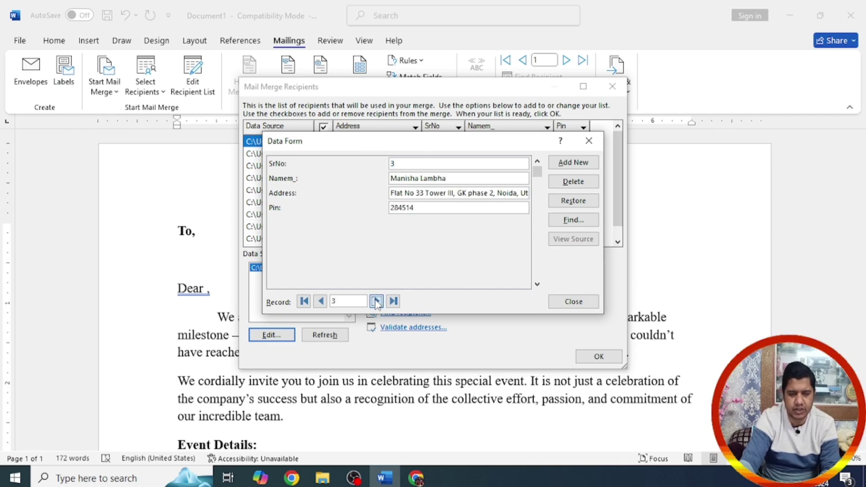
click(377, 301)
click(377, 301)
click(377, 301)
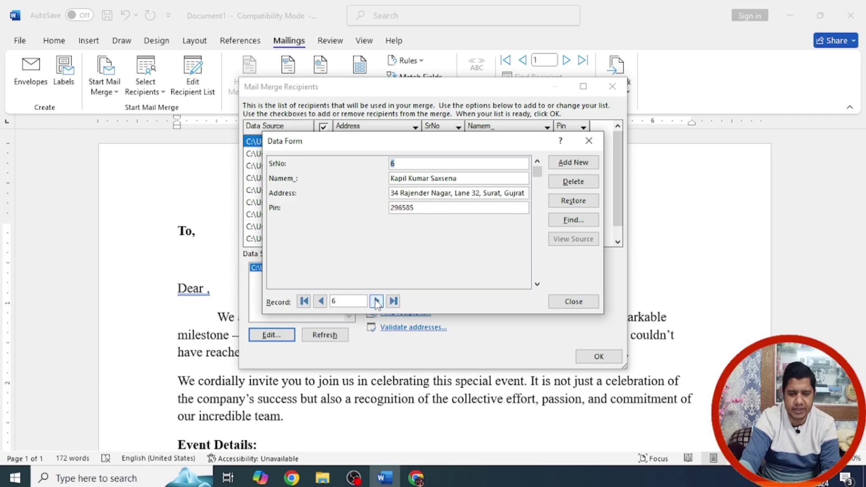
click(377, 301)
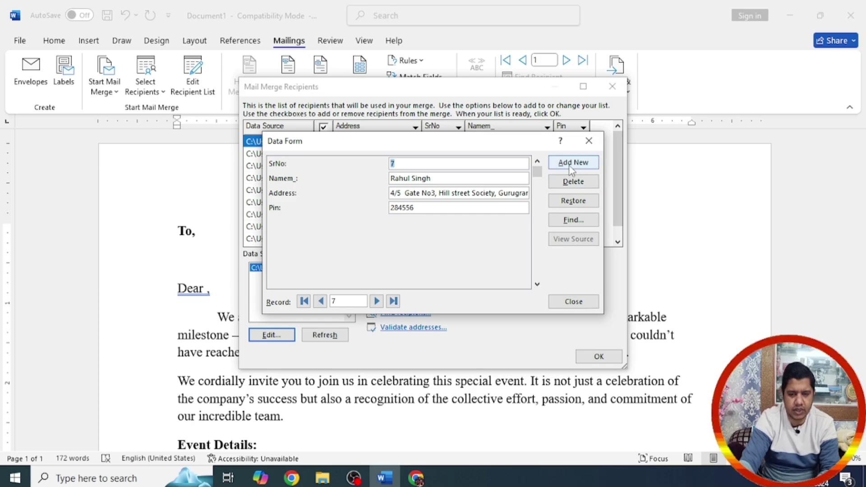
Step: Browse the remaining records up to record 10, then close the Data Form and recipients list
click(572, 221)
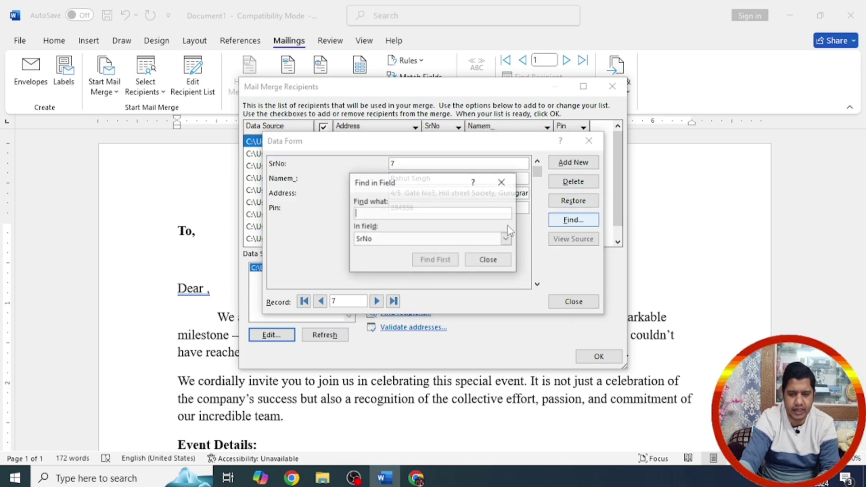
click(488, 260)
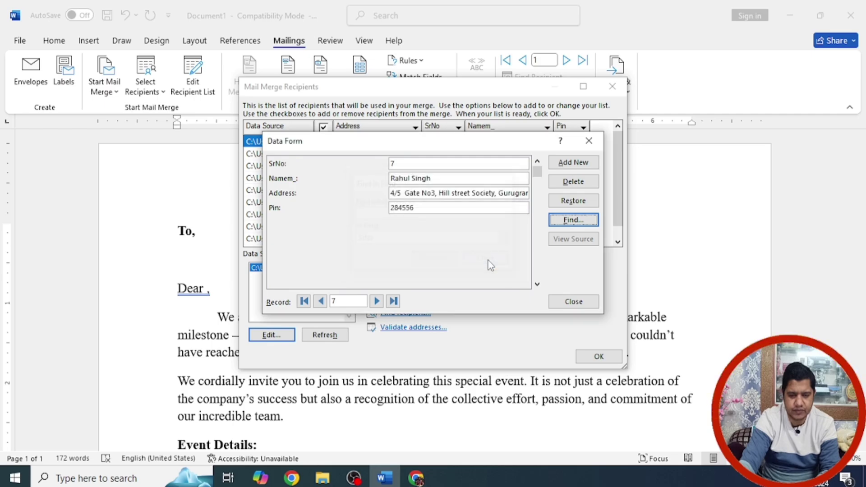
click(376, 301)
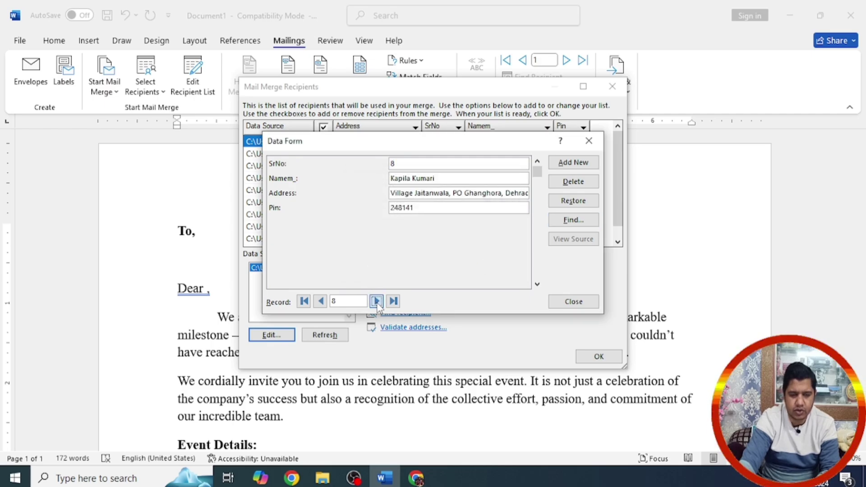
click(377, 302)
click(376, 301)
click(377, 302)
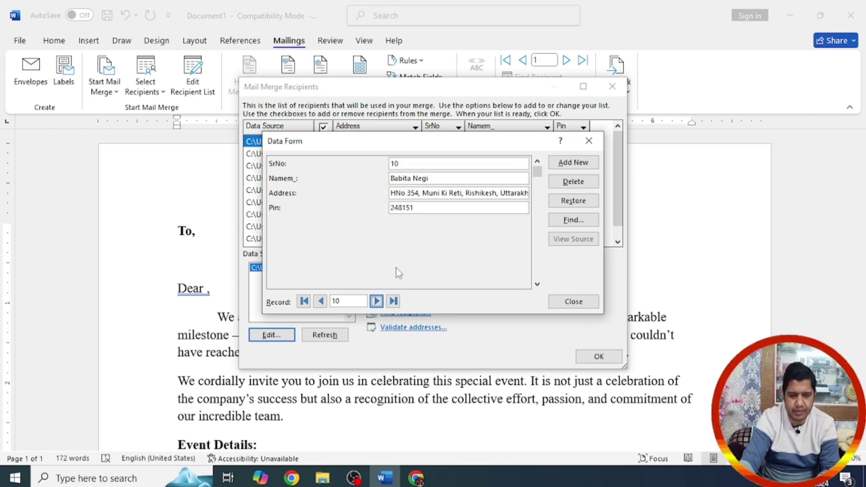
click(582, 301)
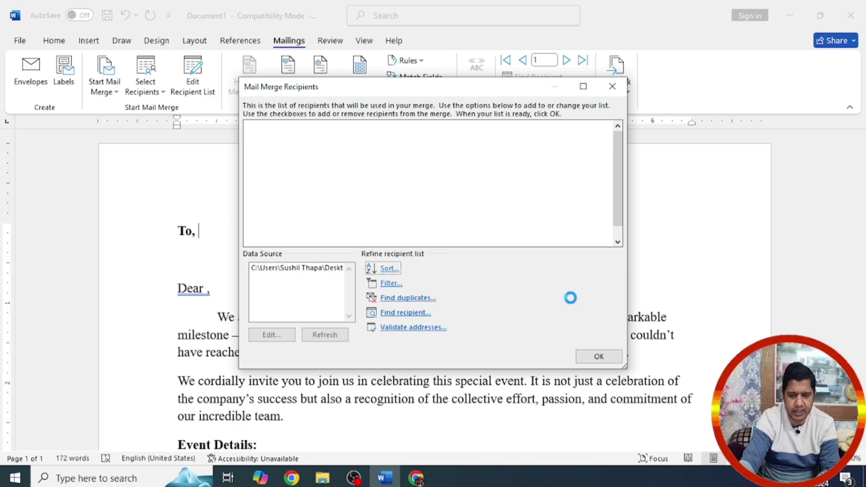
click(599, 361)
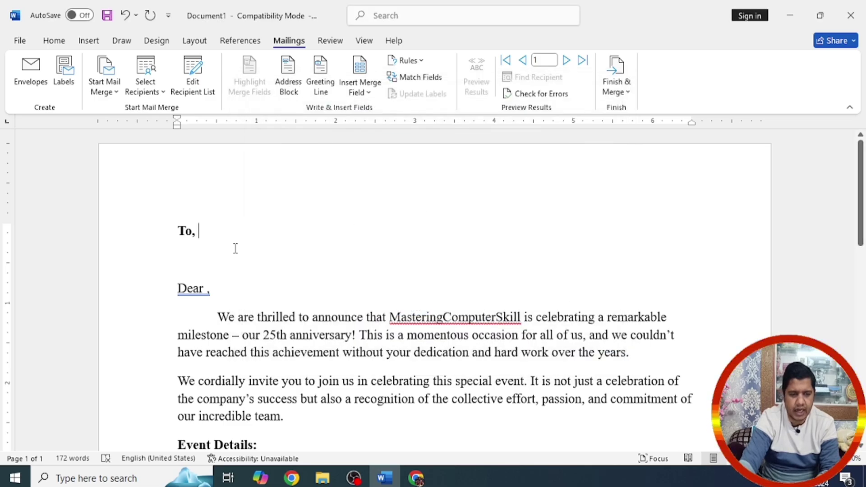
Step: Add an indented blank line under 'To,' and try Address Block name formats without inserting one
key(Return)
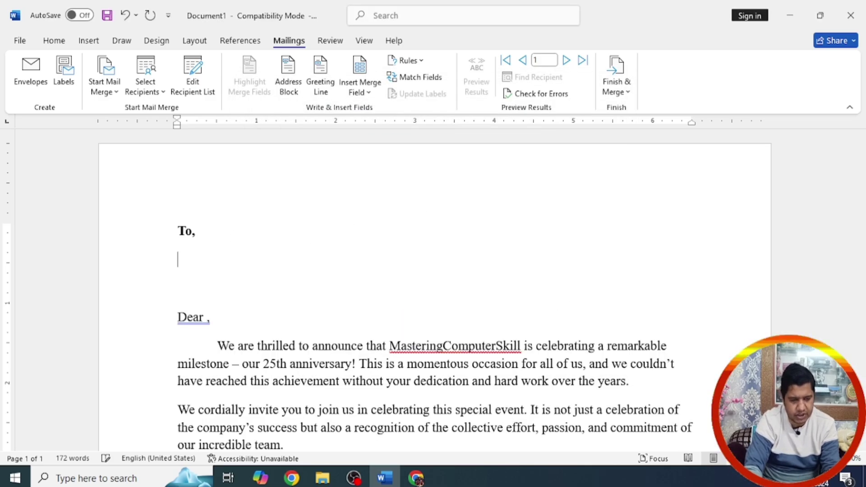
key(Tab)
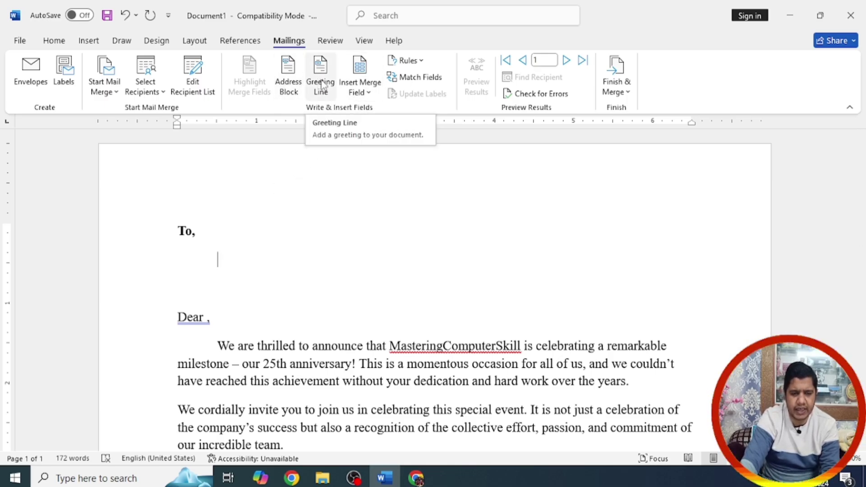
click(296, 85)
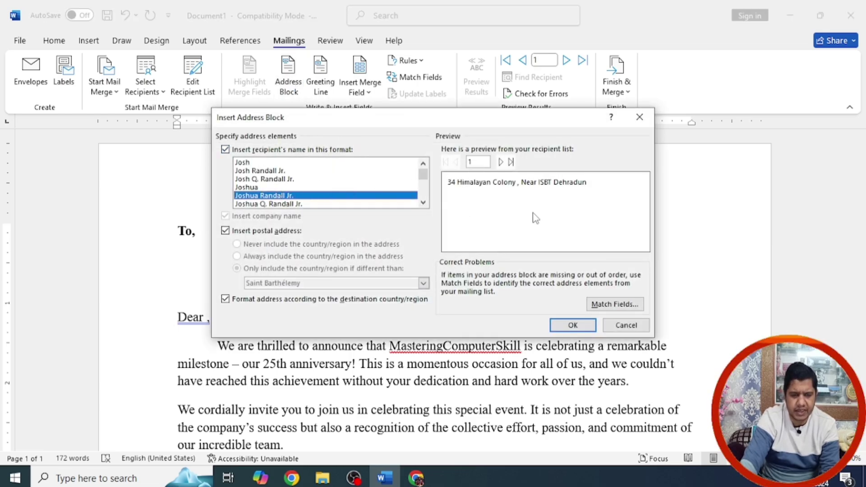
click(246, 187)
click(249, 196)
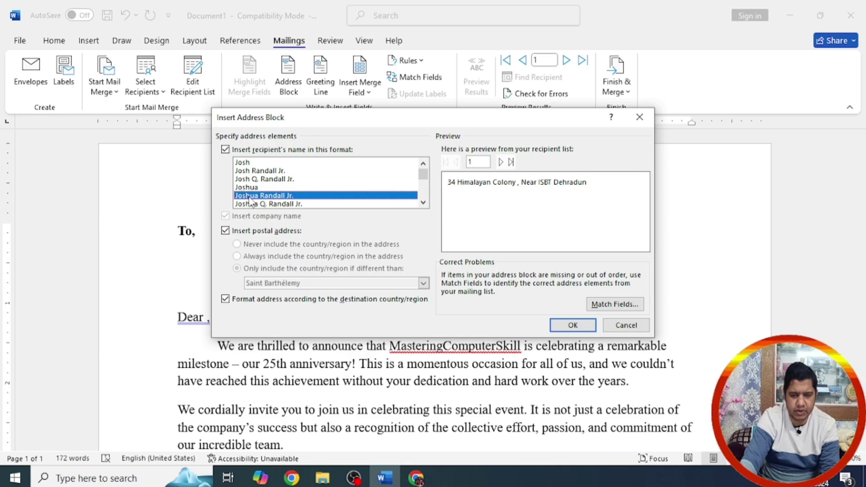
click(623, 327)
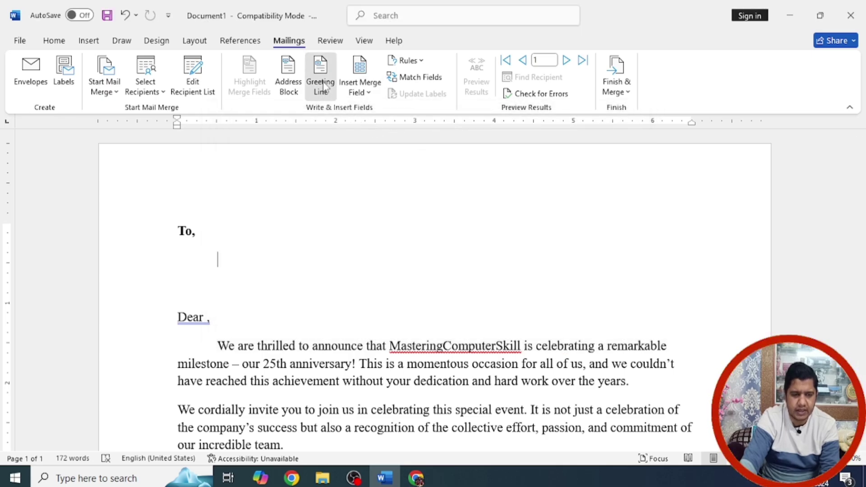
Step: Check the Greeting Line options without inserting one, then list the available merge fields
click(320, 78)
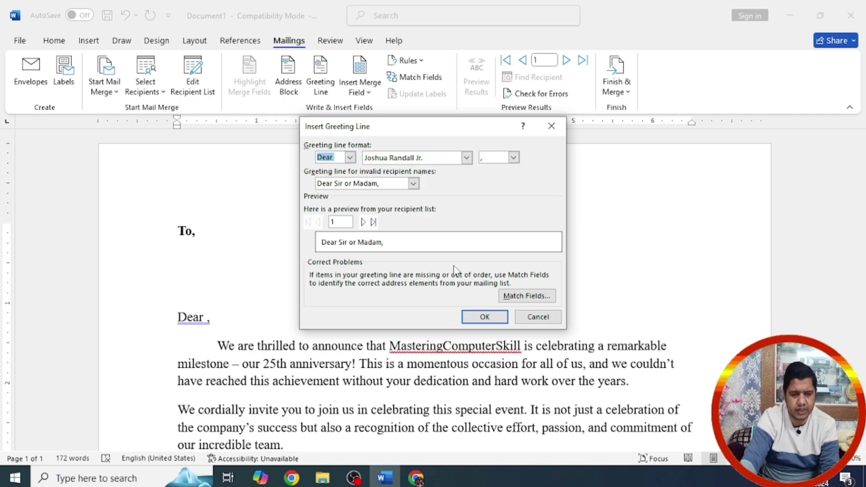
click(532, 317)
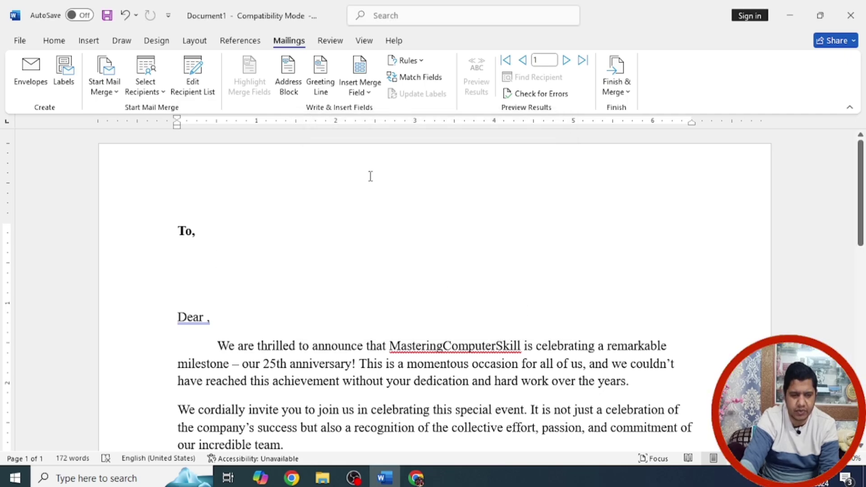
click(368, 92)
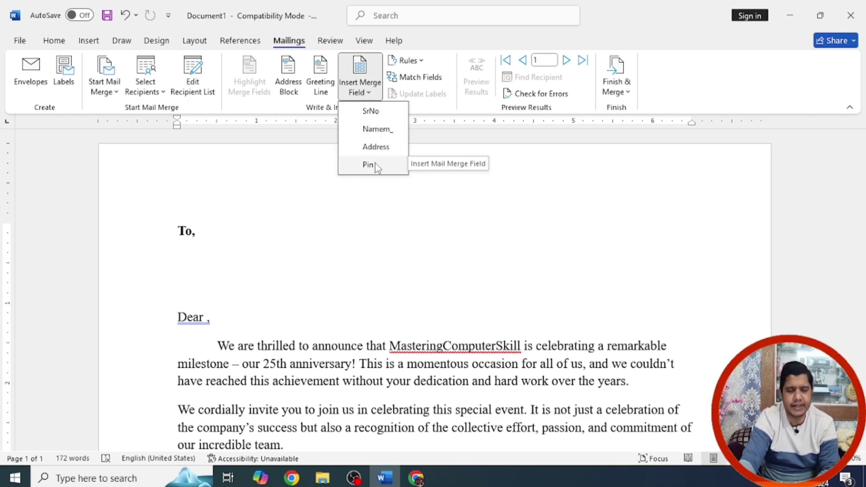
Step: Insert the Namem_, Address and Pin merge fields on separate lines under 'To,'
click(369, 130)
key(Return)
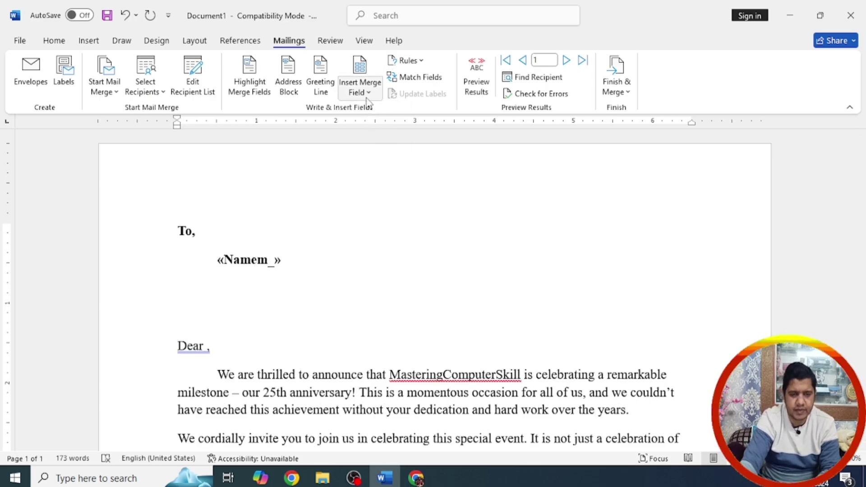
click(360, 87)
click(376, 145)
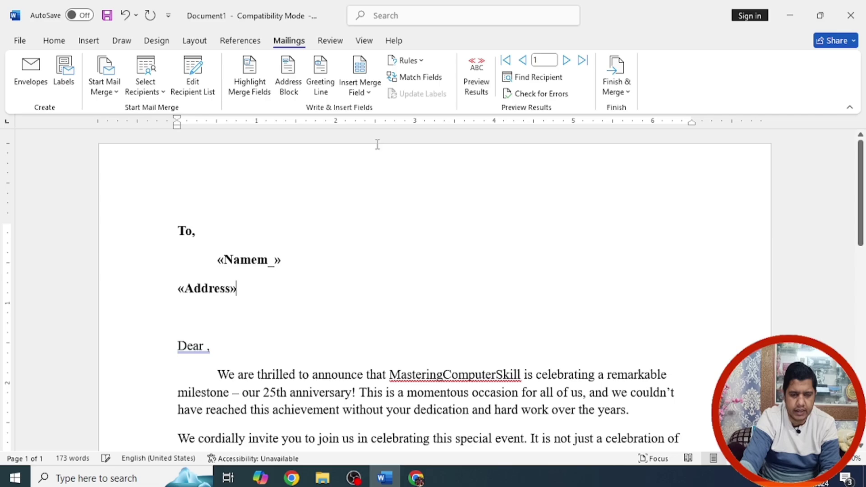
key(Return)
click(363, 89)
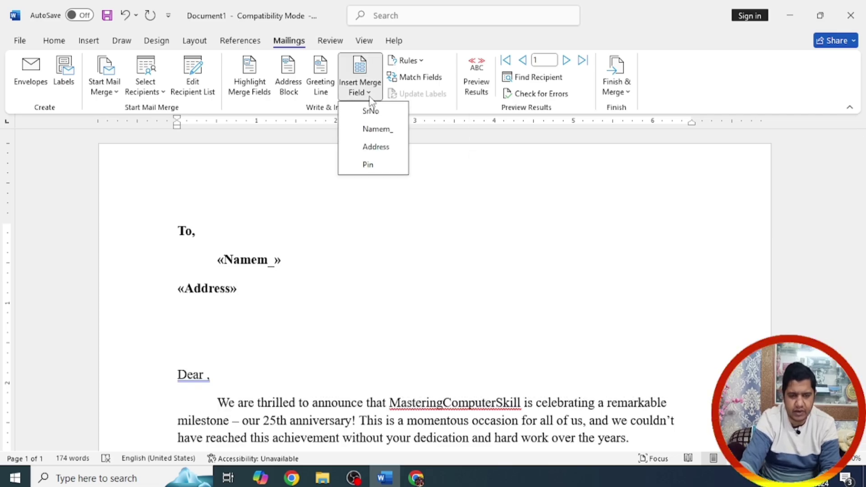
click(381, 165)
Step: Remove paragraph spacing from the field lines, indent Address and Pin, and delete the blank line
drag(210, 334, 206, 273)
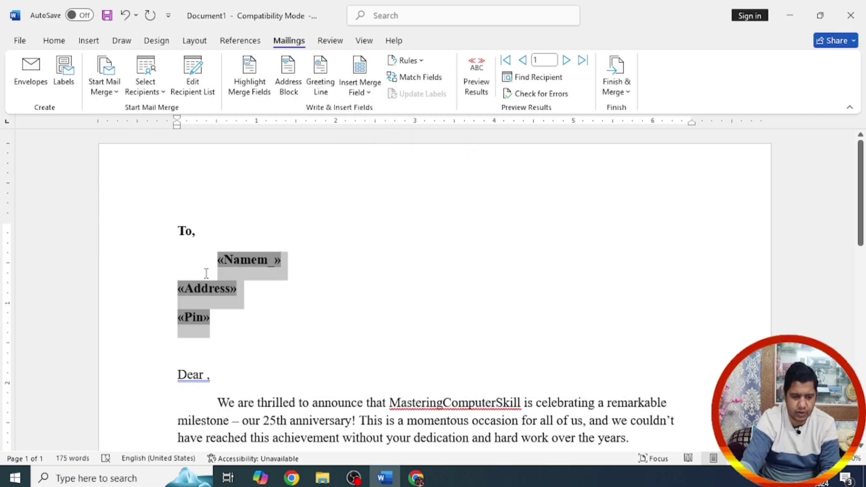
click(55, 41)
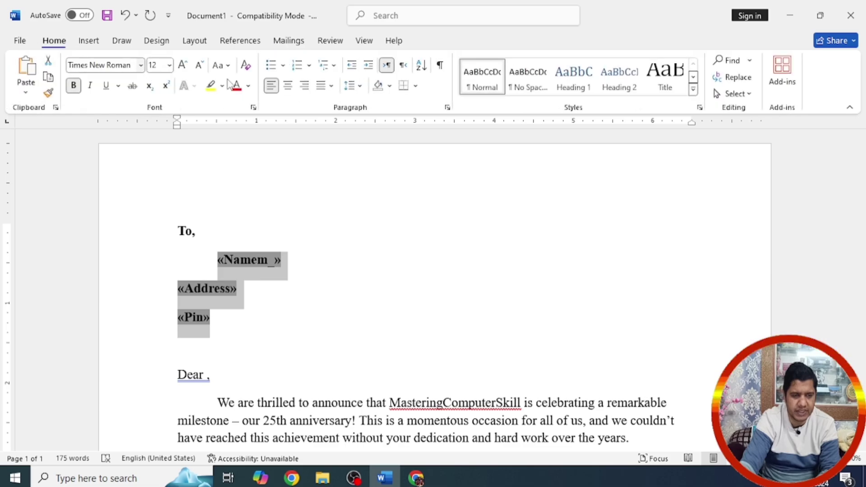
click(354, 86)
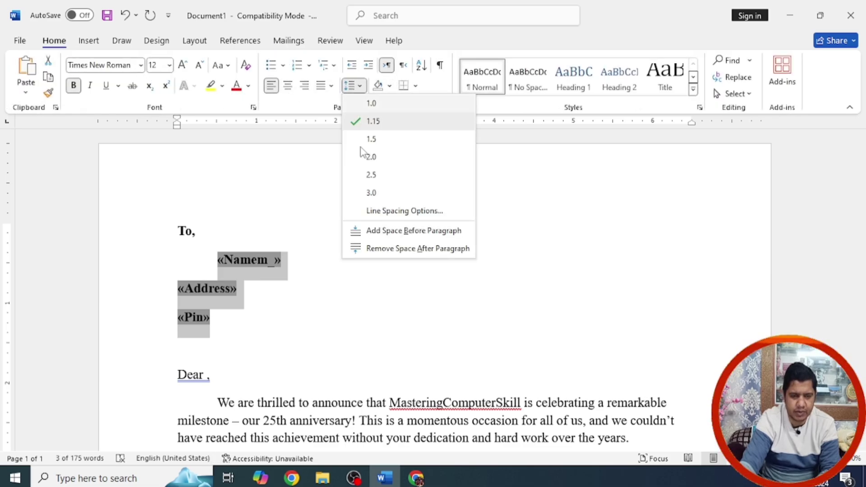
click(392, 249)
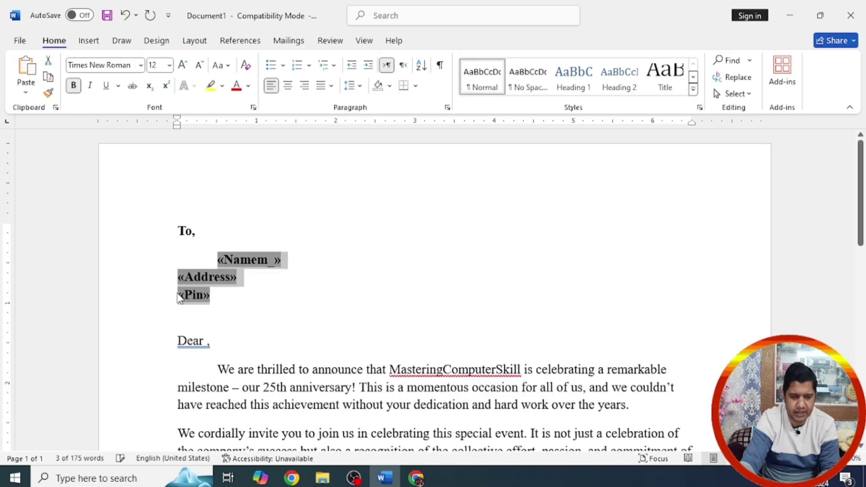
drag(180, 287, 182, 277)
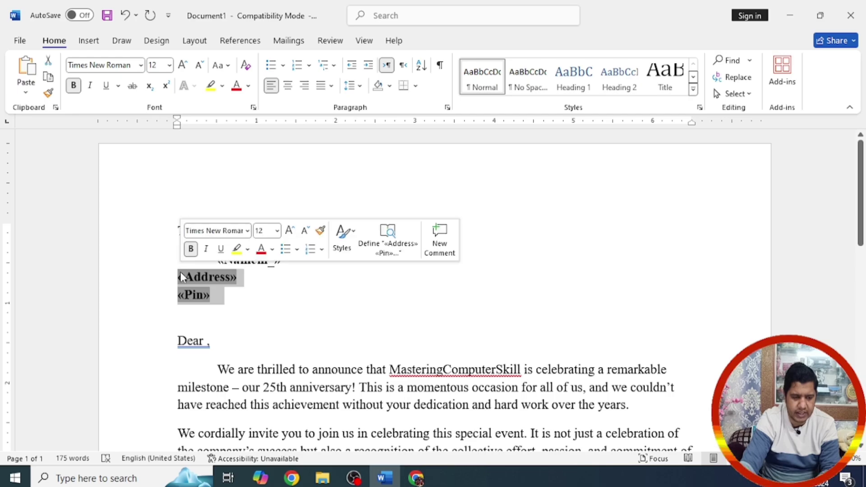
key(Tab)
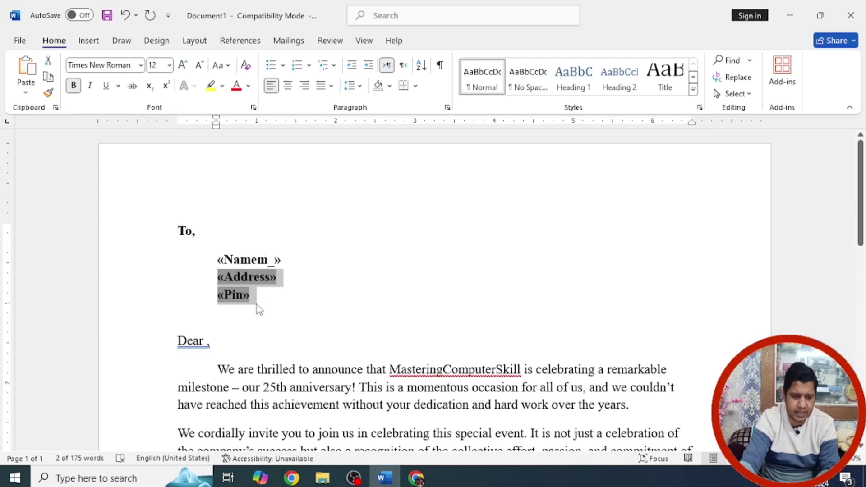
click(260, 309)
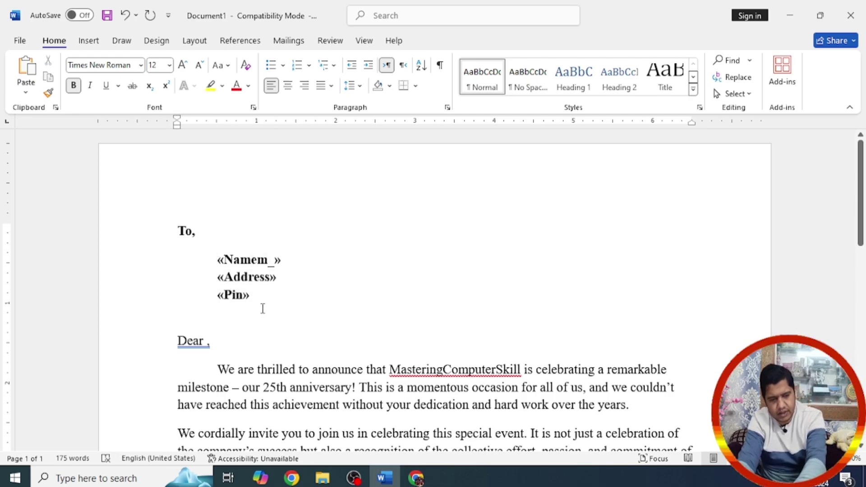
key(Delete)
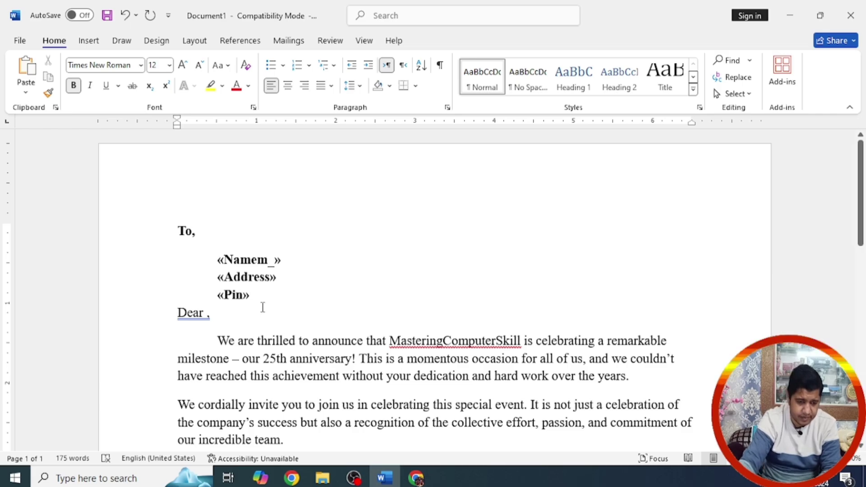
Step: Remove the extra paragraph space below the 'To,' line as well
scroll(861, 187, down, 2)
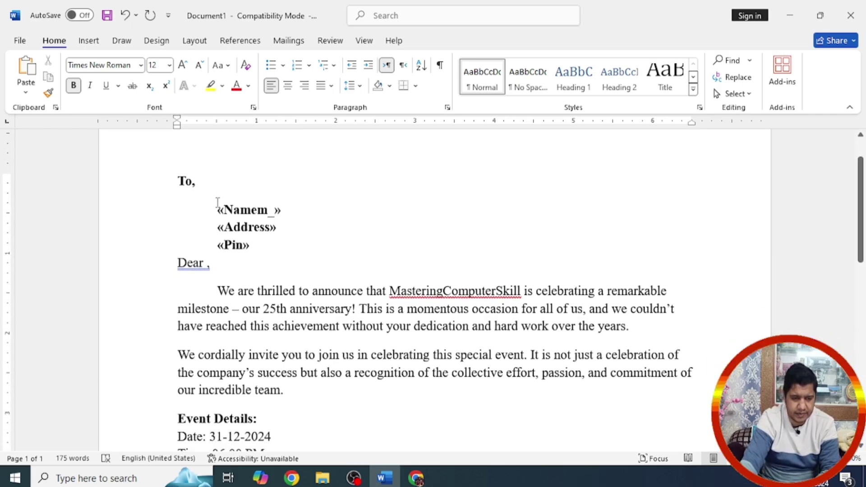
drag(216, 199, 284, 211)
click(361, 86)
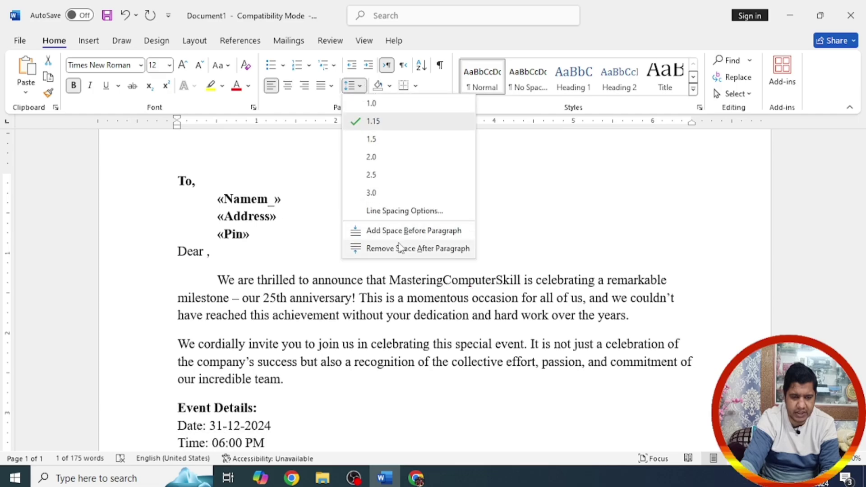
click(401, 248)
click(276, 241)
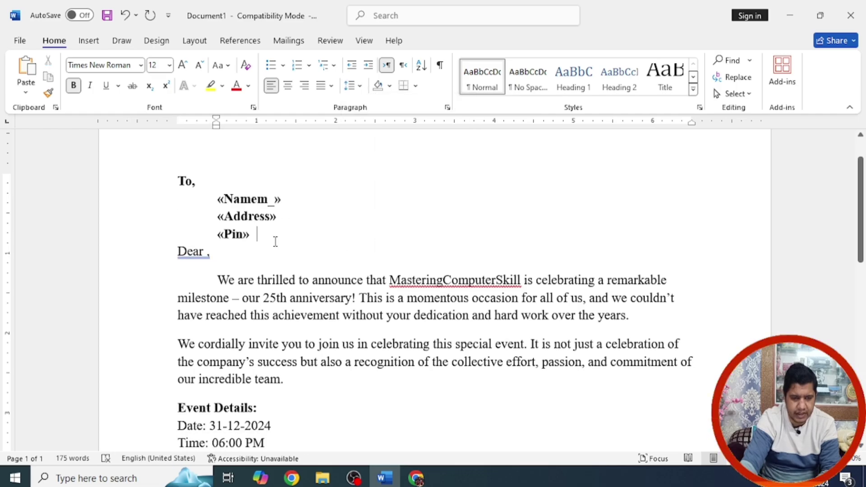
mouse_move(864, 194)
mouse_down()
mouse_move(864, 322)
mouse_move(864, 209)
mouse_up()
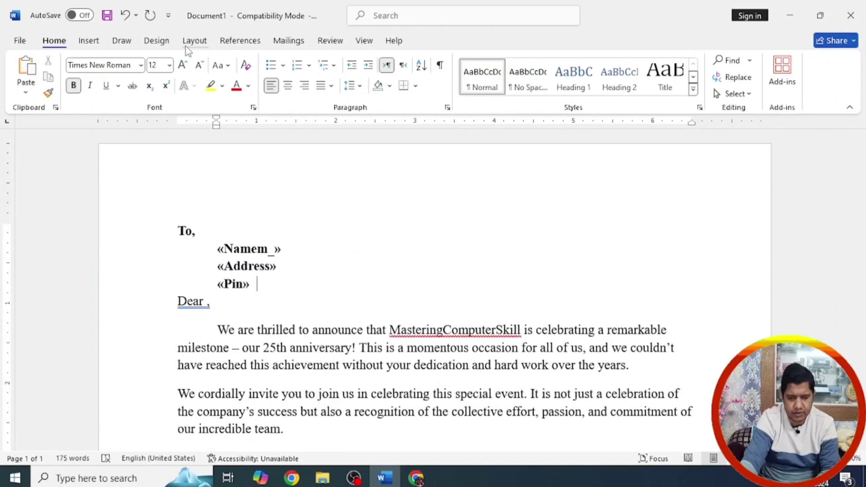
Step: Preview merged results through record 10, then choose Finish & Merge > Edit Individual Documents
click(288, 40)
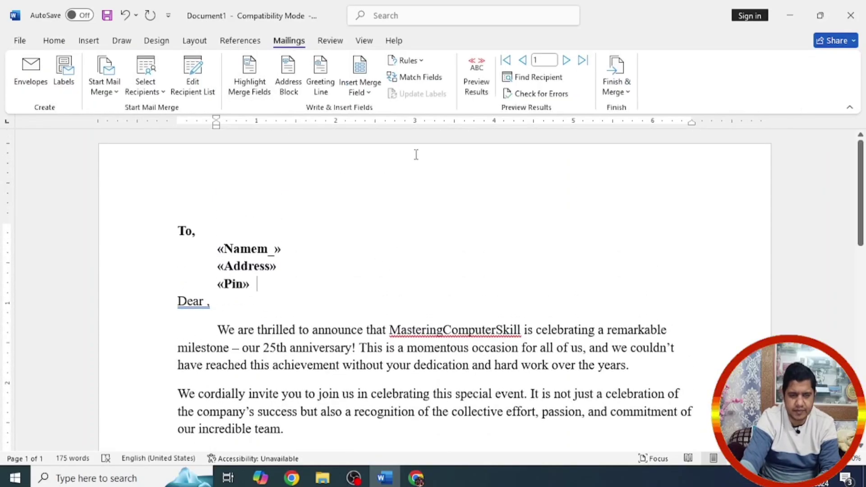
click(479, 69)
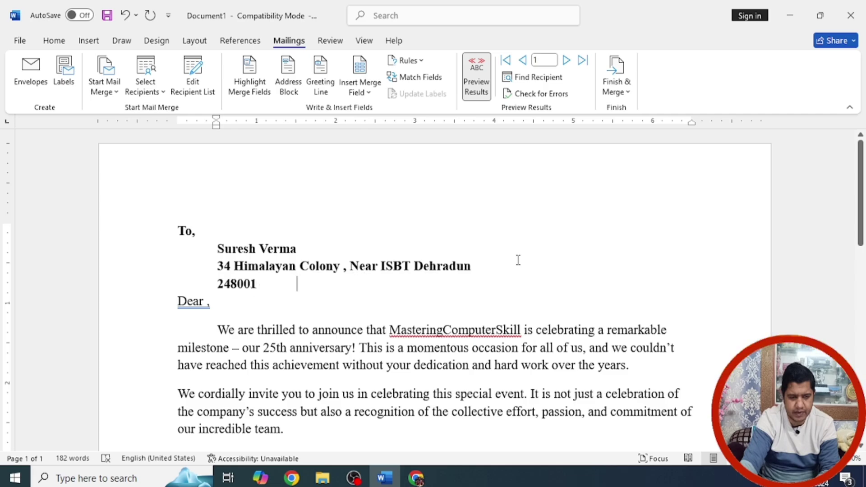
click(566, 61)
click(567, 62)
click(567, 62)
click(567, 61)
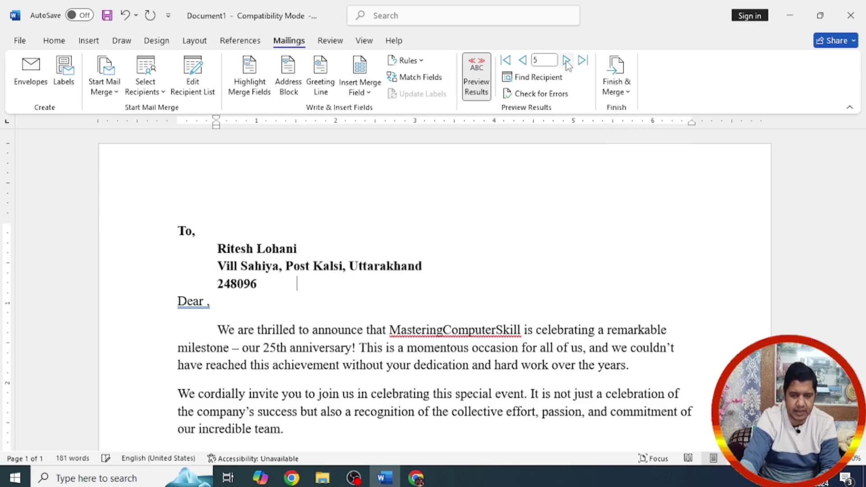
click(567, 62)
click(567, 61)
click(567, 61)
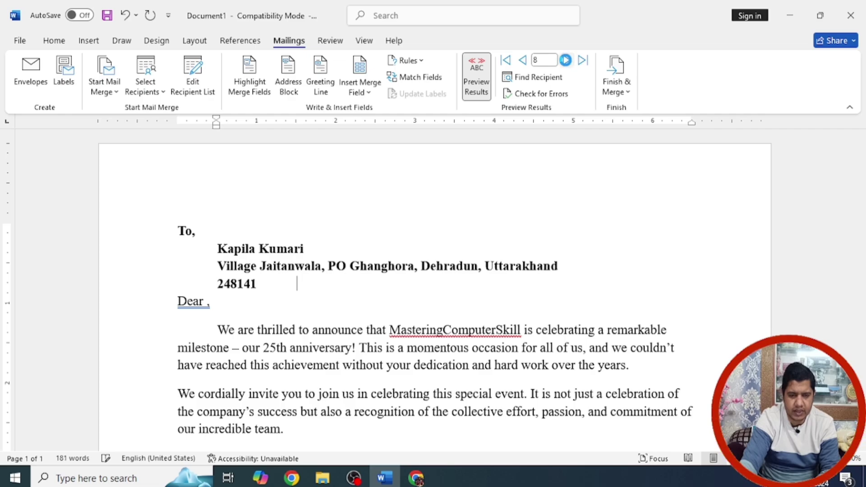
click(565, 60)
click(566, 60)
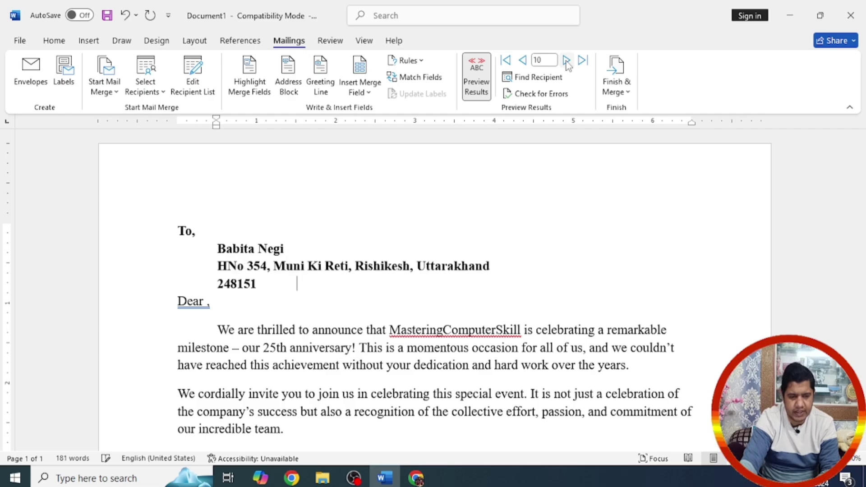
click(629, 93)
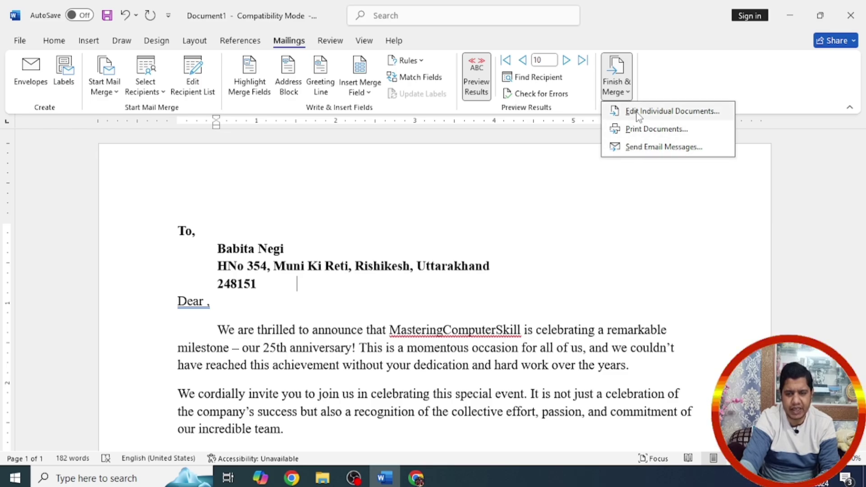
click(638, 113)
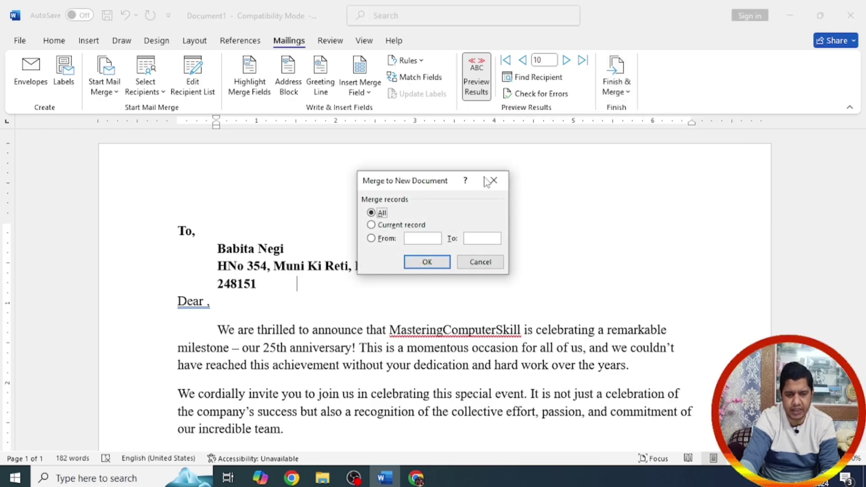
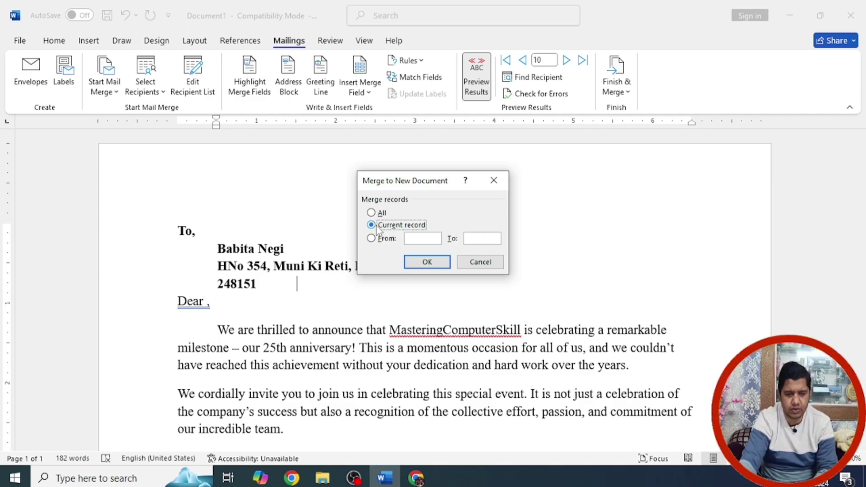
Step: Merge all records into a new 10-page document, one personalised letter per recipient
click(427, 262)
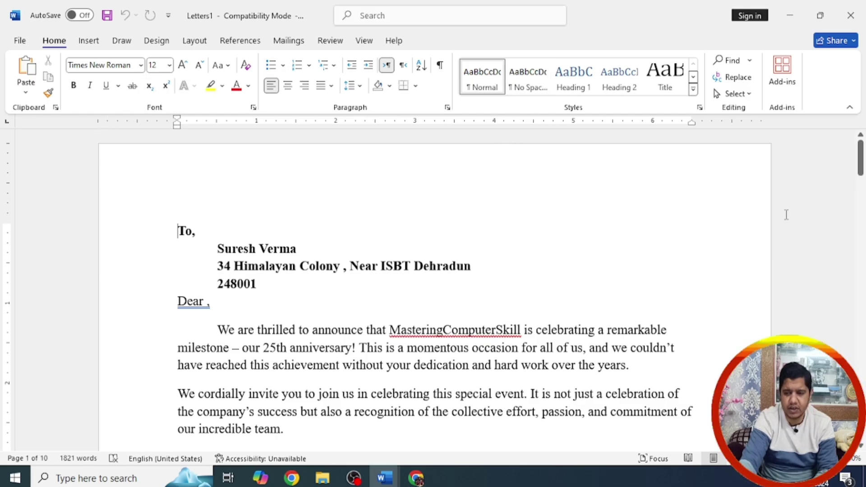
drag(862, 166, 861, 256)
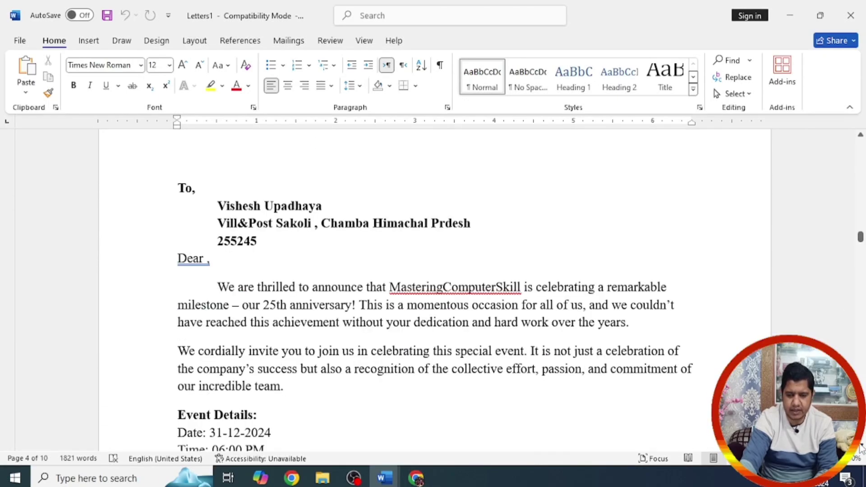
scroll(862, 256, down, 6)
scroll(862, 254, down, 2)
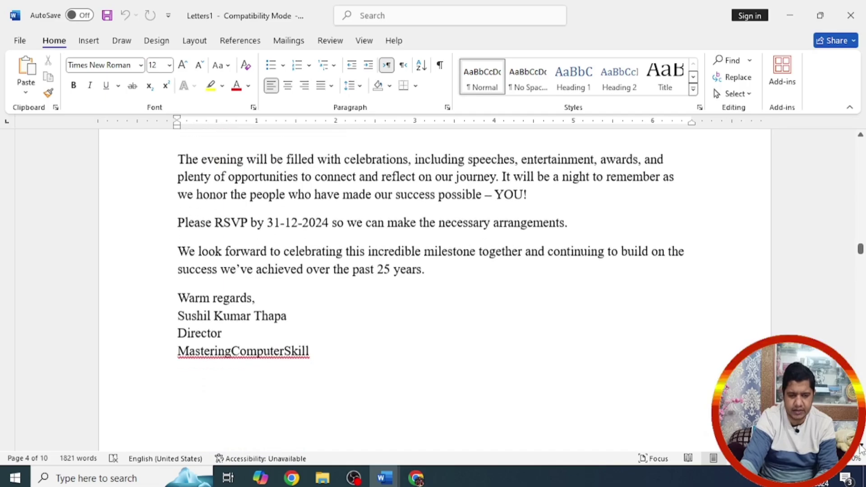
drag(862, 255, 863, 375)
drag(862, 295, 861, 323)
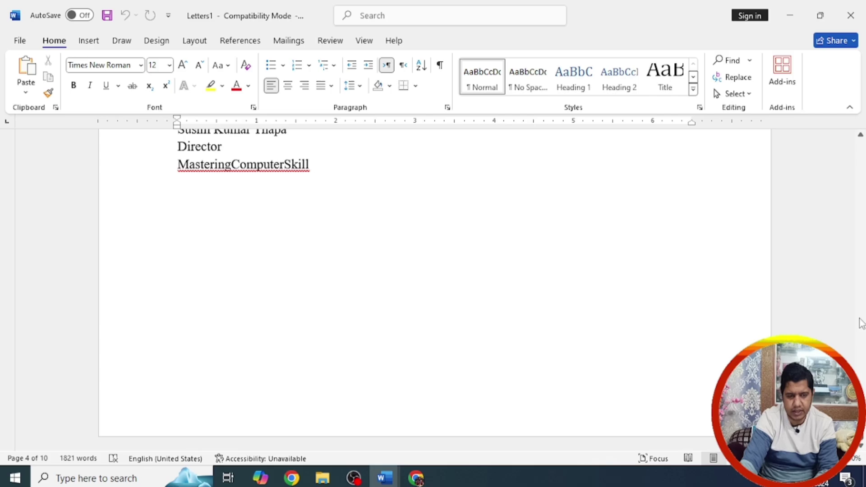
click(857, 152)
click(856, 153)
scroll(398, 298, up, 20)
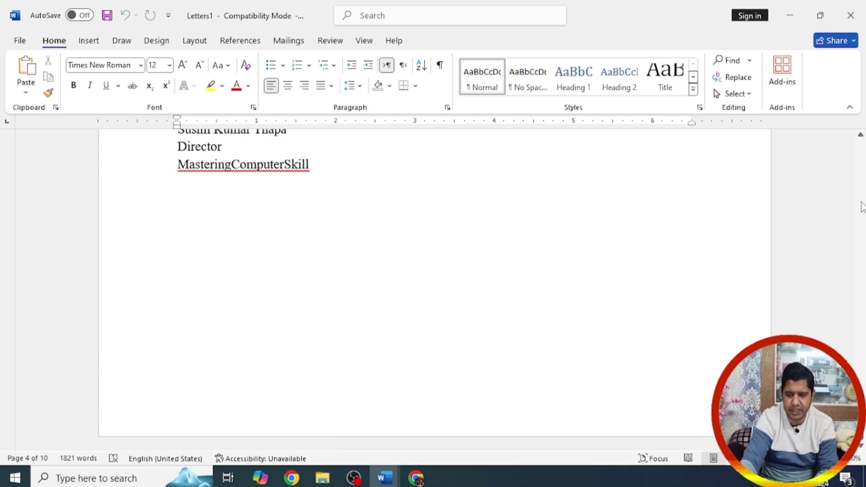
click(862, 205)
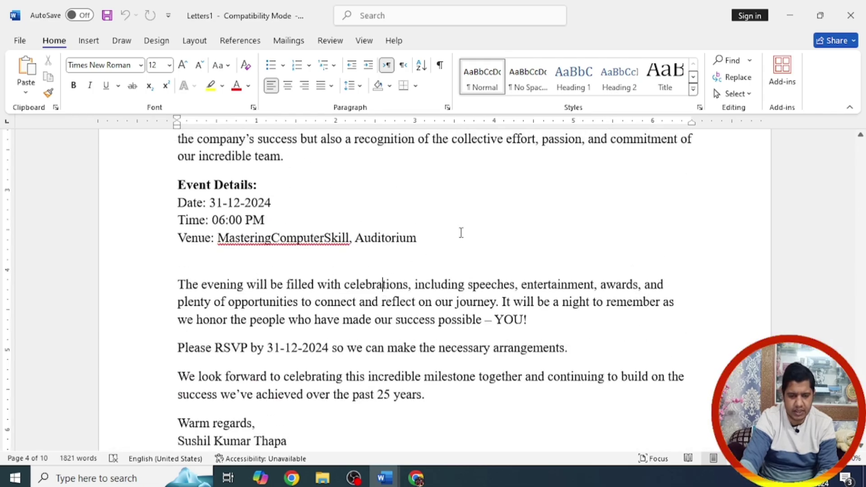
key(ctrl+End)
scroll(469, 223, up, 20)
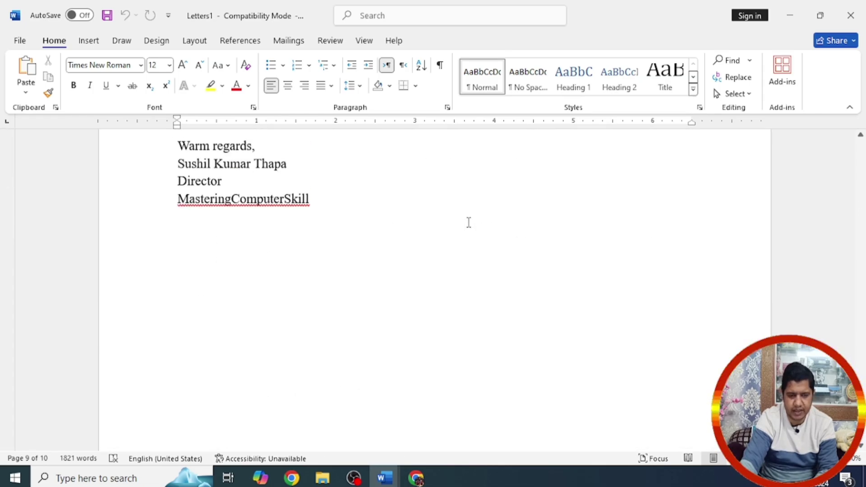
scroll(469, 222, down, 20)
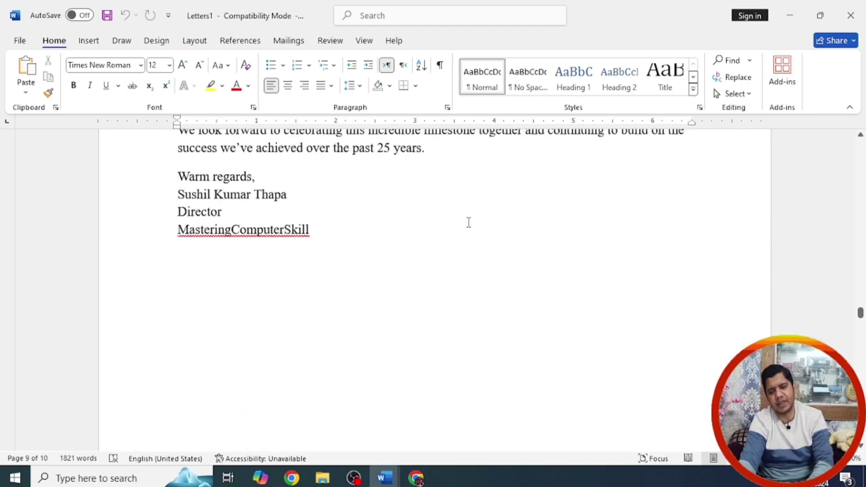
drag(861, 301, 861, 145)
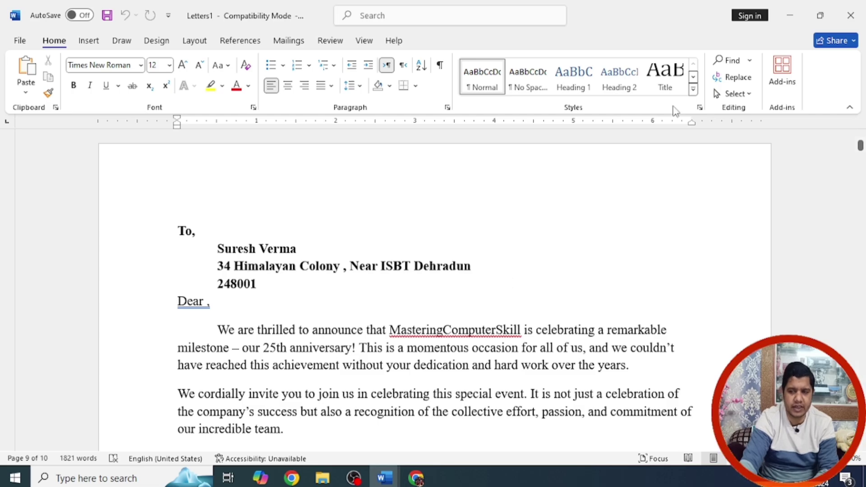
Step: Close the merged letters and save them as 'To', accepting the format upgrade
click(851, 15)
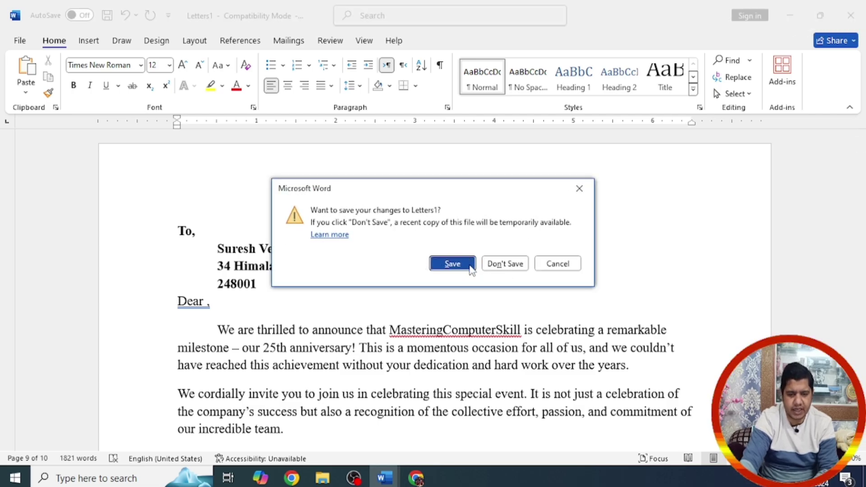
click(452, 264)
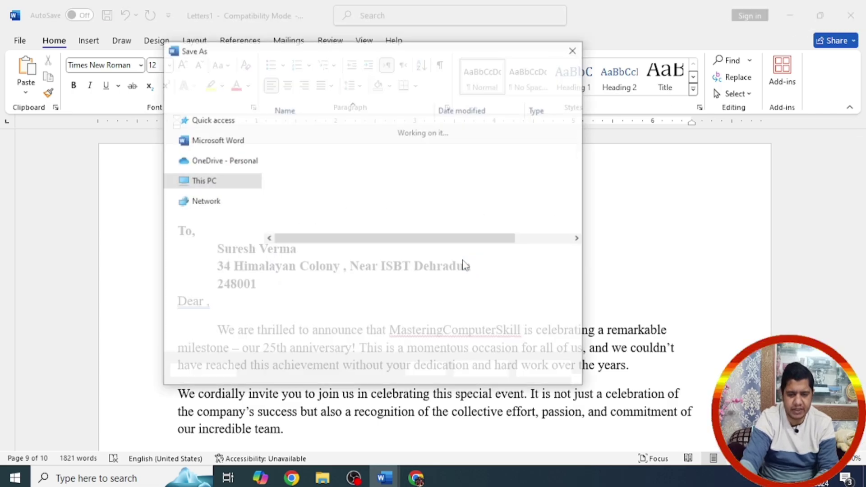
click(471, 372)
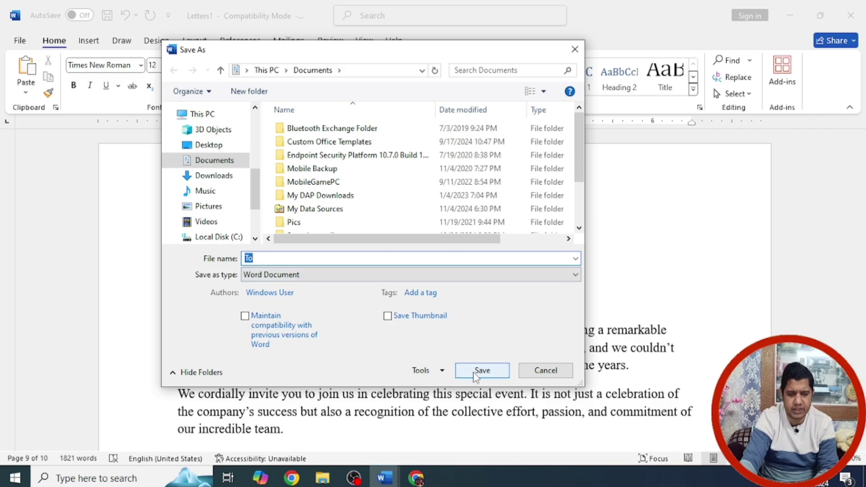
click(474, 269)
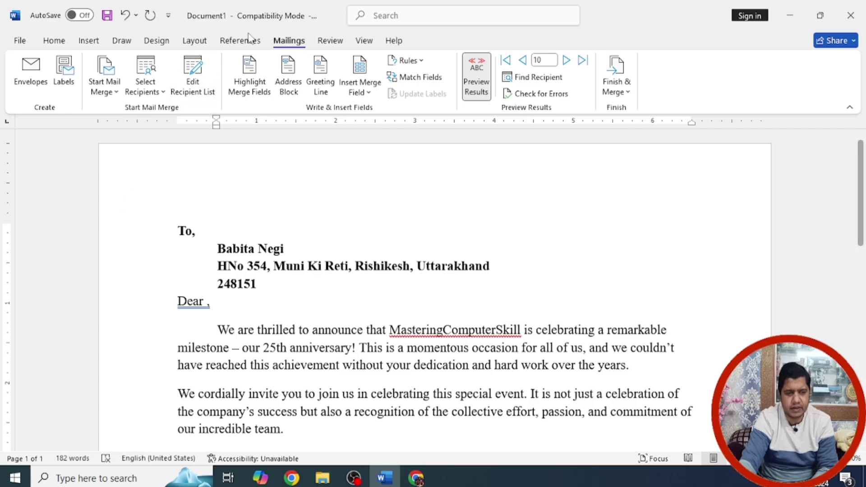
Step: Close the main mail-merge document without saving, leaving the desktop visible
click(851, 17)
click(439, 273)
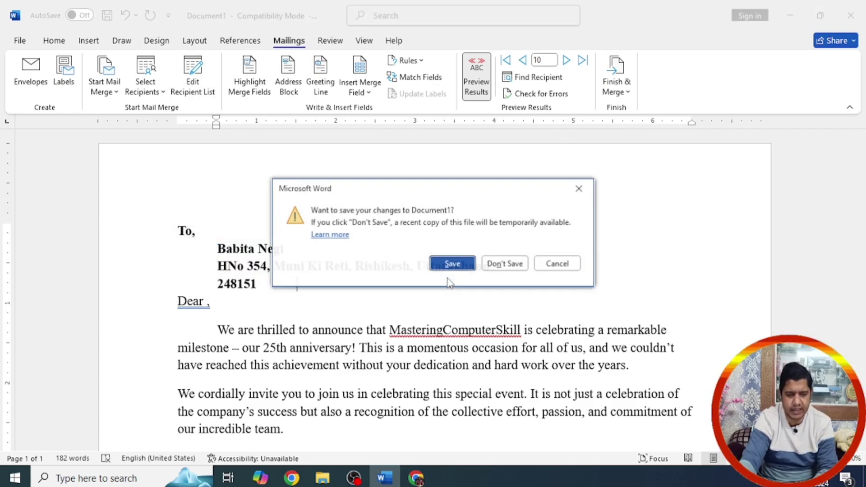
click(506, 264)
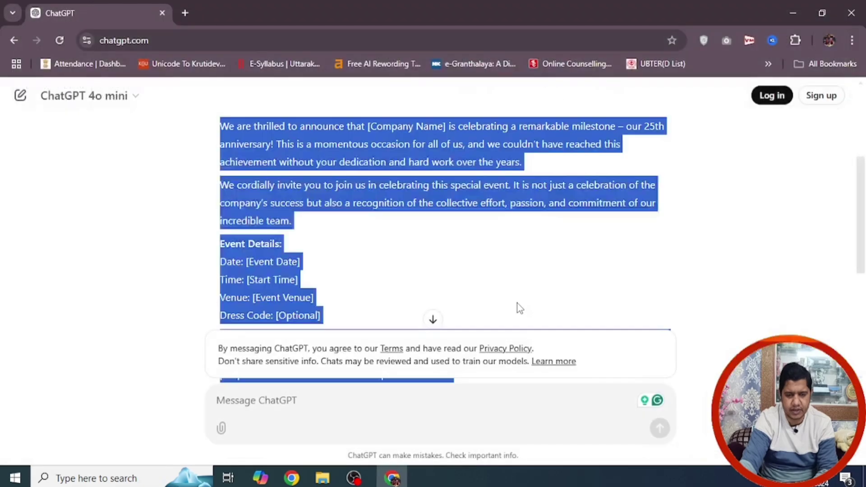
key(super+d)
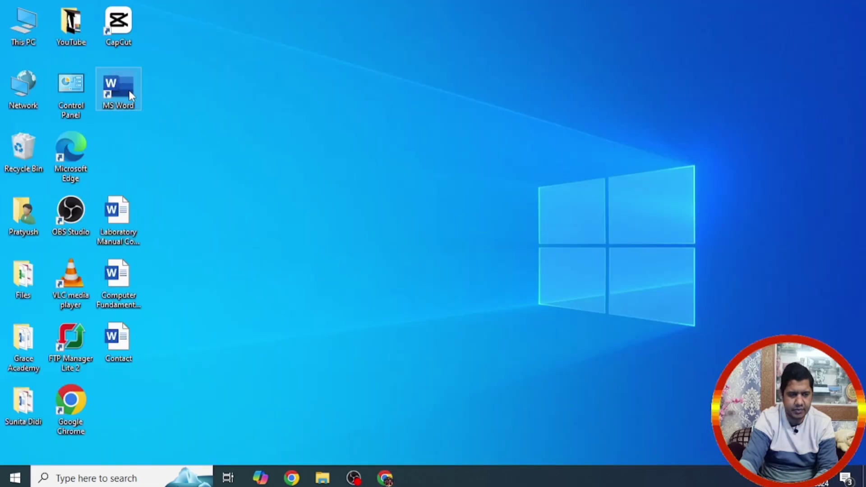
Step: Relaunch Word from the desktop shortcut and create a blank document
double_click(129, 91)
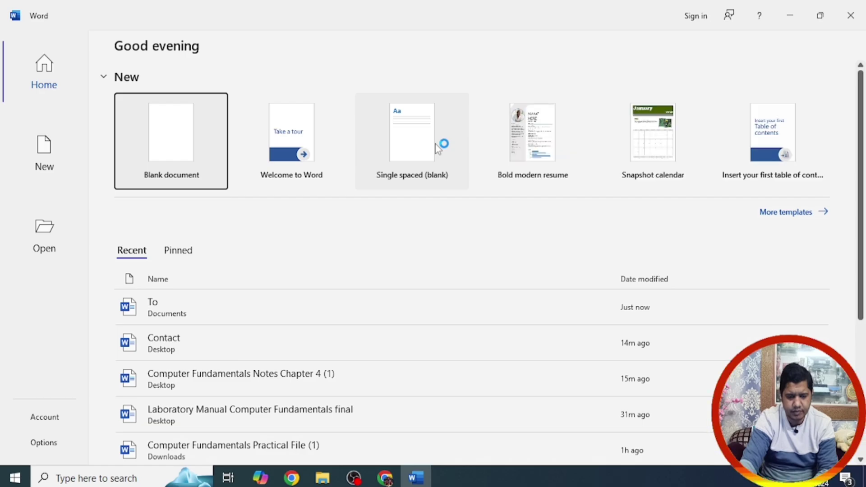
click(209, 168)
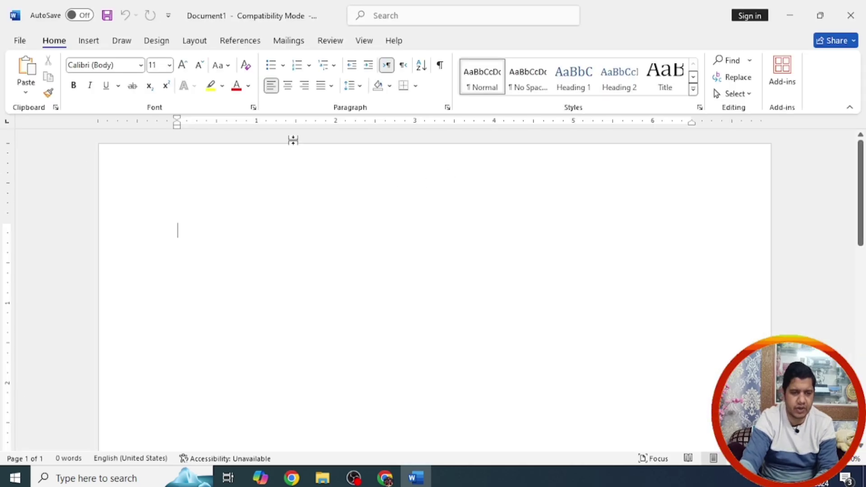
Step: Start an envelope mail merge using envelope size Size 9 (3 7/8 x 8 7/8 in)
click(285, 41)
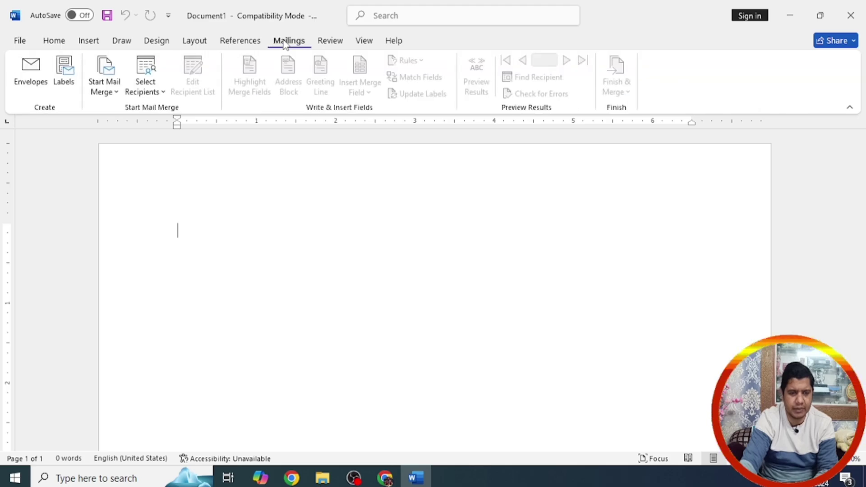
click(115, 94)
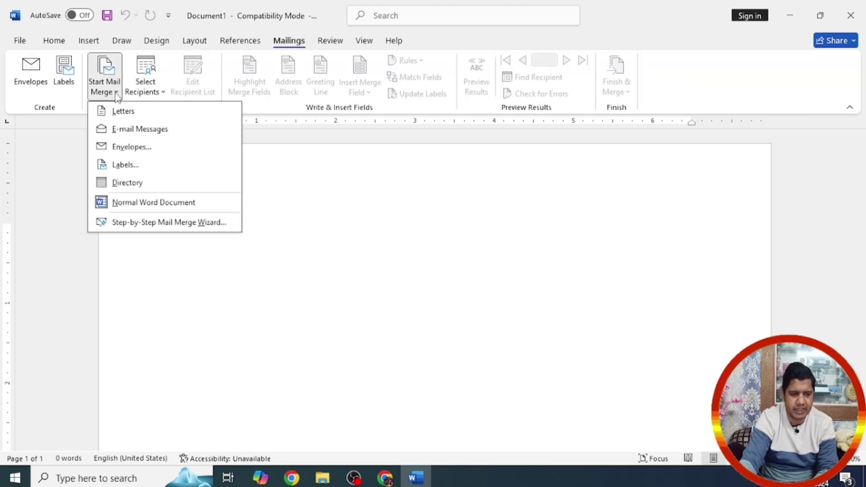
click(132, 147)
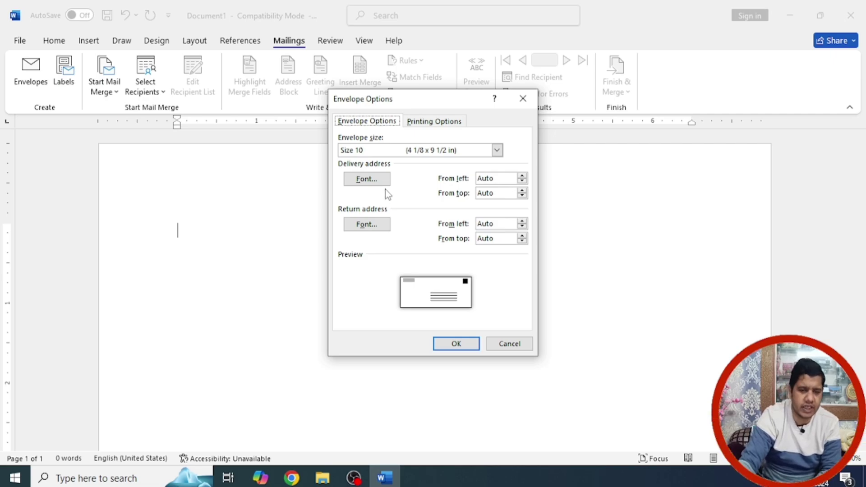
click(497, 150)
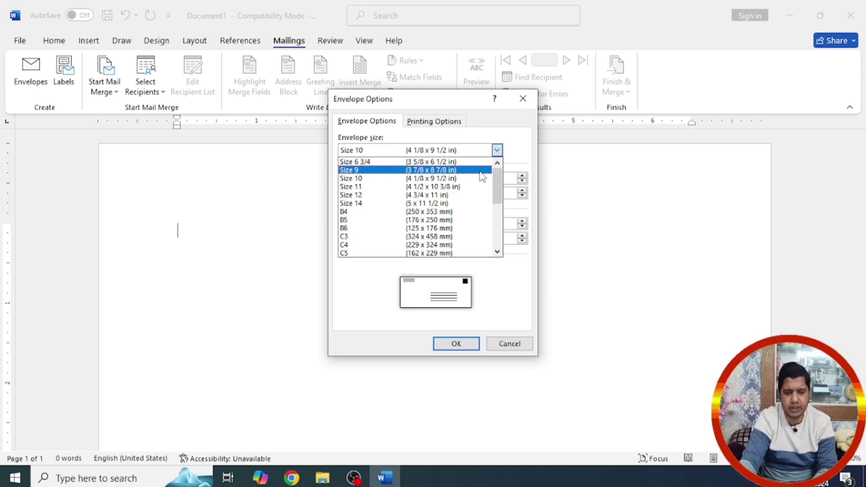
click(481, 171)
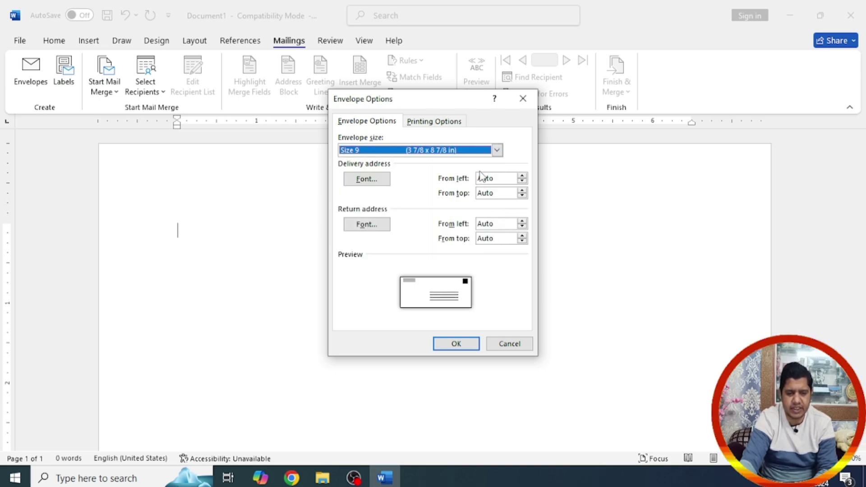
click(497, 150)
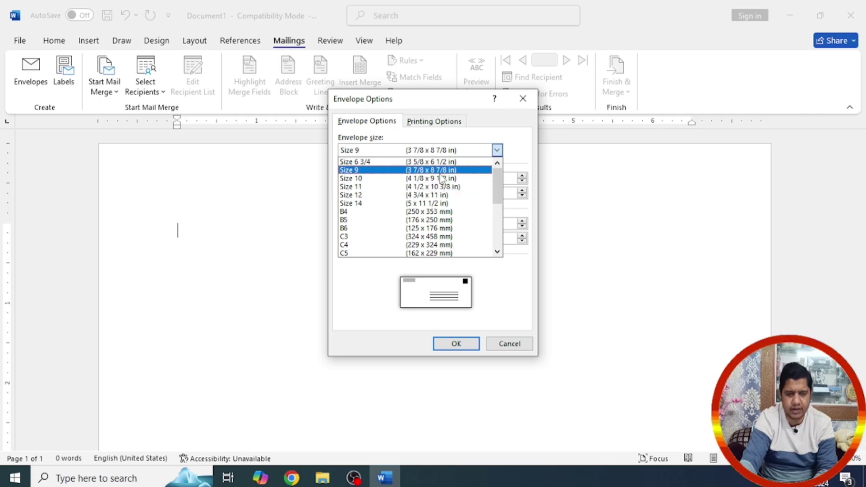
click(440, 171)
click(453, 343)
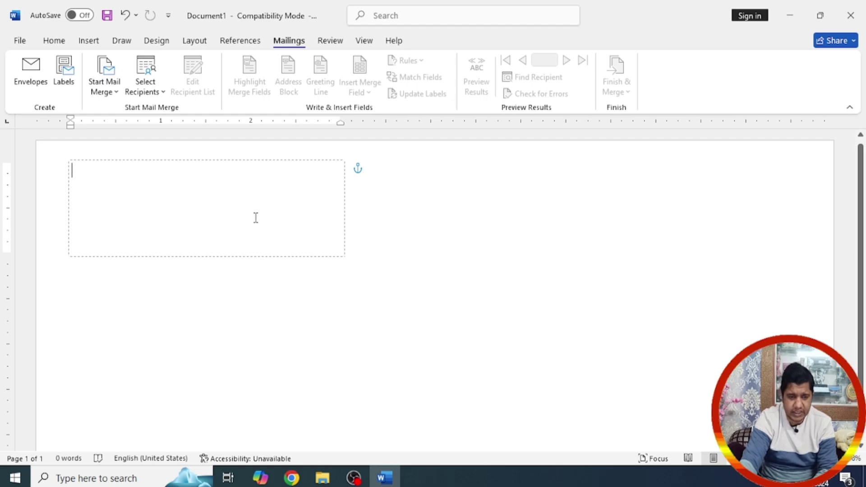
Step: Type a 'From' return address in the lower box: Mastering Computer Skill, street line, and city/country line
click(405, 271)
click(647, 402)
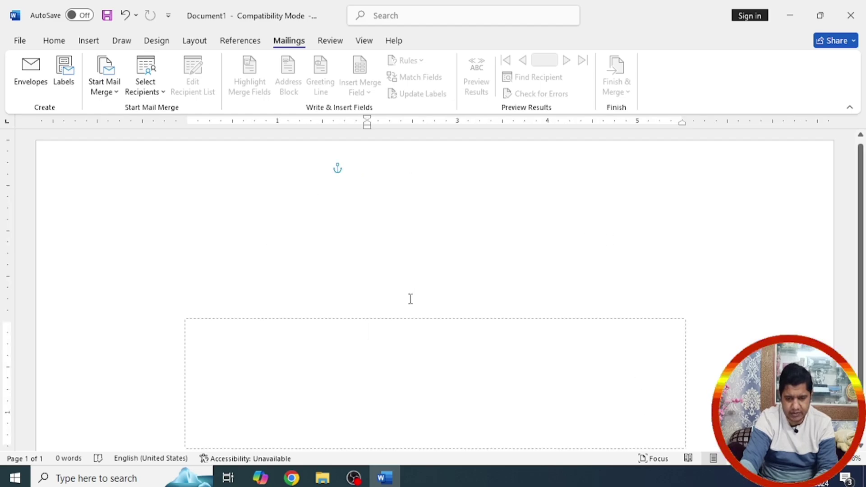
click(153, 182)
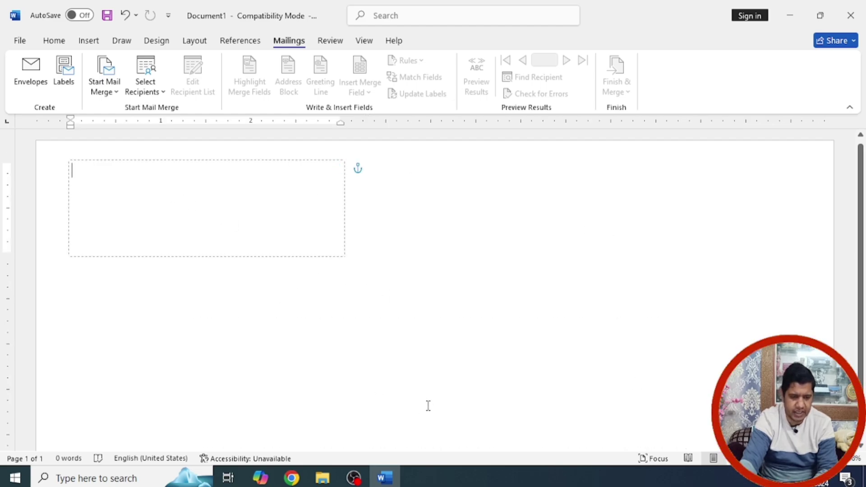
click(415, 386)
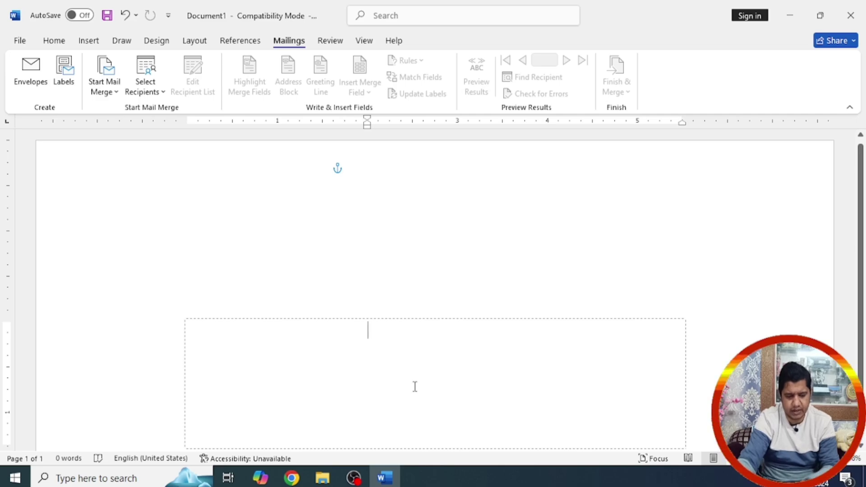
text(From)
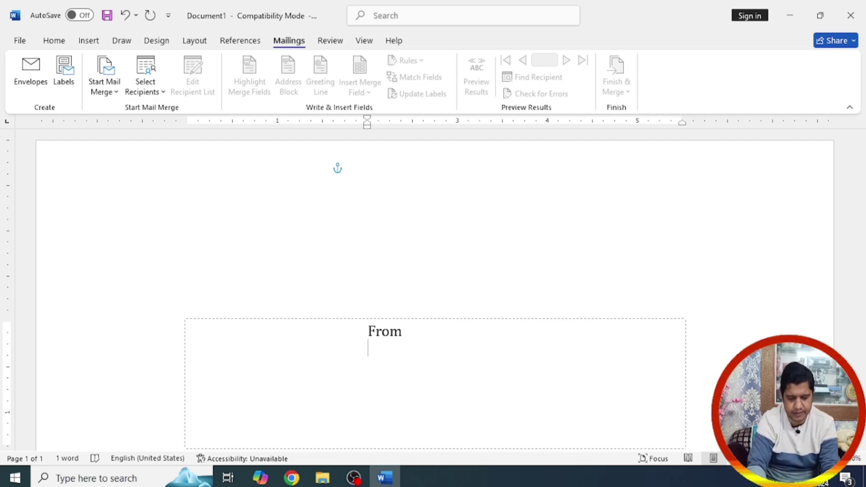
text(teri)
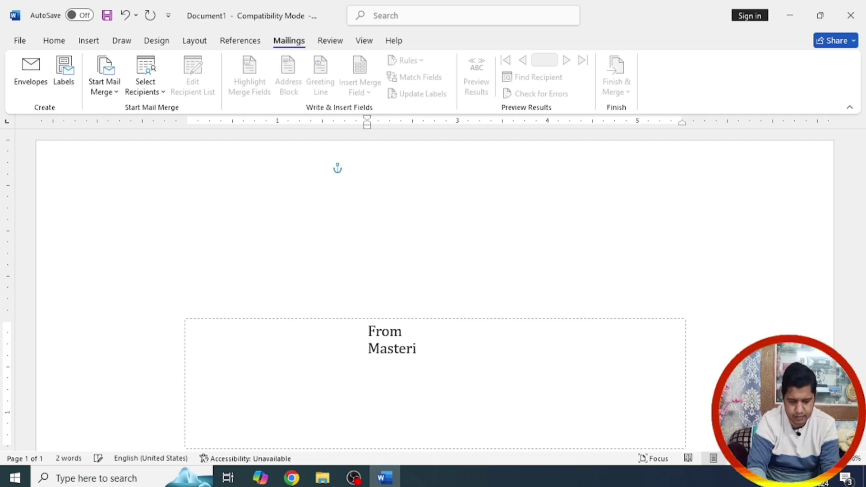
text(ng Compute)
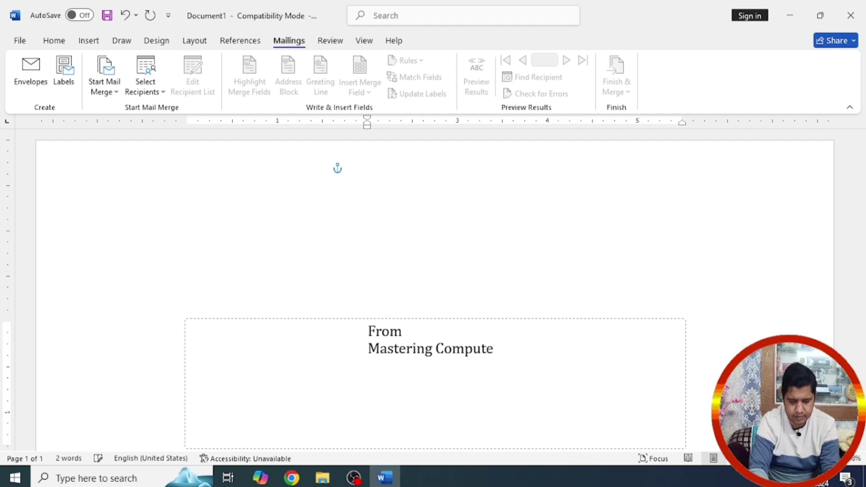
text(r Skill )
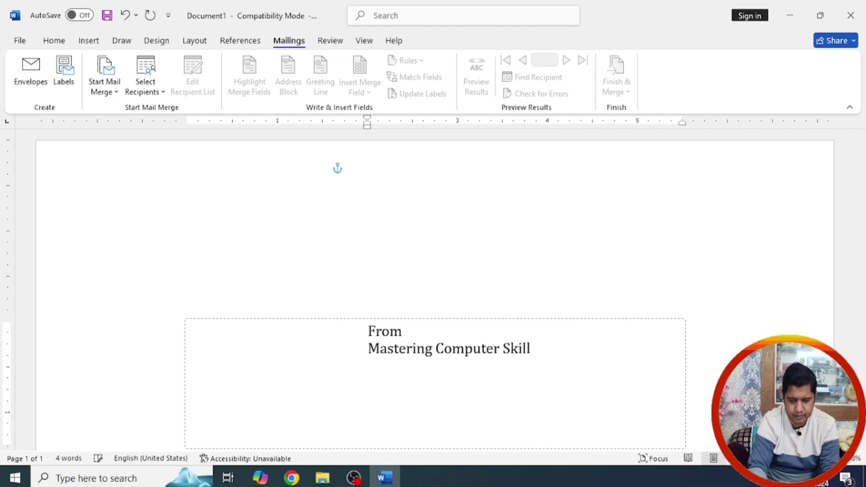
text(34)
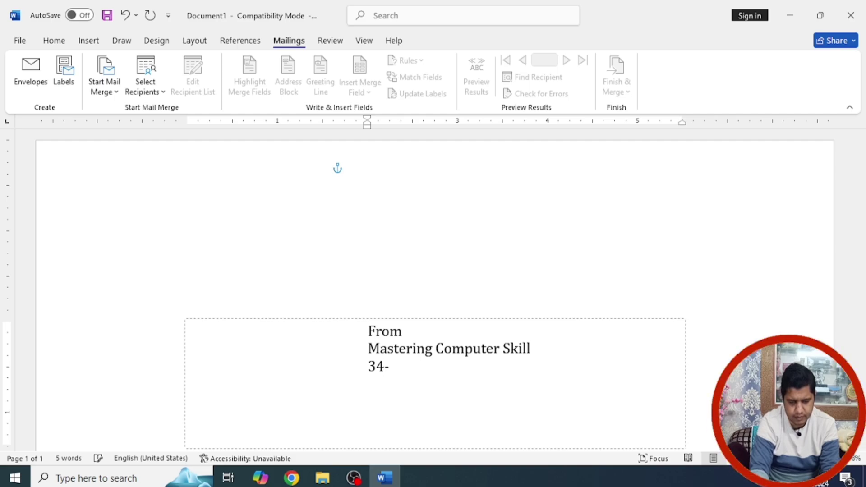
text(-56 Tower)
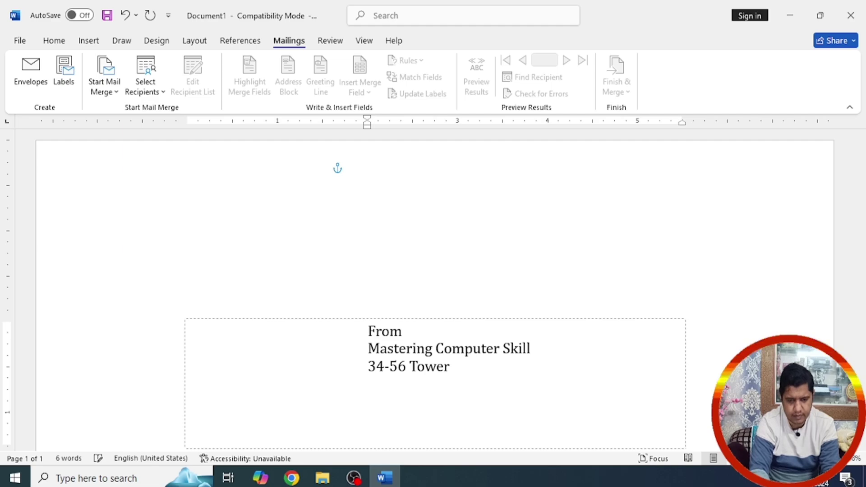
text( 3)
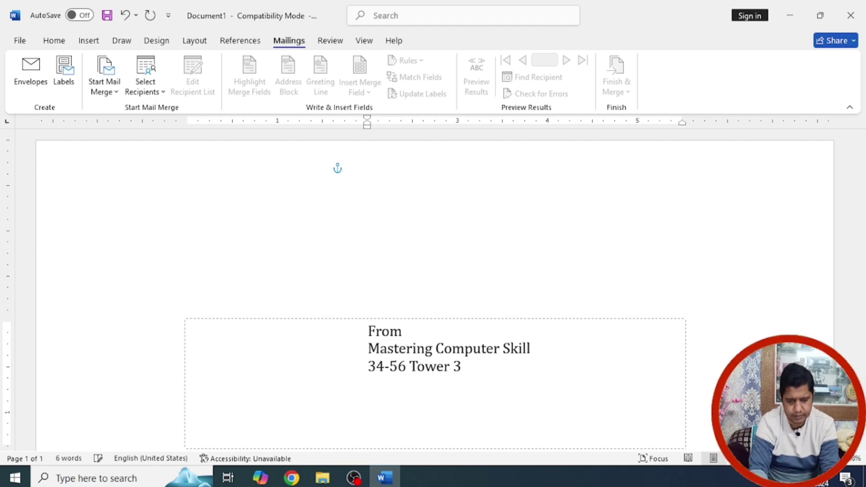
key(Return)
text(US)
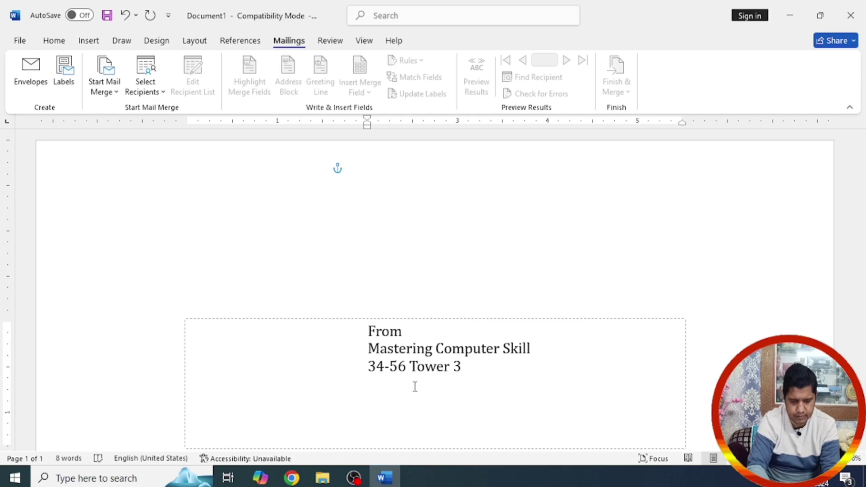
text(New York, USA)
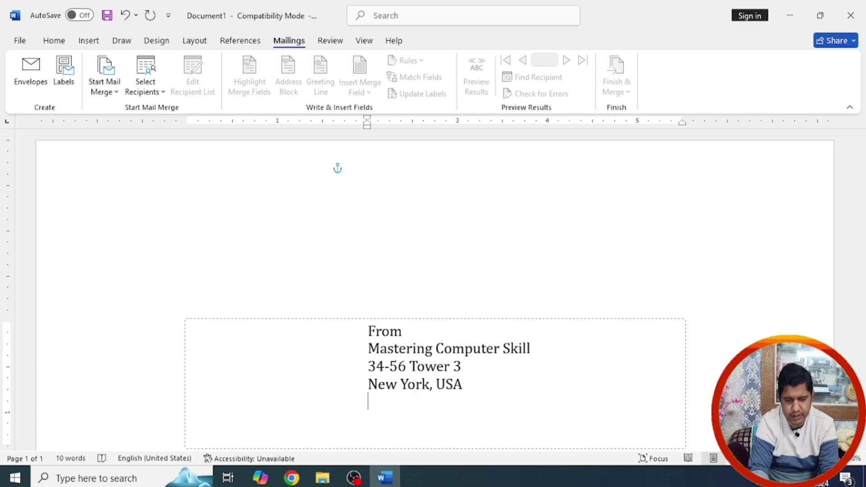
key(Return)
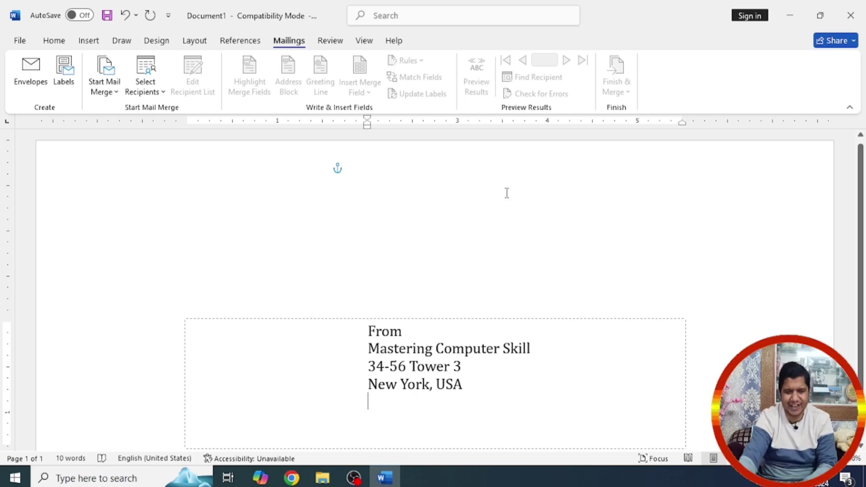
Step: Type 'To,' in the top-left recipient box and drag the box right and down
click(175, 182)
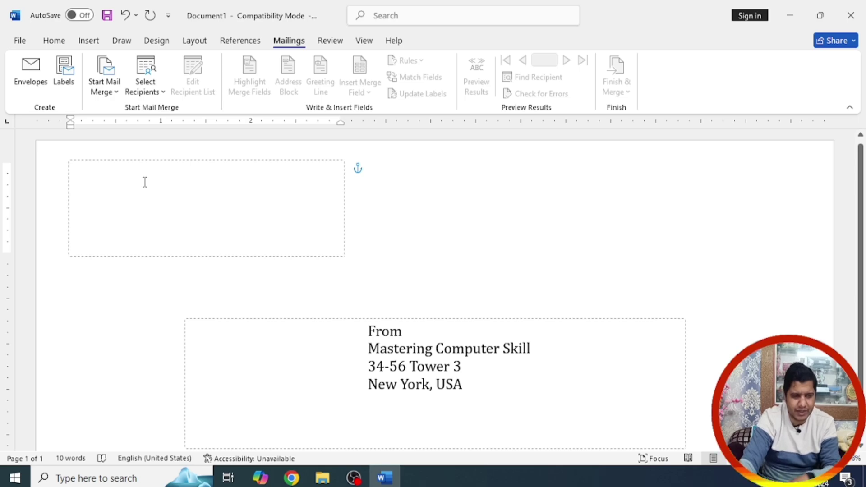
text(To)
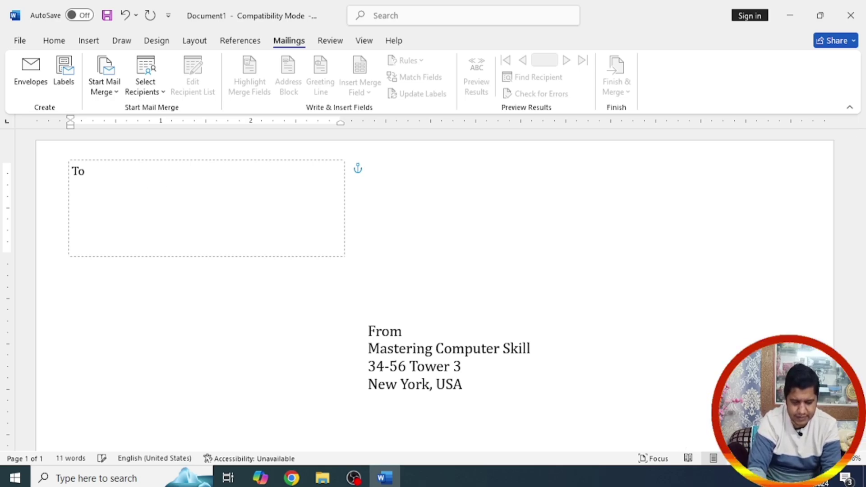
text(,)
key(Return)
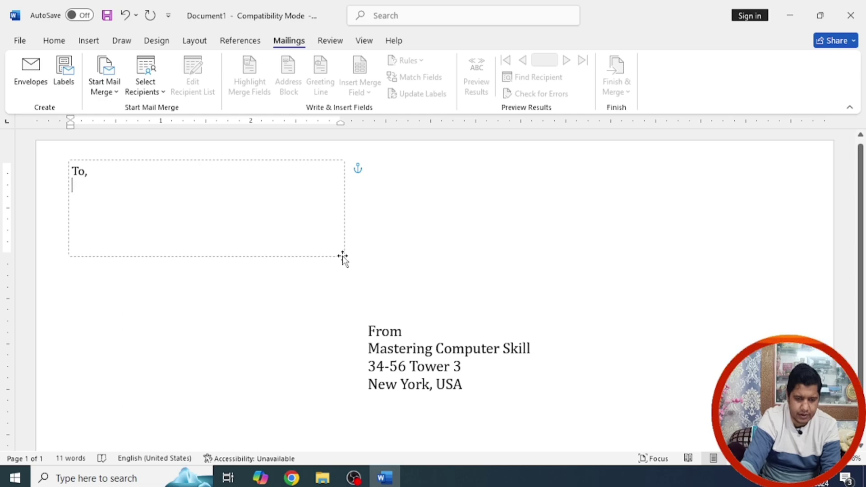
drag(343, 257, 541, 311)
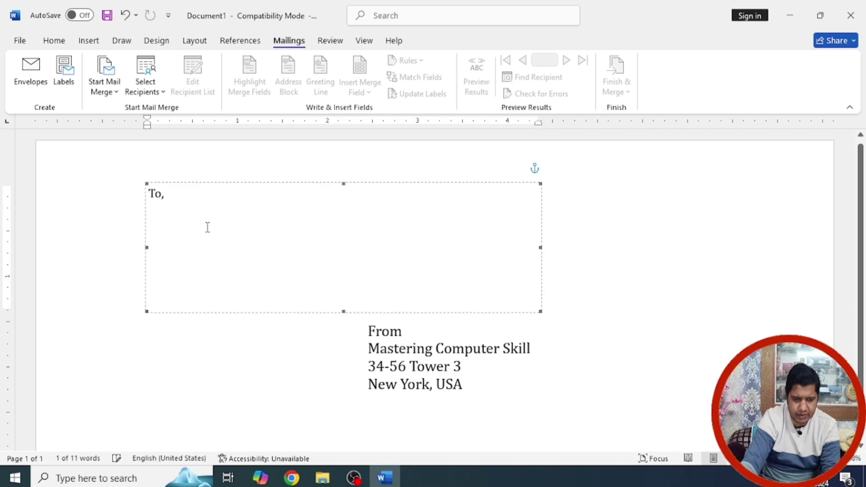
Step: Move the 'To,' box further right and the sender address to the left margin
click(188, 204)
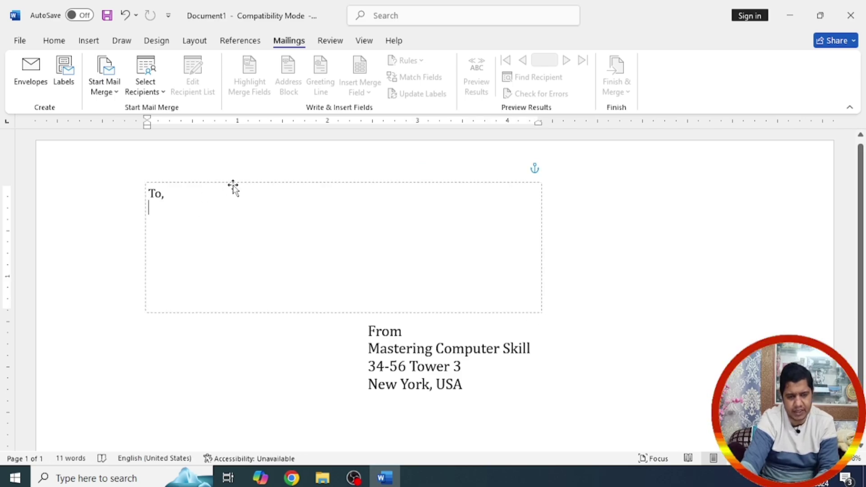
drag(232, 187, 312, 188)
drag(407, 321, 160, 326)
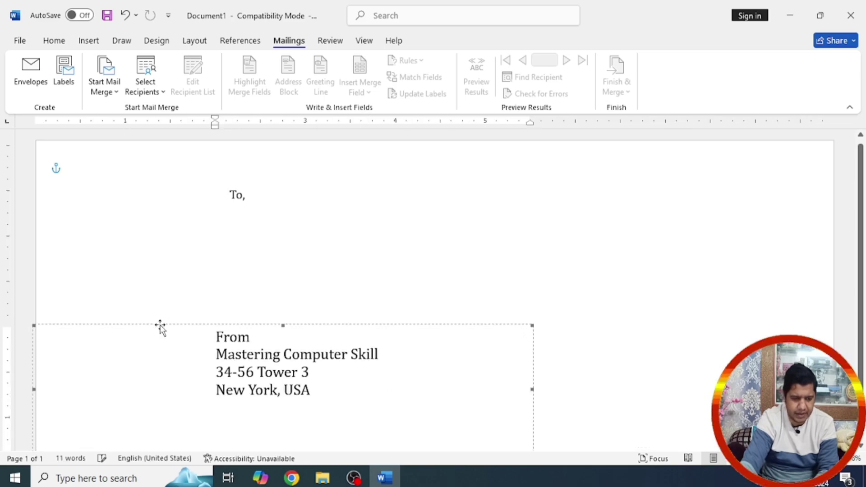
triple_click(230, 327)
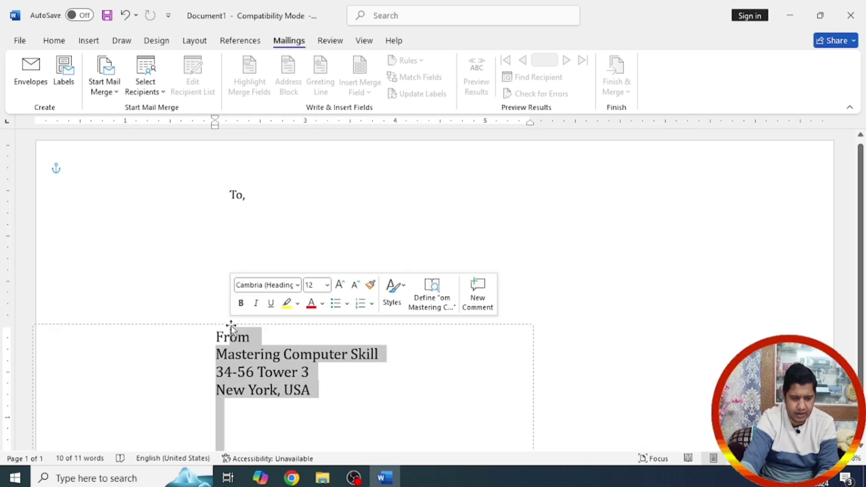
drag(229, 329, 127, 323)
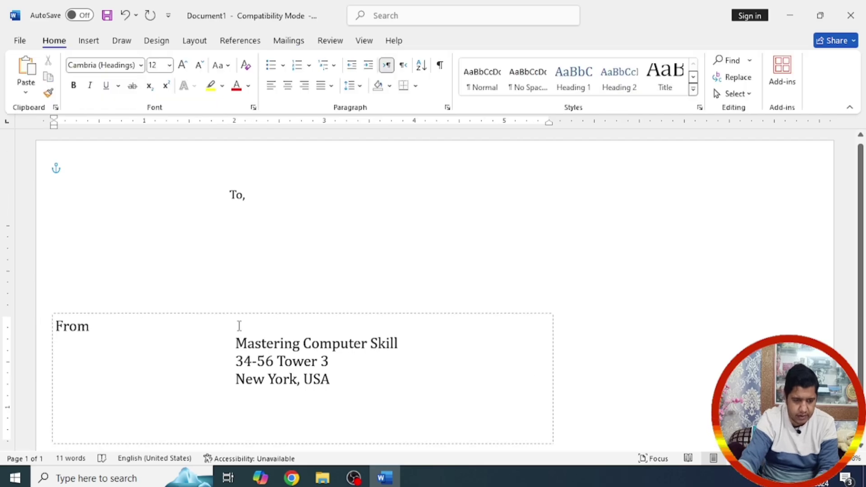
Step: Remove the indents so all sender address lines sit flush left
key(BackSpace)
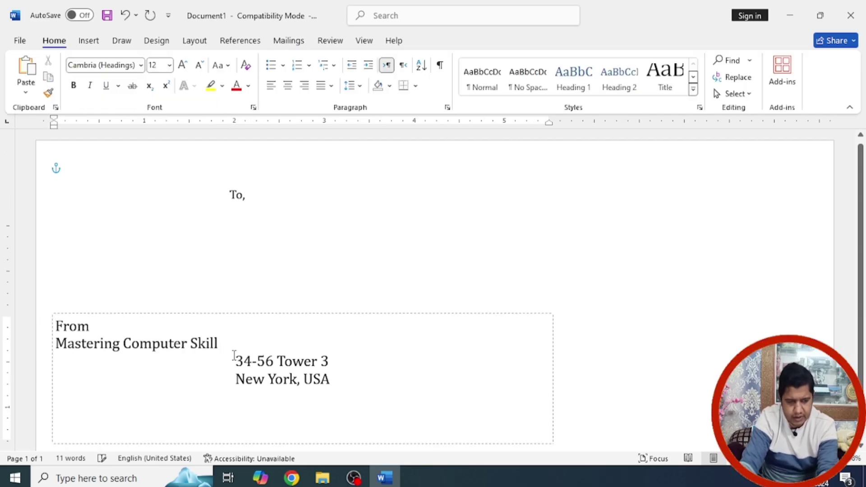
click(235, 361)
key(BackSpace)
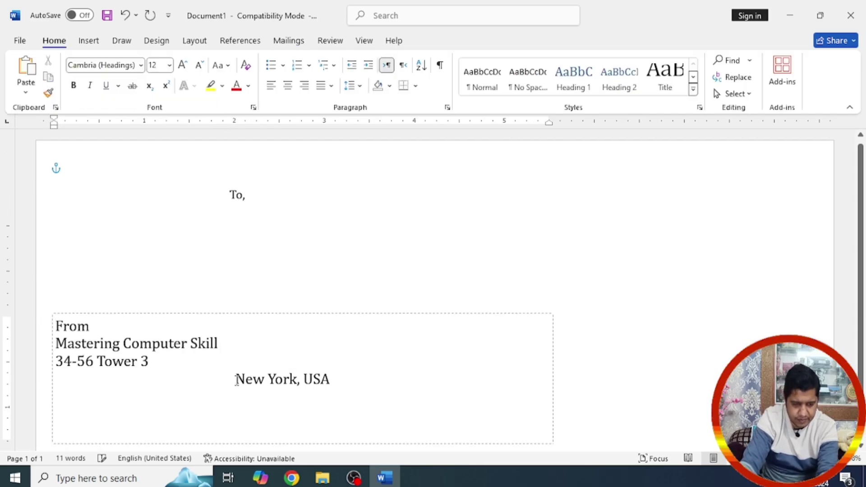
click(236, 379)
key(BackSpace)
drag(129, 318, 140, 313)
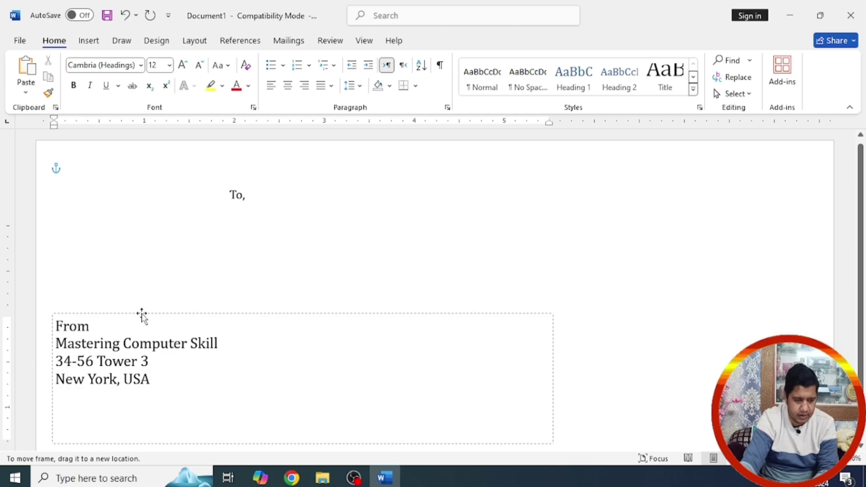
click(294, 214)
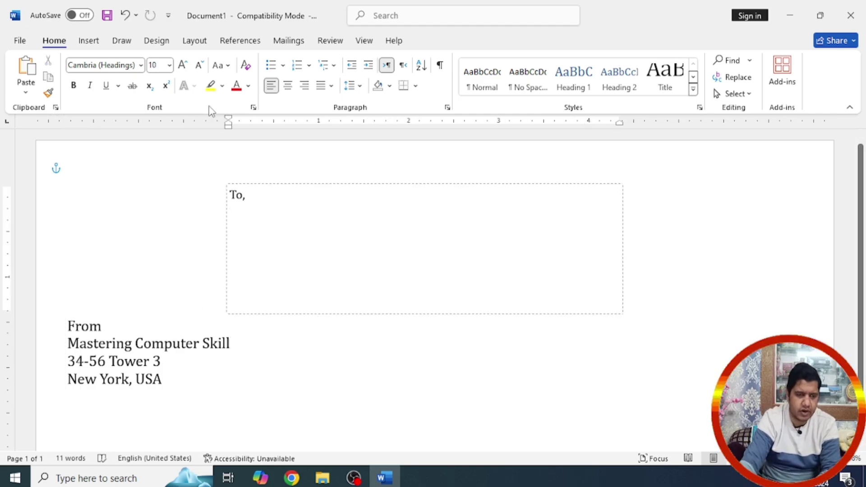
Step: Use the existing Contact list on the Desktop as the recipient source
click(290, 40)
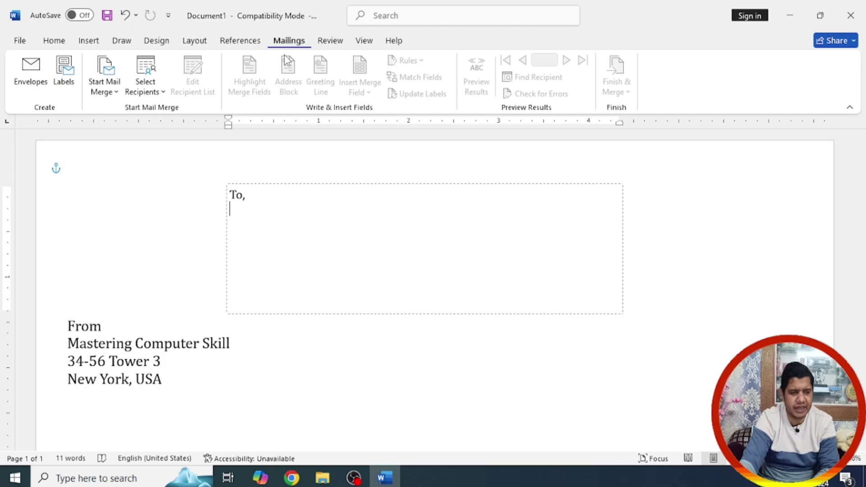
click(112, 97)
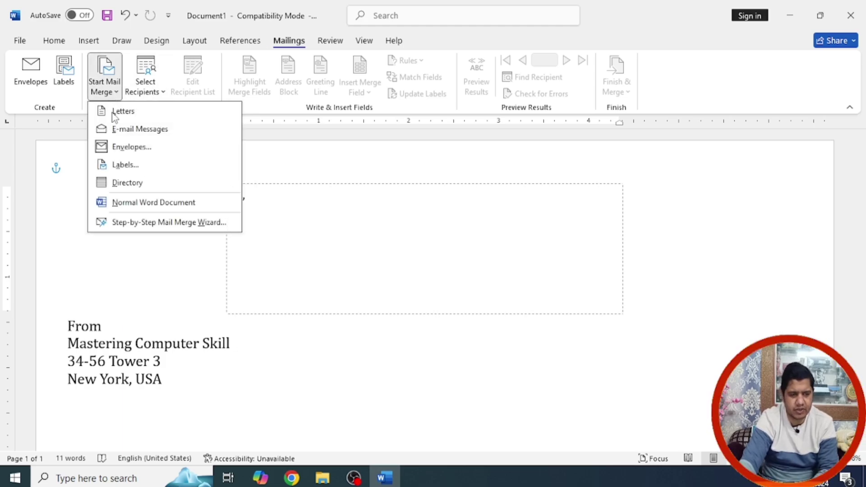
key(Escape)
click(145, 92)
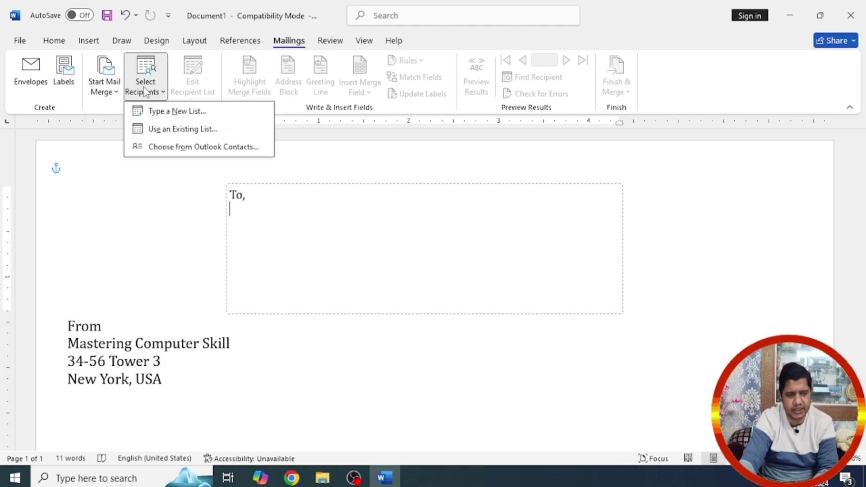
click(165, 130)
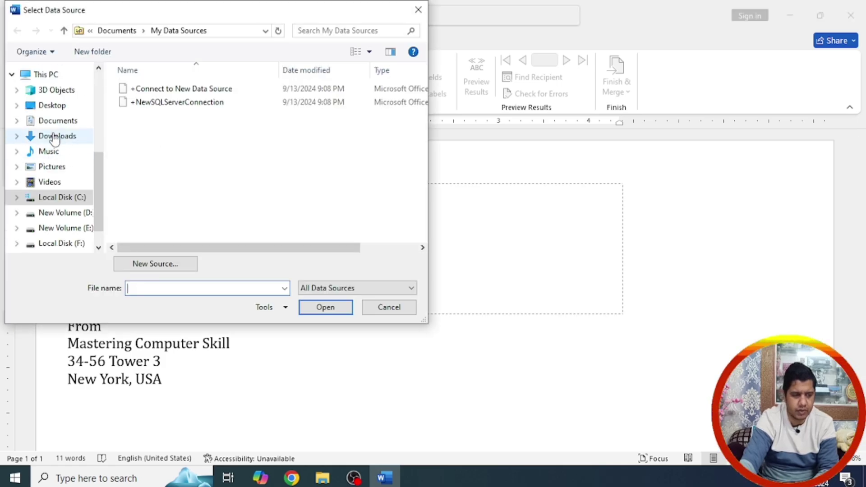
click(44, 107)
double_click(225, 177)
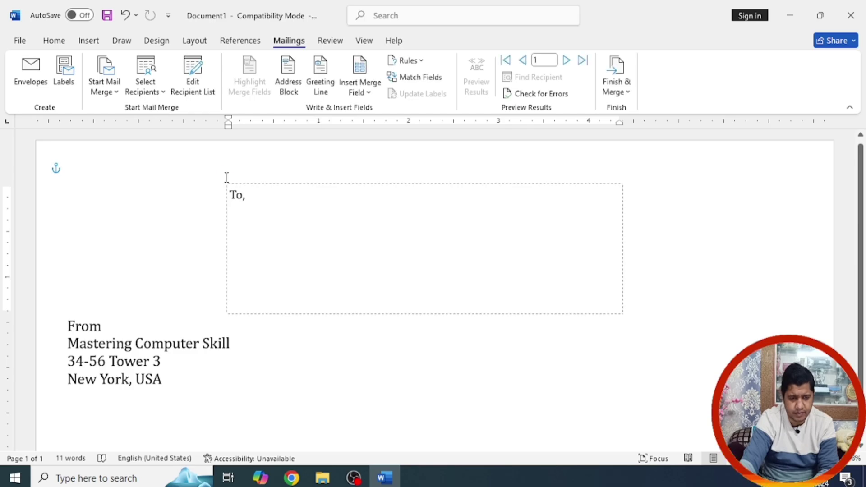
Step: Review the Contact records in the data form and accept the recipient list
click(198, 75)
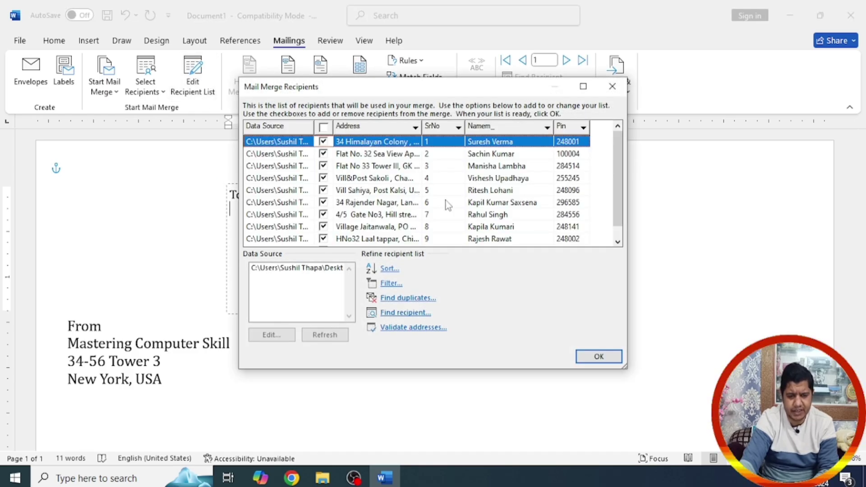
click(294, 306)
click(271, 335)
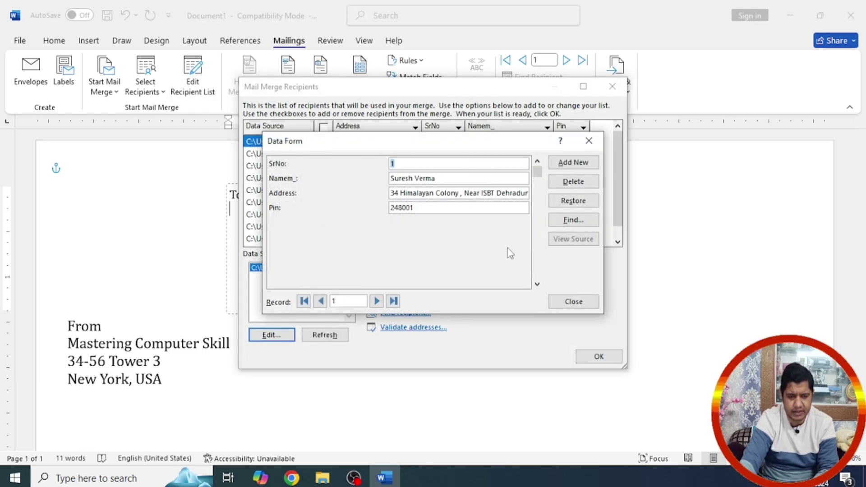
click(377, 301)
click(377, 301)
click(377, 301)
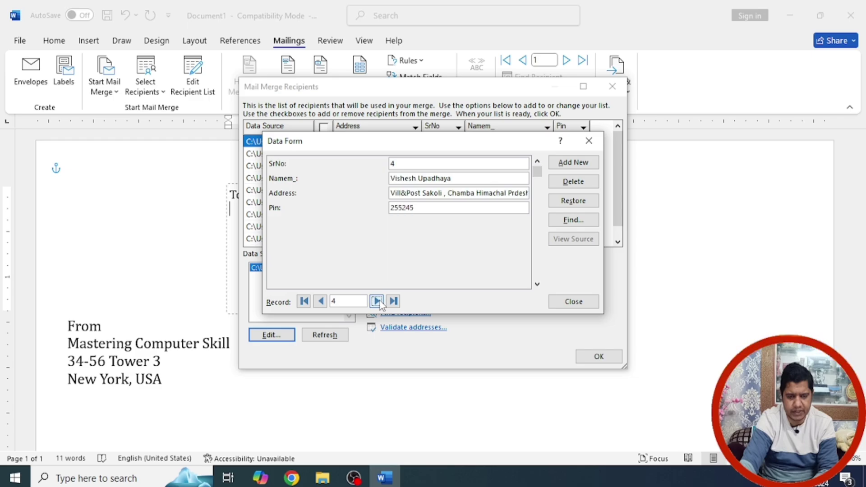
click(574, 301)
click(597, 357)
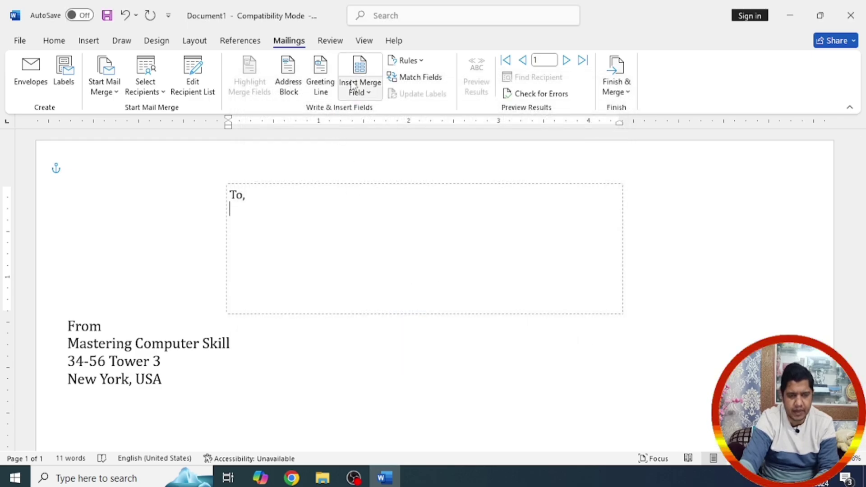
Step: Insert the Namem_, Address and Pin merge fields below 'To,'
click(361, 94)
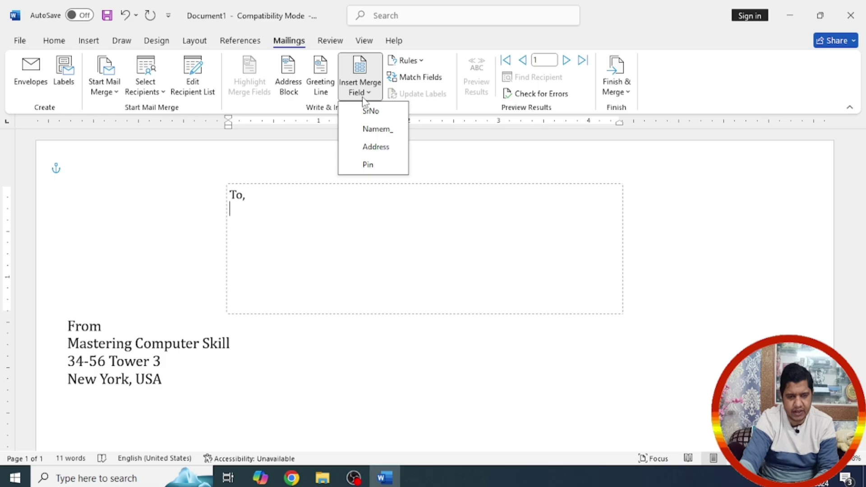
click(373, 130)
click(368, 95)
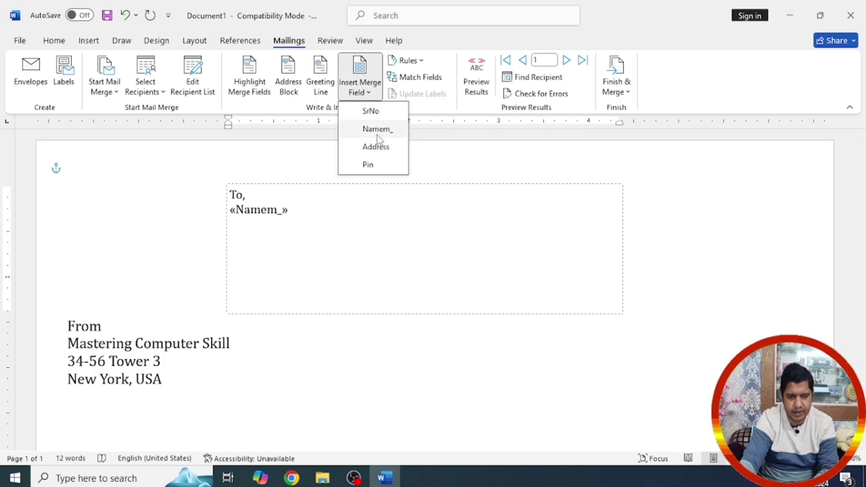
click(378, 145)
click(364, 93)
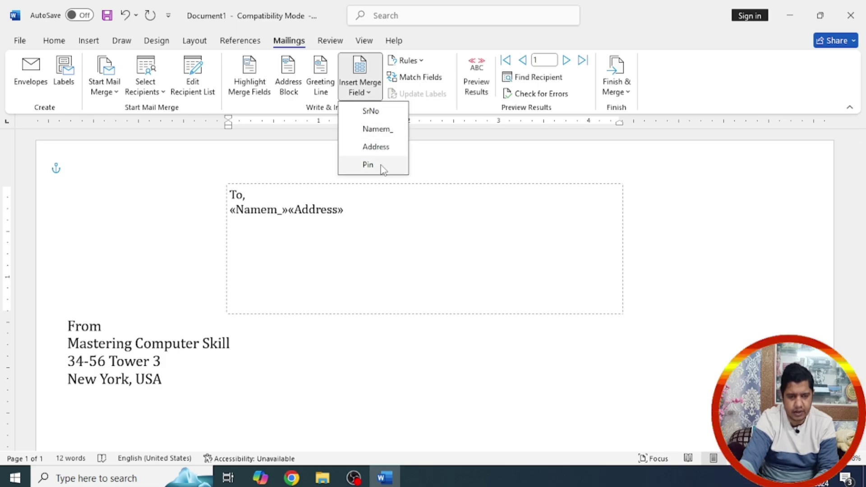
click(380, 165)
Step: Indent the fields and put Namem_, Address and Pin on separate lines
click(239, 223)
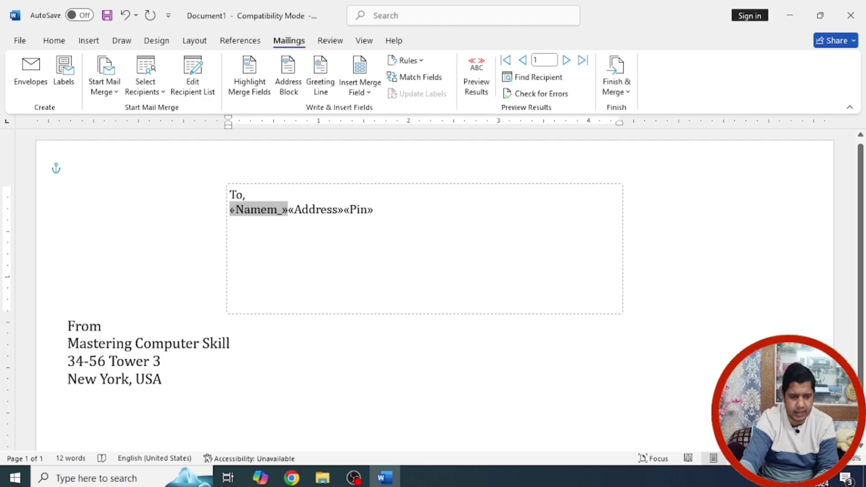
key(Tab)
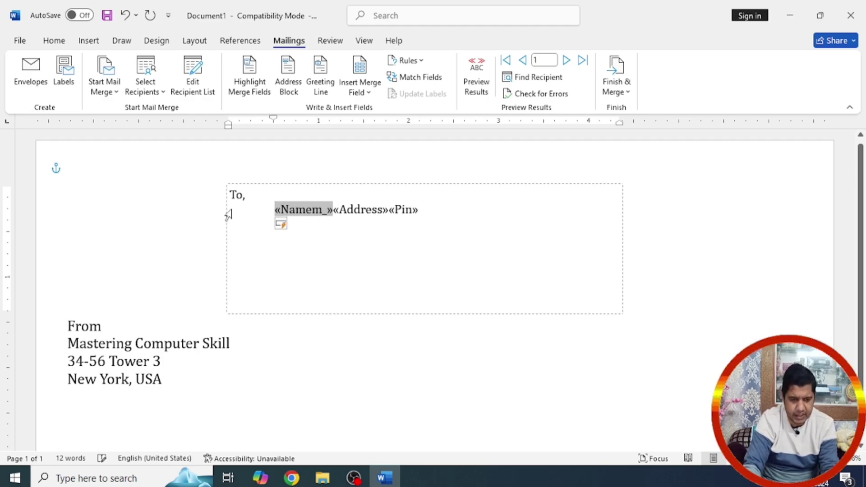
click(340, 211)
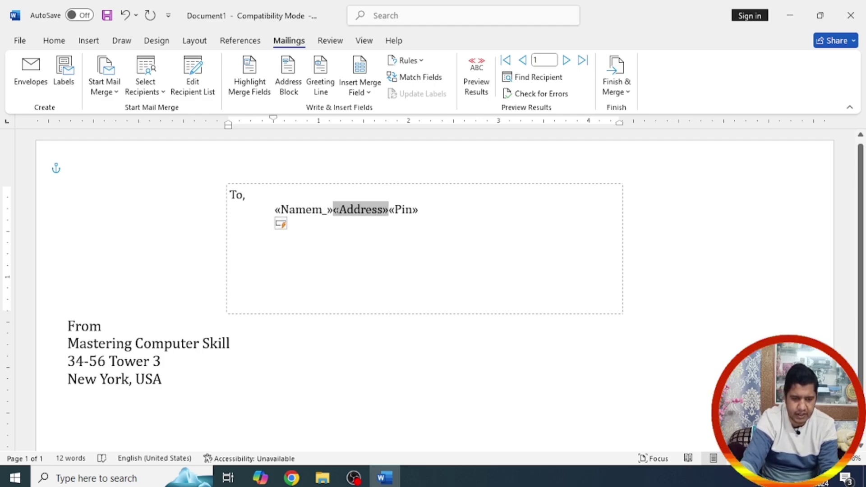
key(Return)
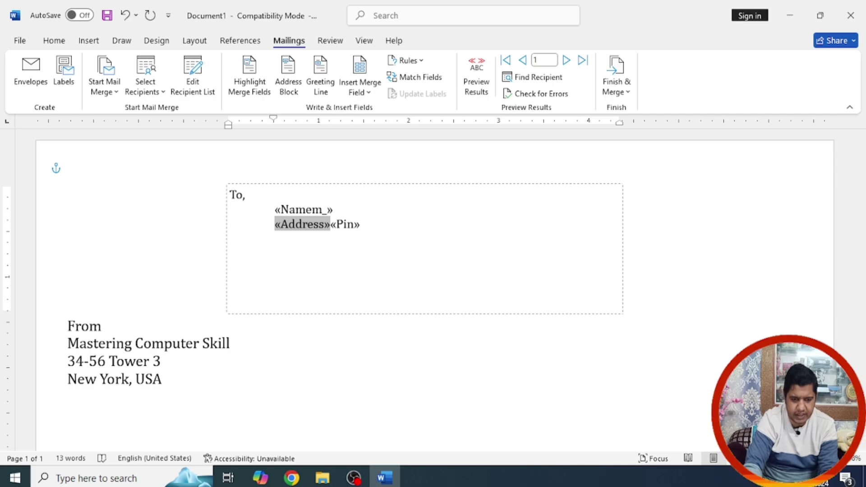
click(330, 226)
key(Return)
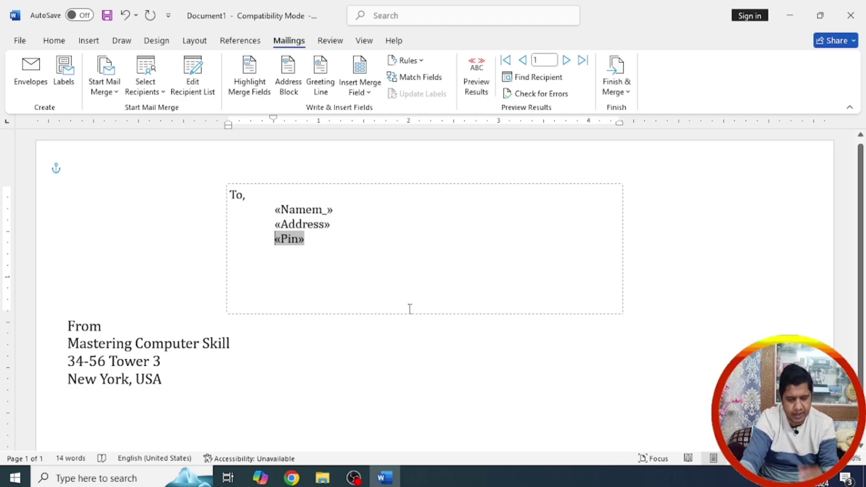
click(389, 348)
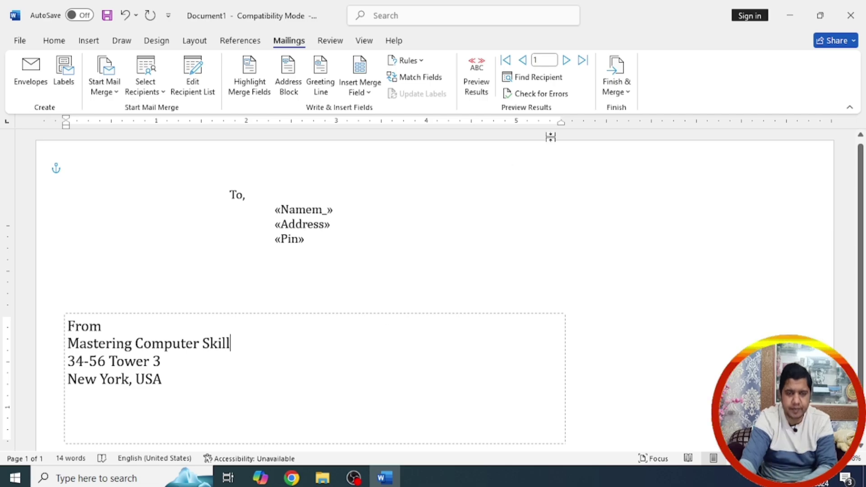
Step: Preview results with real recipient data, stepping through to record 10
click(478, 86)
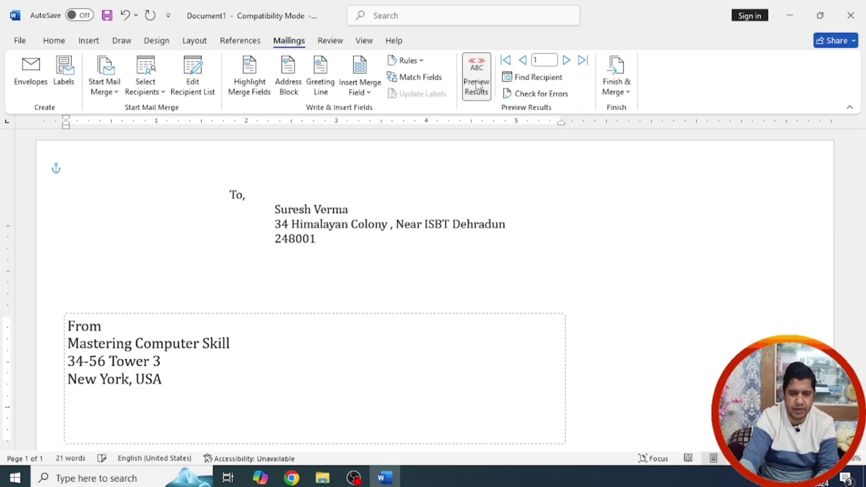
click(568, 59)
click(568, 59)
click(569, 60)
click(568, 59)
click(568, 60)
click(568, 60)
click(569, 59)
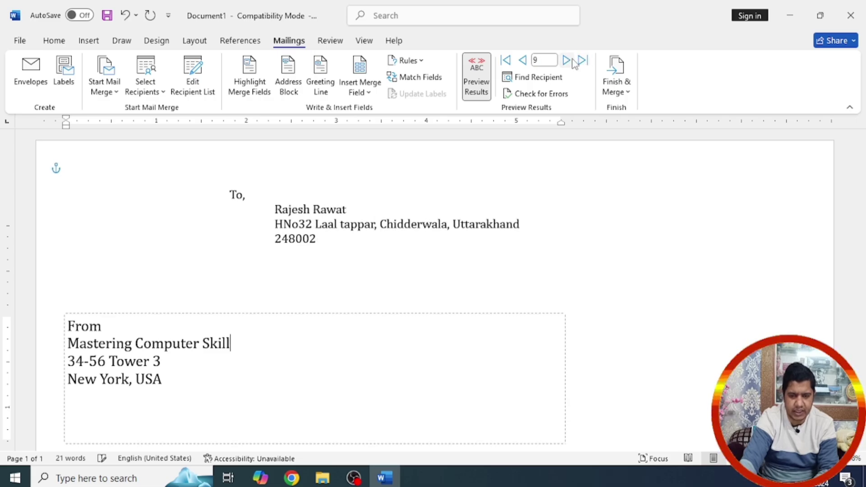
click(569, 59)
click(568, 60)
scroll(587, 316, down, 2)
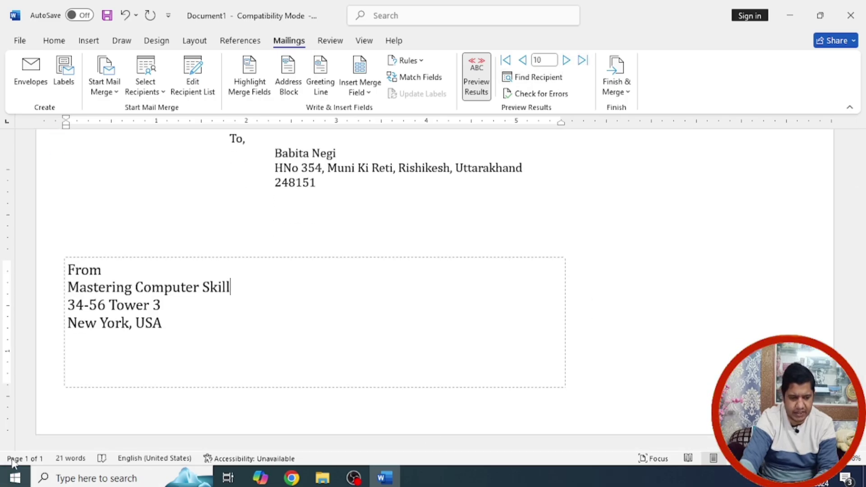
scroll(463, 337, up, 2)
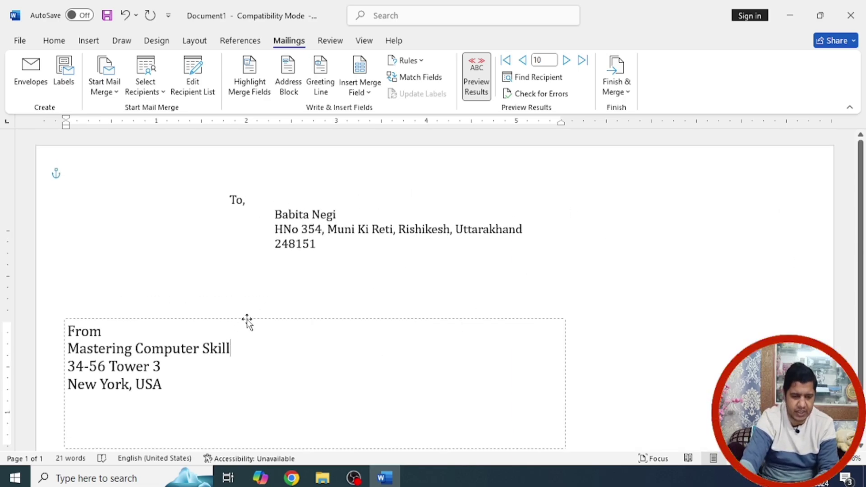
Step: Nudge the From box right and enlarge the recipient block text to 12 pt
drag(245, 323, 256, 319)
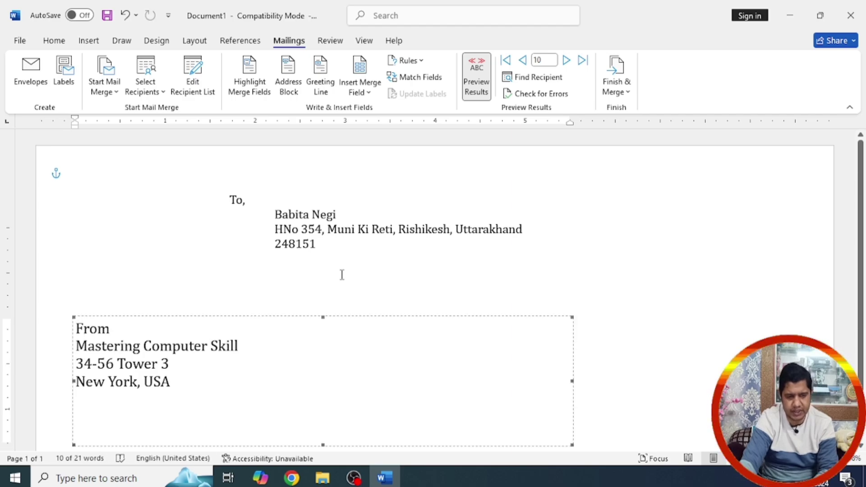
click(332, 237)
drag(331, 241, 232, 199)
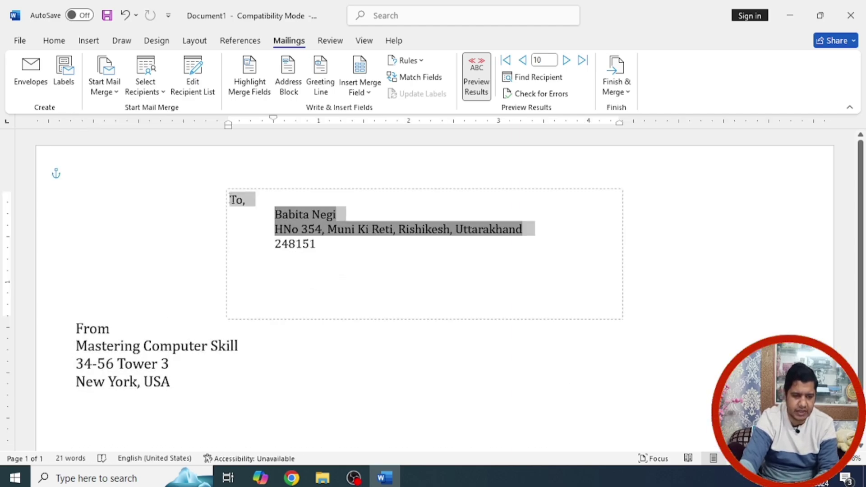
click(319, 250)
drag(318, 313, 232, 200)
click(55, 42)
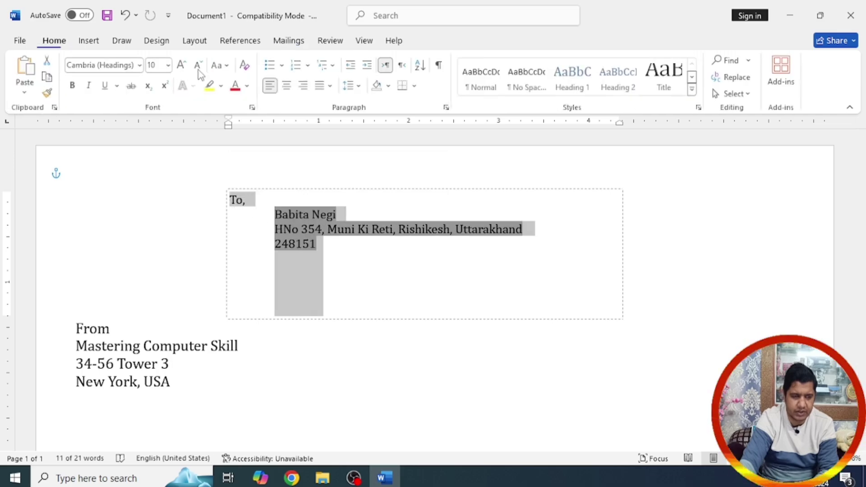
click(183, 66)
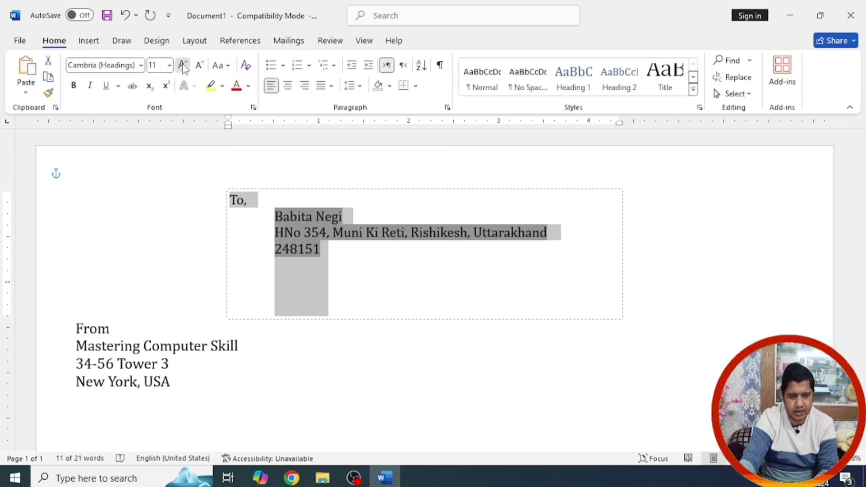
click(183, 65)
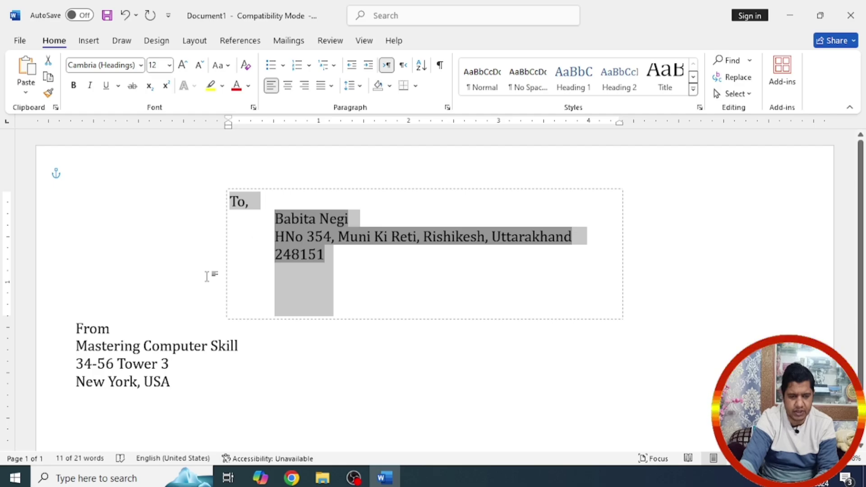
click(209, 274)
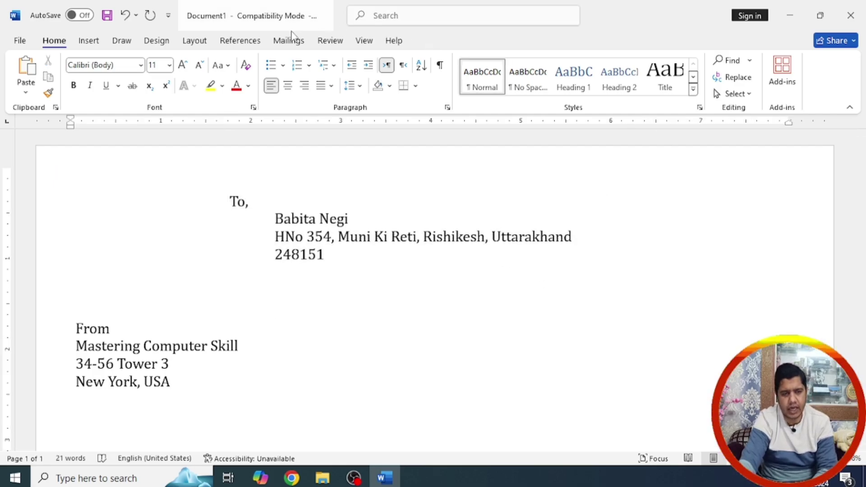
Step: Merge all recipient records into Envelopes1, a new 10-page document, via Edit Individual Documents
click(290, 41)
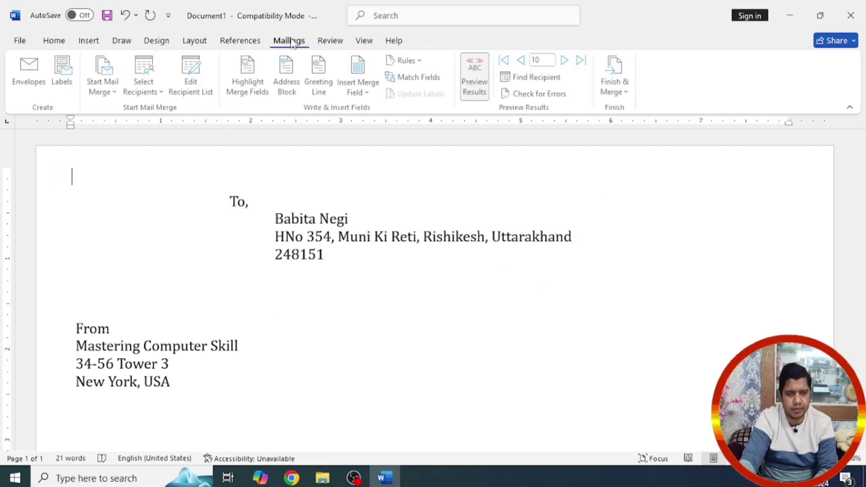
click(616, 76)
click(639, 113)
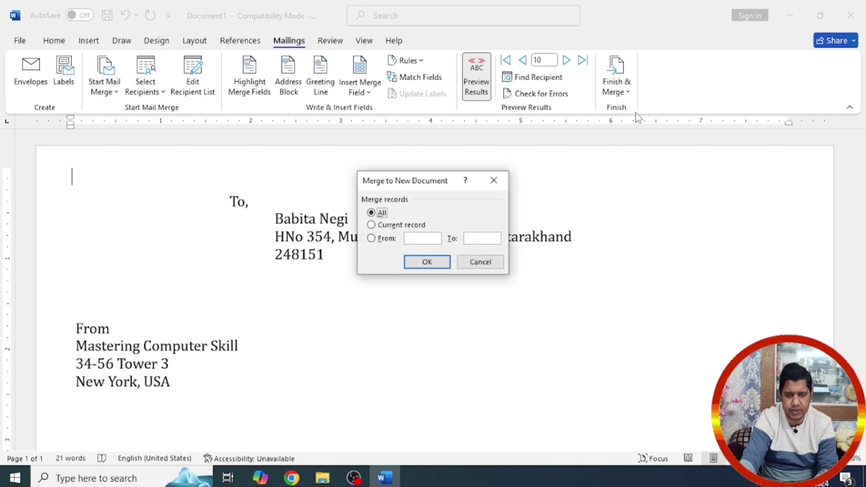
click(427, 261)
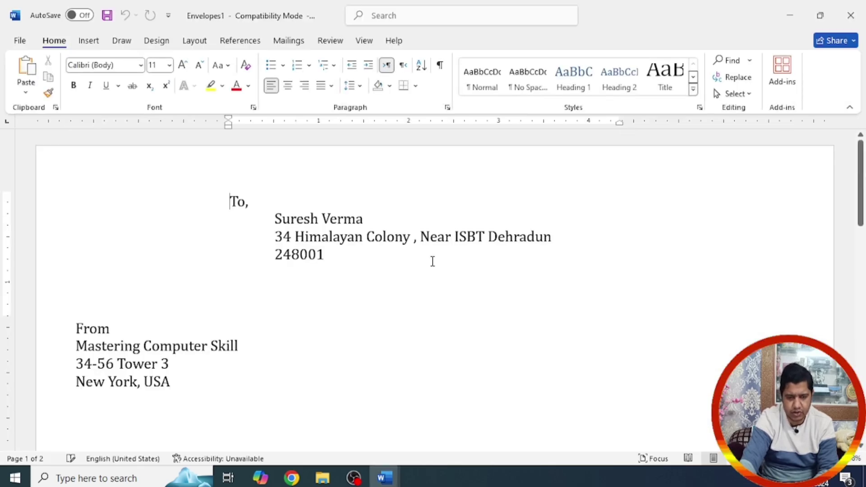
click(861, 155)
mouse_move(861, 154)
mouse_down()
mouse_move(862, 383)
mouse_move(861, 154)
mouse_up()
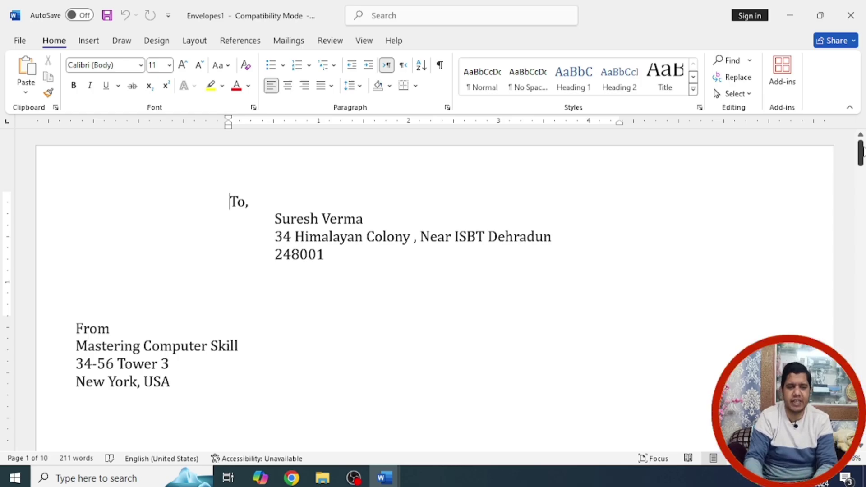
click(289, 40)
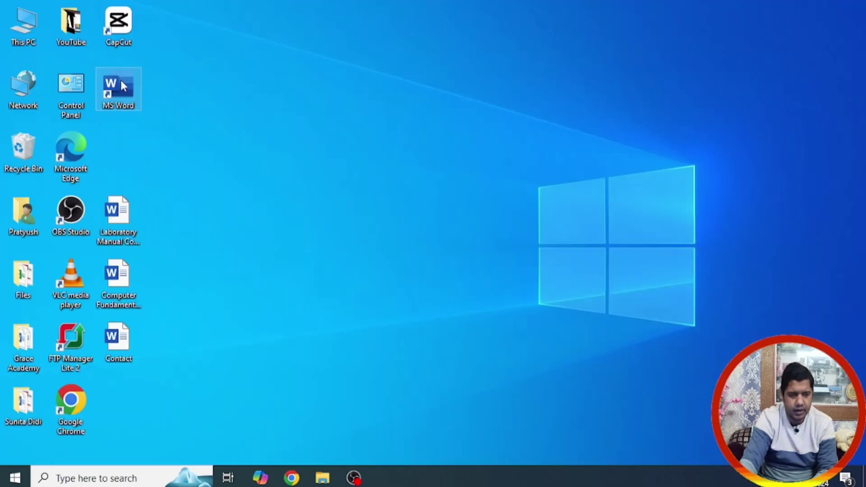
Step: Relaunch Word, create blank Document1 and show the Review tab
double_click(120, 78)
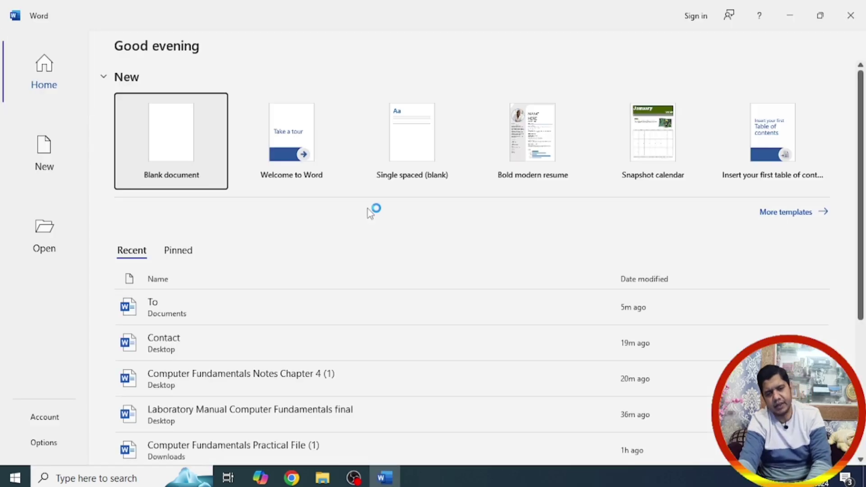
click(184, 152)
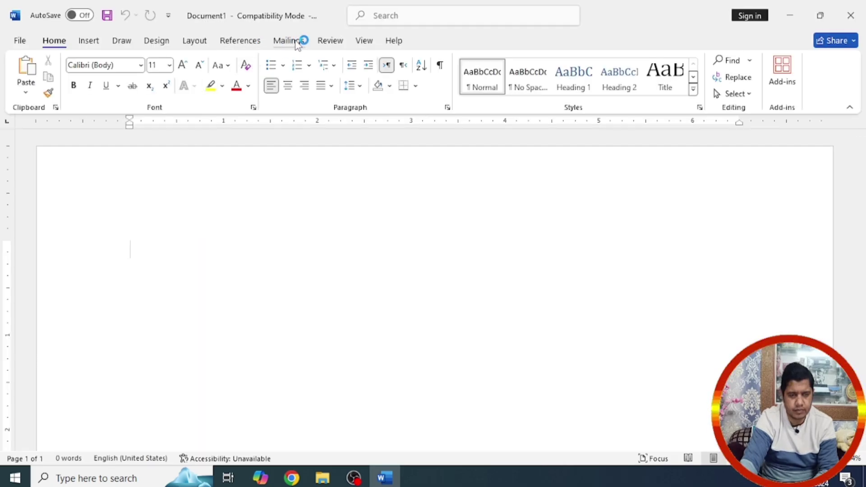
click(331, 40)
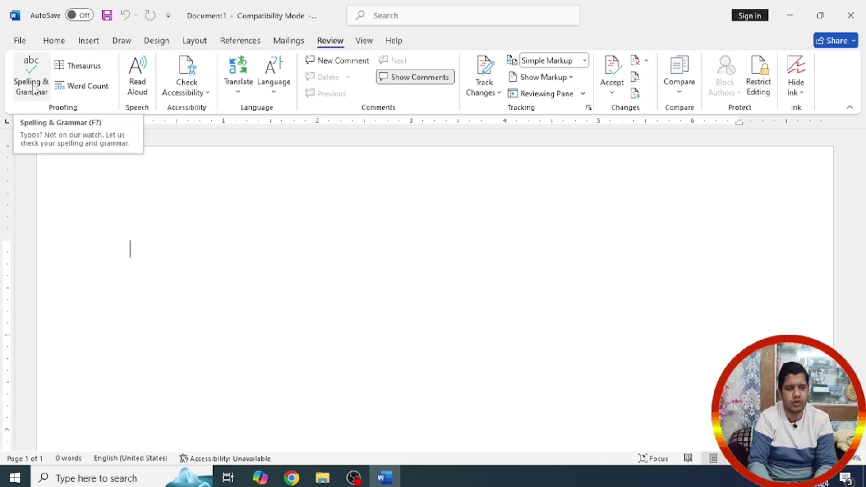
Step: Fill the page with =Rand() sample paragraphs and confirm the spelling check is clean
click(33, 88)
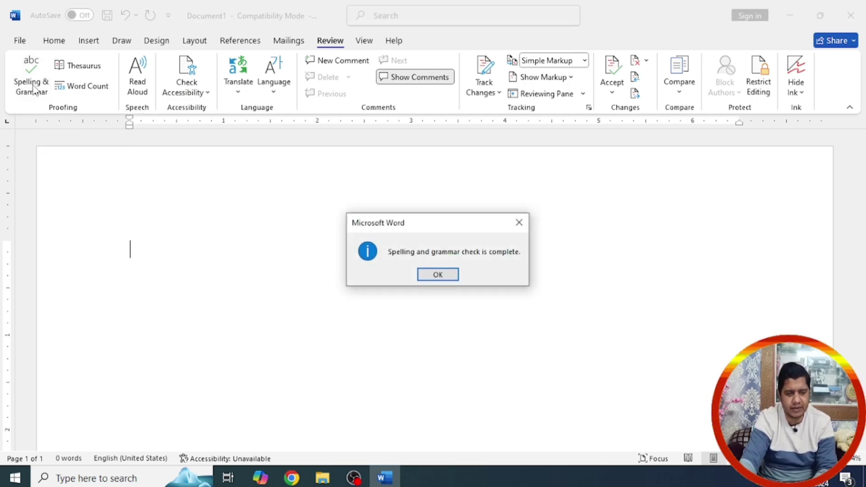
click(440, 275)
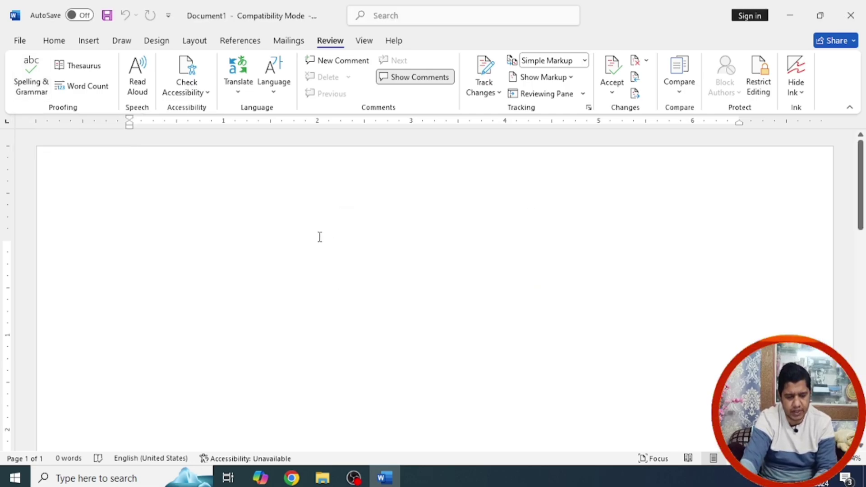
text(=RAnd)
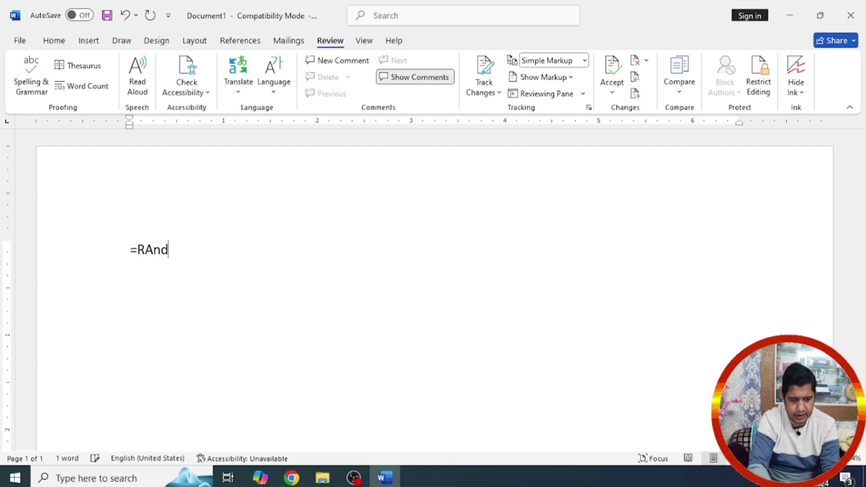
text(())
key(Return)
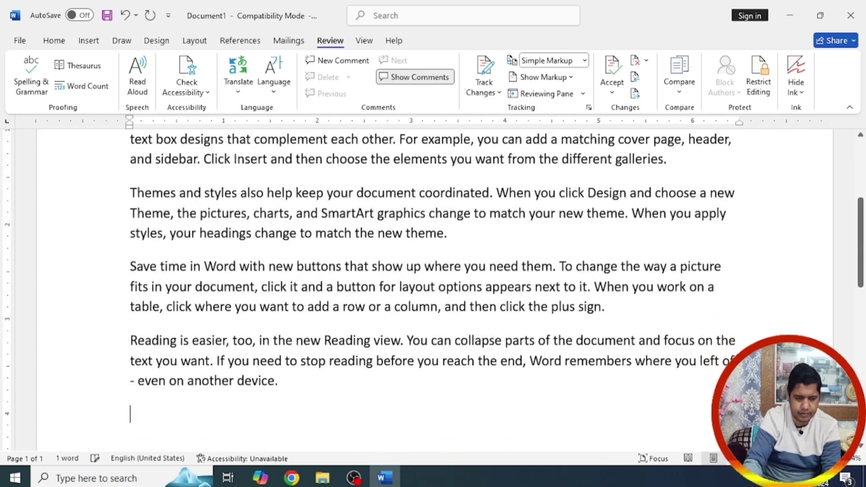
click(40, 88)
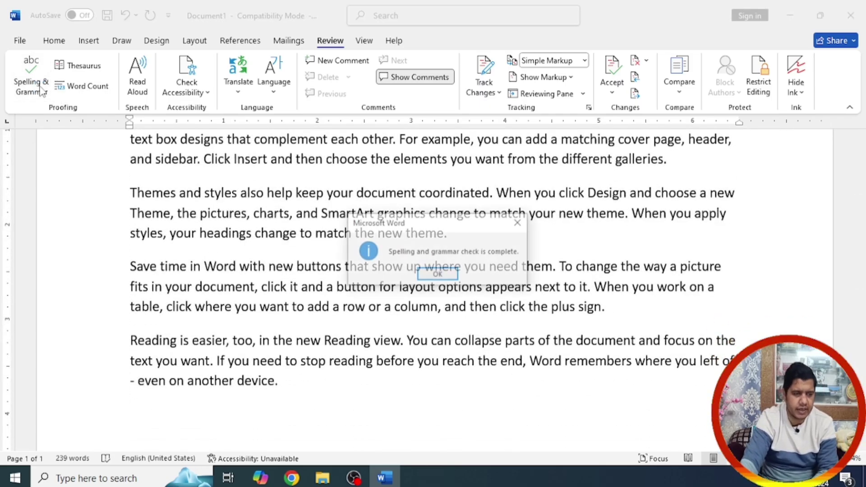
click(437, 274)
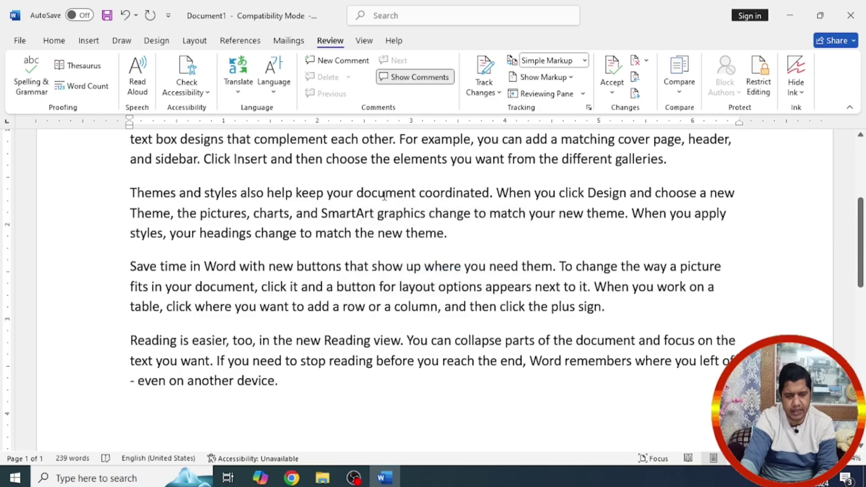
Step: Introduce the typos docment, opions, hedings and Inert by deleting single letters
key(BackSpace)
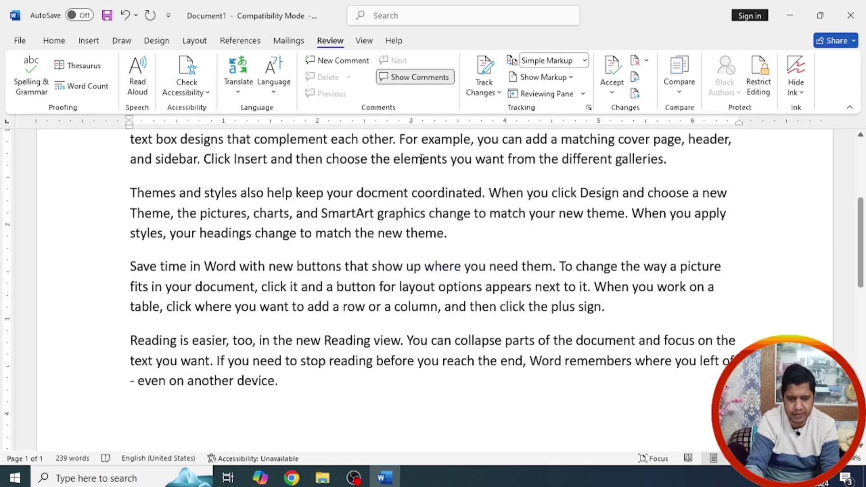
click(454, 286)
key(Delete)
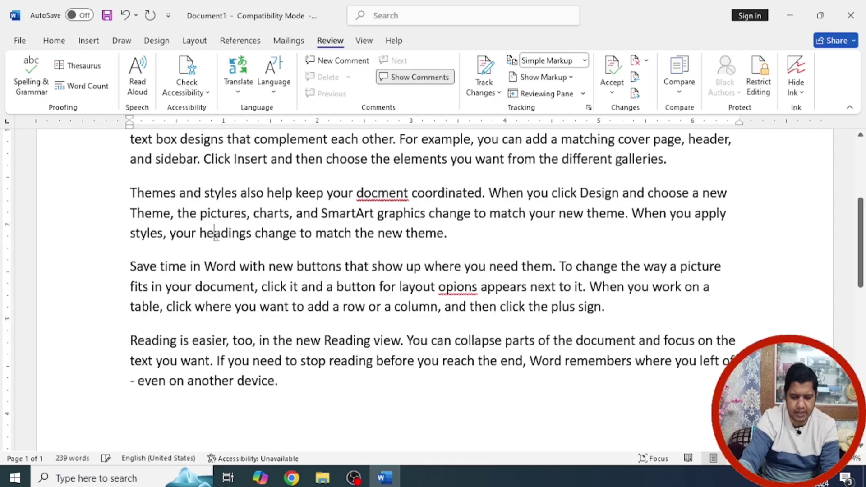
key(Delete)
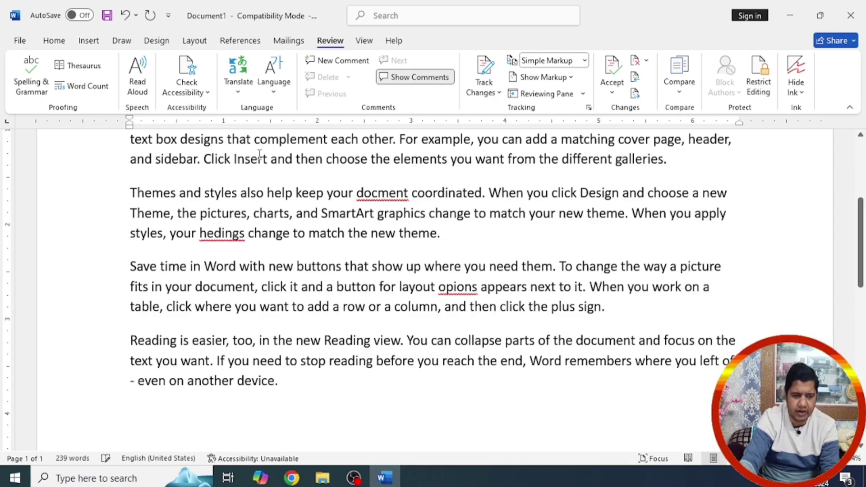
click(248, 162)
key(BackSpace)
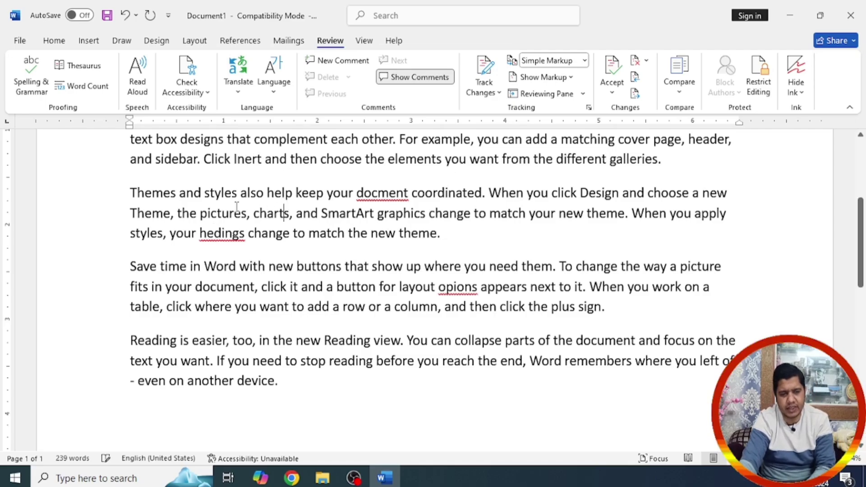
Step: Run Spelling & Grammar, accepting headings, options and document as corrections
click(32, 74)
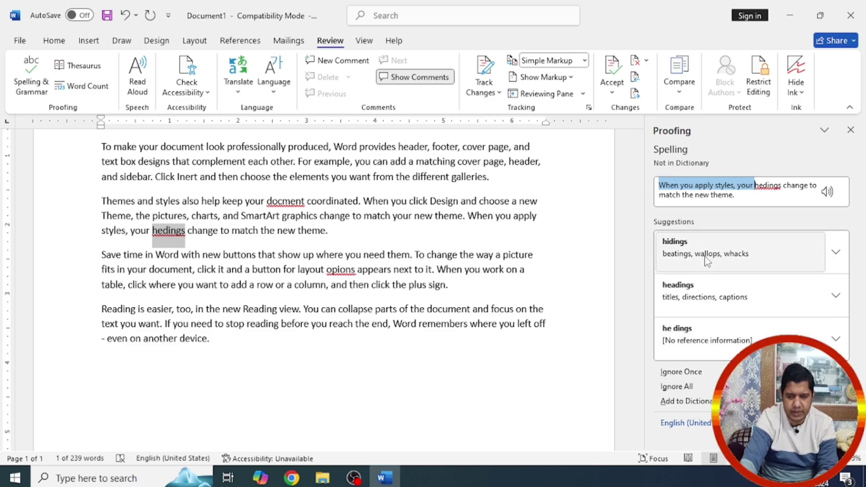
click(689, 296)
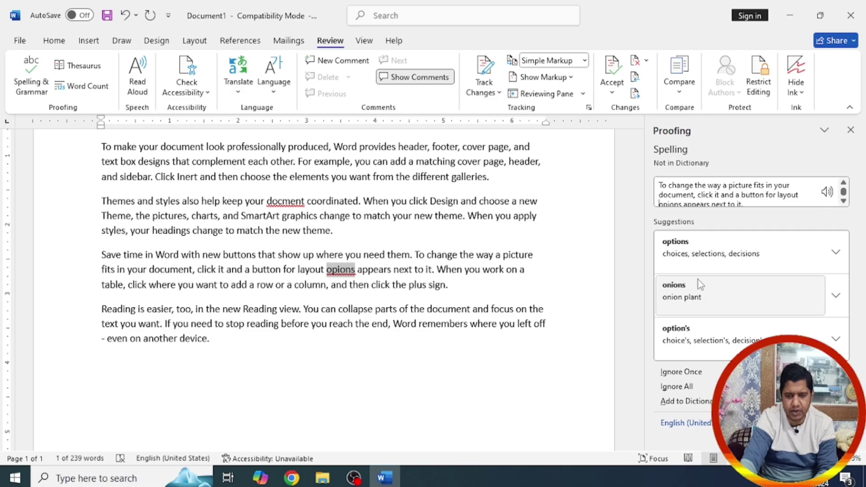
click(718, 260)
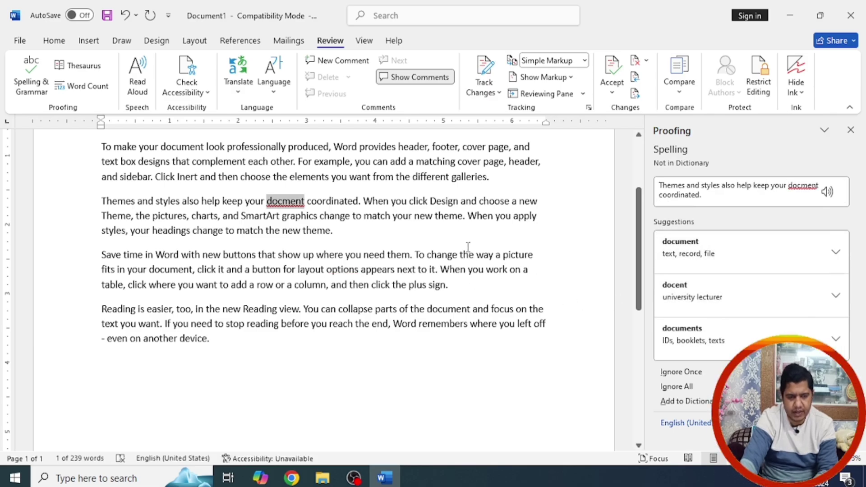
click(697, 248)
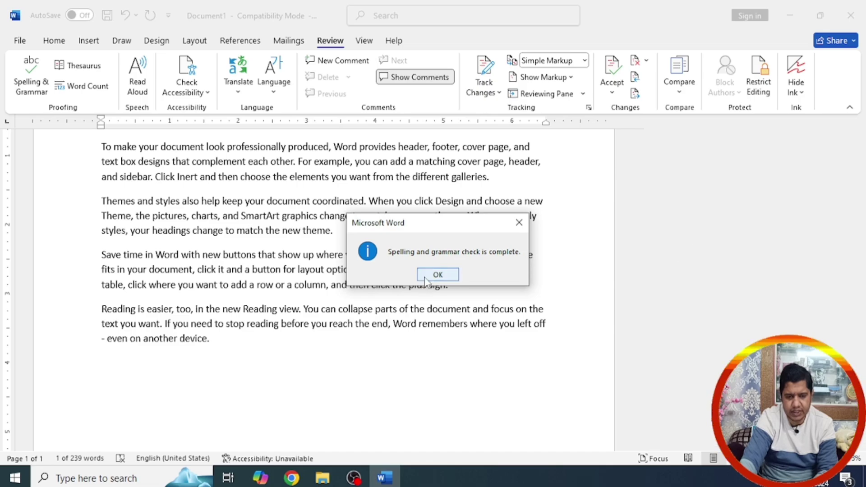
click(438, 275)
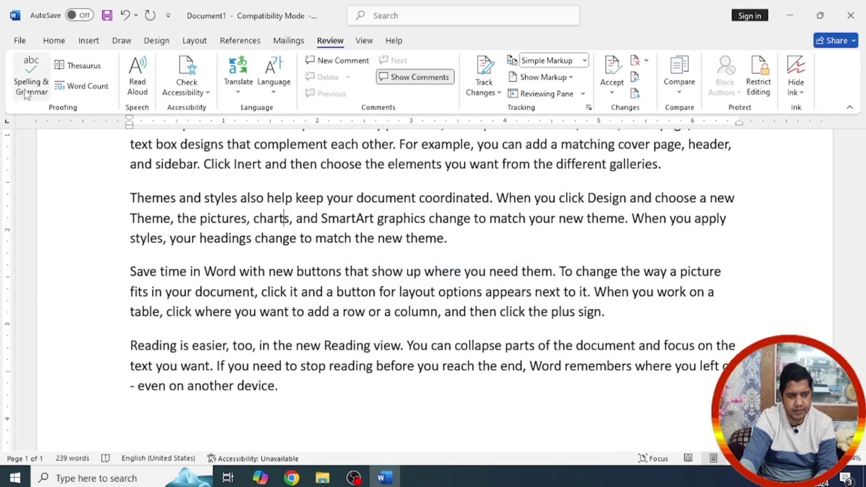
Step: Restore Uttarakhand and separate it from 'galleries.' with a space
key(ctrl+z)
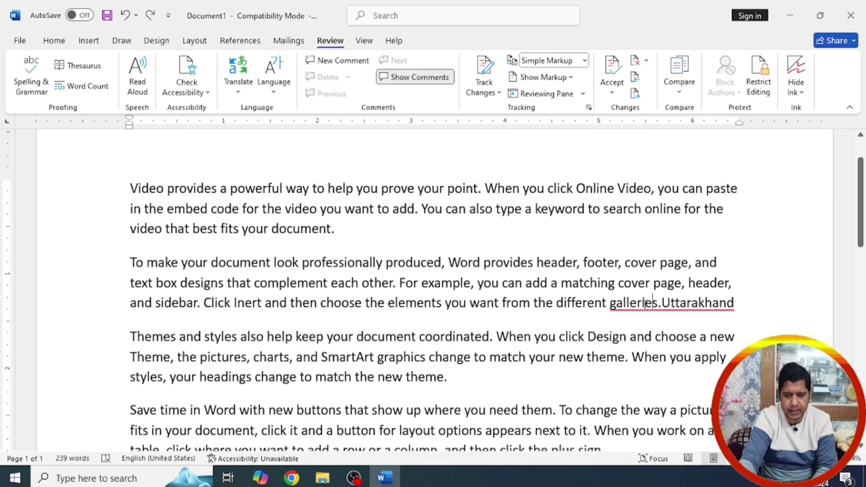
double_click(653, 302)
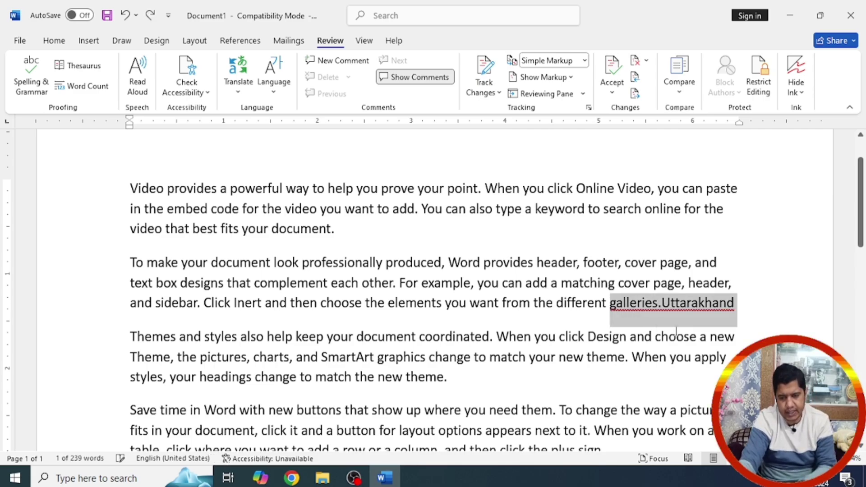
click(659, 305)
right_click(659, 305)
click(587, 111)
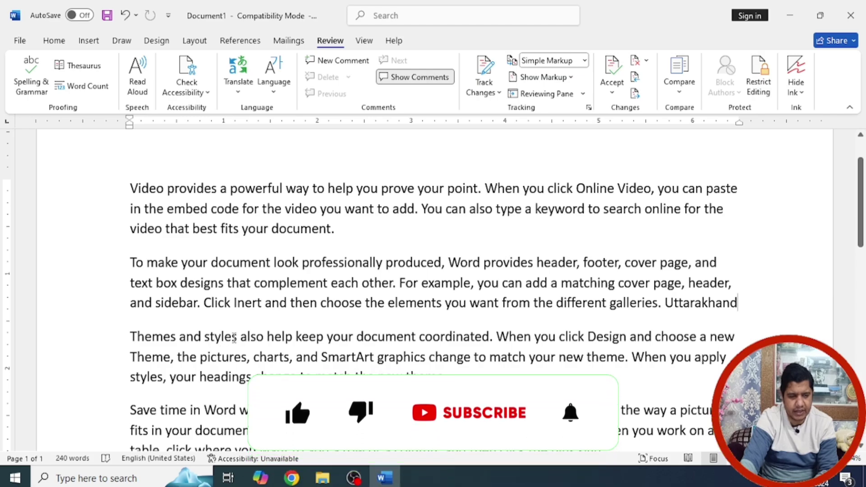
Step: Reduce the gap between 'also' and 'help' to a single space, then rerun the spelling check
click(268, 336)
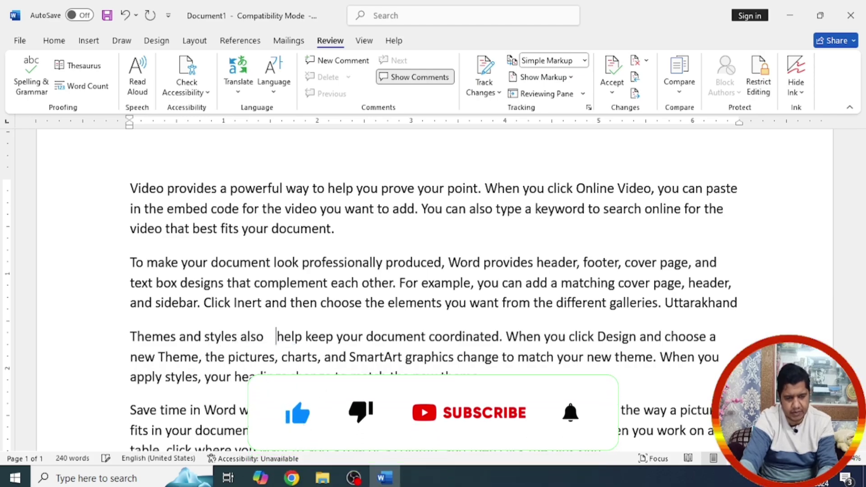
key(Up)
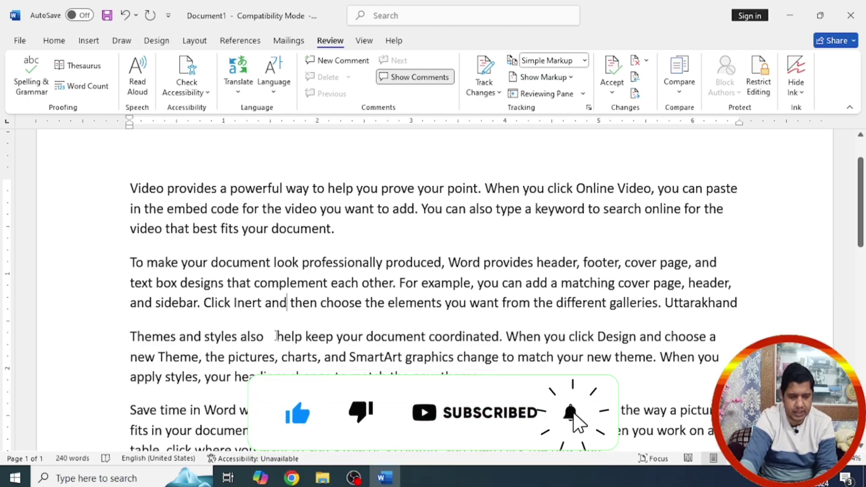
click(276, 336)
key(BackSpace)
key(BackSpace)
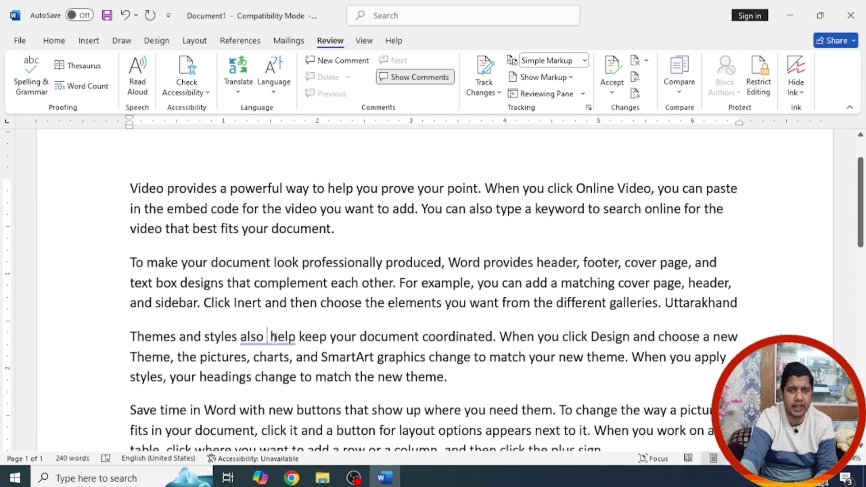
right_click(275, 338)
click(236, 108)
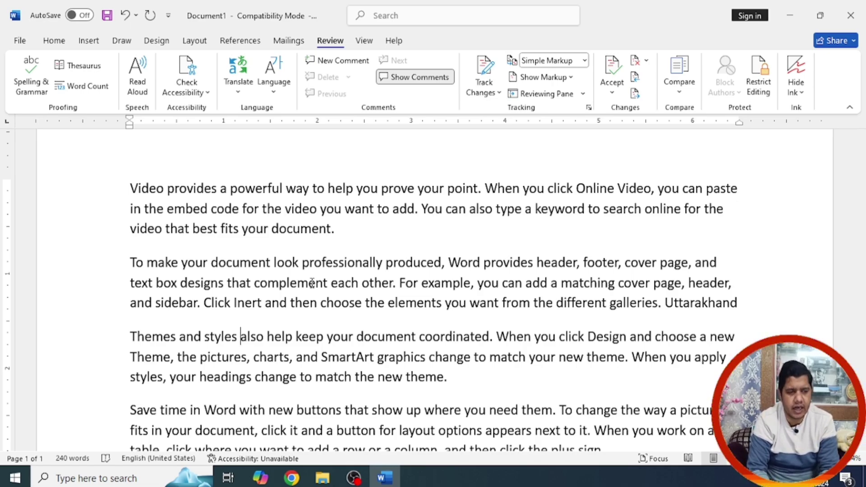
key(F7)
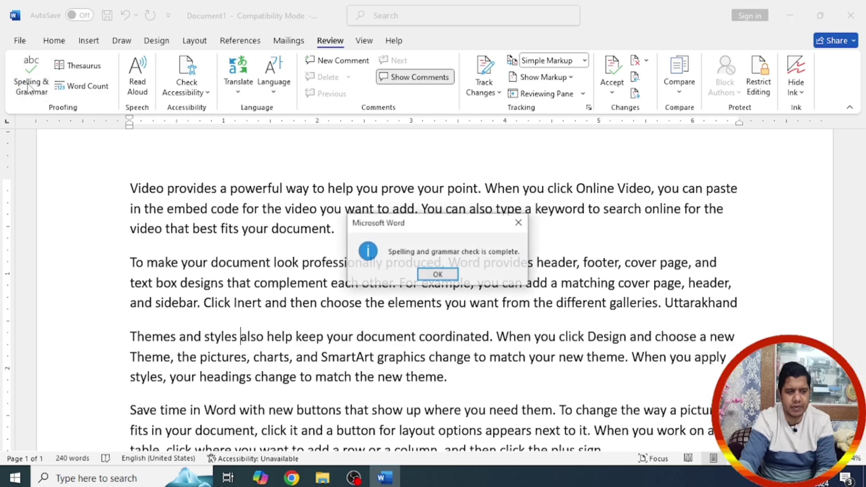
Step: Close the spelling and grammar check complete message with OK
click(438, 275)
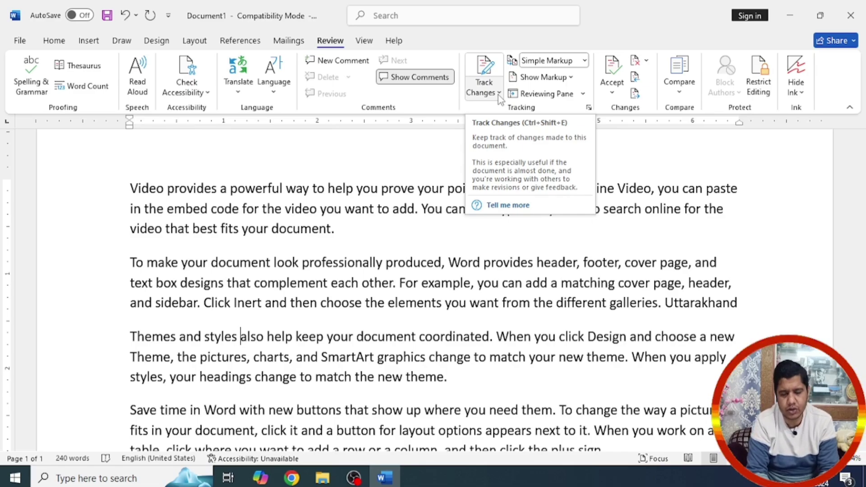
Step: Turn on Track Changes, insert gibberish into 'look' and delete 'that complement' through 'Uttarakhand'
click(498, 81)
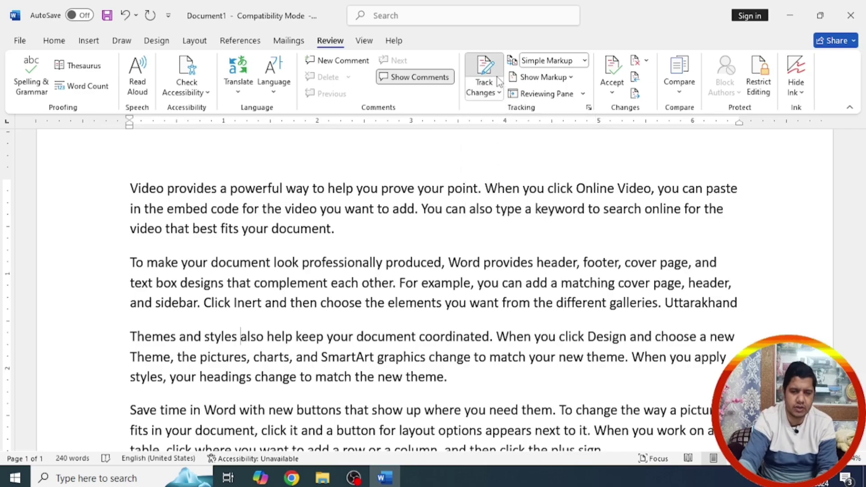
click(280, 273)
text(sdjsjjl sdsads)
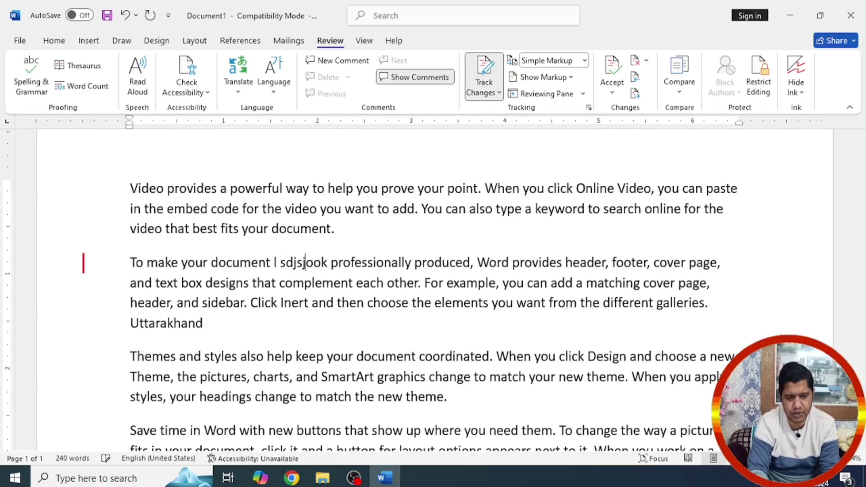
drag(293, 284, 370, 345)
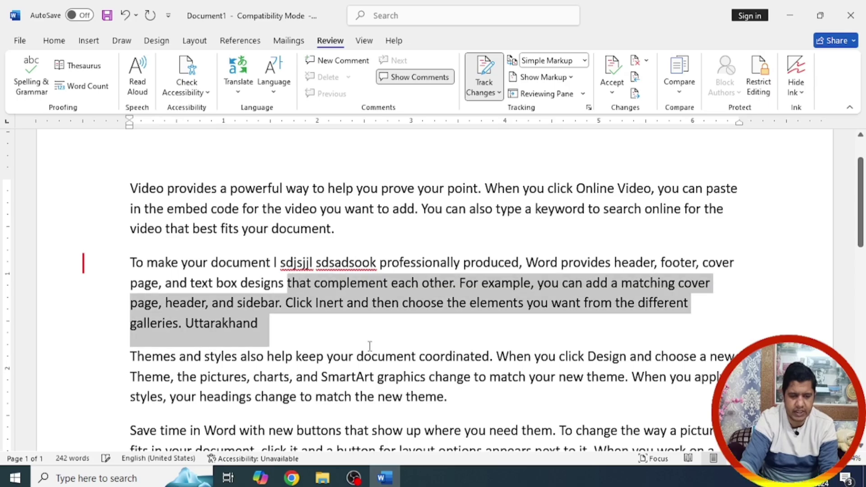
key(Delete)
Step: Type over 'your headings' through 'a button for' and insert gibberish into 'add'
scroll(361, 316, down, 10)
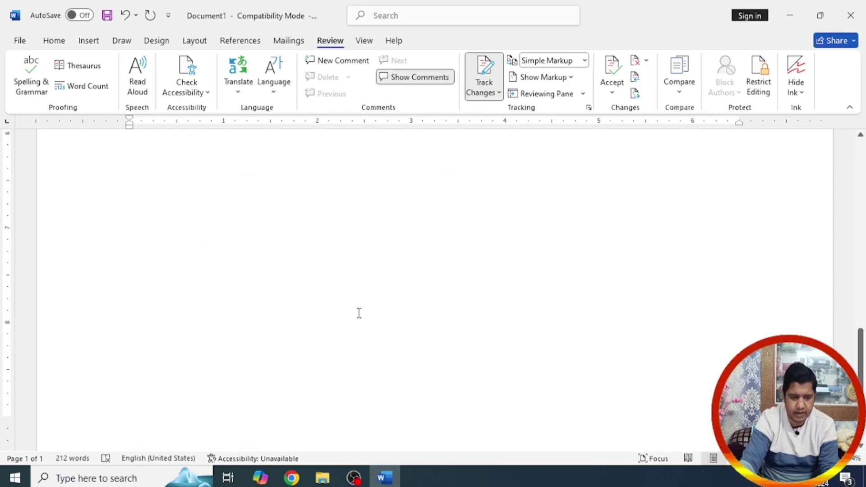
scroll(347, 309, up, 10)
drag(352, 324, 381, 377)
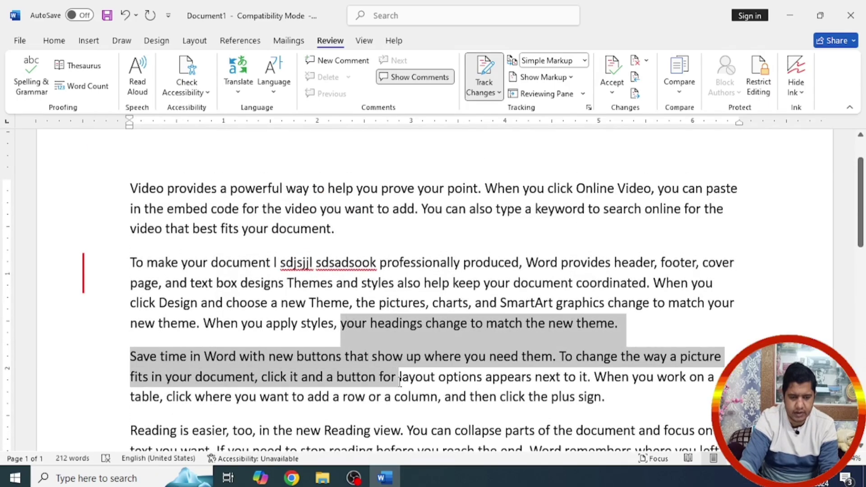
text(dsdsajd lsla)
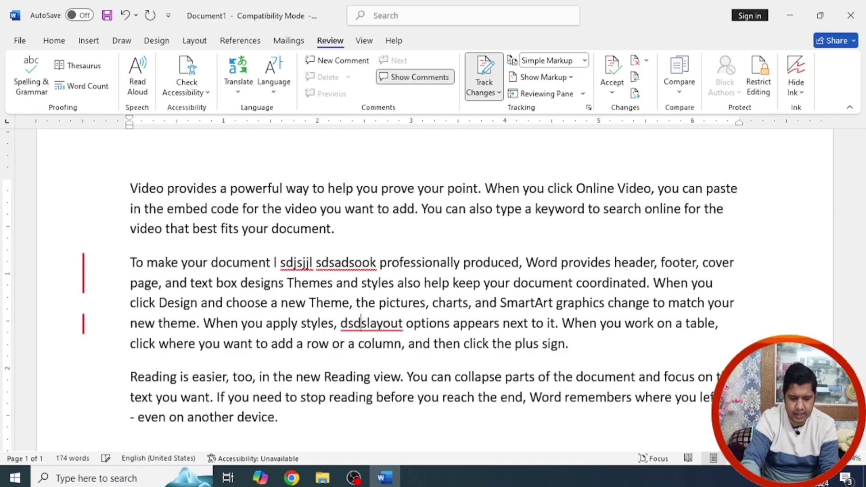
click(414, 208)
text(djksahd sajd jkskjdhsadas kjdsakjd hsakjdh)
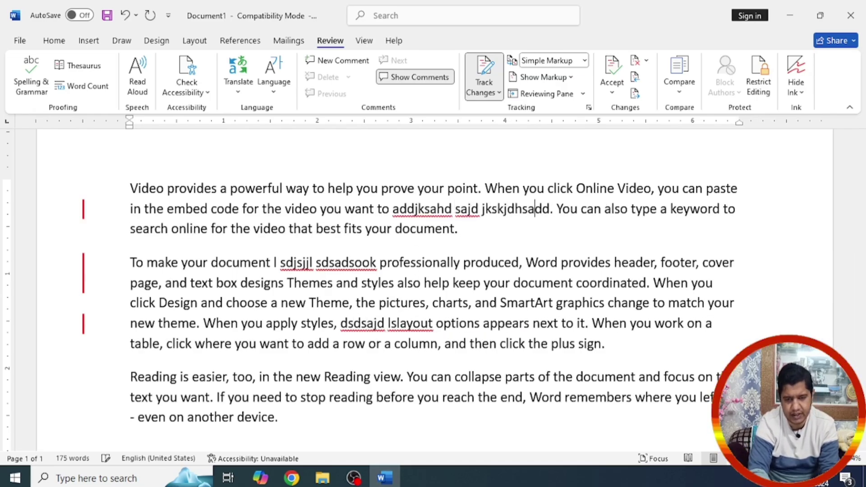
text(sakjdh )
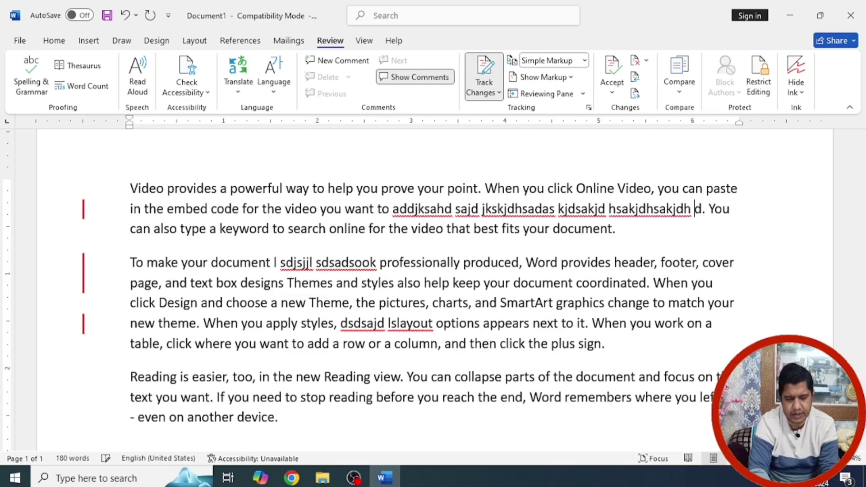
text(sjdh sajdsadsahd skjdh)
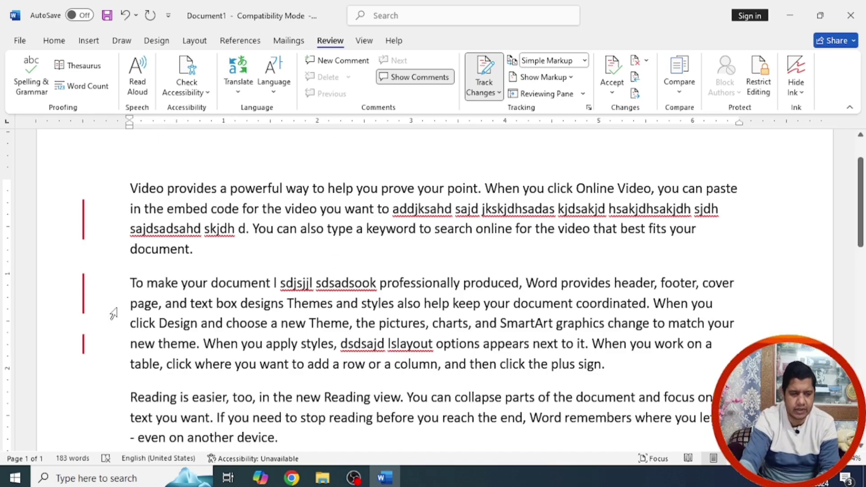
Step: Accept the first three tracked changes one at a time with Accept and Move to Next
click(613, 96)
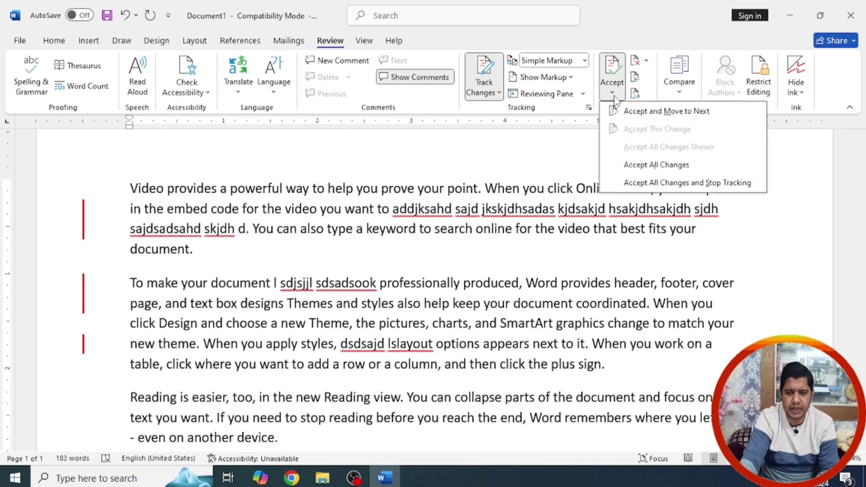
click(659, 116)
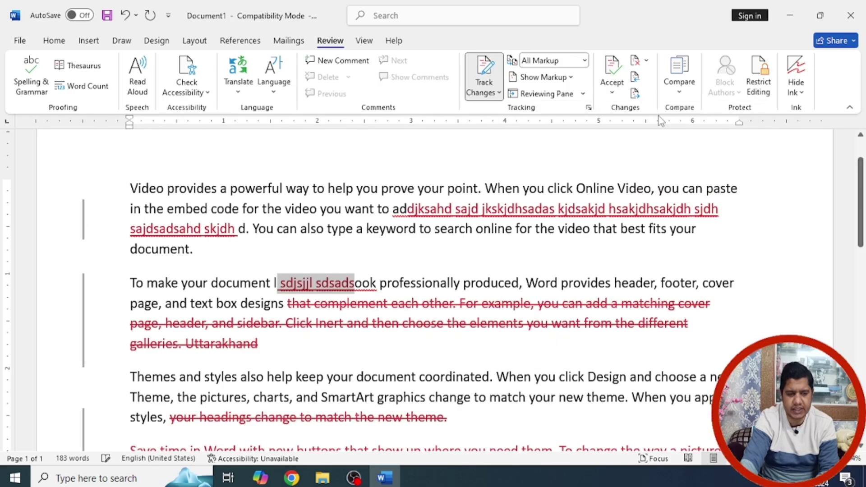
click(613, 93)
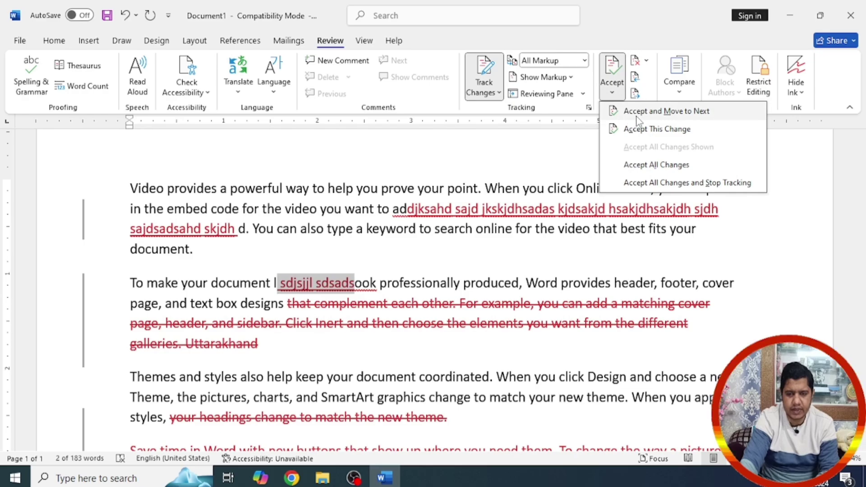
click(659, 115)
click(610, 94)
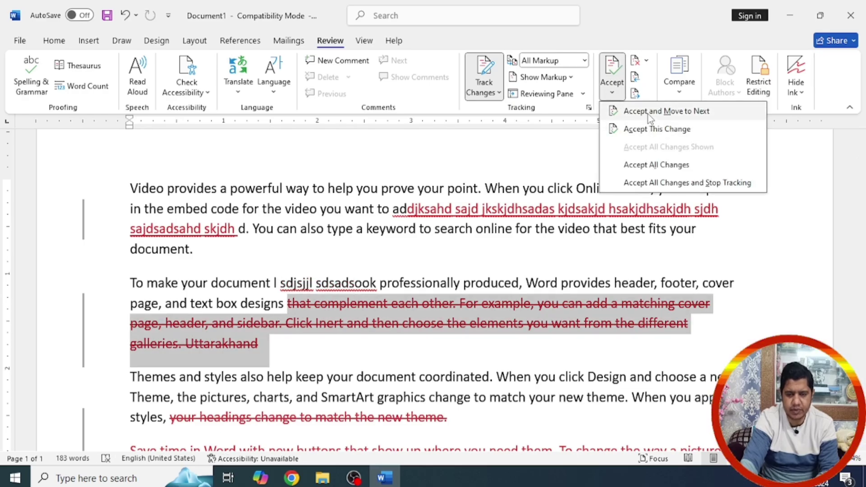
click(648, 115)
Step: Reject the tracked deletion, then reject all remaining tracked changes
click(612, 90)
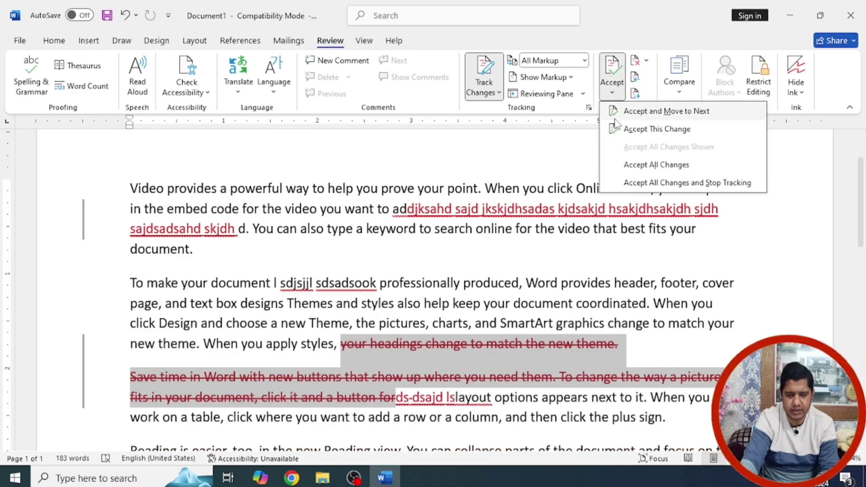
click(641, 60)
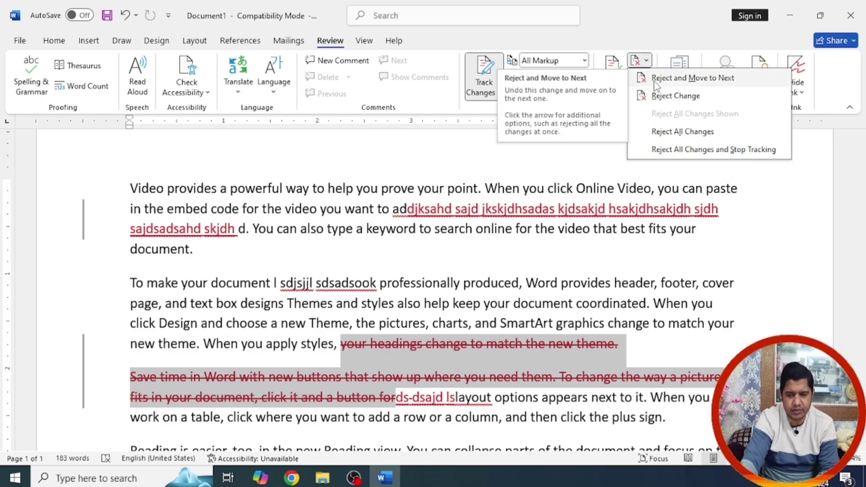
click(654, 84)
click(643, 60)
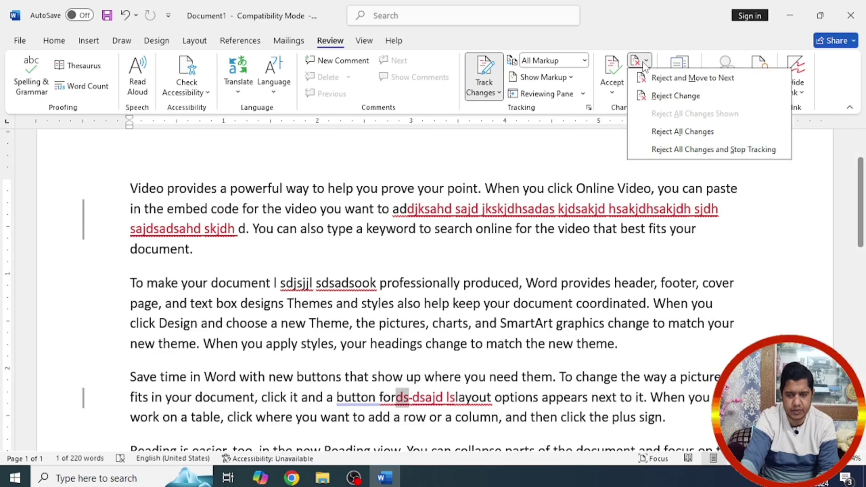
click(670, 132)
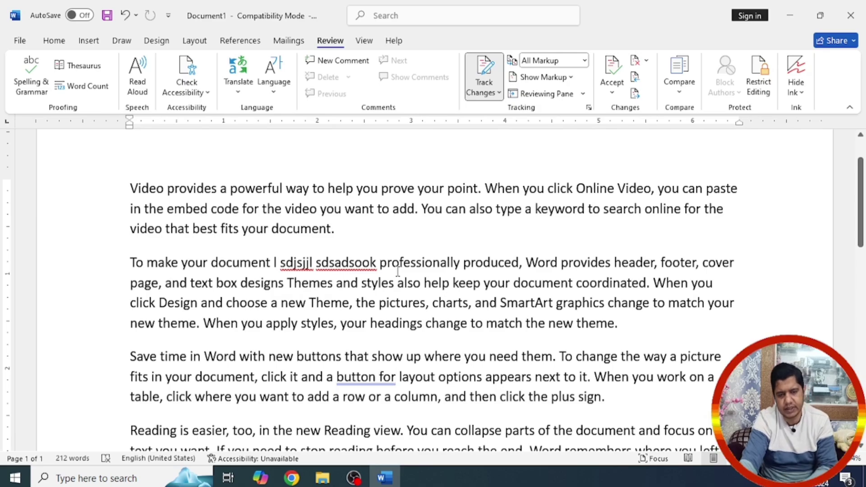
Step: Undo the leftover edits with Ctrl+Z to restore the original paragraphs
drag(281, 263, 358, 262)
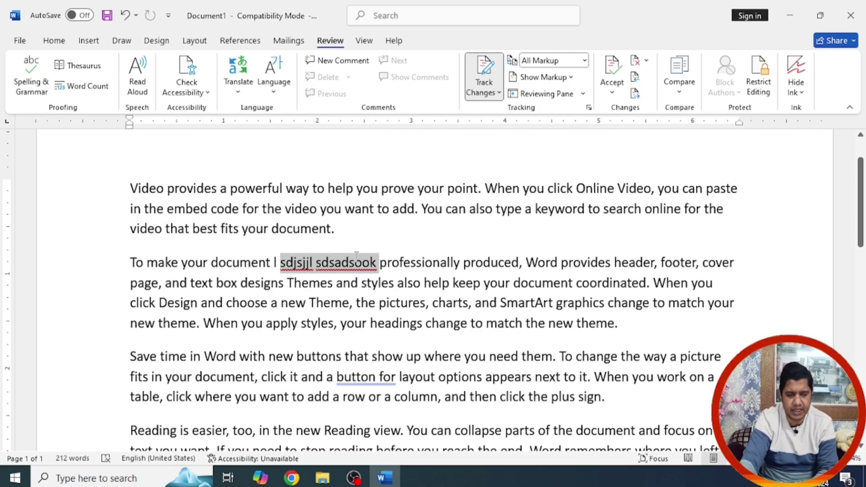
key(ctrl+z)
key(ctrl+z)
key(ctrl+z)
key(ctrl+z)
key(ctrl+z)
key(ctrl+z)
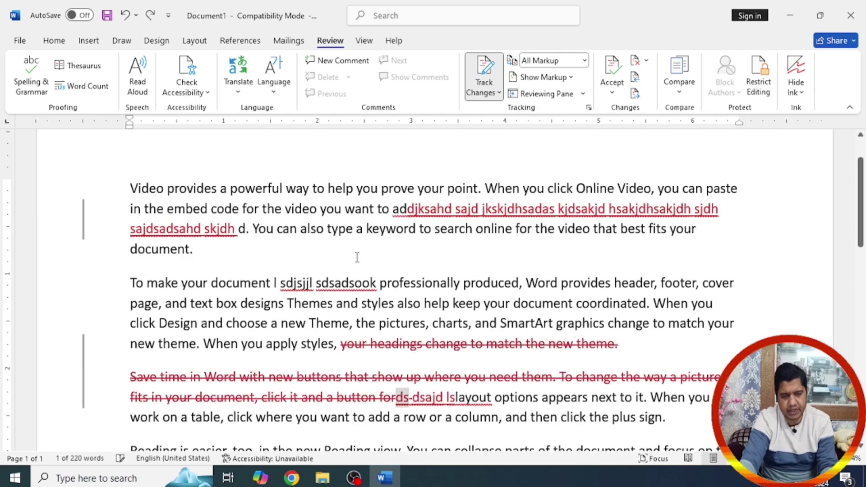
key(ctrl+z)
key(ctrl+z)
key(ctrl+z)
key(ctrl+z)
key(ctrl+z)
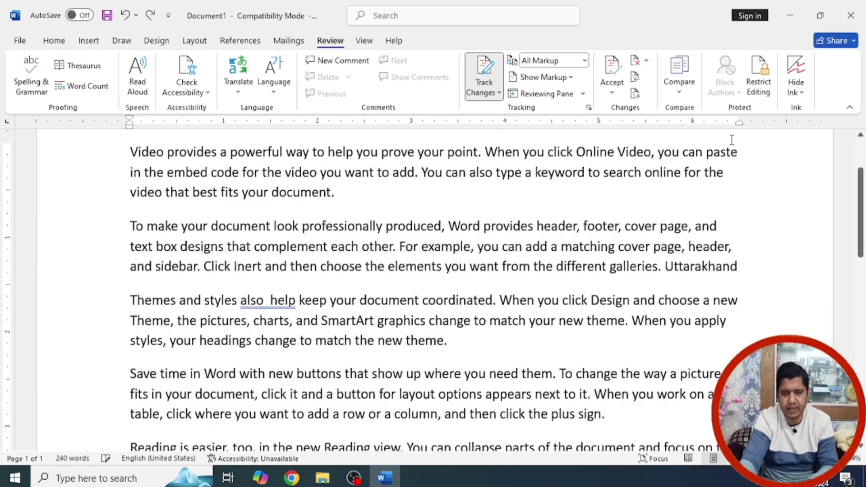
key(ctrl+z)
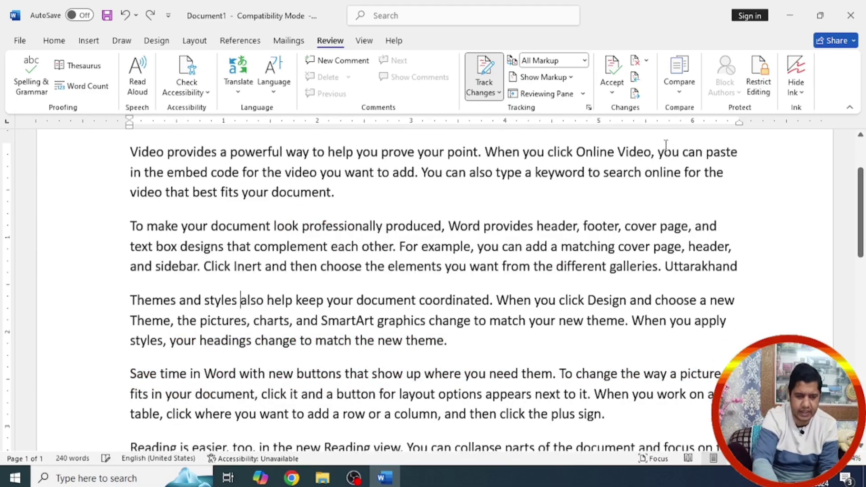
Step: Check the Accept and Reject menus without changing anything, then turn change tracking on
click(647, 61)
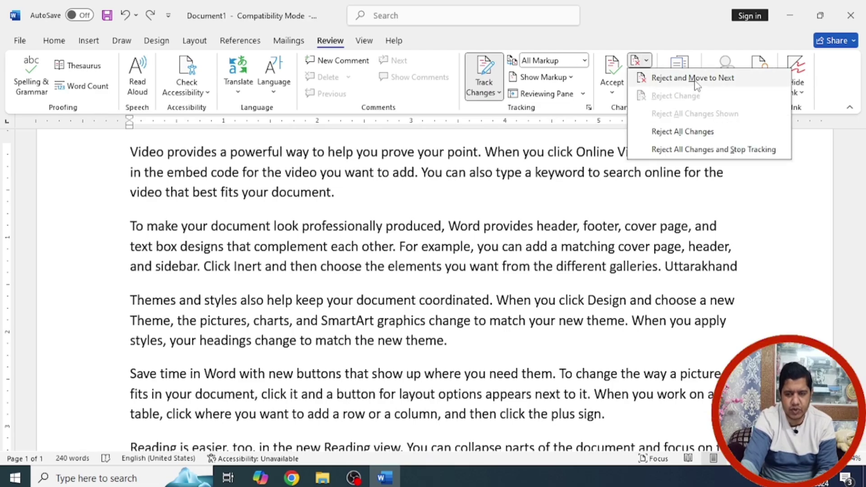
click(608, 97)
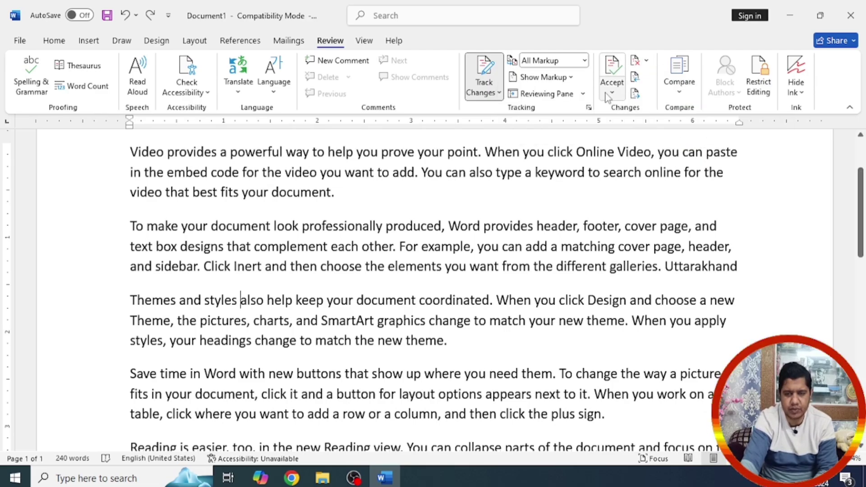
click(607, 94)
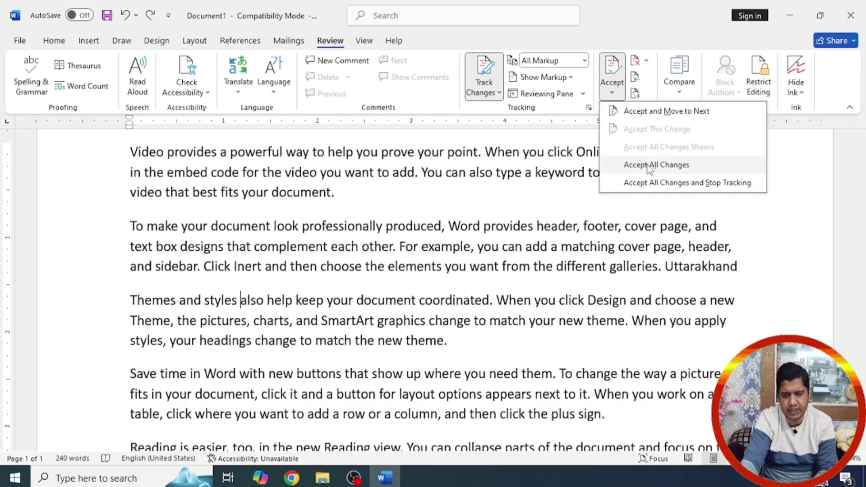
click(645, 63)
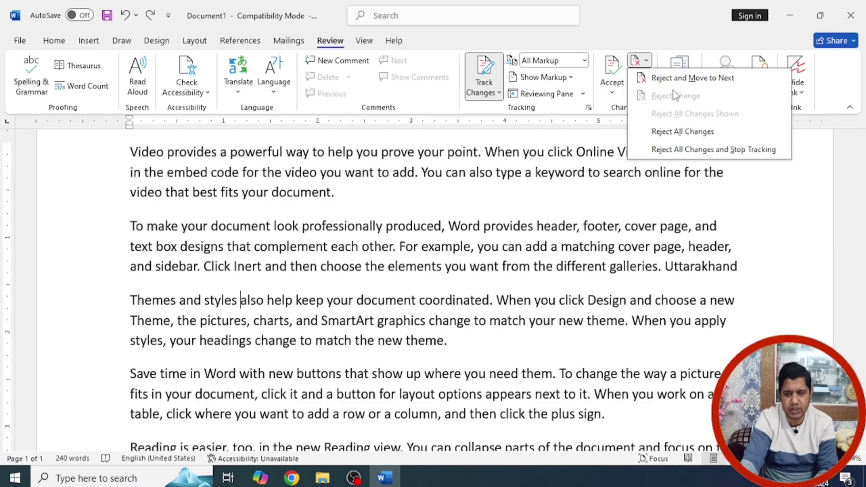
click(564, 203)
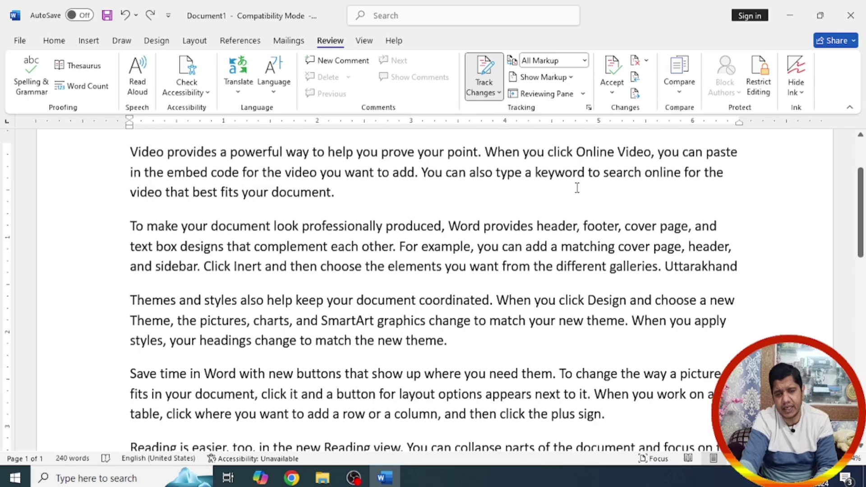
click(482, 68)
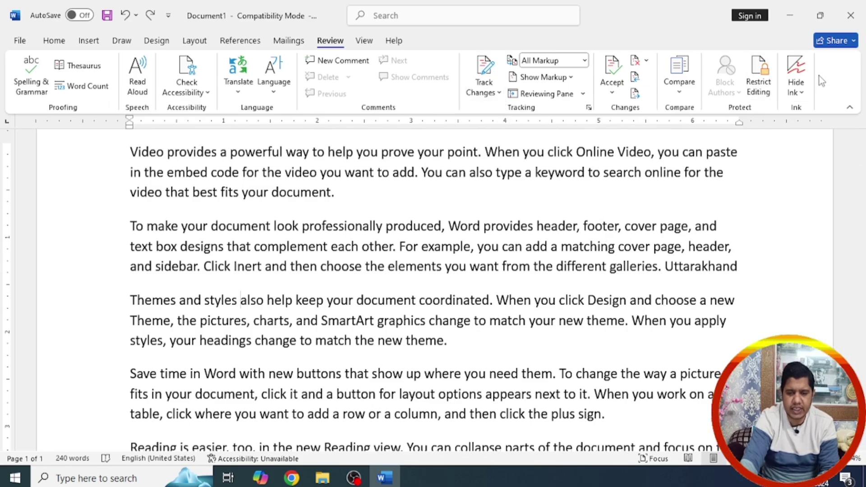
Step: Lock change tracking with a password, entered and confirmed
click(499, 93)
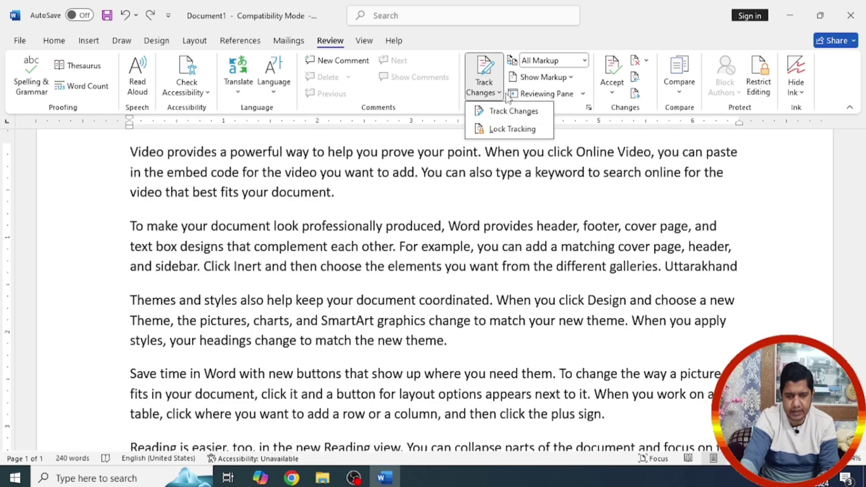
click(506, 130)
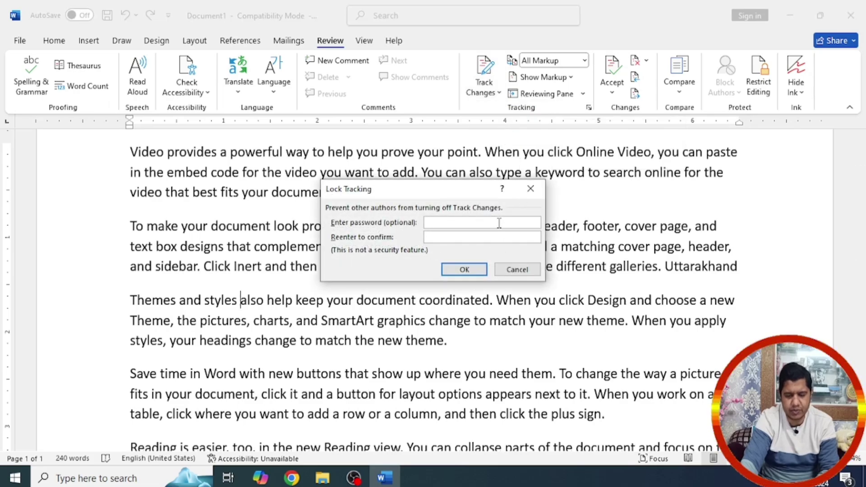
text(****)
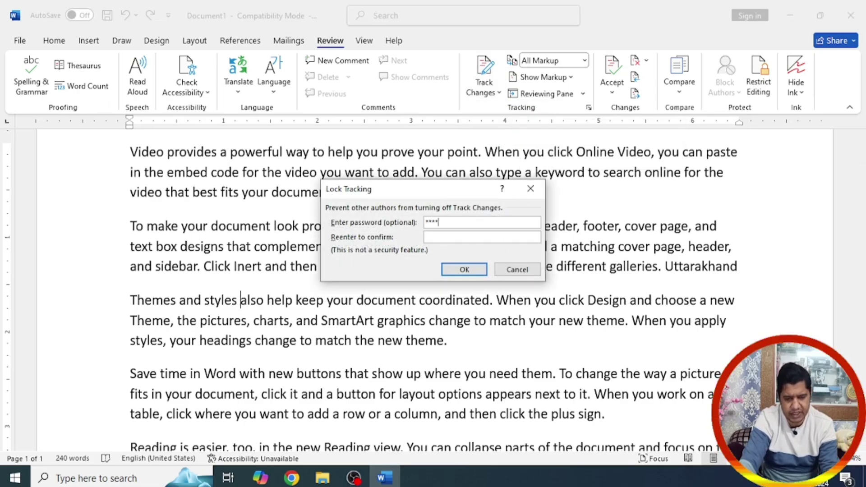
key(Tab)
text(***)
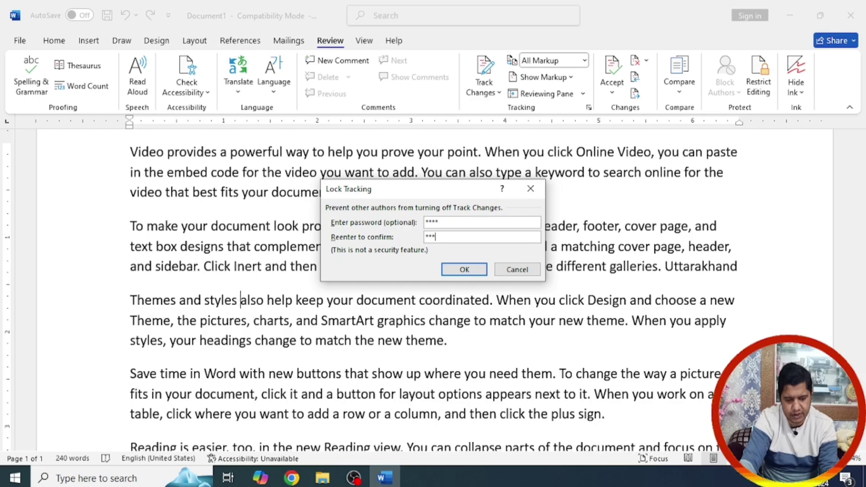
text(*)
click(464, 269)
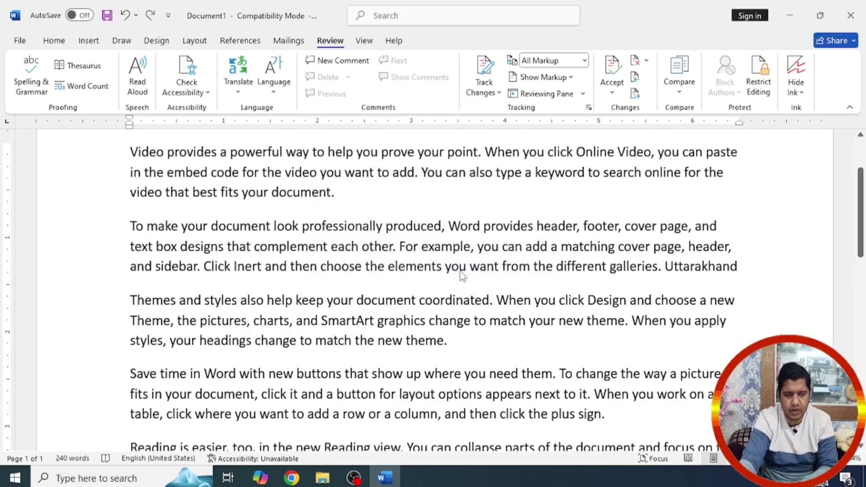
Step: Type several lines of gibberish inside 'You' as tracked insertions on new paragraphs
click(434, 173)
text(sdsads)
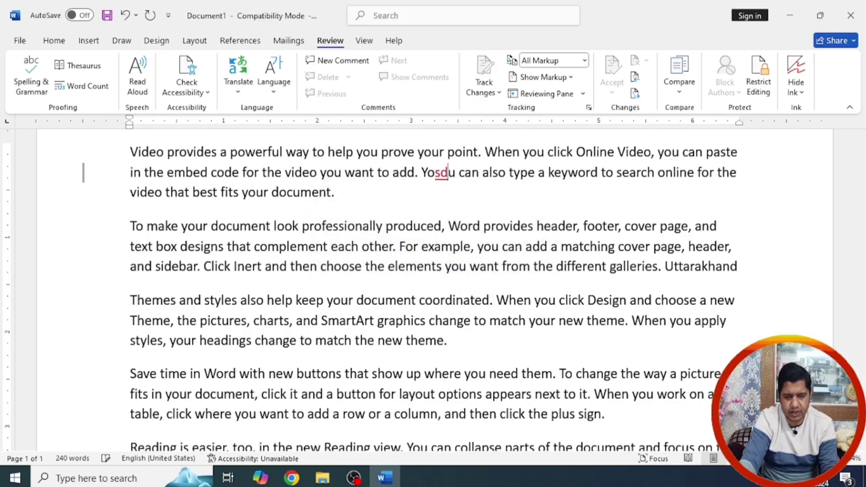
text( jdsa jdlsad)
key(Return)
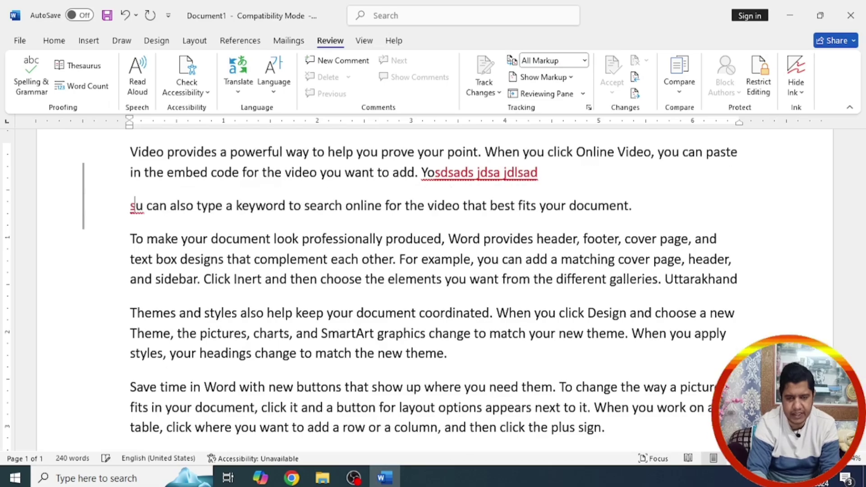
text(Sdas)
key(Return)
text(dsad)
key(Return)
text(sad sad'askdas)
key(Return)
text(d)
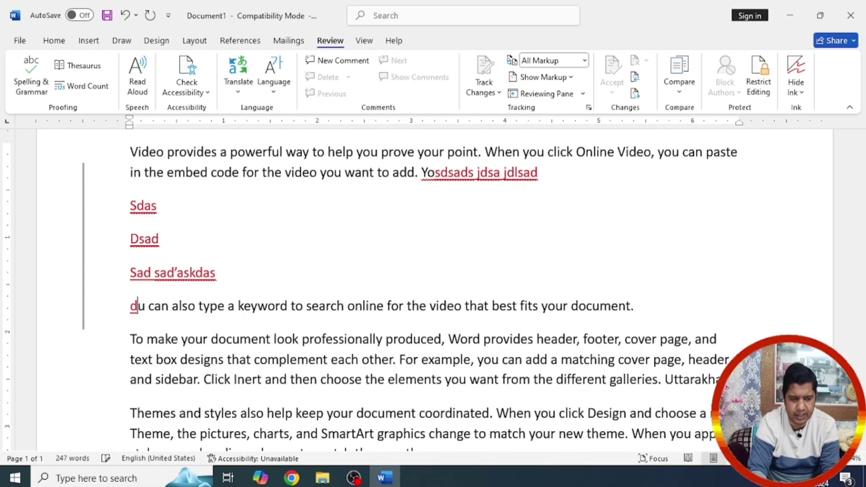
text( sdksaldksa;l ds)
key(Return)
text(Ds lakdsal kdsa)
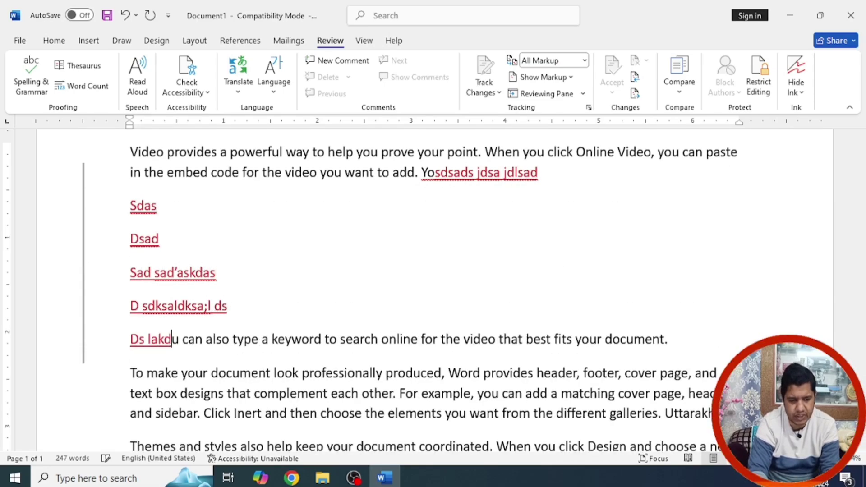
key(Return)
Step: Delete the passage from SmartArt through 'and' as a tracked deletion
scroll(423, 193, down, 10)
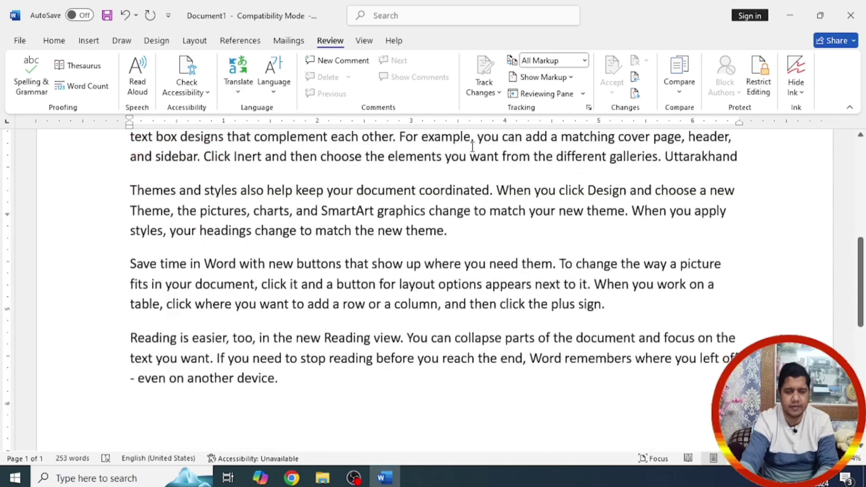
scroll(351, 198, up, 5)
drag(351, 198, 460, 290)
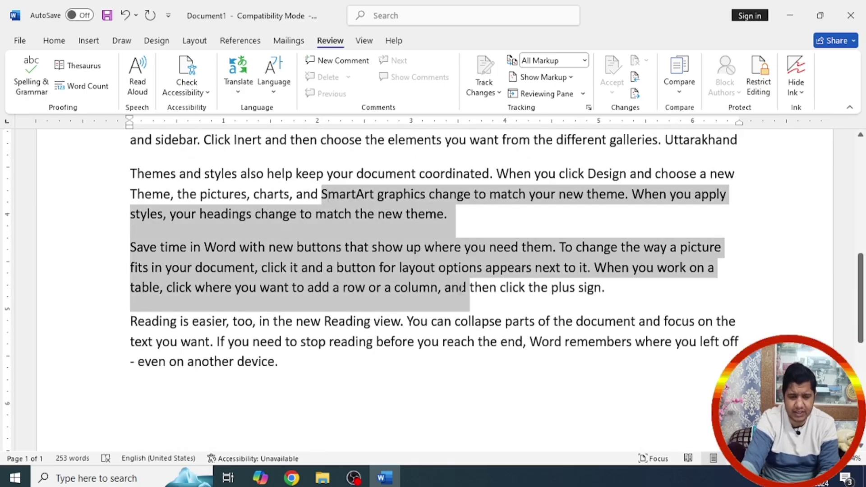
key(Delete)
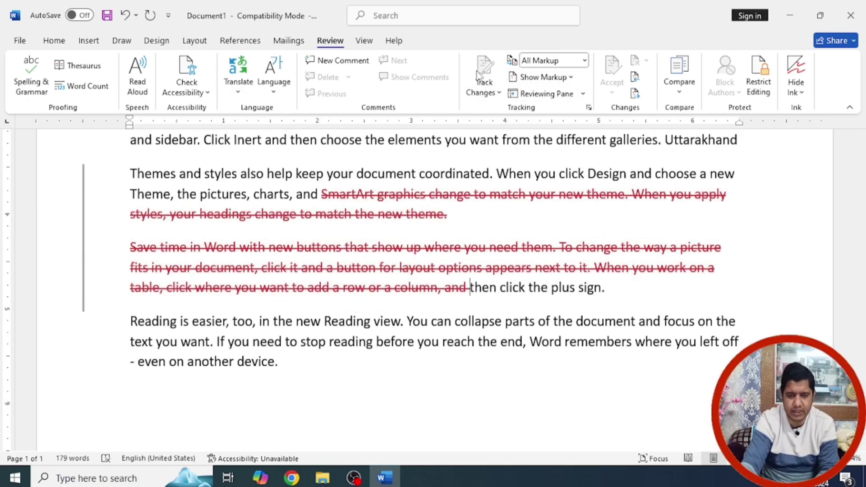
click(488, 84)
Step: Unlock tracking with the password, then open and cancel the Lock Tracking dialog
click(491, 129)
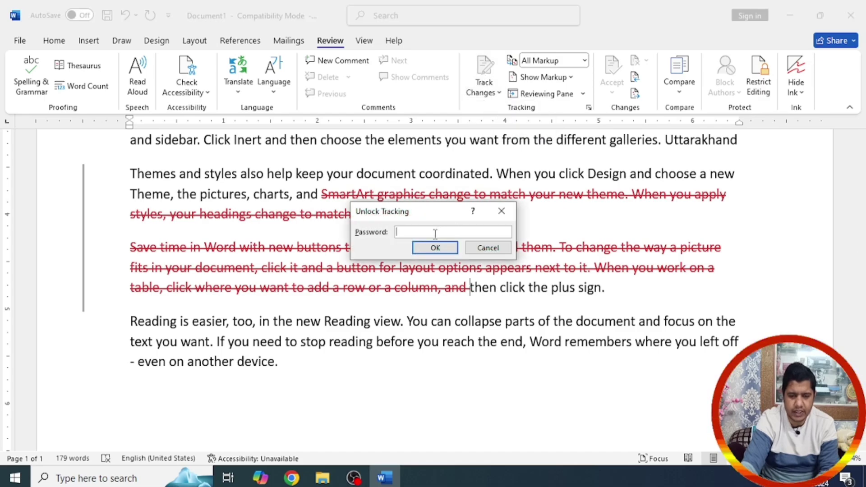
text(****)
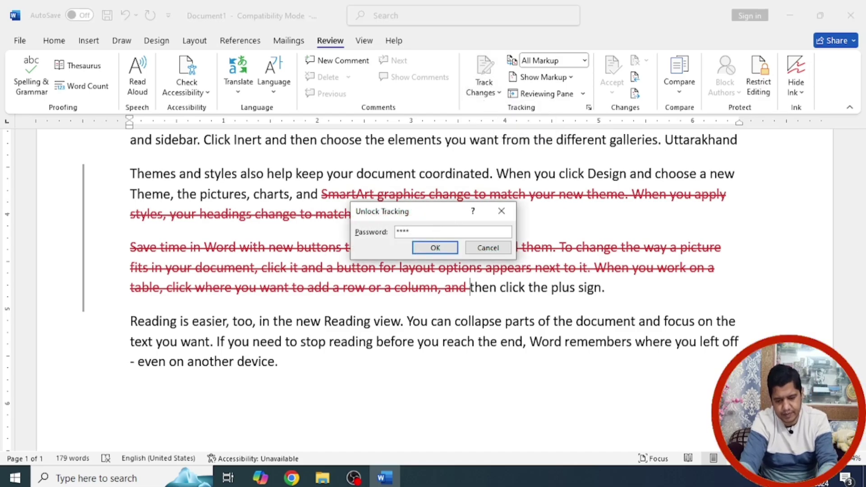
key(Return)
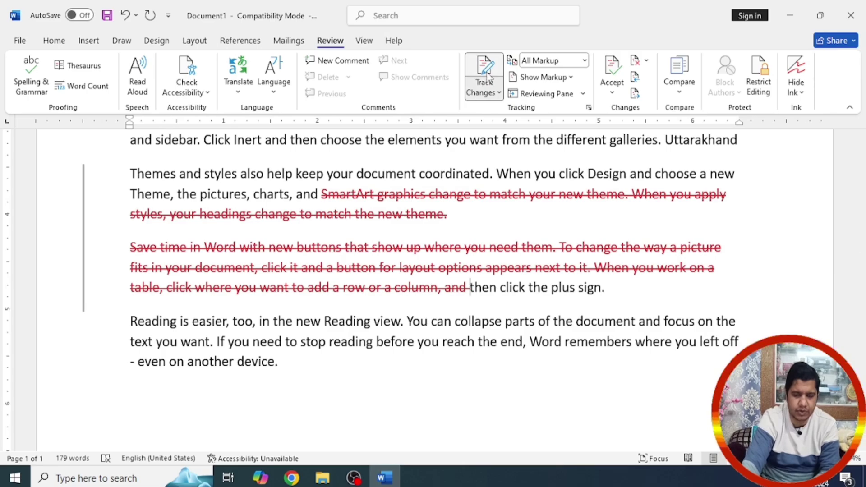
click(487, 100)
click(499, 129)
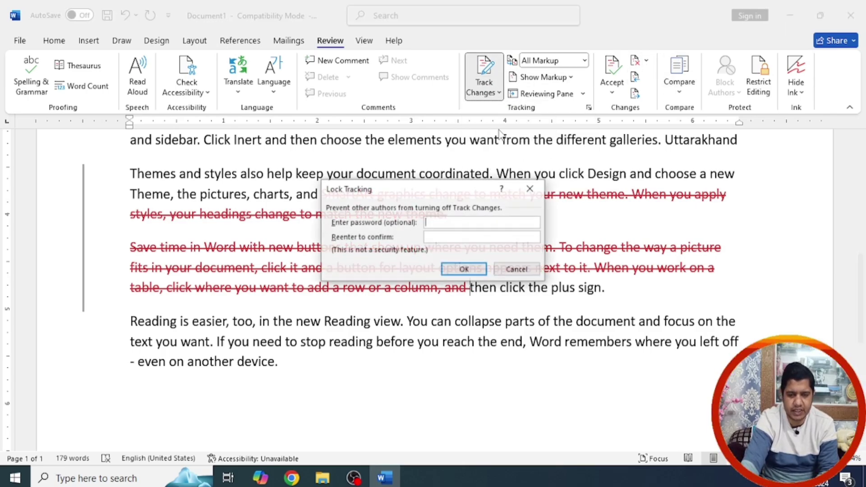
click(513, 269)
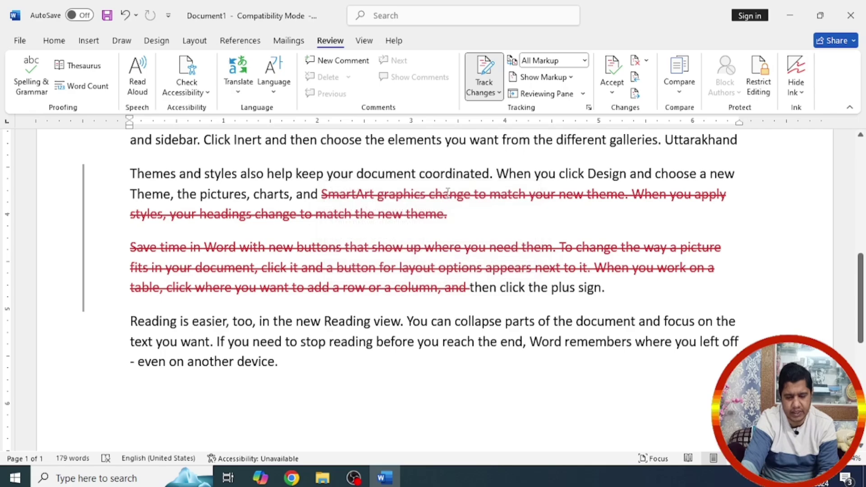
scroll(451, 180, up, 8)
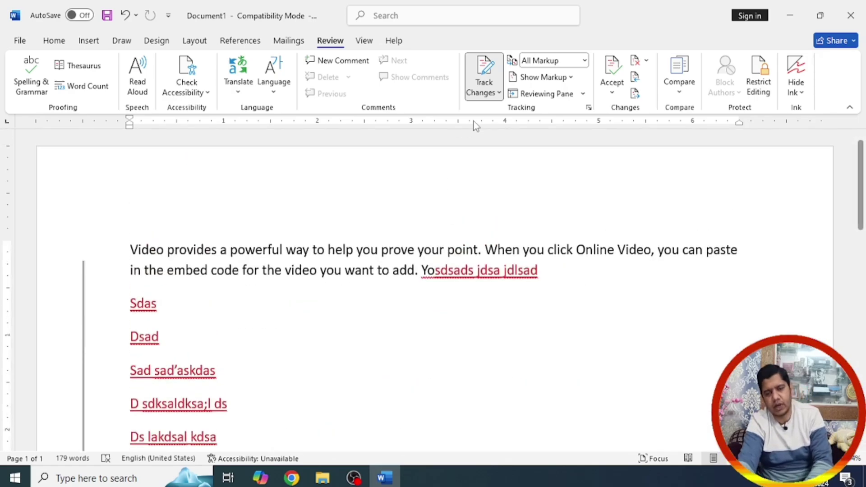
click(499, 93)
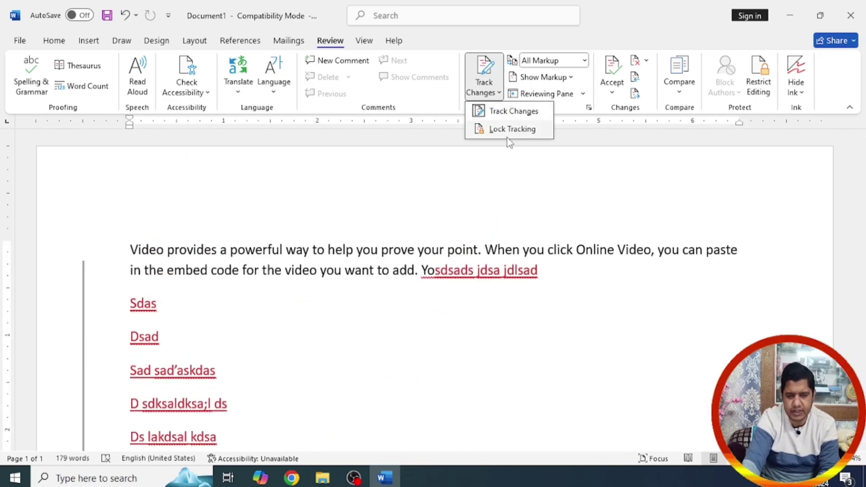
click(412, 223)
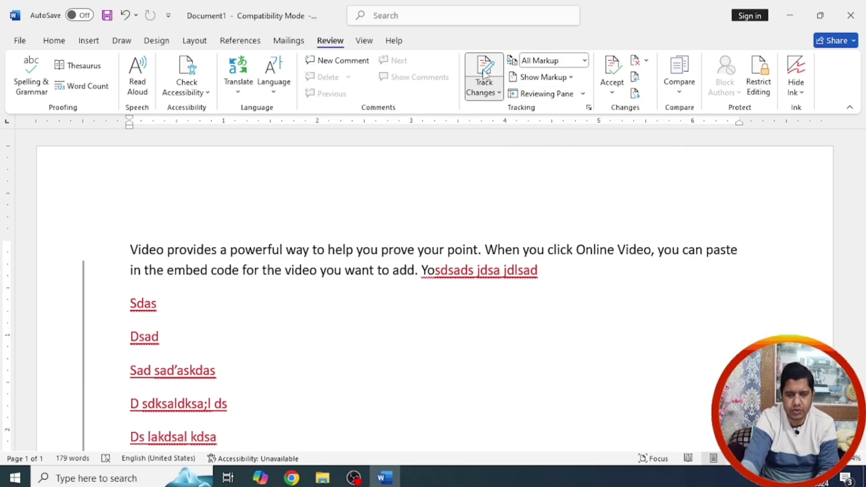
Step: Reject all tracked changes, bringing back the original 240-word text
click(613, 88)
click(647, 62)
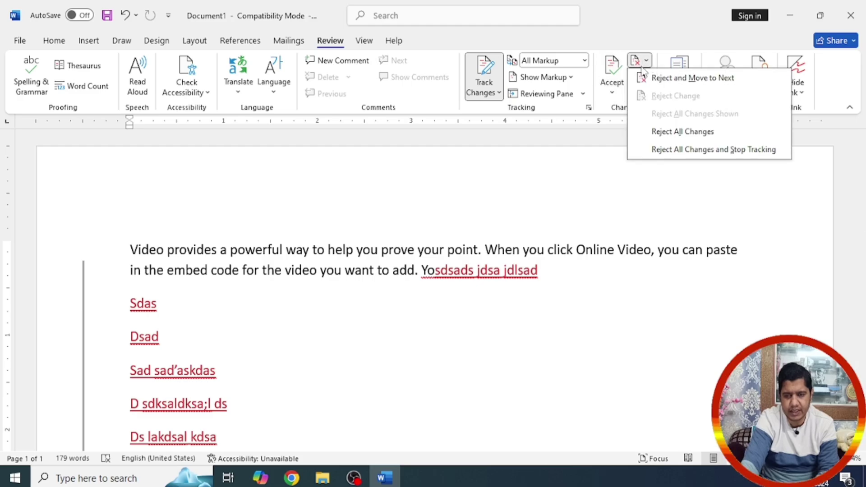
click(668, 131)
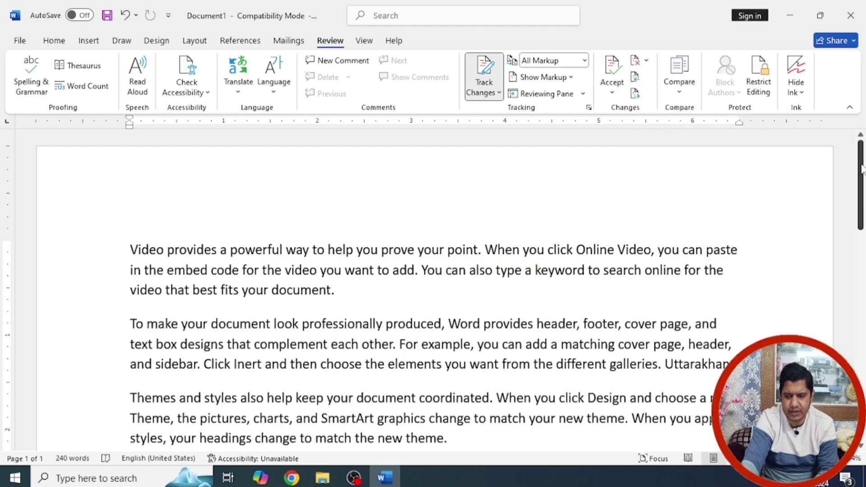
mouse_move(862, 169)
mouse_down()
mouse_move(861, 260)
mouse_move(862, 176)
mouse_up()
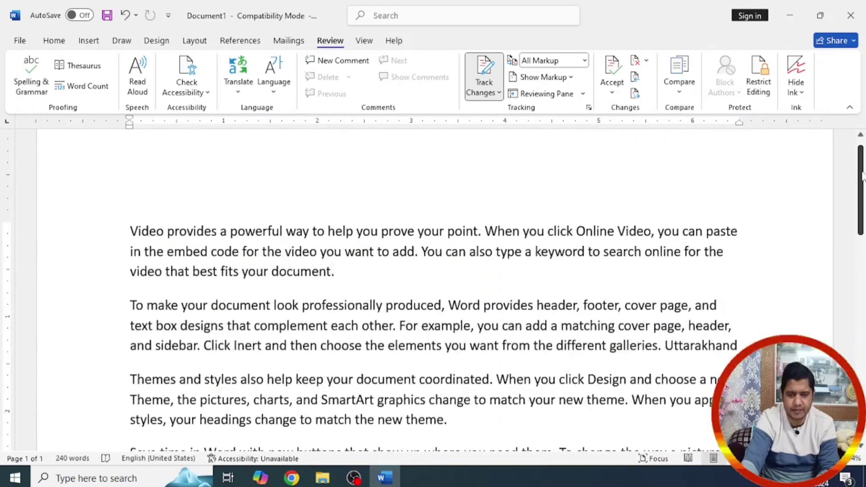
Step: Lock change tracking with a password, entered and confirmed
click(499, 93)
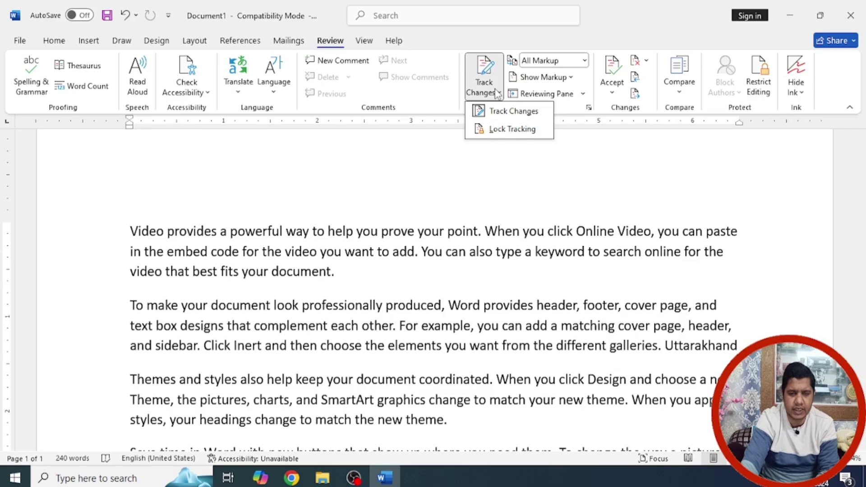
click(500, 130)
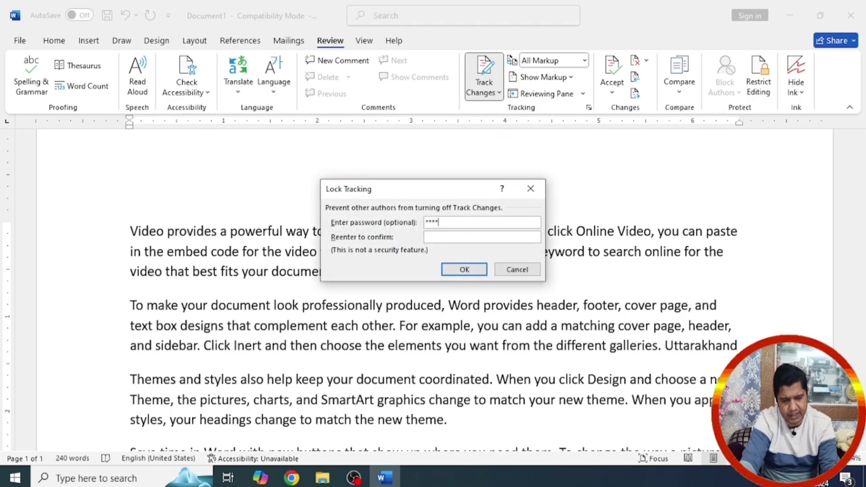
click(449, 235)
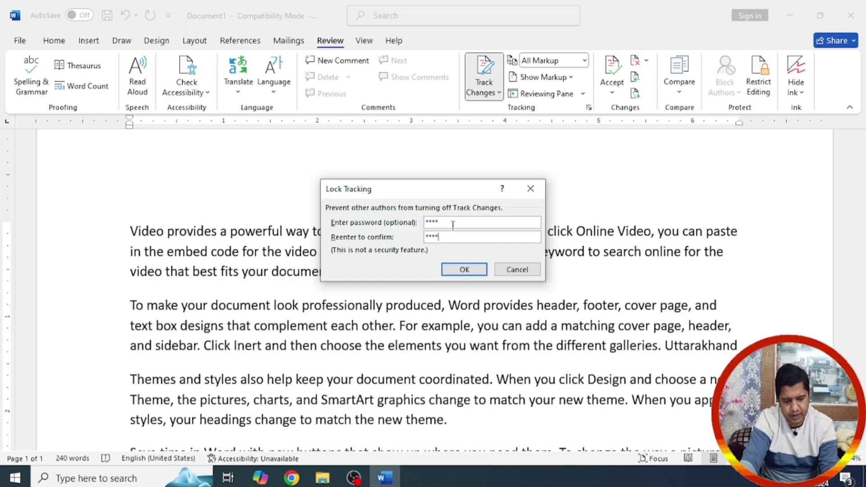
click(453, 269)
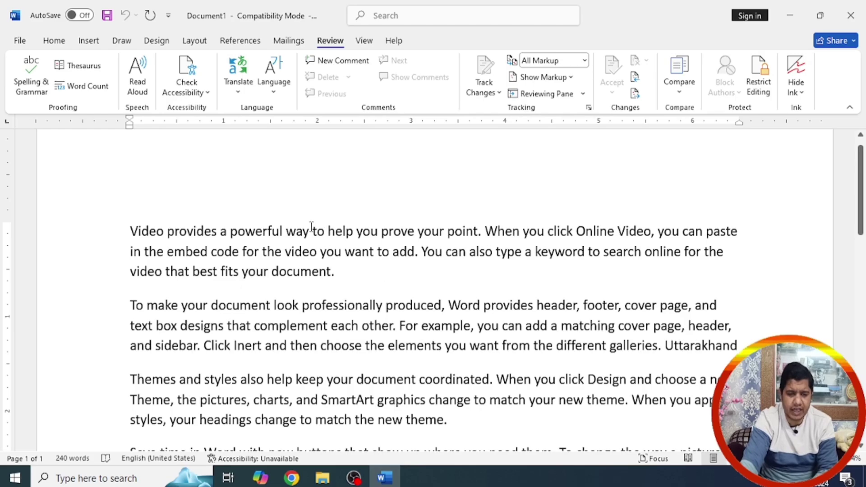
Step: Delete two large passages of the sample text as tracked deletions
drag(311, 231, 469, 345)
key(Delete)
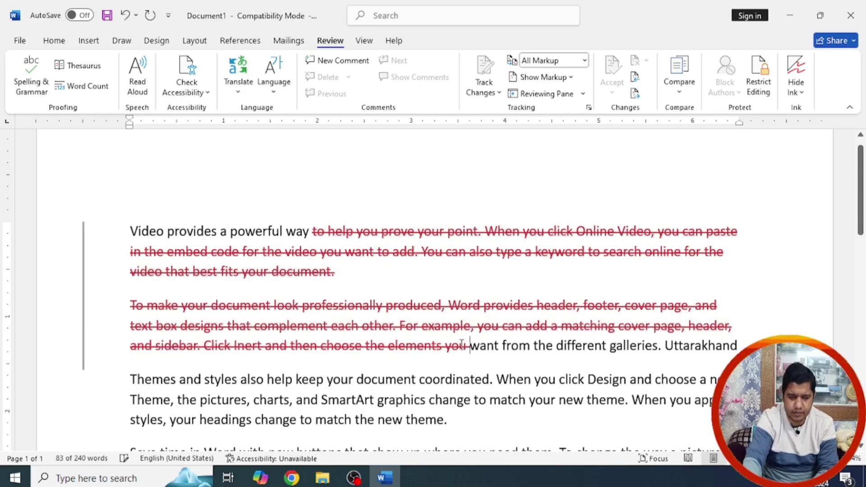
scroll(451, 325, down, 3)
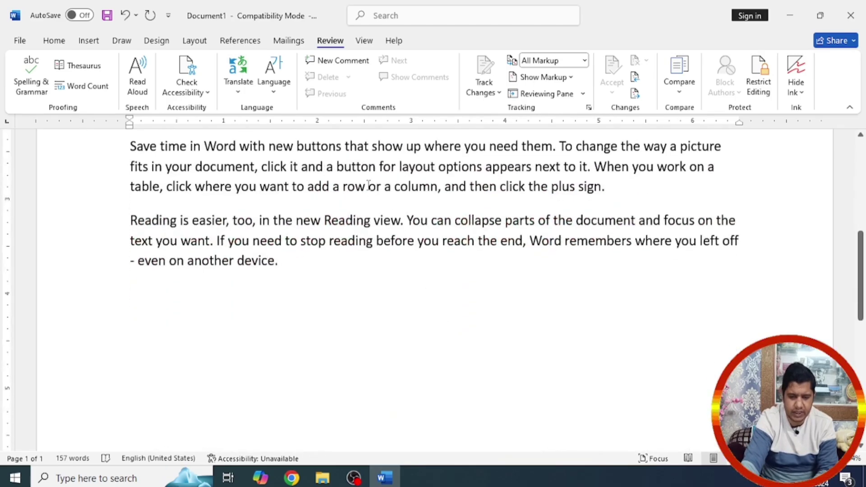
drag(344, 146, 477, 240)
key(Delete)
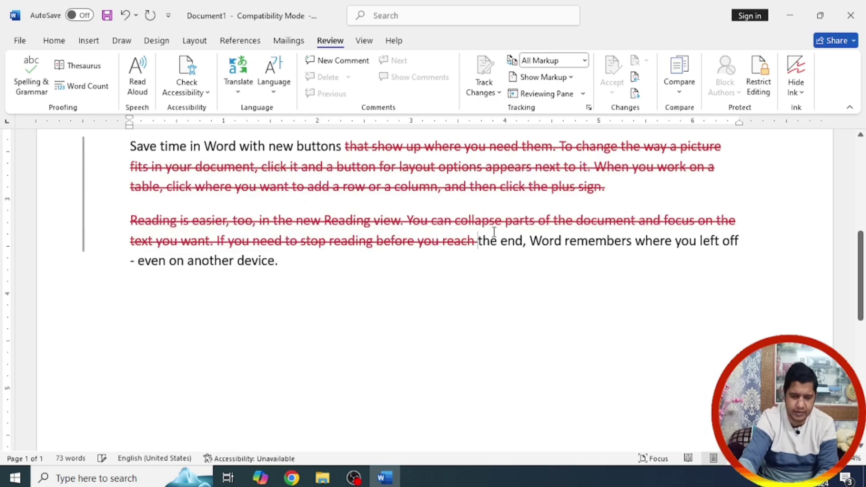
scroll(495, 232, up, 4)
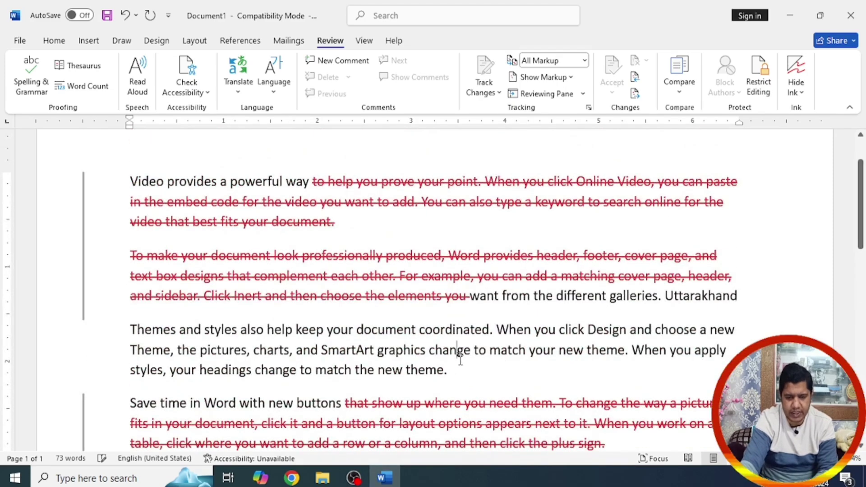
Step: Insert 'ekrjsl fkjlsjldksaldk jasldj lkjd' plus new lines 'S' and 'Ds' as tracked insertions
click(457, 352)
text(ekrjsl fkjlsjldksa)
text(ldk jasldj lkjd)
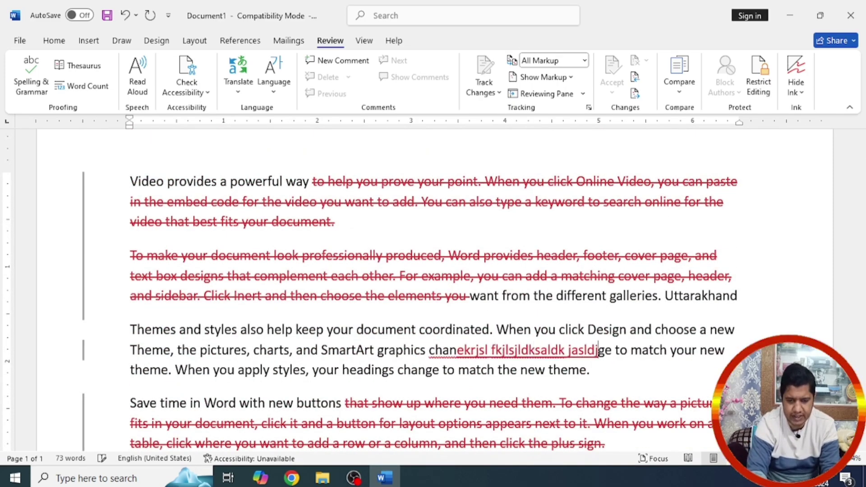
key(Return)
text(S)
key(Return)
text(Ds)
key(Return)
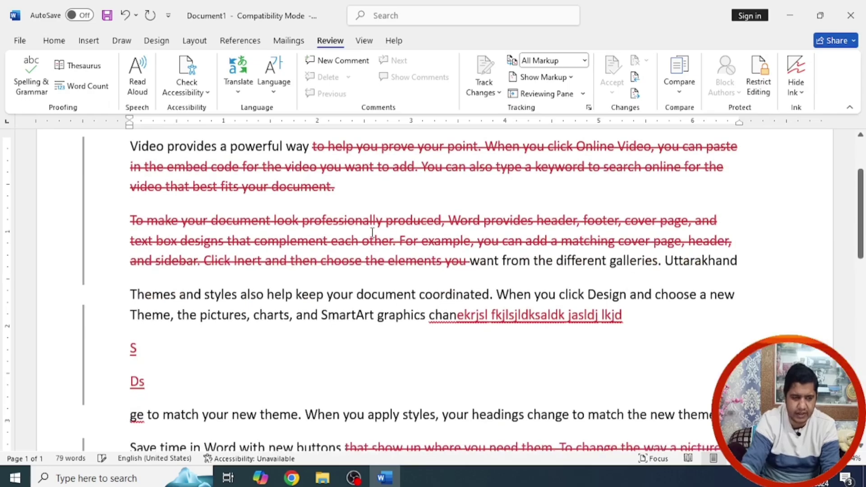
click(89, 40)
click(140, 72)
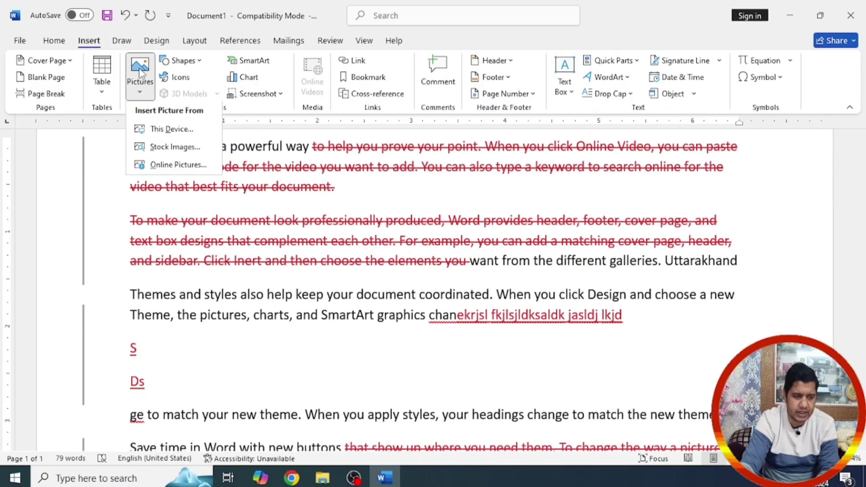
Step: Insert the convert-removebg-preview picture from the Downloads folder on this device
click(170, 134)
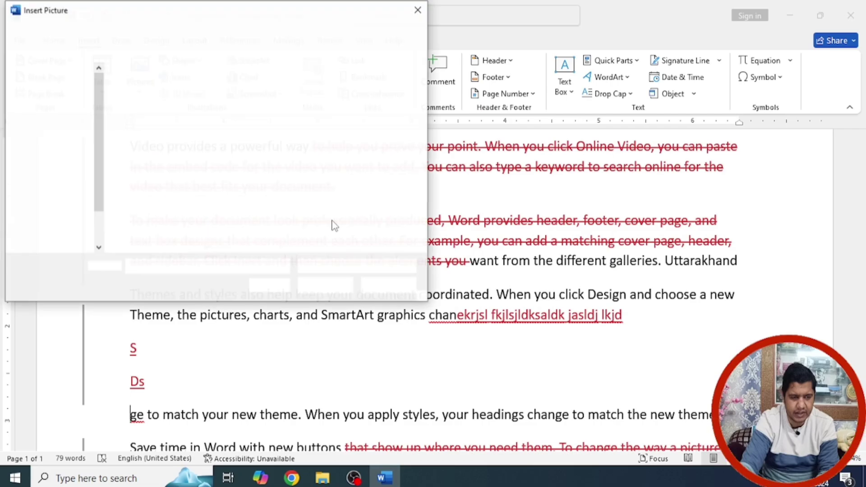
click(304, 115)
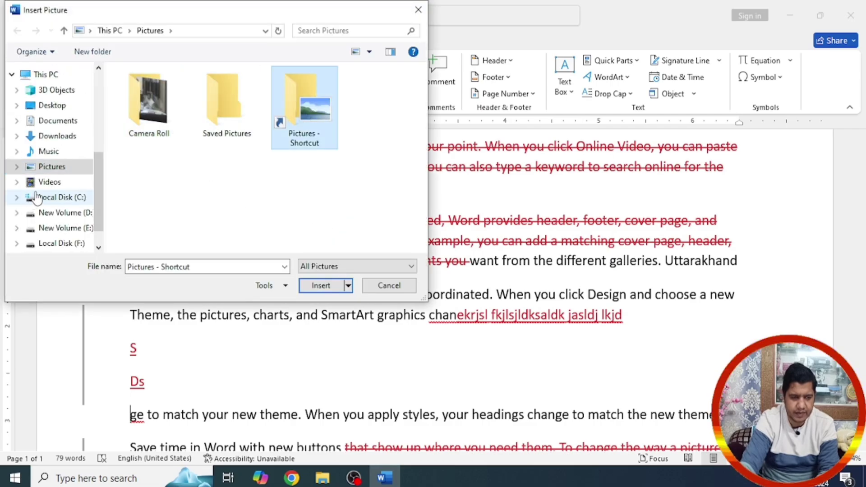
click(57, 136)
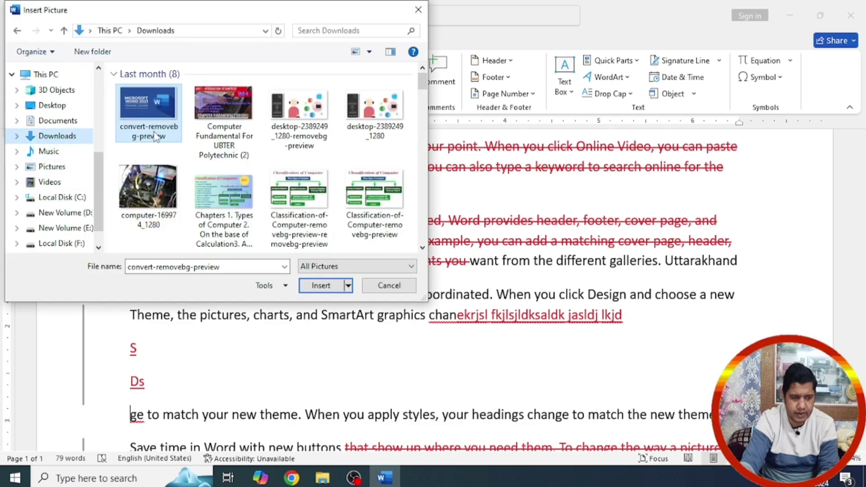
double_click(223, 150)
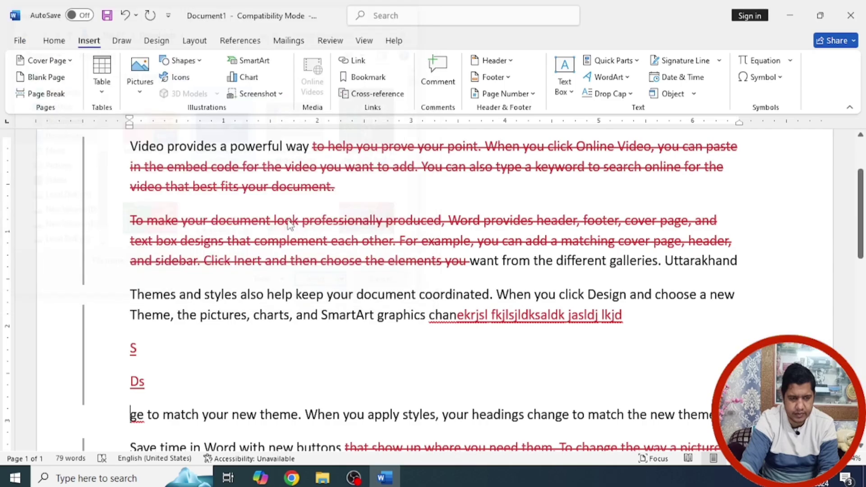
Step: Deselect the picture, dismiss the track change cards notice, and browse the References and Mailings tabs
scroll(418, 277, up, 2)
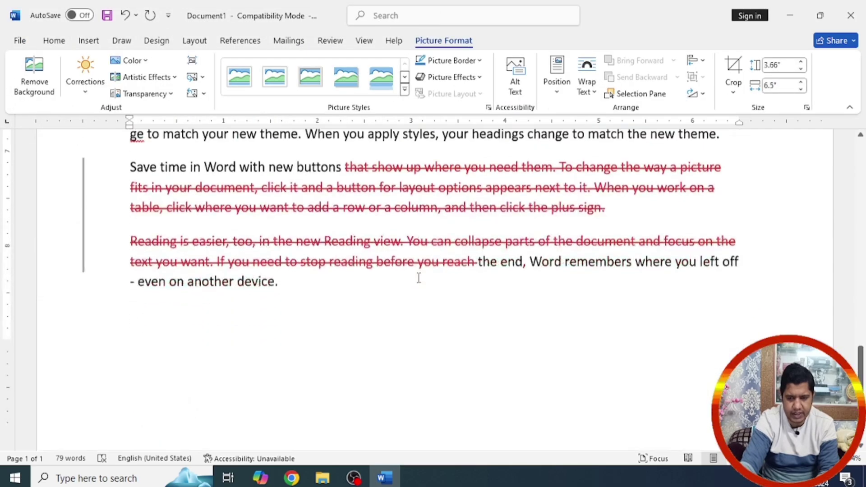
scroll(418, 278, up, 2)
click(666, 281)
scroll(722, 325, up, 3)
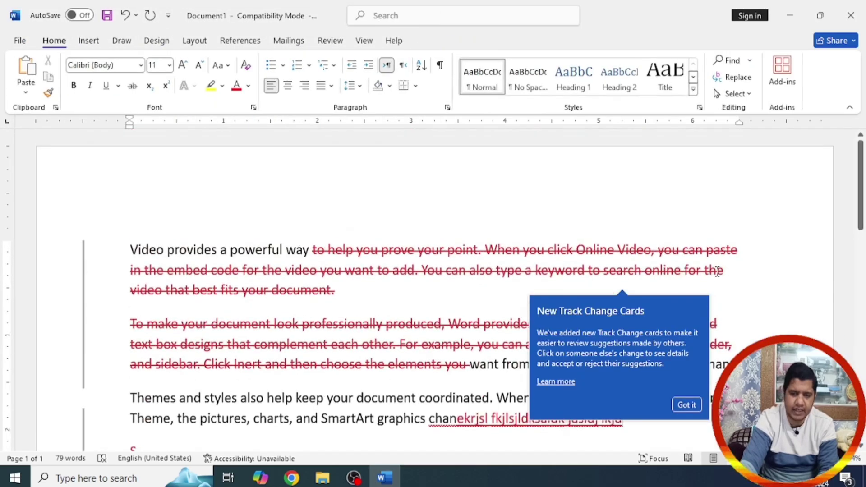
click(687, 405)
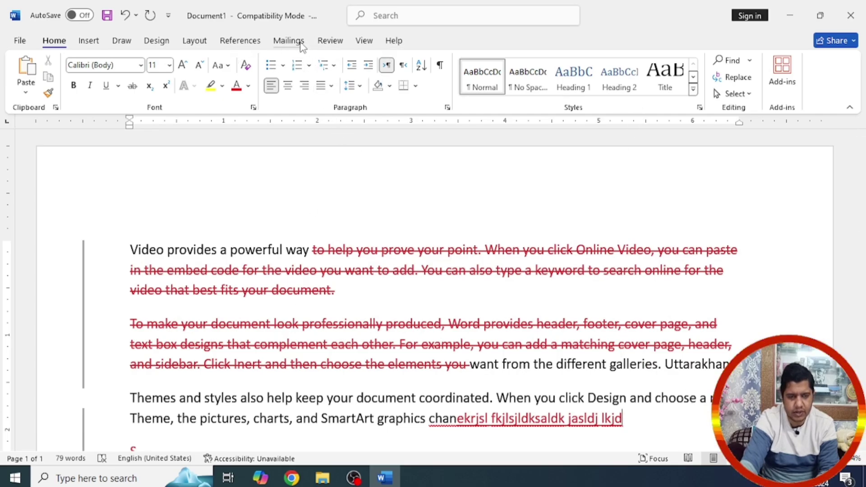
click(244, 42)
click(289, 41)
Step: Unlock change tracking from the Review tab by confirming the password
click(330, 41)
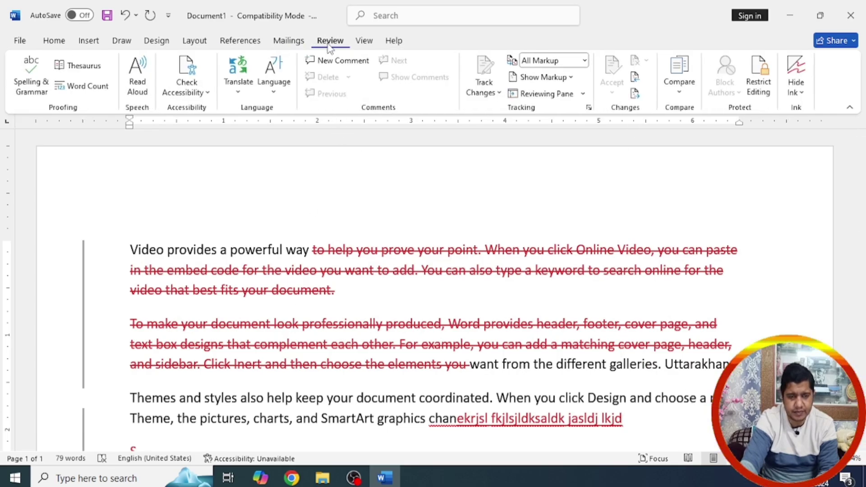
click(497, 93)
click(504, 131)
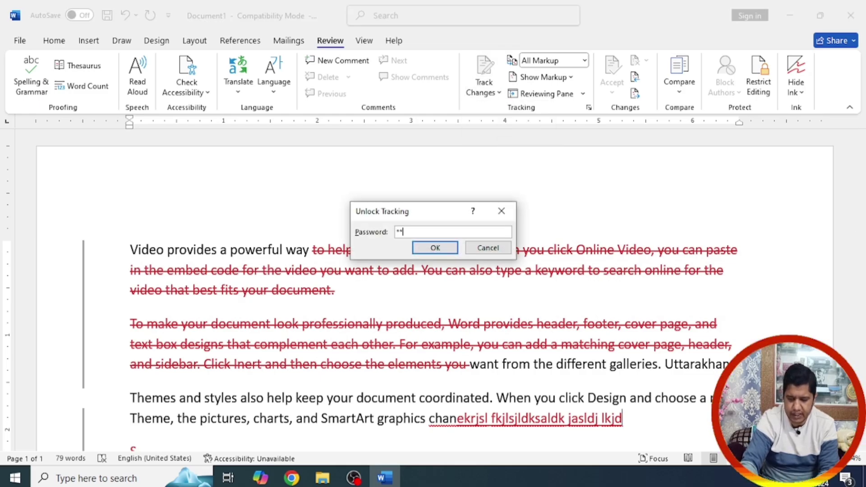
key(Return)
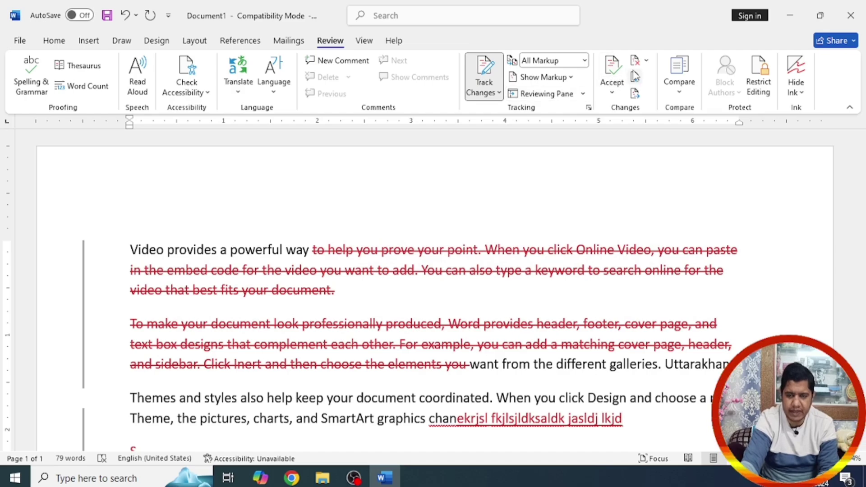
Step: Reject All Changes to discard every tracked edit in the document
click(645, 61)
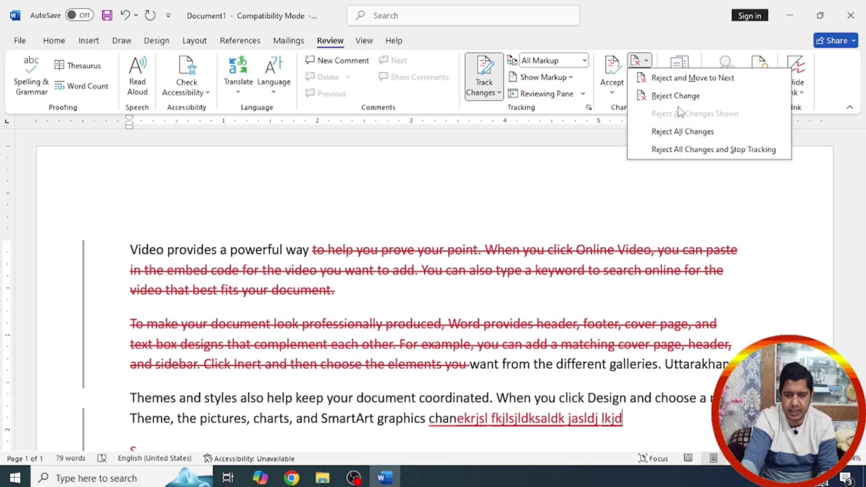
click(683, 132)
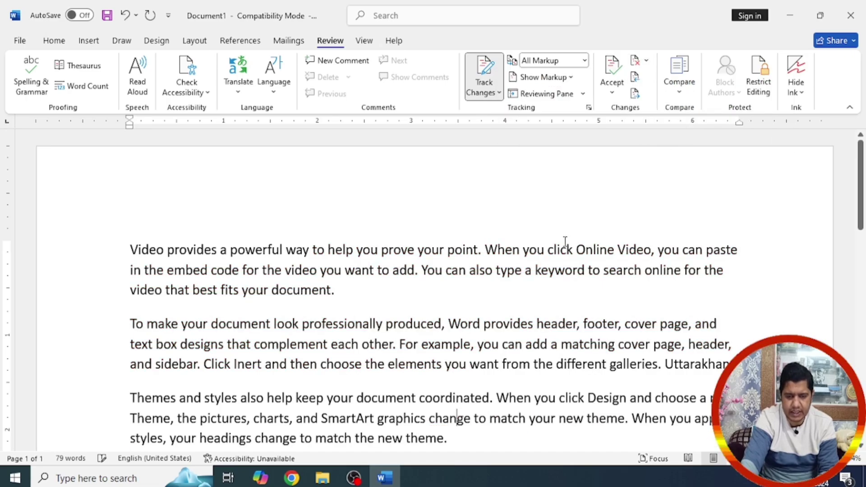
mouse_move(861, 173)
mouse_down()
mouse_move(863, 293)
mouse_move(864, 156)
mouse_up()
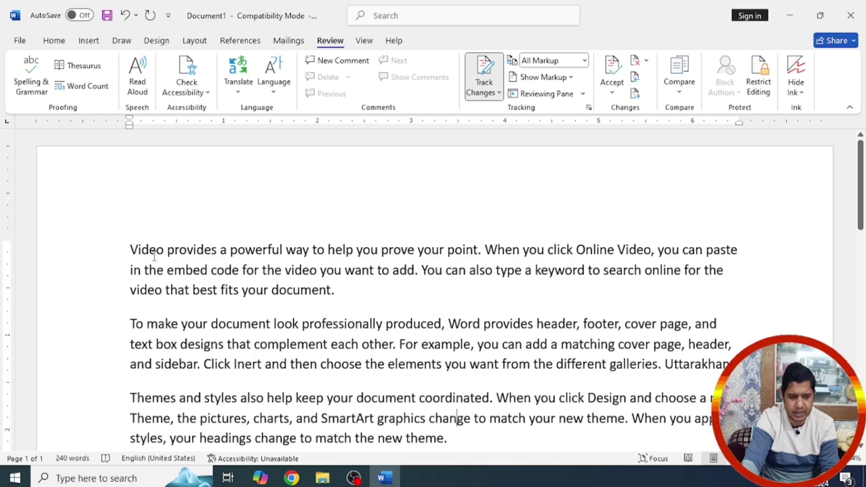
Step: Run the spelling check, select the text, and close the Proofing pane
key(F7)
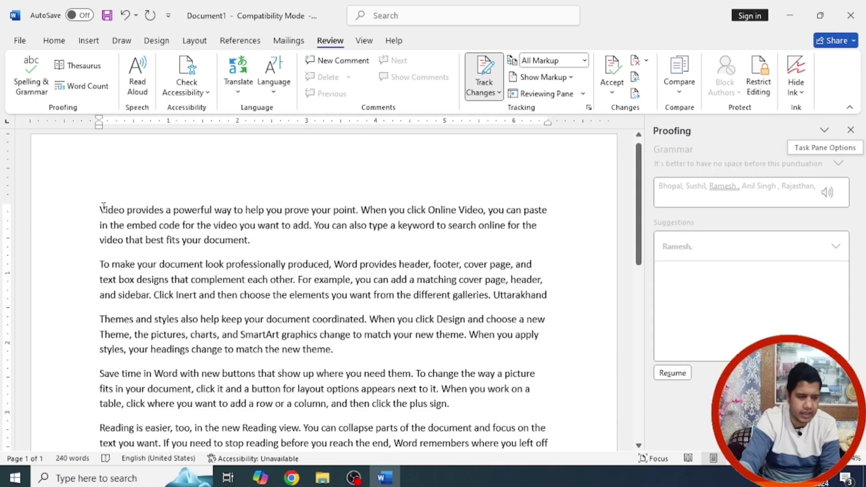
drag(103, 207, 493, 381)
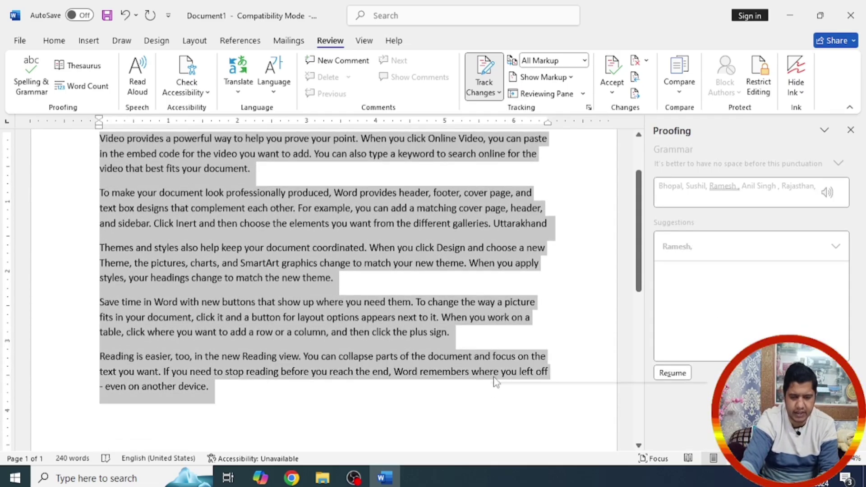
click(851, 132)
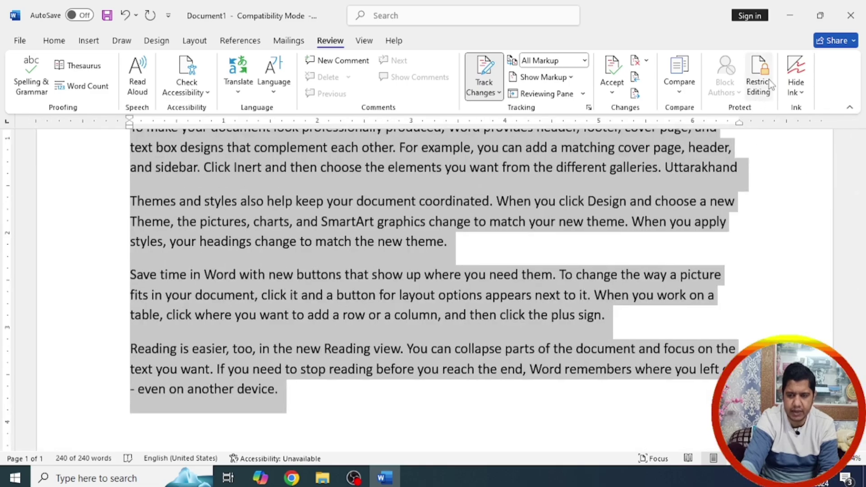
Step: Restrict editing to tracked changes with limited formatting styles, enforced with a password
click(759, 77)
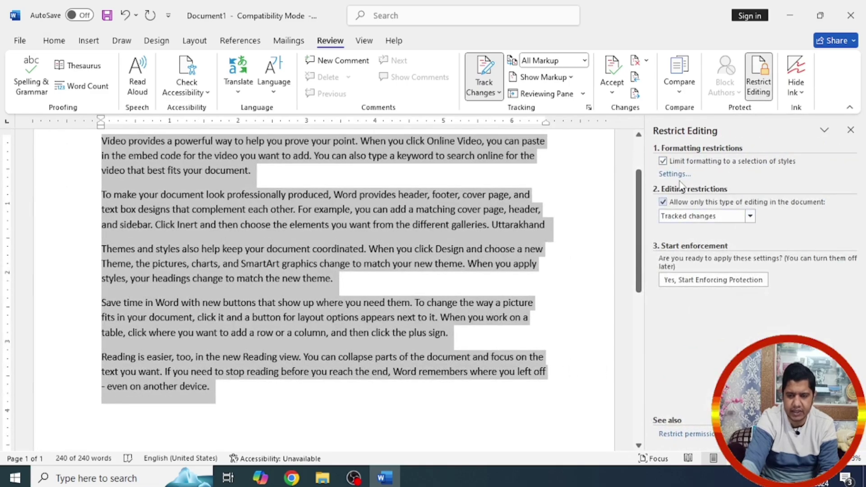
click(663, 161)
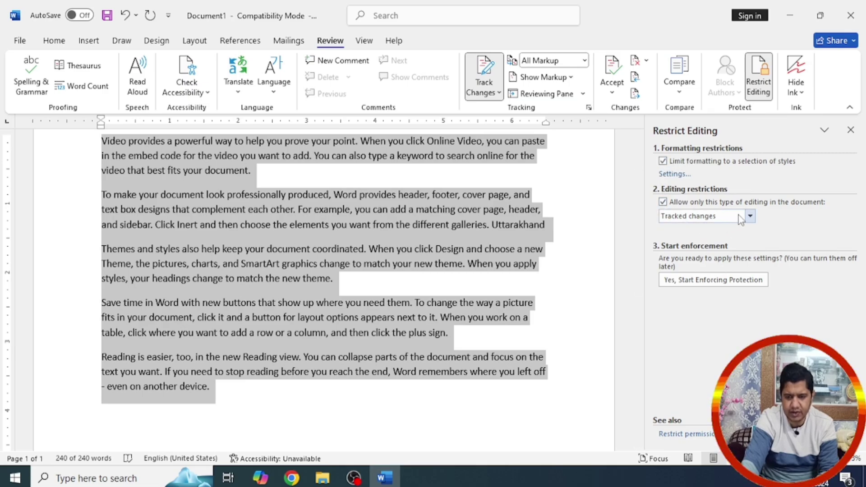
click(751, 216)
click(751, 217)
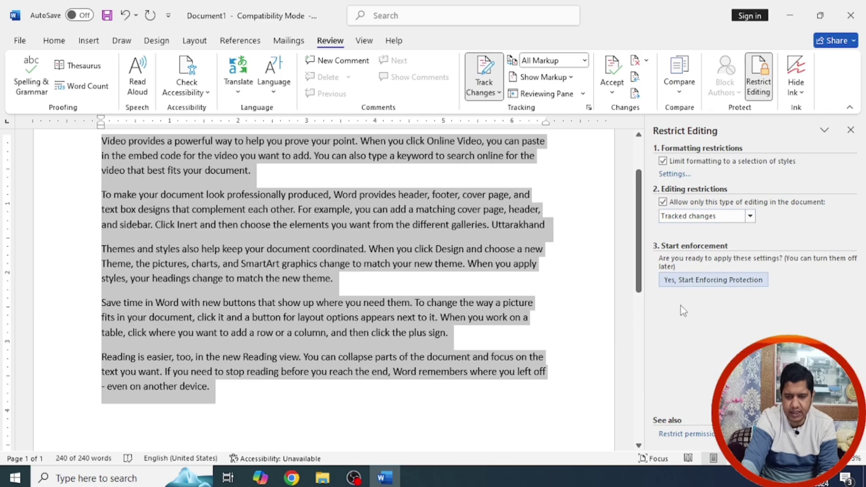
click(702, 283)
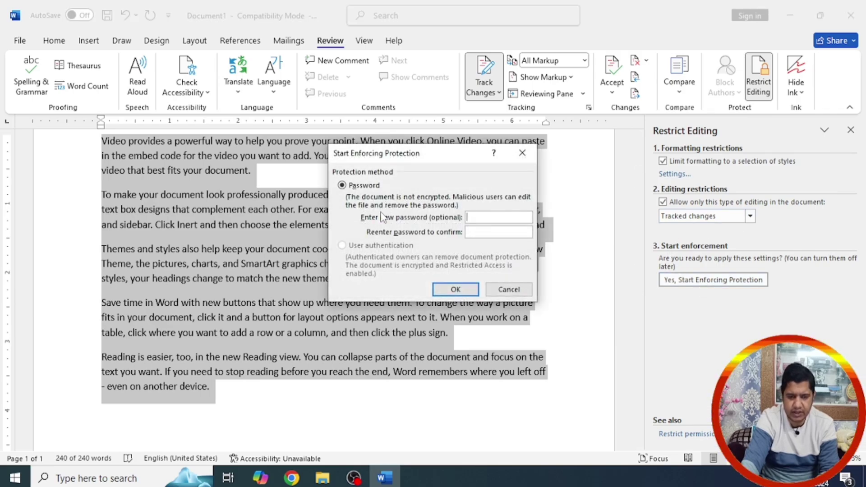
text(1)
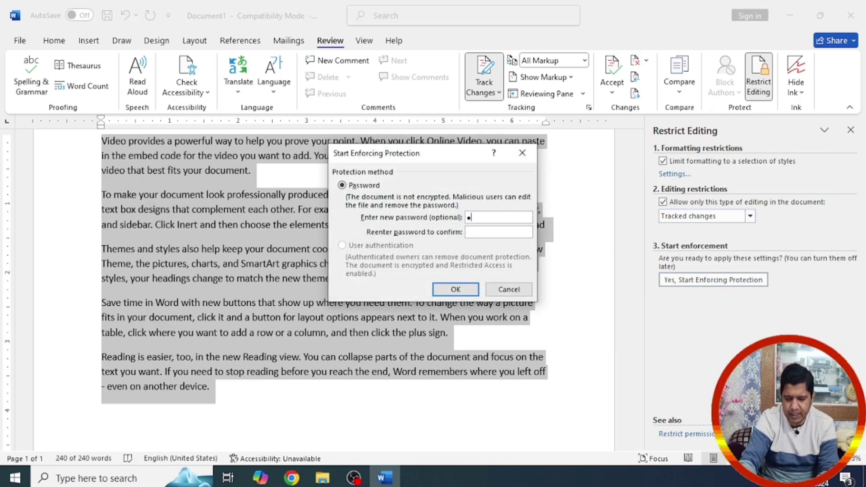
text(23)
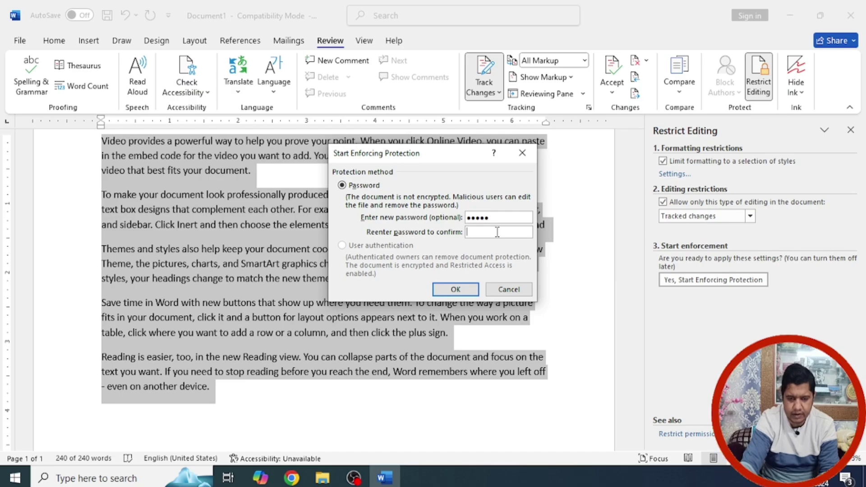
click(497, 232)
text(123)
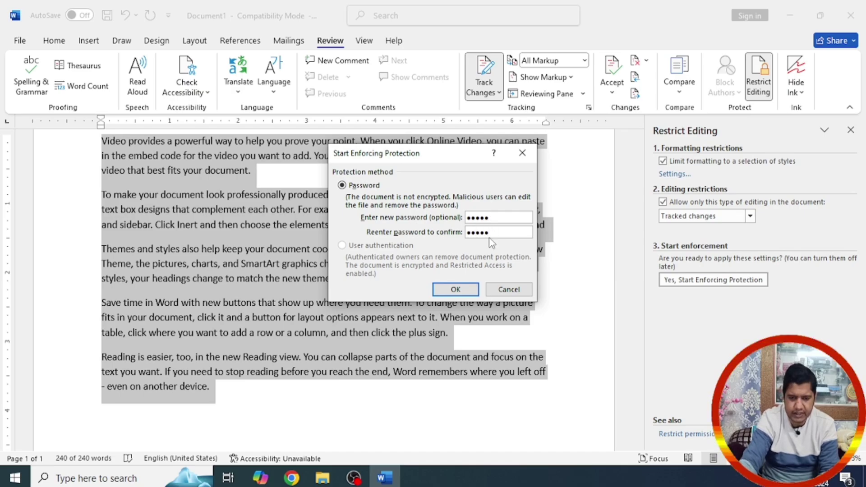
click(455, 290)
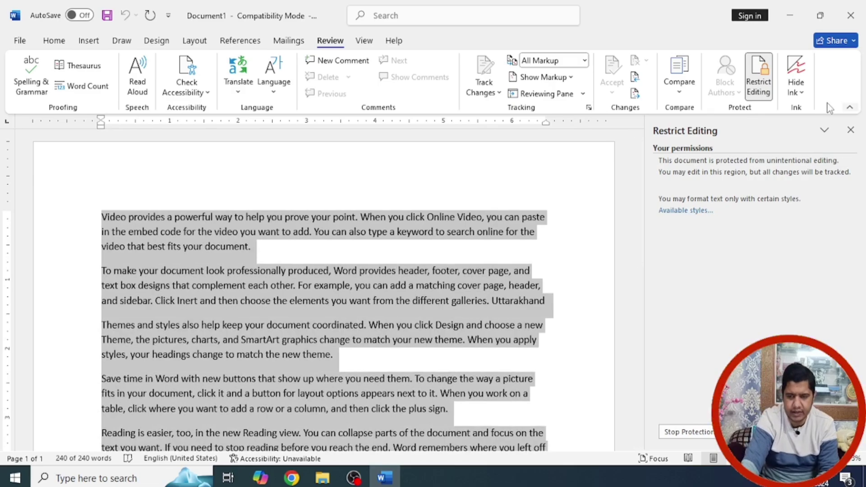
Step: Close the Restrict Editing pane and type gibberish insertions into four paragraphs
click(851, 131)
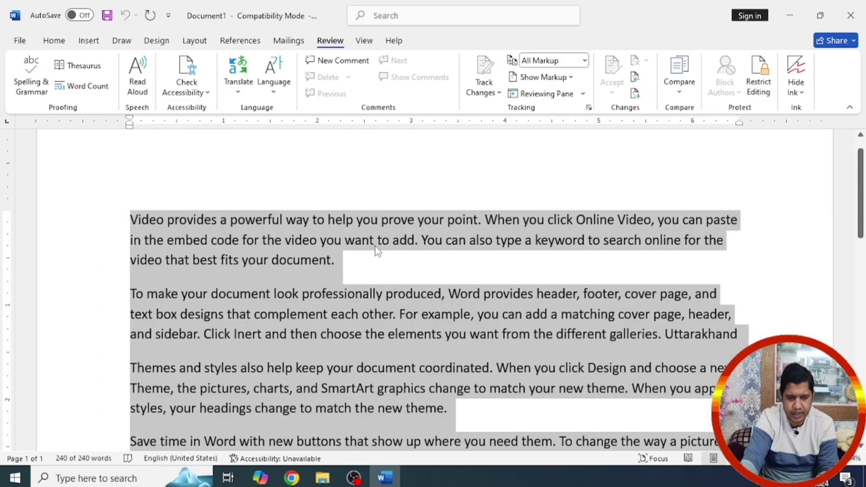
click(374, 240)
text(sedsadsads)
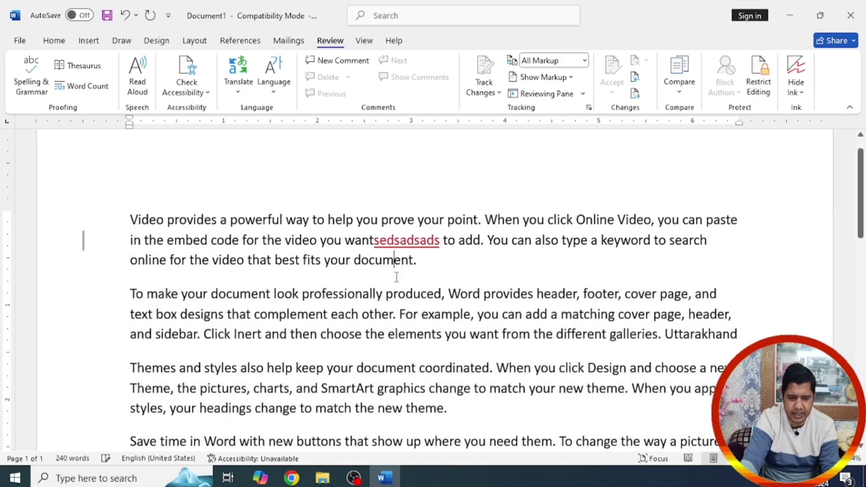
click(393, 294)
text(dsadasds)
click(376, 334)
text(sdasdsadsadsa)
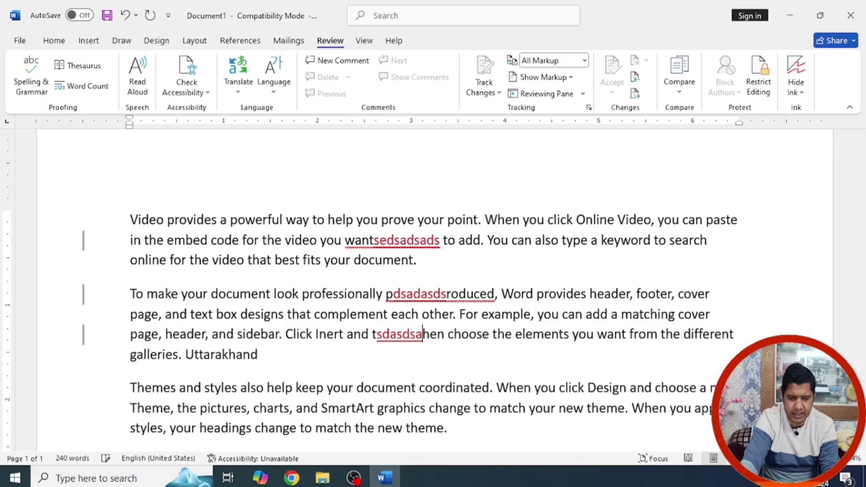
click(364, 408)
text(dsadasdas)
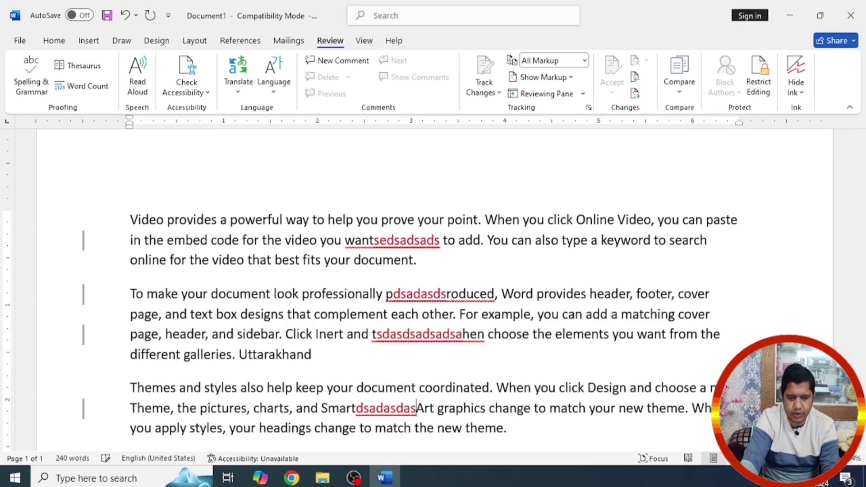
Step: Unlock change tracking with the password and check the editing restriction settings
click(497, 93)
click(498, 92)
click(498, 92)
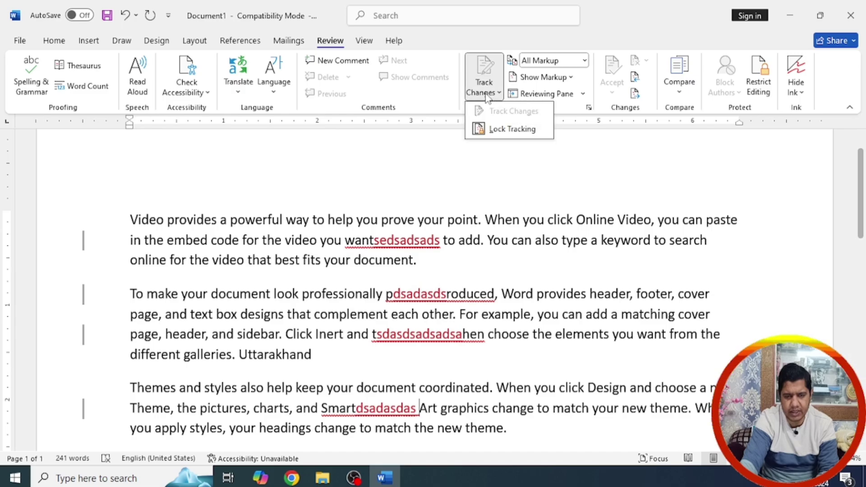
click(491, 128)
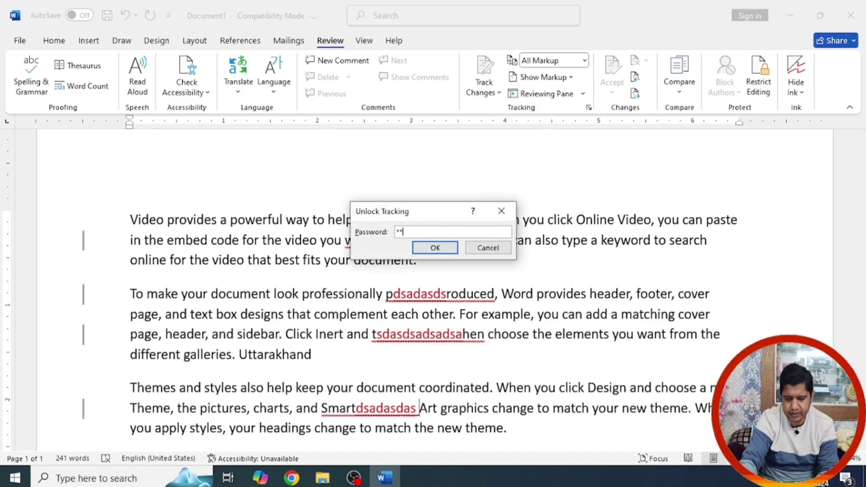
click(436, 247)
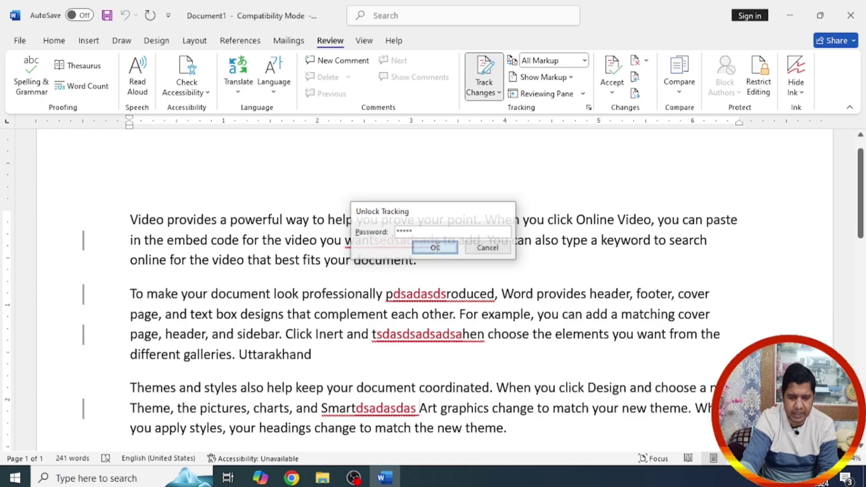
click(765, 94)
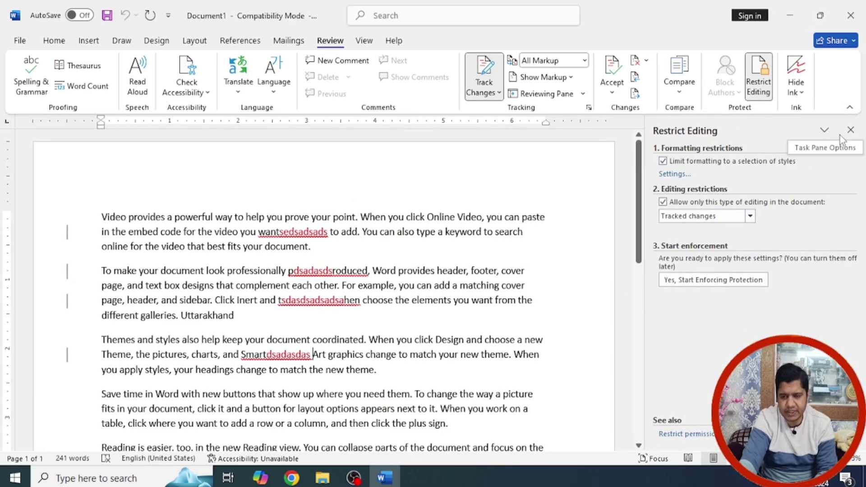
click(851, 130)
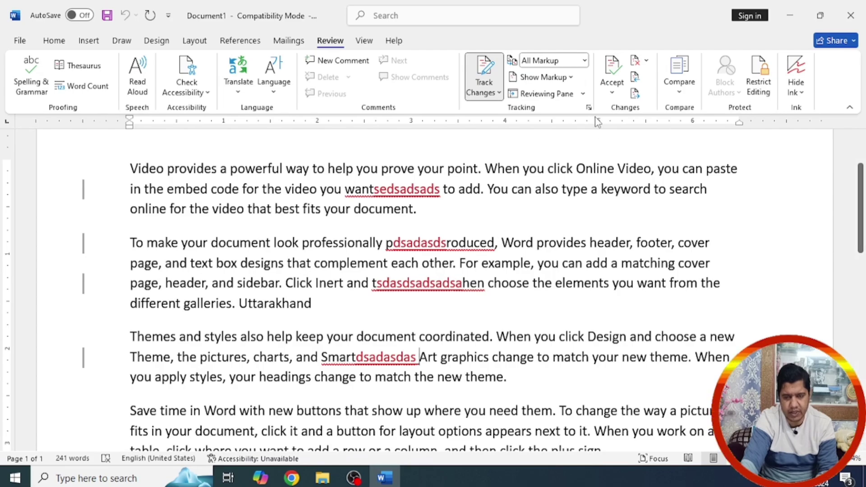
Step: Reject all tracked changes to remove the gibberish insertions
click(646, 60)
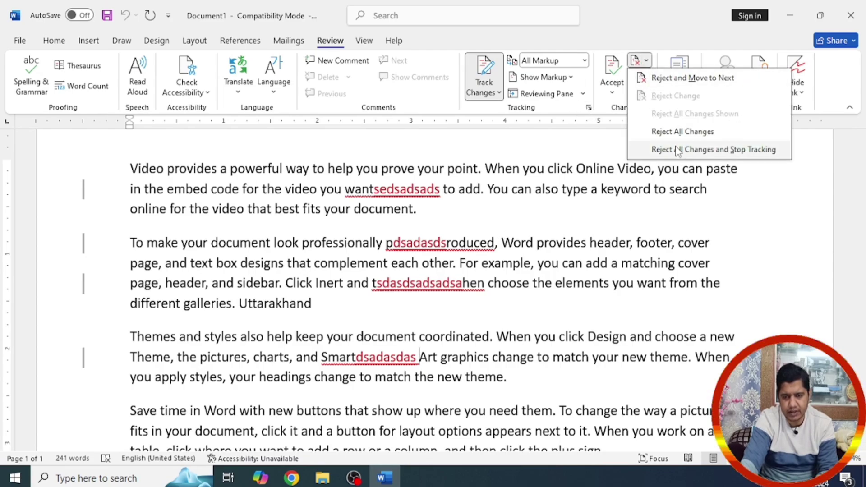
click(682, 132)
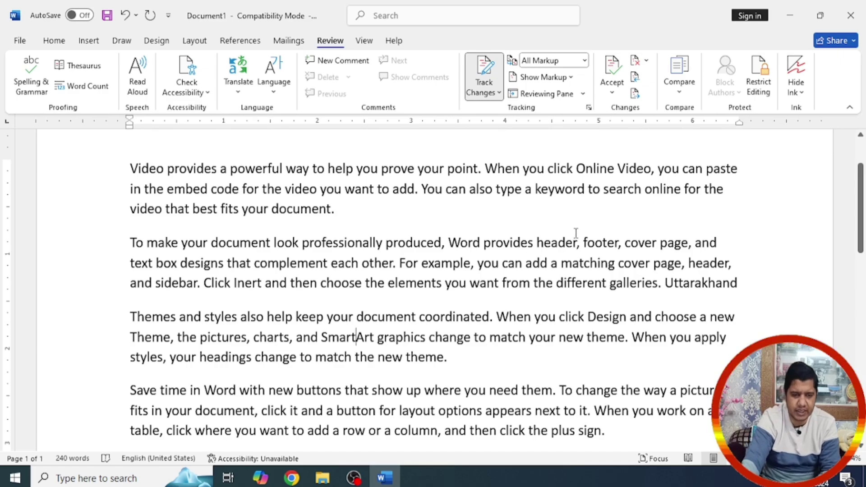
key(alt+w)
scroll(330, 218, up, 1)
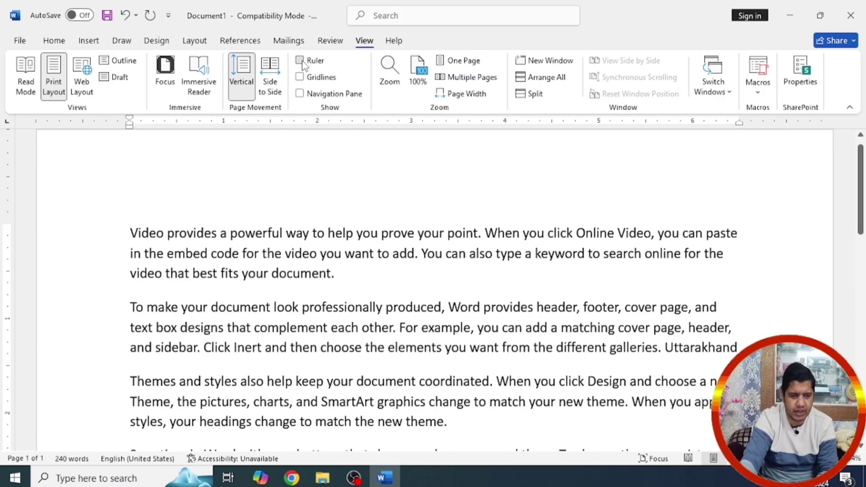
Step: Toggle gridlines, then open the Navigation pane and browse its Pages, Results and Headings tabs
click(300, 77)
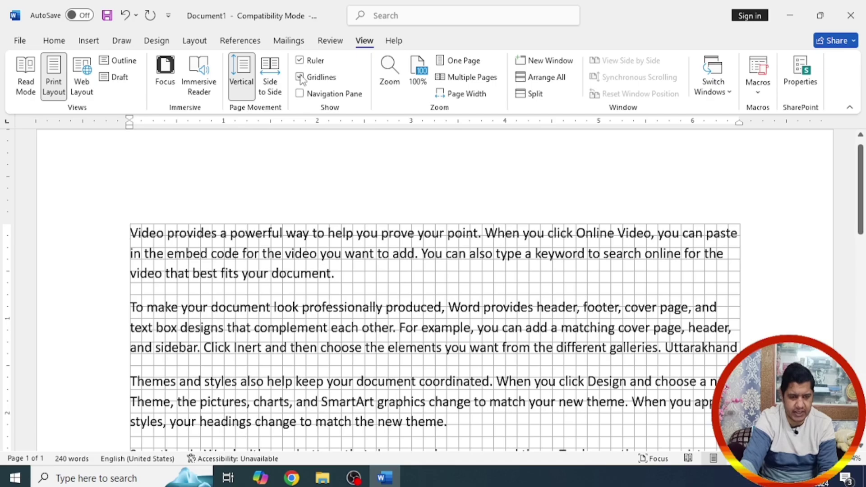
click(300, 78)
click(300, 94)
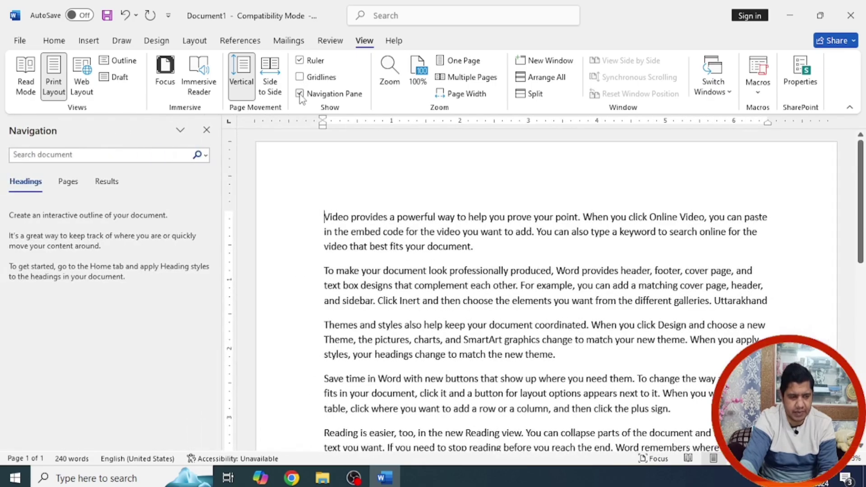
click(64, 186)
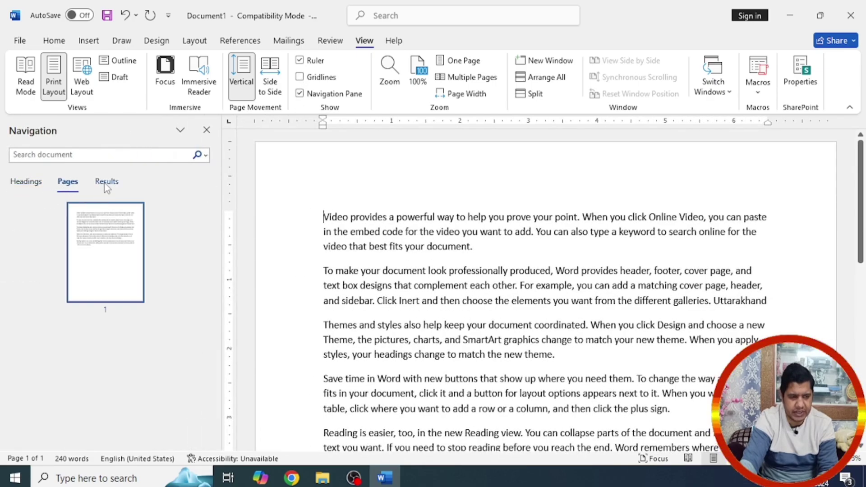
click(107, 183)
click(28, 189)
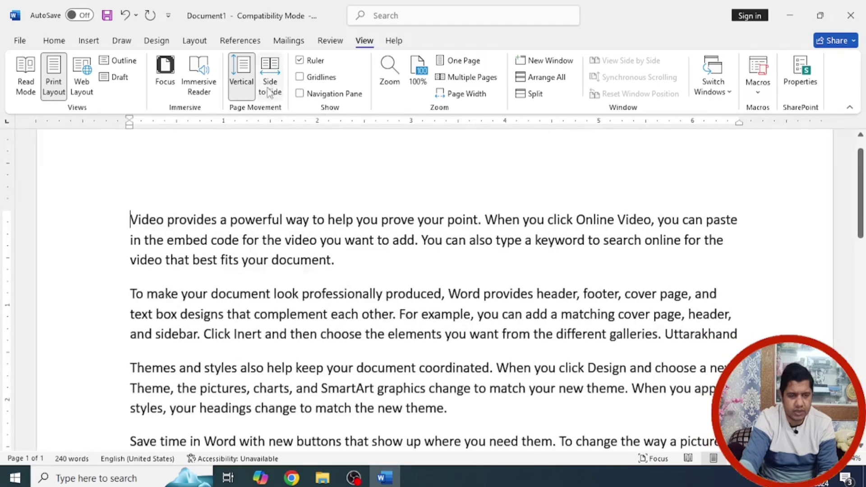
Step: Try Side to Side page movement, return to Vertical, then switch to Web Layout
click(272, 88)
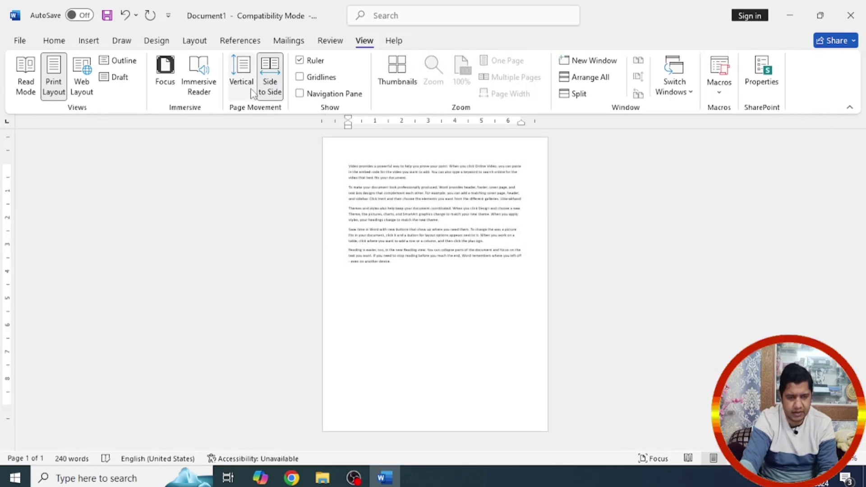
click(251, 91)
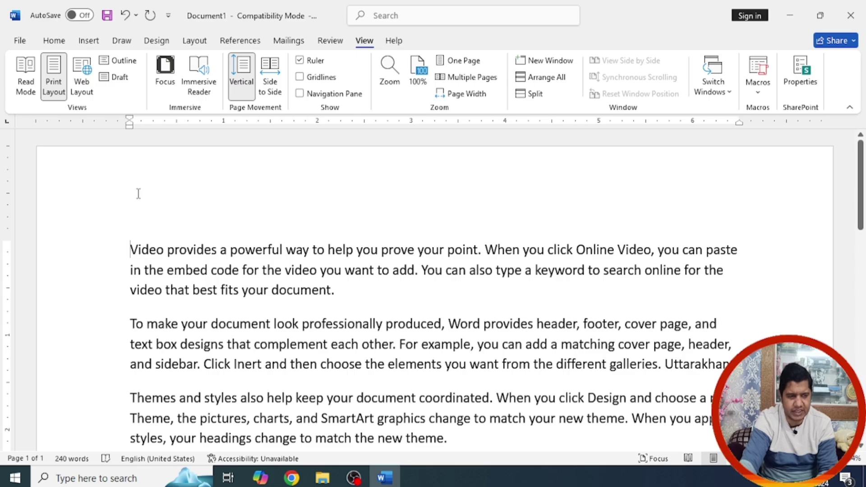
click(82, 90)
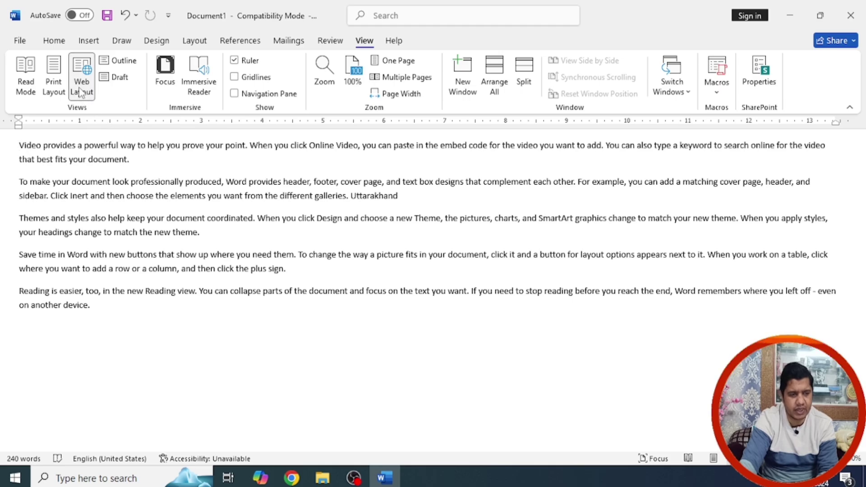
Step: Switch to Outline view, then close it to return to Print Layout
click(119, 61)
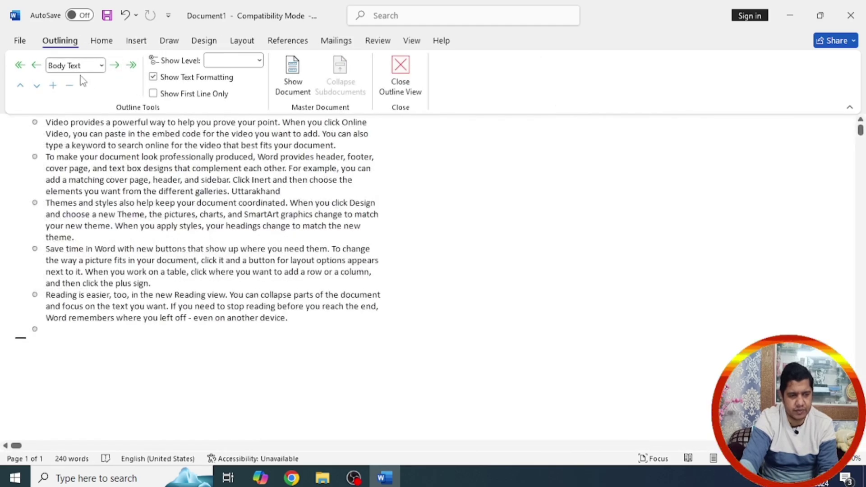
click(400, 68)
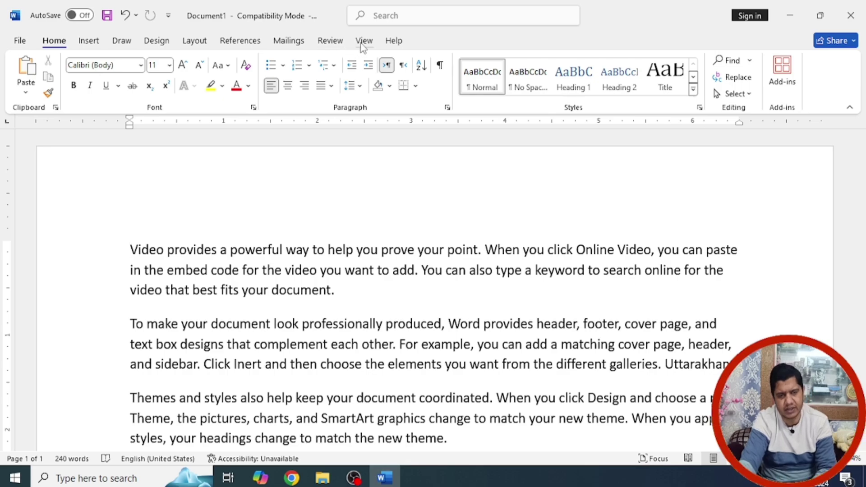
click(364, 41)
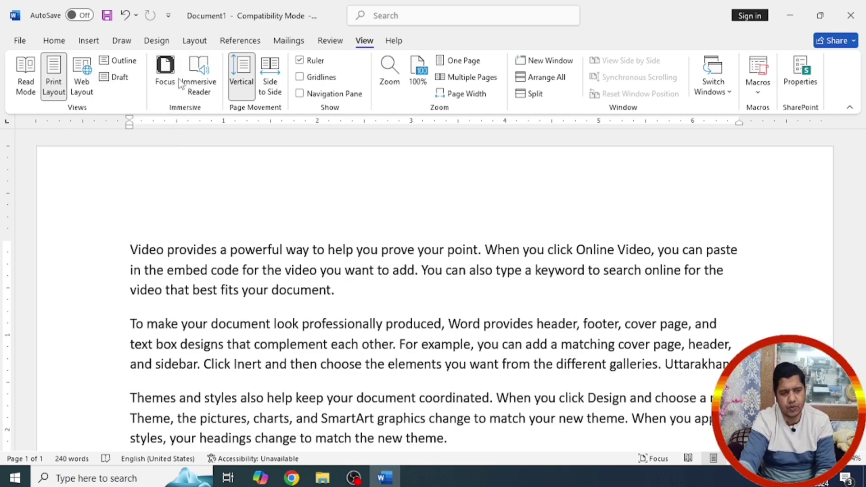
Step: Enter Focus mode, exit to a restored window and maximise it, then split the window into two panes
click(165, 71)
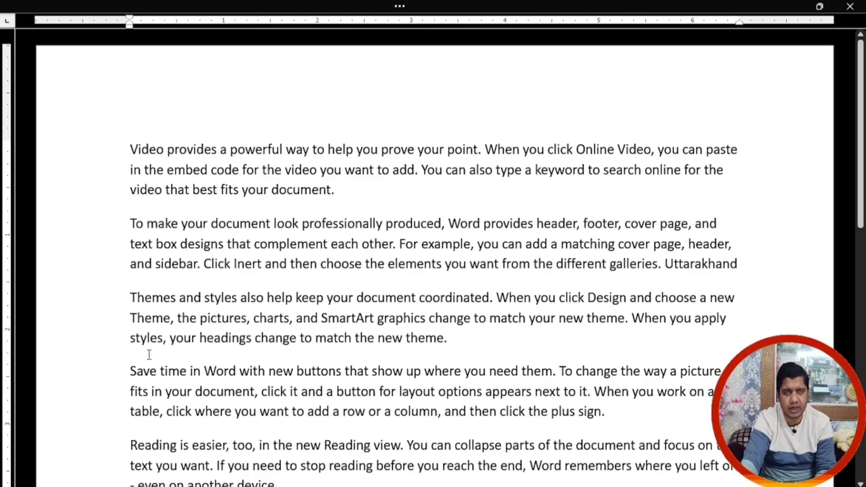
click(823, 11)
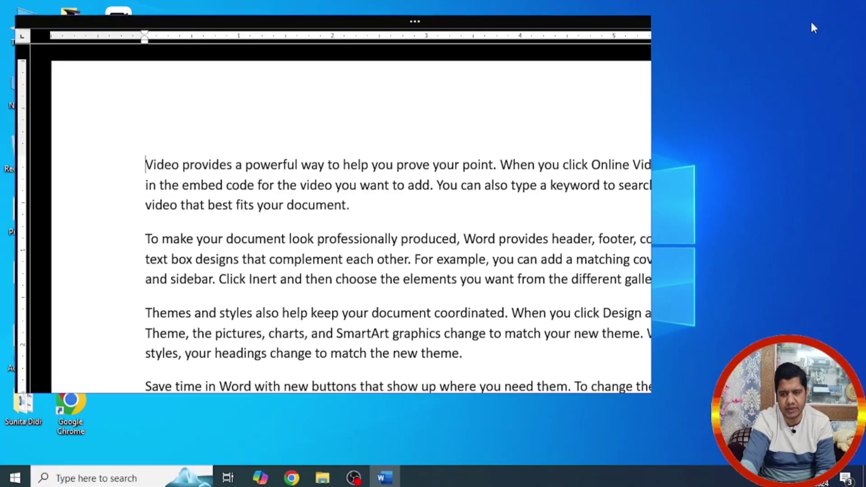
click(606, 31)
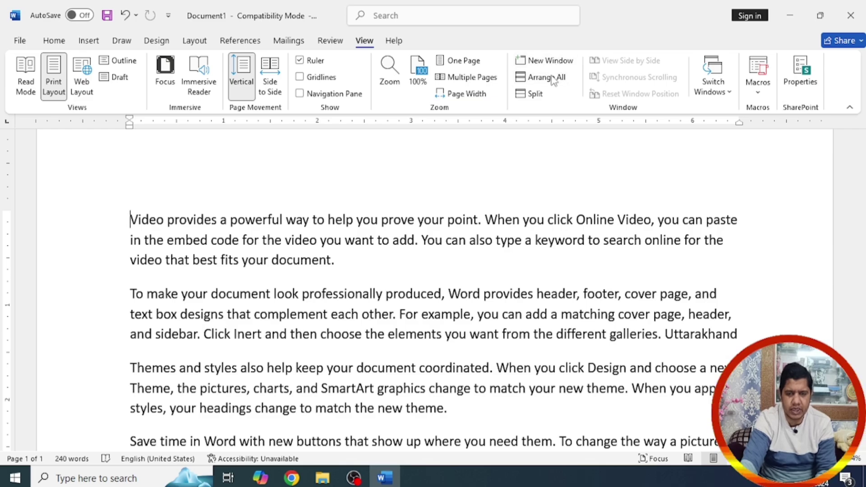
click(535, 94)
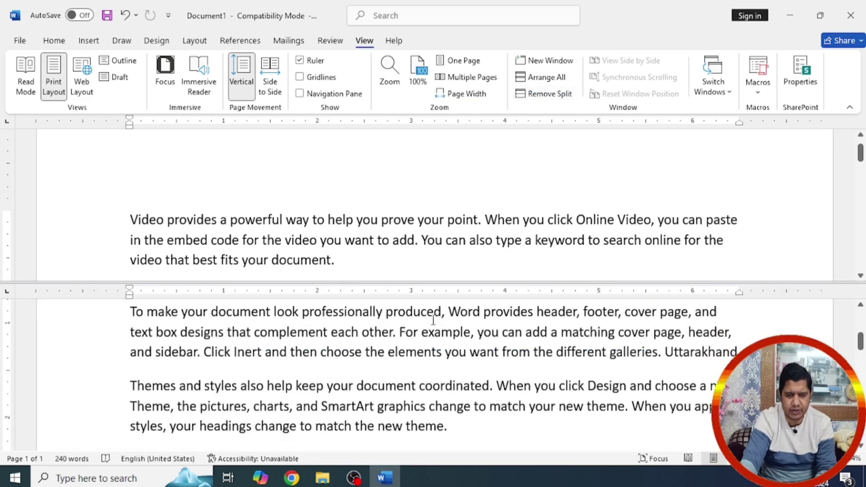
scroll(431, 327, up, 5)
scroll(429, 311, down, 6)
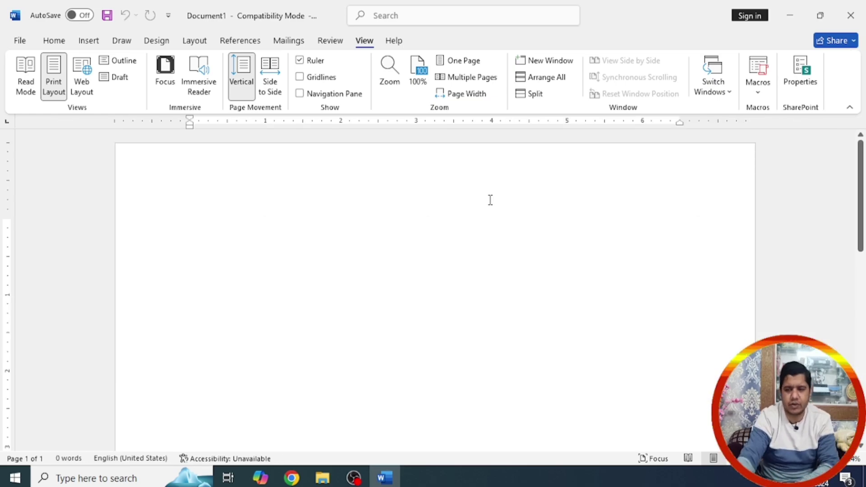
Step: Record Macro2 assigned to a toolbar button, then stop the recording without any actions
click(758, 84)
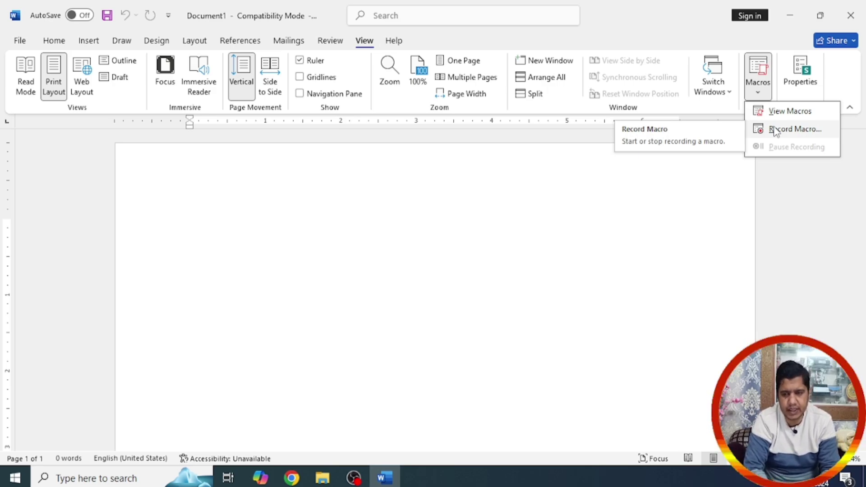
click(775, 130)
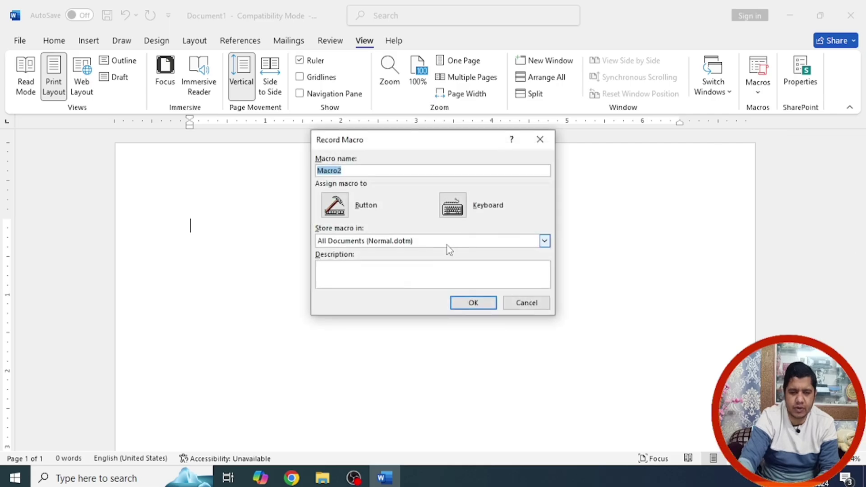
click(336, 205)
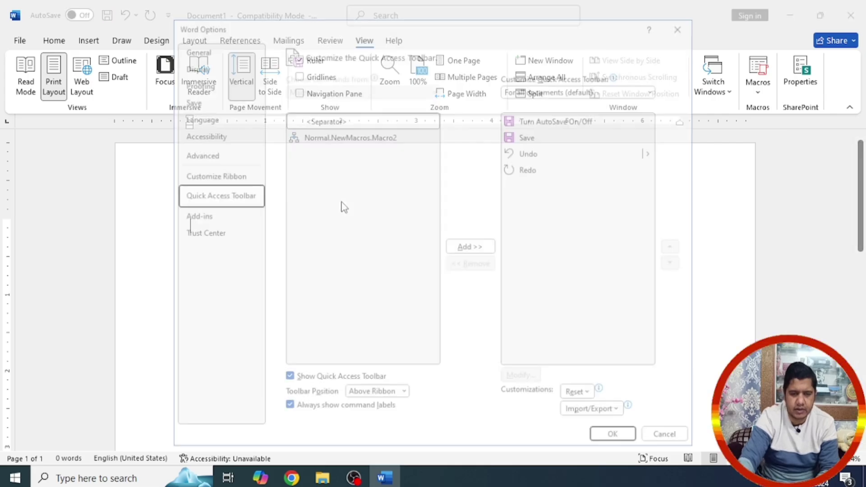
click(672, 440)
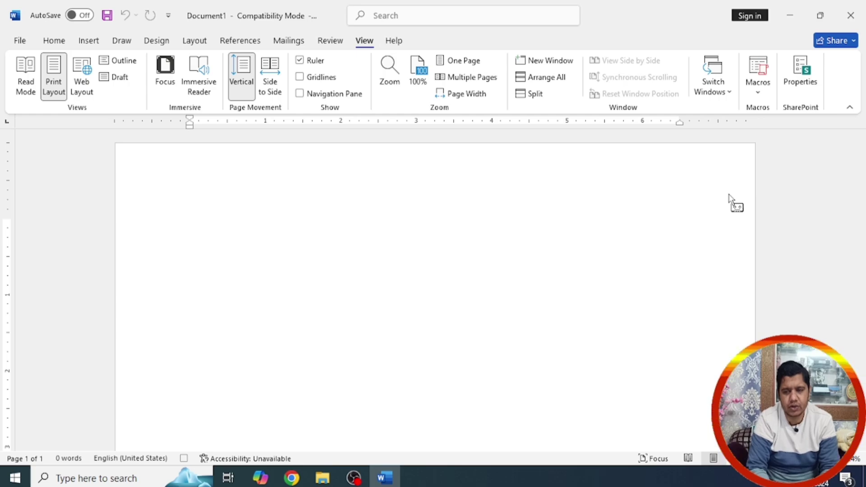
click(759, 90)
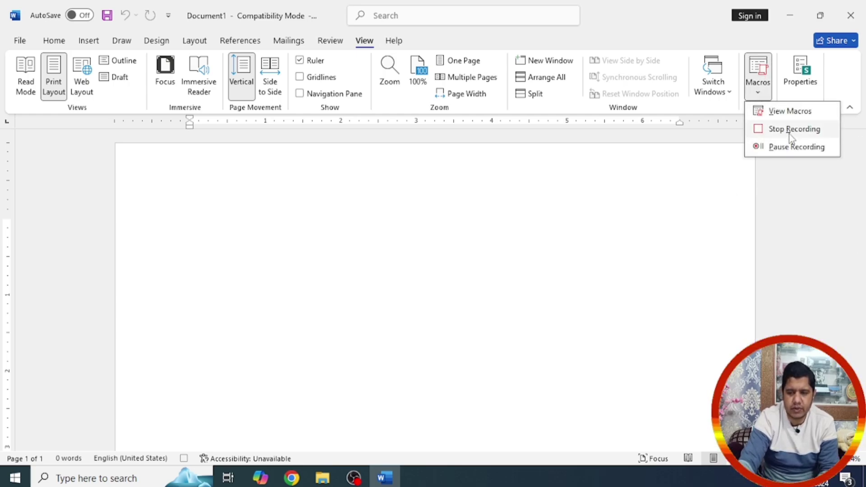
click(791, 130)
click(759, 91)
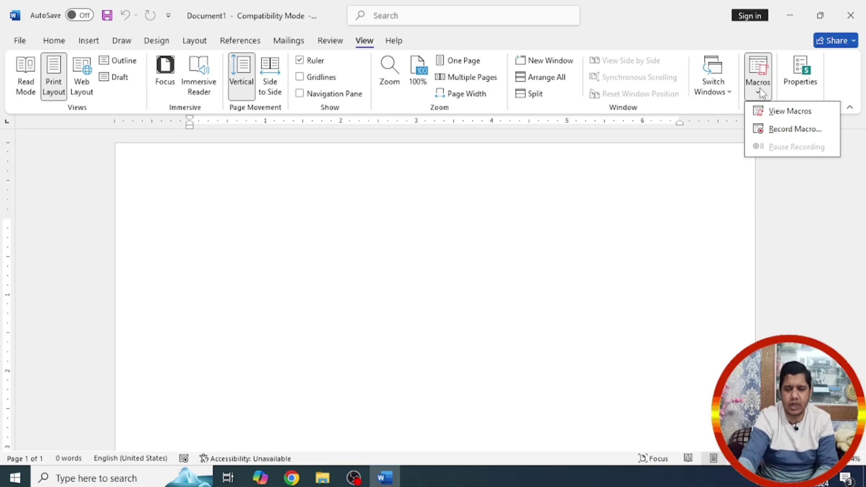
Step: Start a new macro recording and add Normal.NewMacros.Macro3 to the Quick Access Toolbar
click(759, 90)
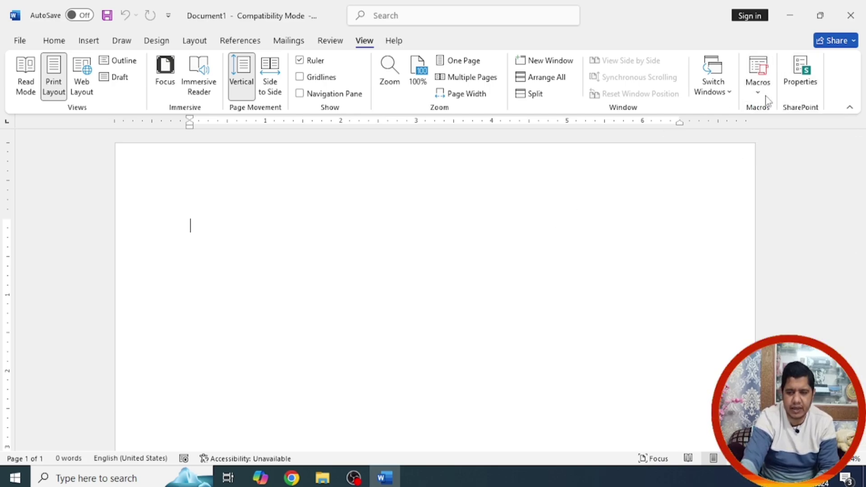
click(759, 86)
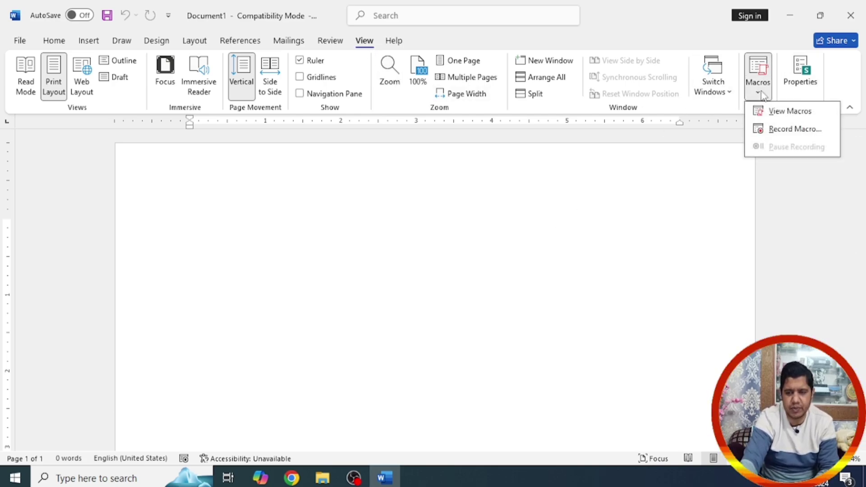
click(787, 129)
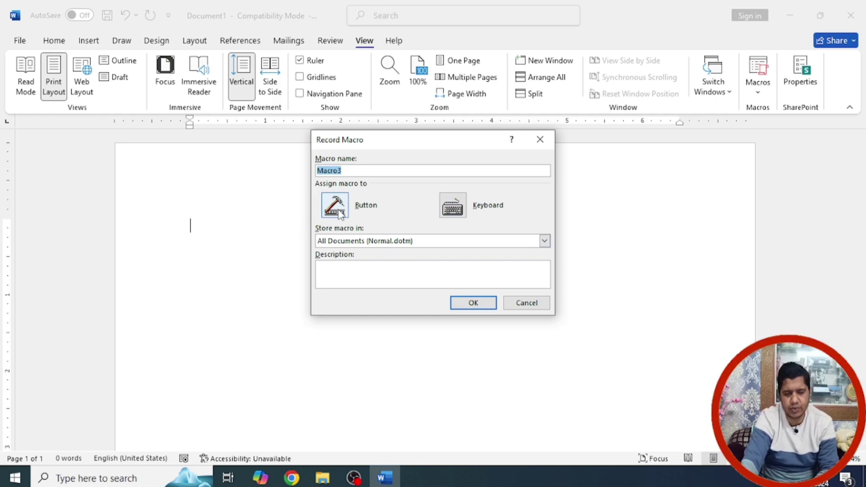
click(343, 170)
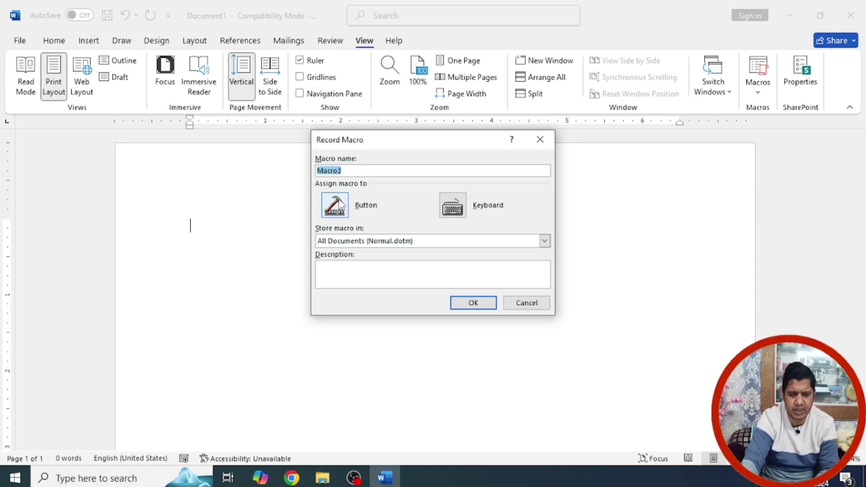
click(343, 205)
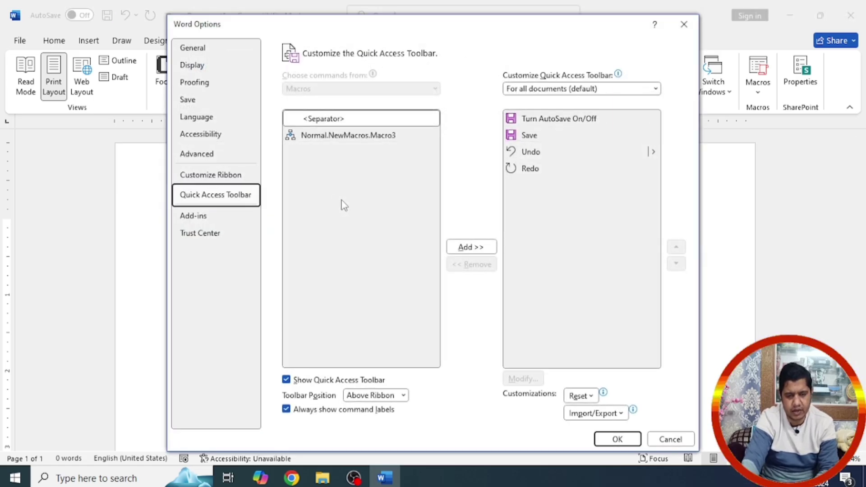
click(341, 137)
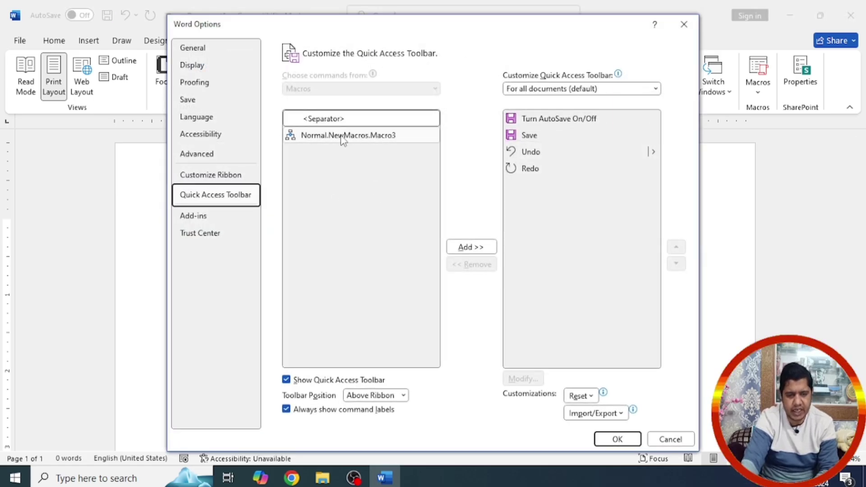
click(471, 247)
click(531, 186)
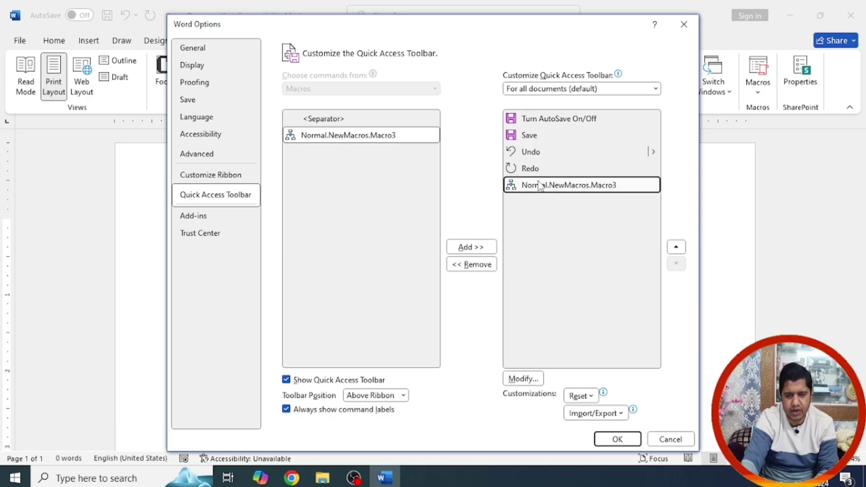
Step: Give the Macro3 button the palette symbol and apply the toolbar change
click(522, 380)
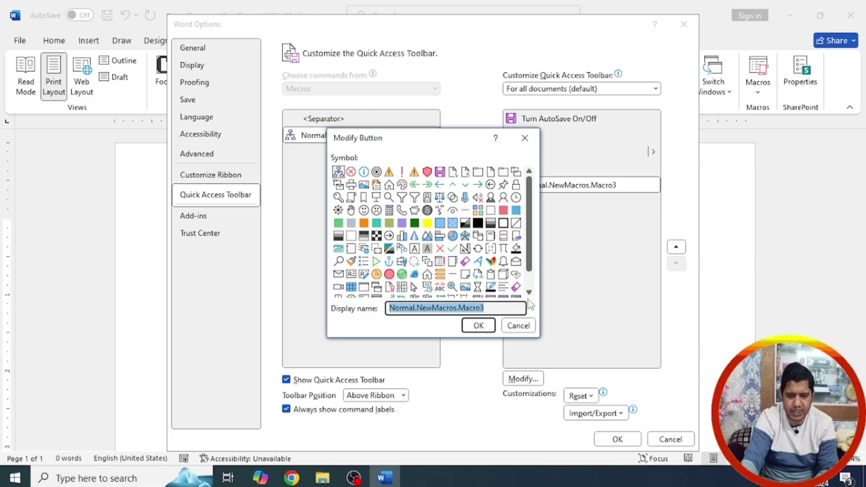
scroll(513, 278, down, 2)
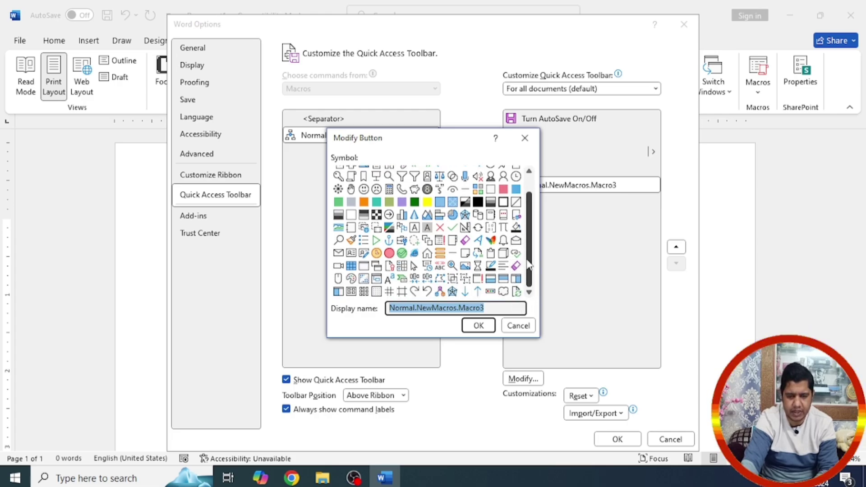
scroll(423, 198, up, 2)
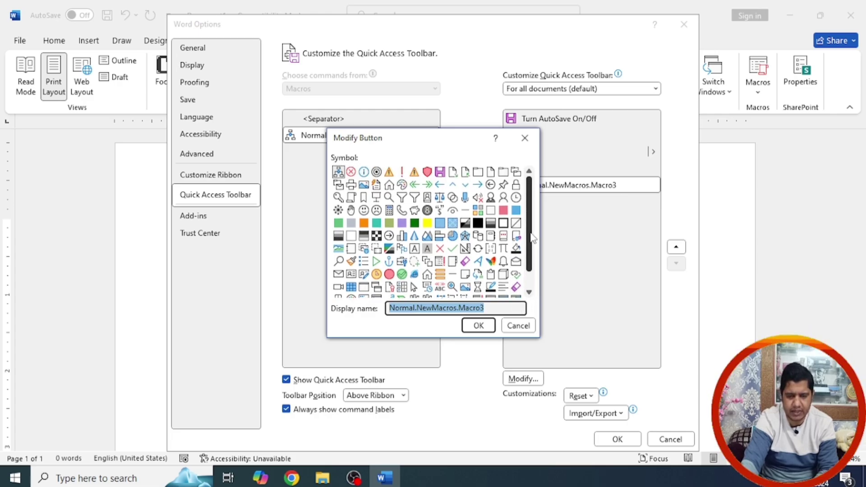
click(389, 185)
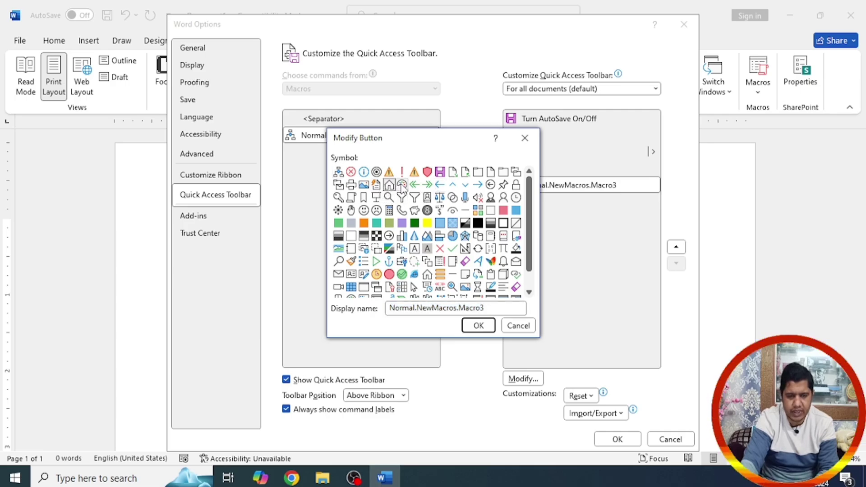
click(401, 185)
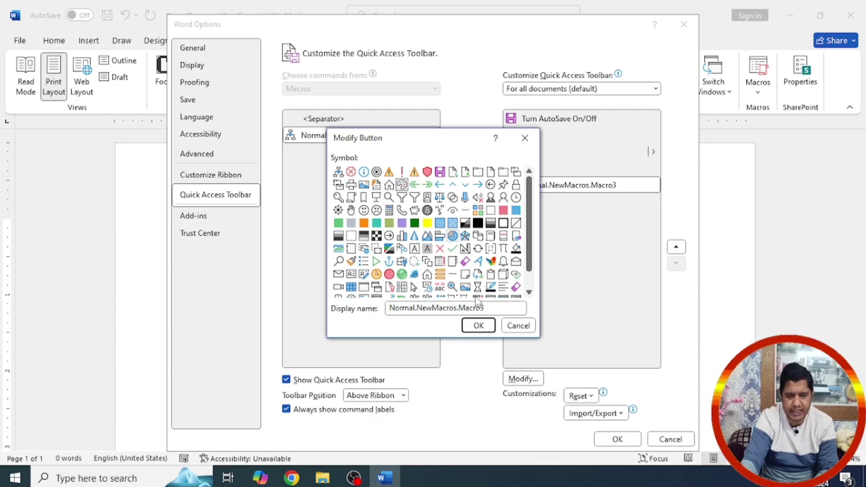
click(479, 326)
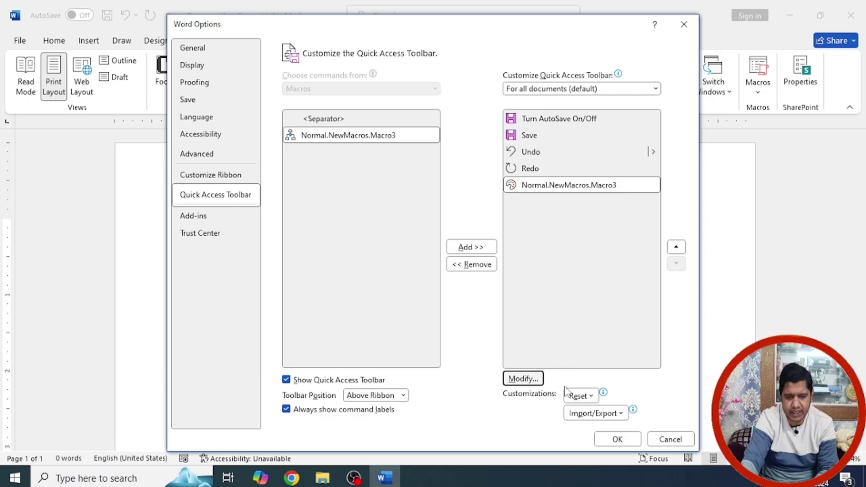
click(618, 439)
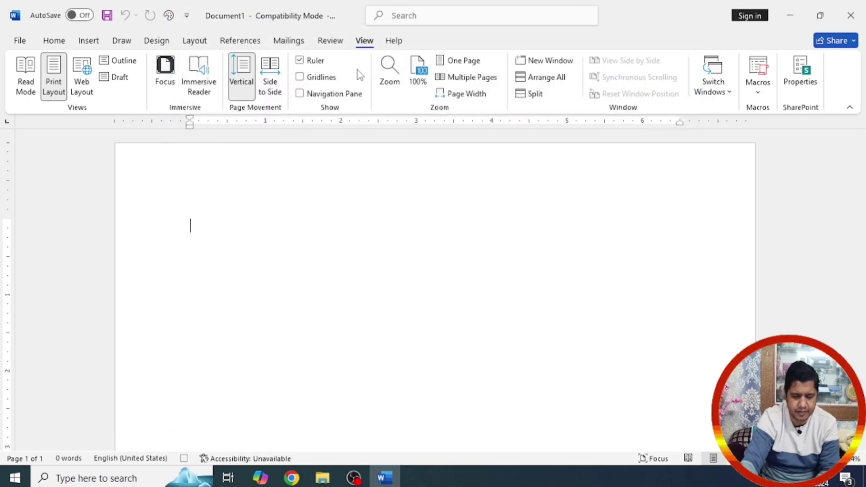
Step: Write 'To,' and the indented address: The Director MCS Education, Dehradun
text(To,)
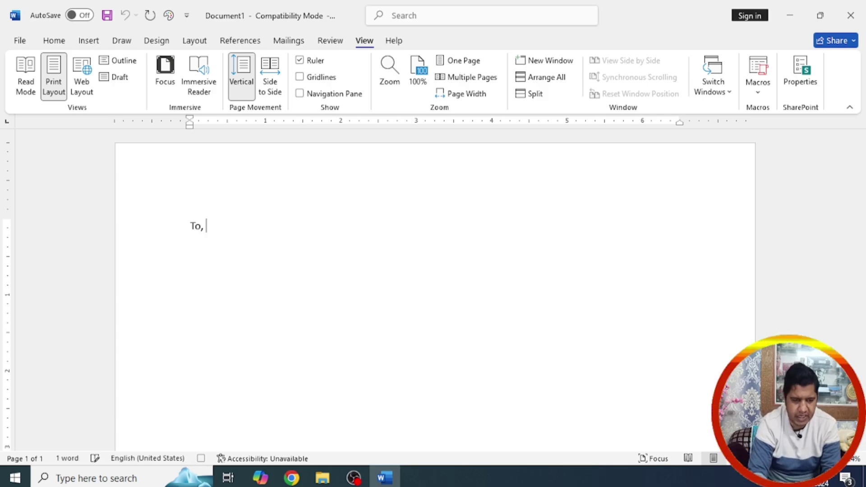
key(Return)
key(Tab)
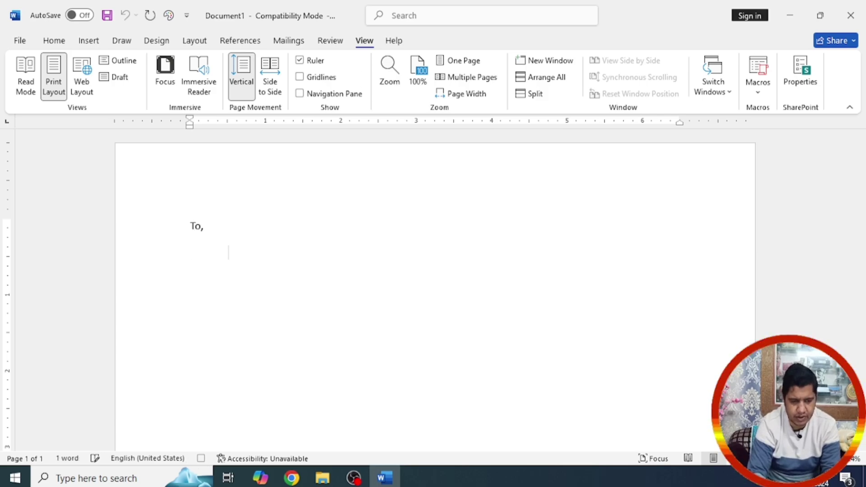
text(The Director )
text(MCS E)
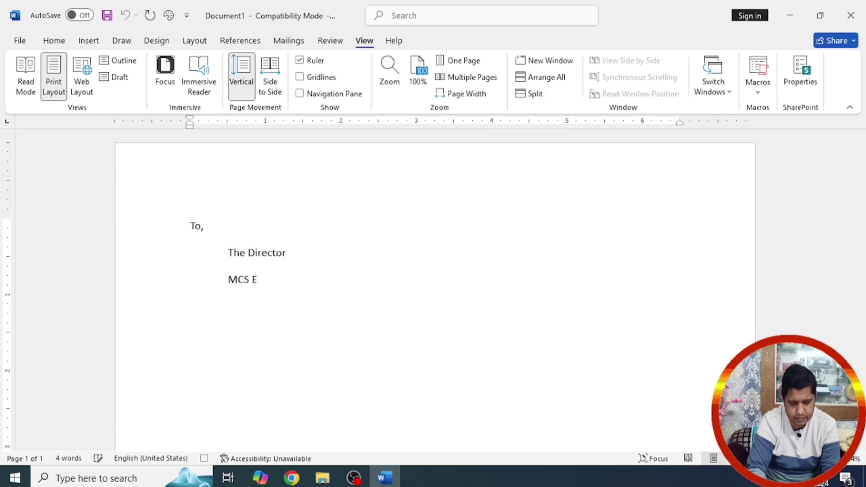
text(ducation)
key(Return)
key(Tab)
text(Dehradun)
key(Return)
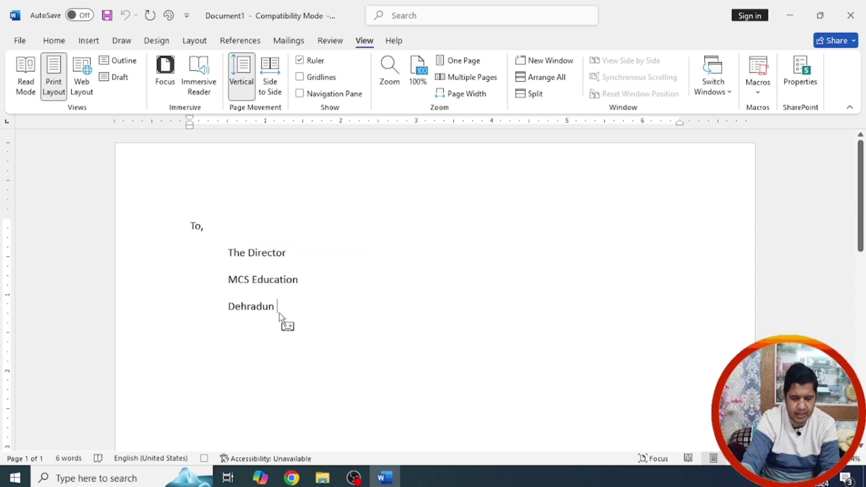
Step: Add the salutation 'Sir,' and begin the body: 'Please grant permission to spend RS. ........'
text(Sir,)
key(Return)
key(Tab)
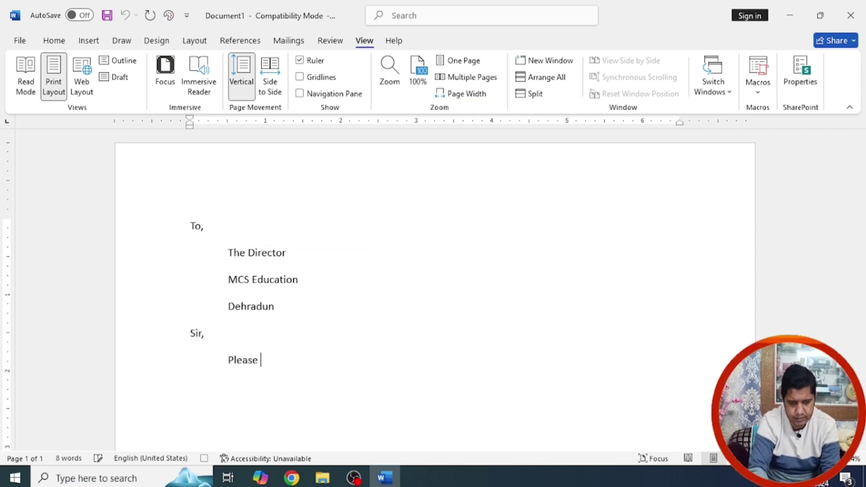
text(Please grant permis)
key(BackSpace)
key(BackSpace)
key(BackSpace)
key(BackSpace)
key(BackSpace)
key(BackSpace)
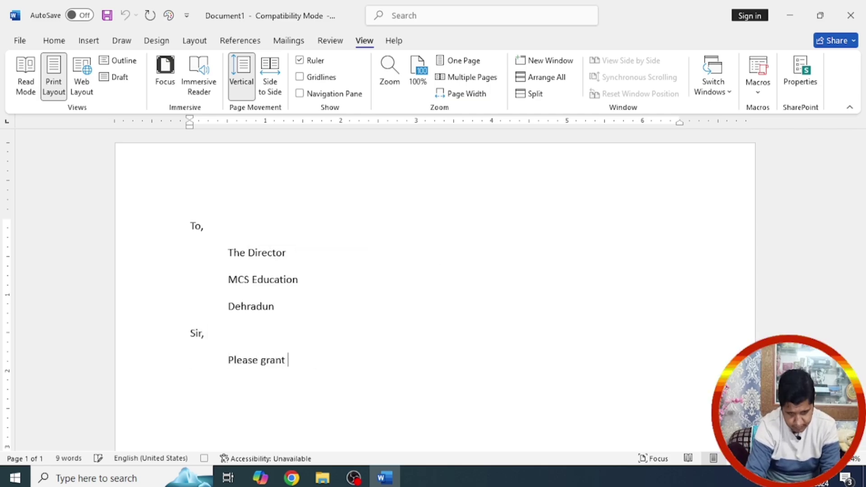
text(permission to spend RS. ........................ from the)
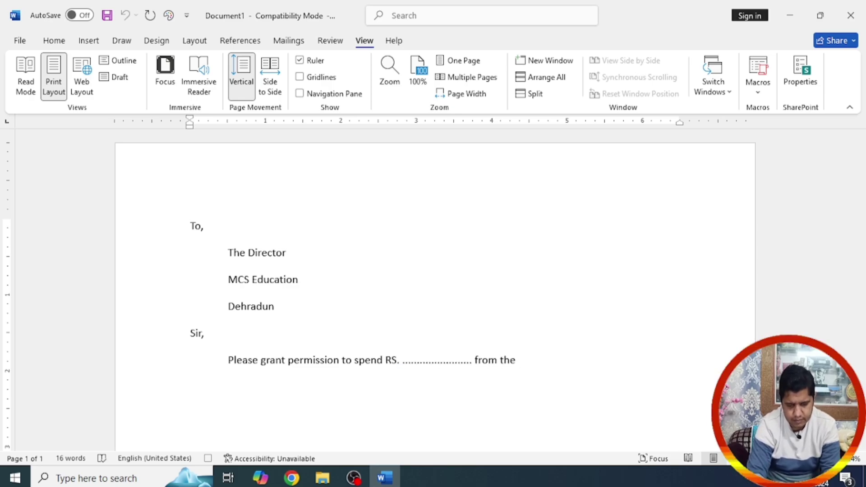
text( suppliment)
Step: Fix the misspelled word and finish the request with 'resource account to purchase .............', closing with thanks
key(ctrl+BackSpace)
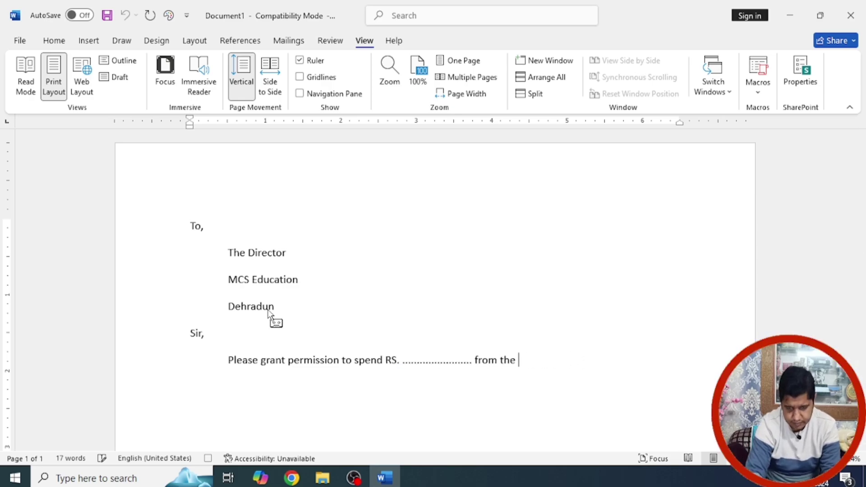
text(s)
key(BackSpace)
text(resource ac)
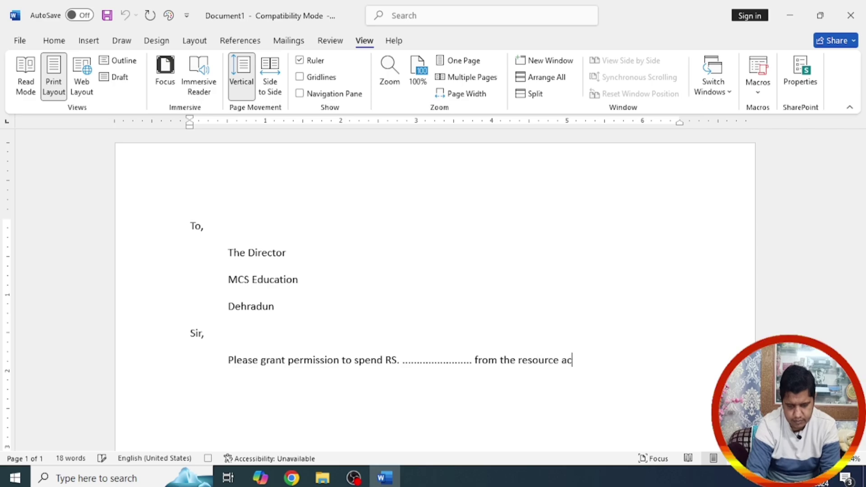
text(count)
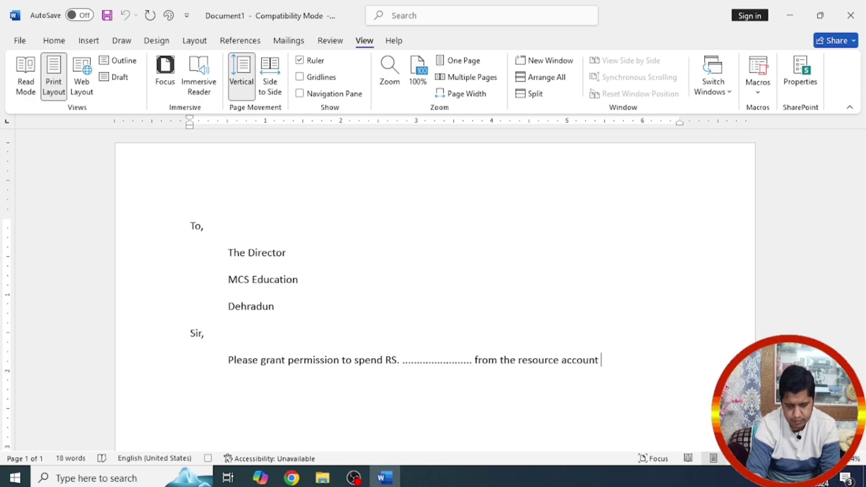
text( to purchase ............. f)
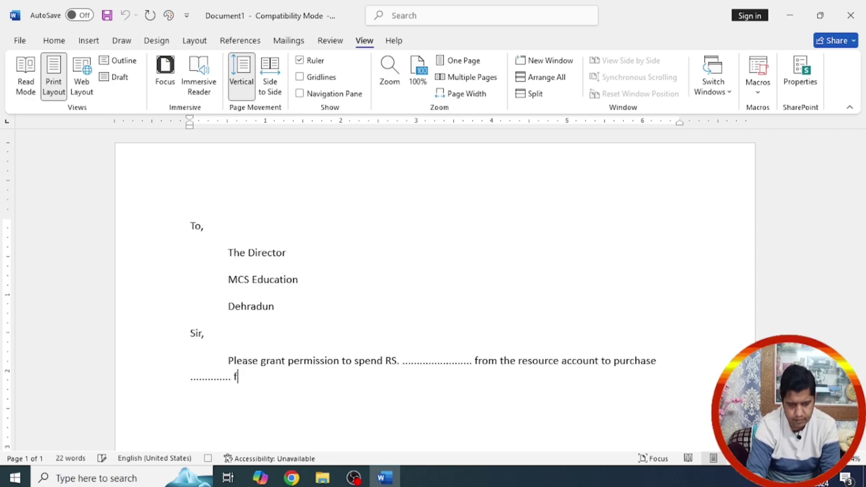
key(BackSpace)
text(, s)
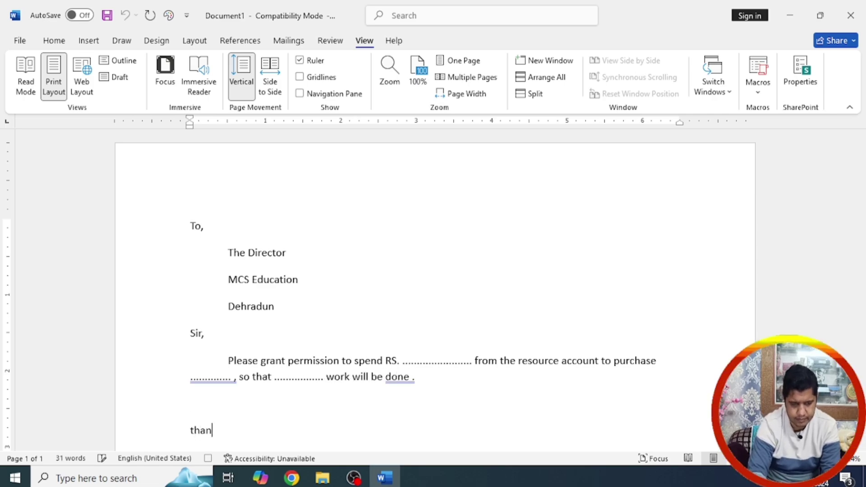
key(Return)
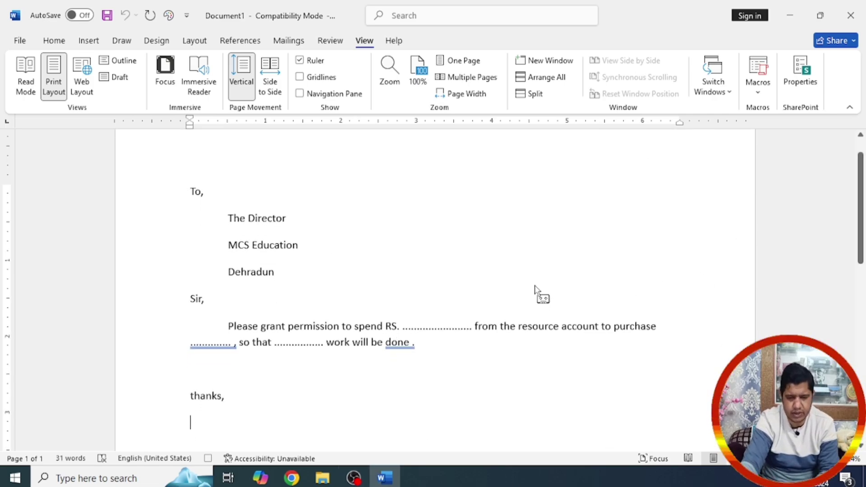
click(758, 86)
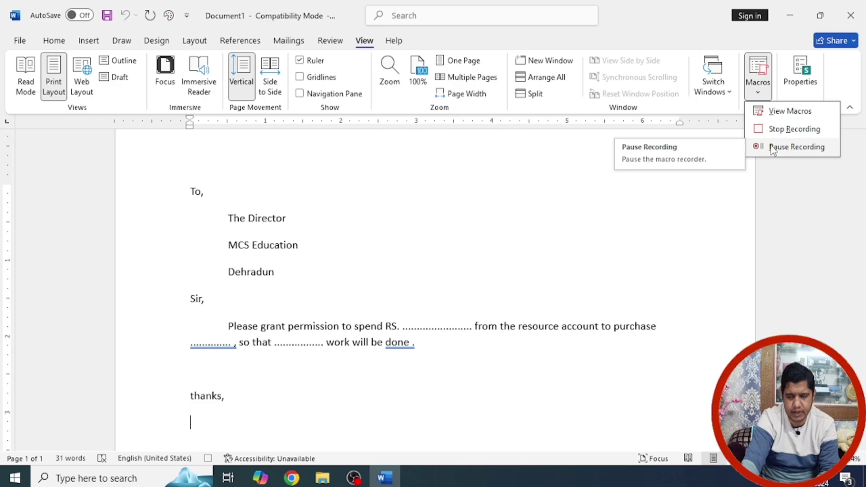
Step: Pause recording, save the letter to the Desktop as 'letter', and close Word keeping the macro
click(773, 148)
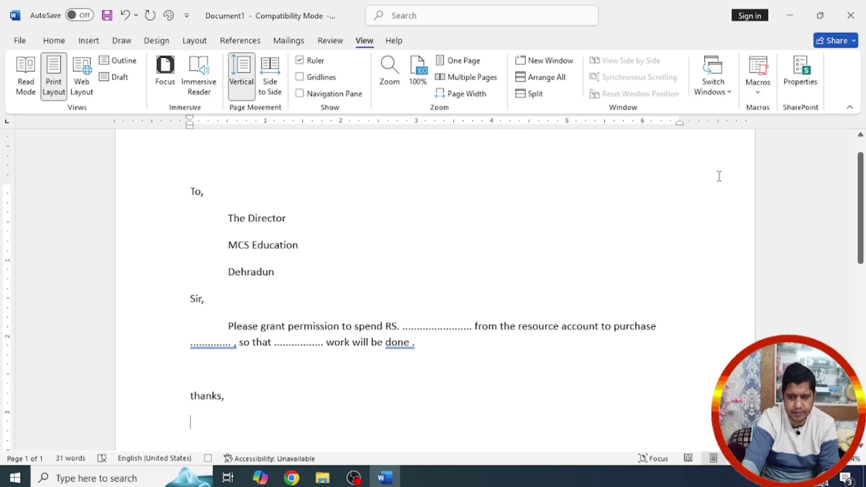
click(108, 16)
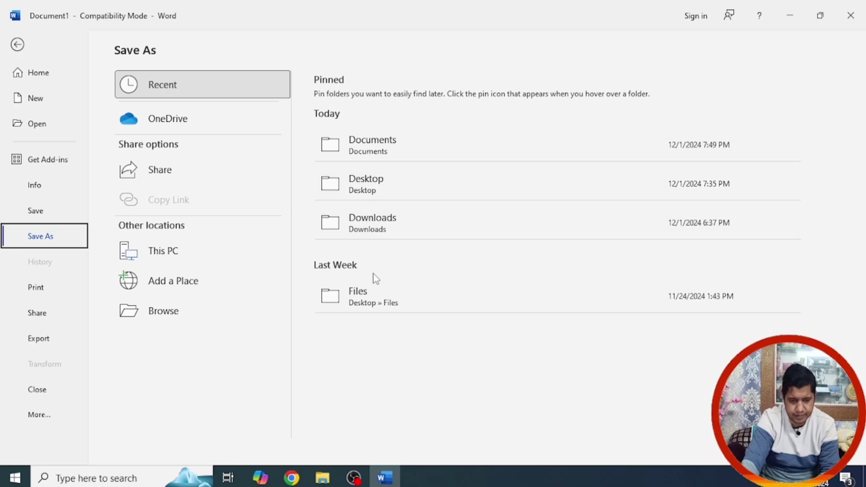
click(384, 190)
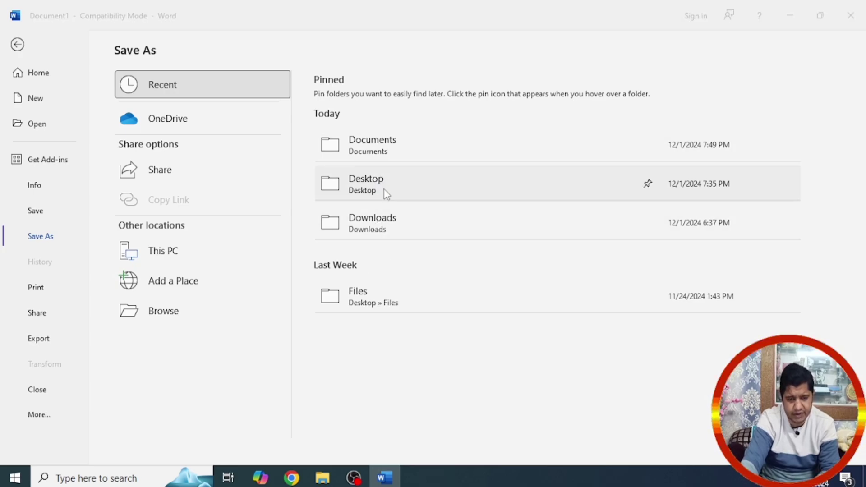
text(le)
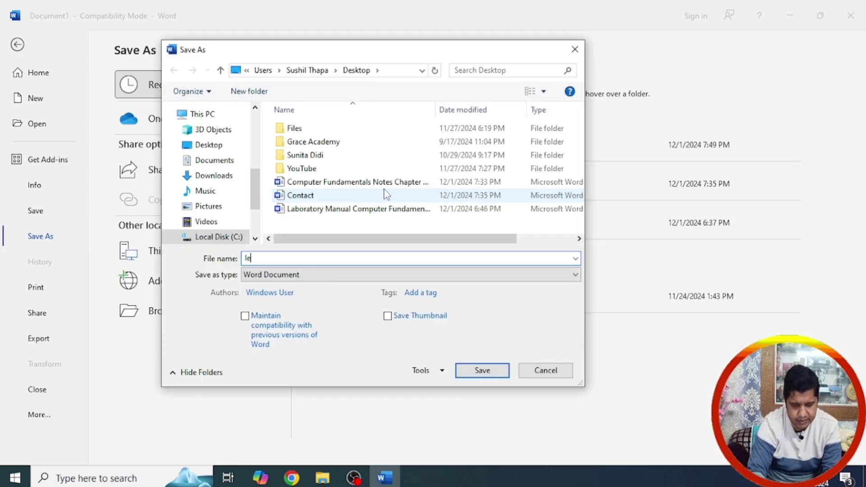
text(tter)
key(Return)
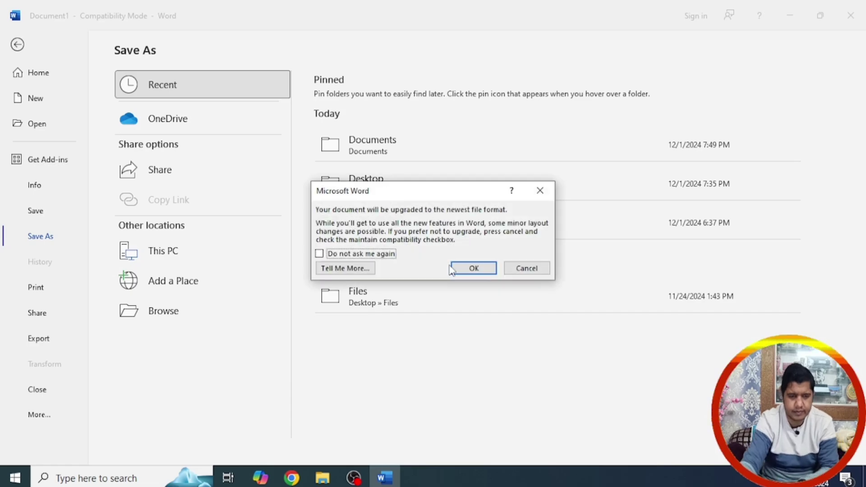
click(472, 266)
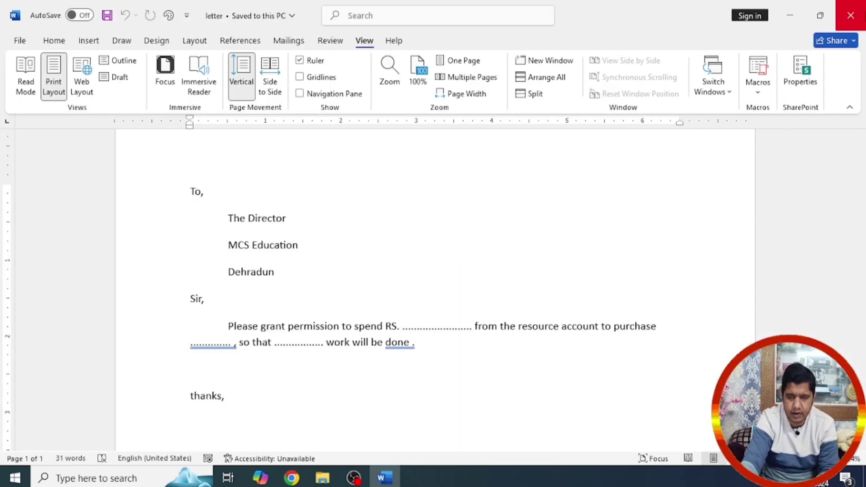
click(851, 16)
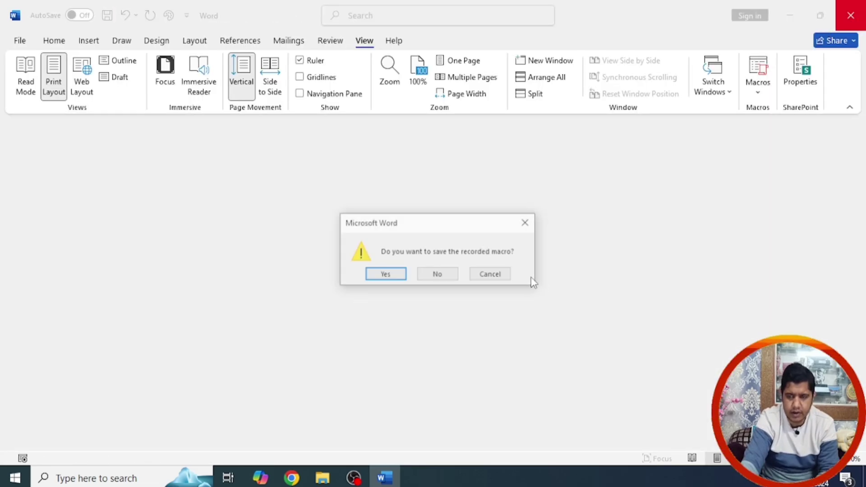
click(401, 279)
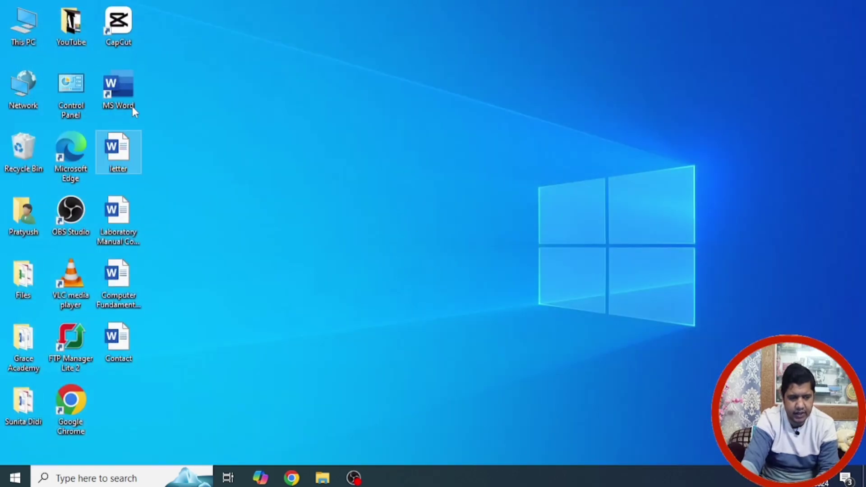
Step: Relaunch Word in a new blank document and run the letter macro from the toolbar
double_click(121, 91)
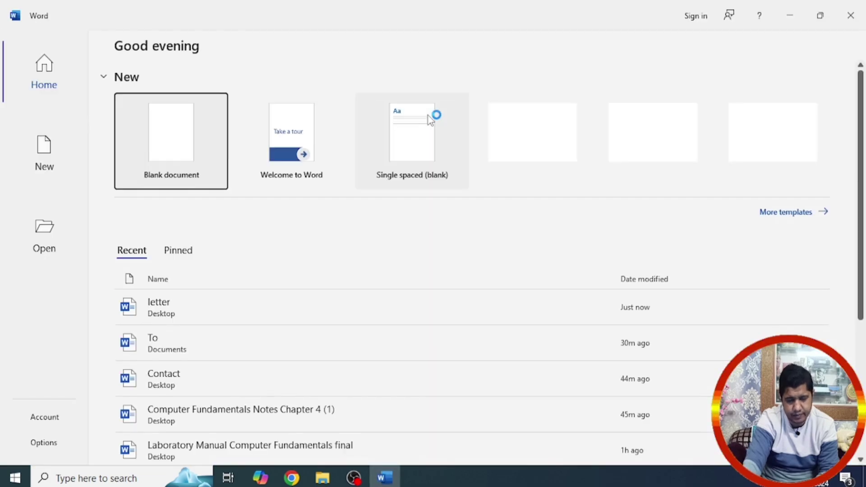
click(170, 148)
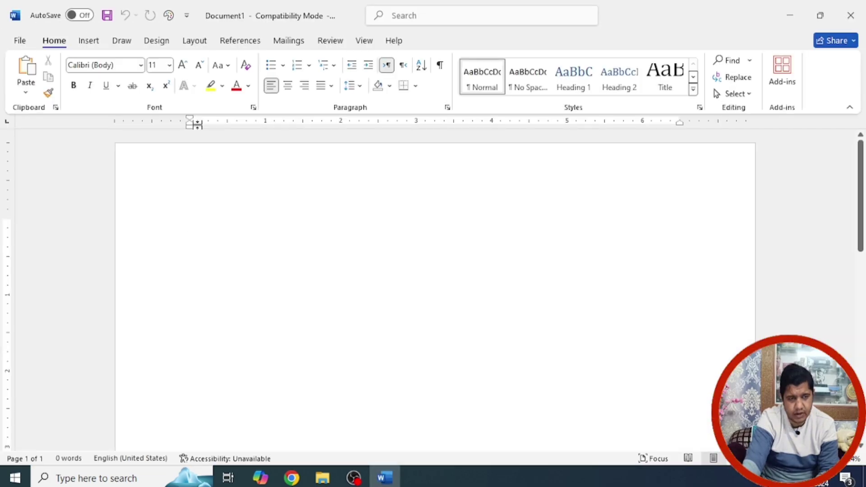
click(170, 16)
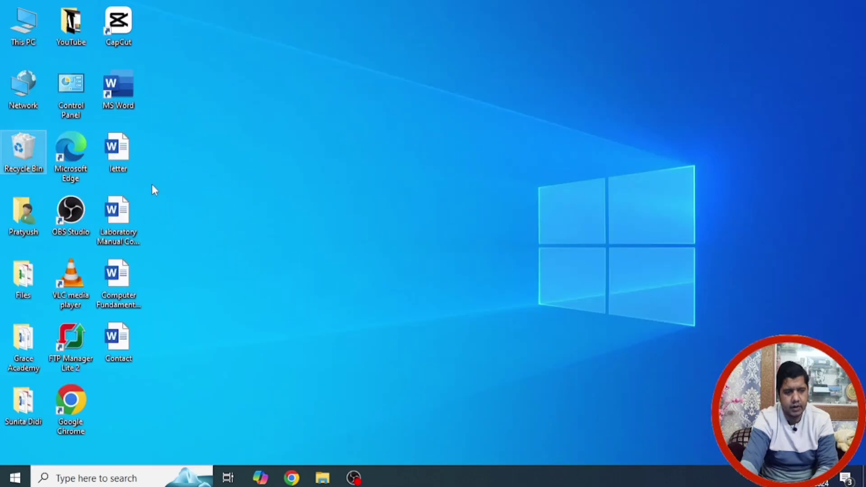
Step: Open the saved letter file, close it, and move it to the Recycle Bin
double_click(122, 151)
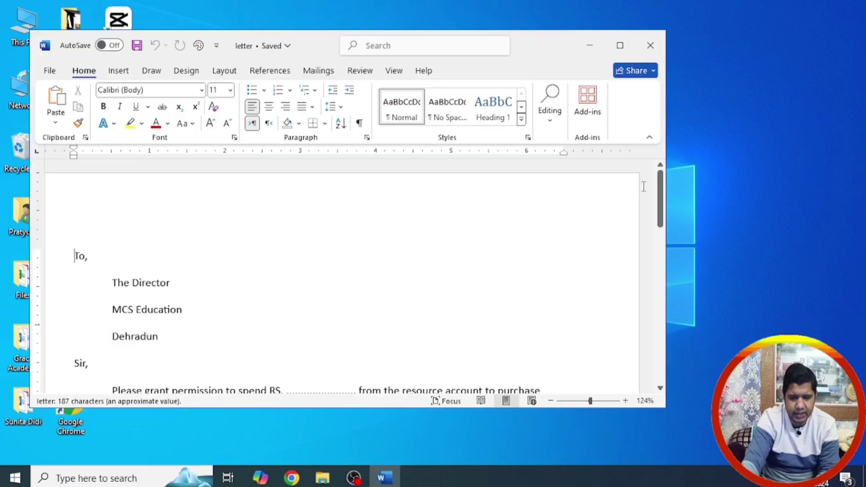
click(650, 45)
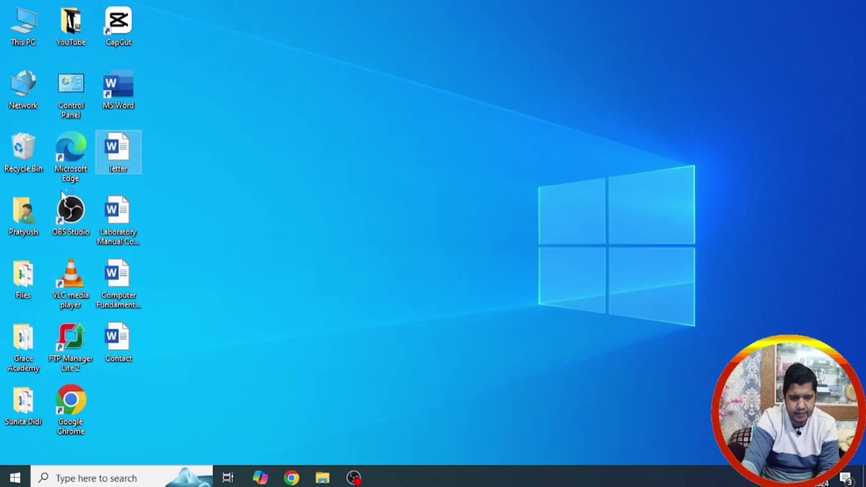
drag(118, 152, 14, 158)
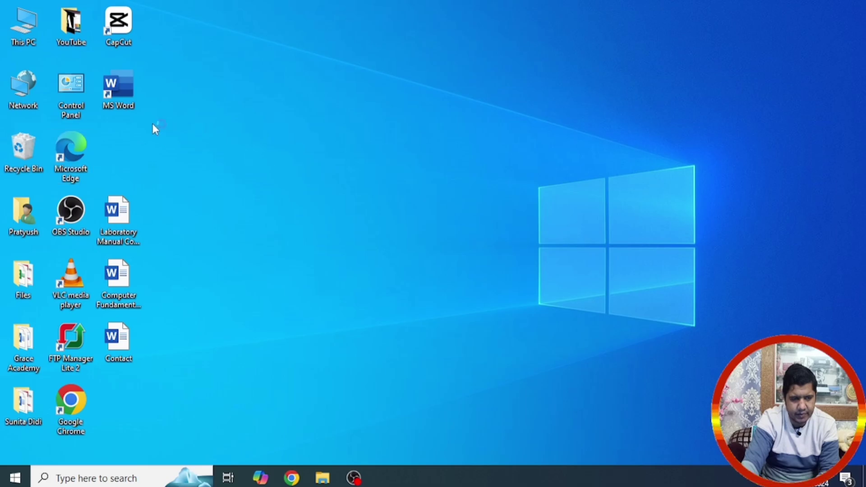
Step: Start another blank document, insert the letter with Ctrl+V, and maximize the window
double_click(130, 90)
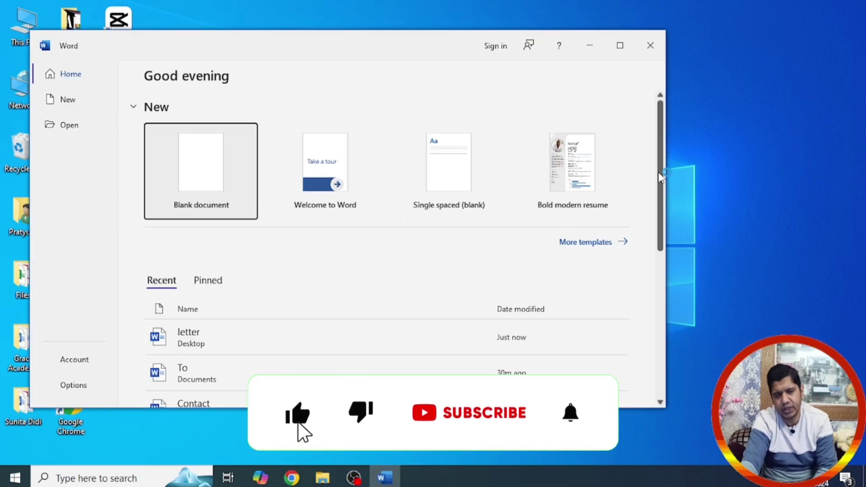
click(230, 178)
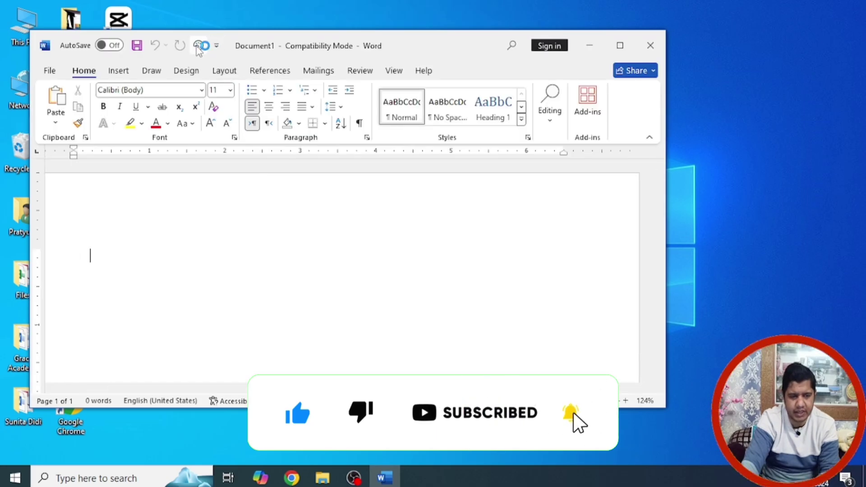
key(ctrl+v)
key(super+Up)
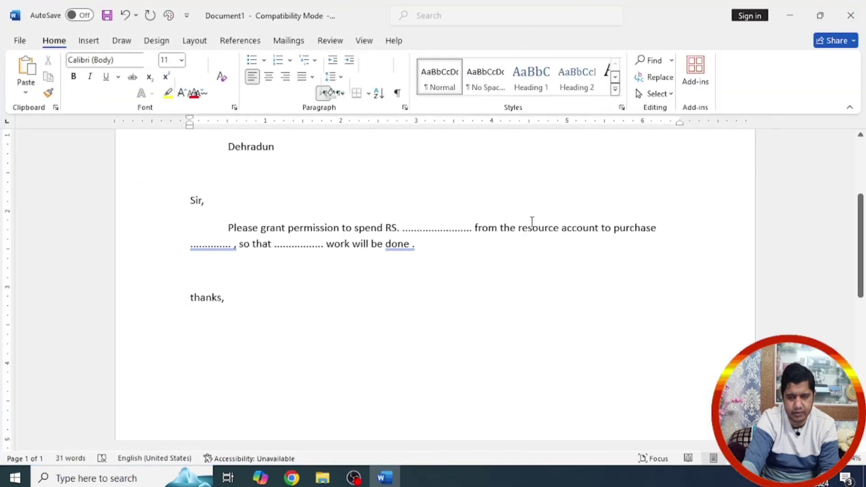
scroll(532, 221, up, 2)
scroll(532, 221, up, 1)
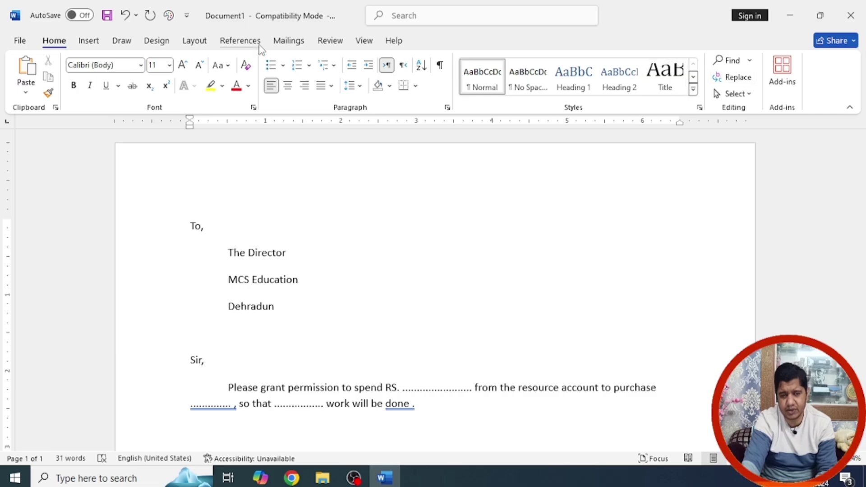
Step: Review the recorded macros list, selecting Macro3, and cancel without running anything
click(361, 45)
click(758, 88)
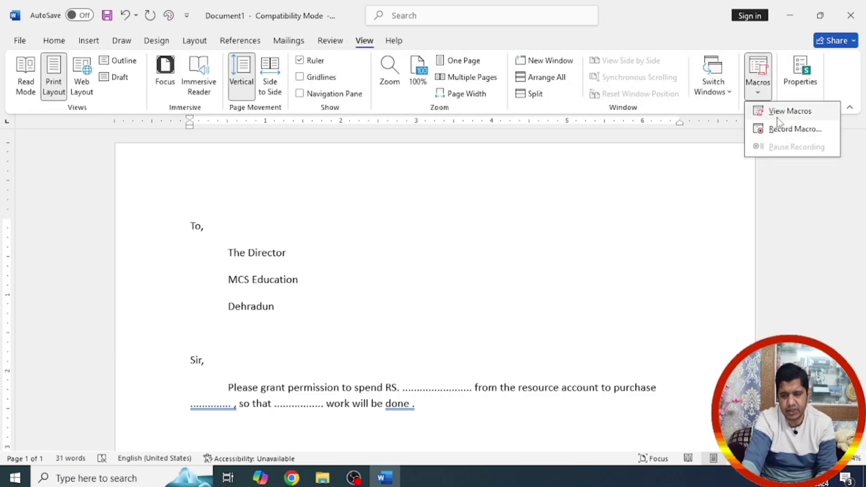
click(779, 113)
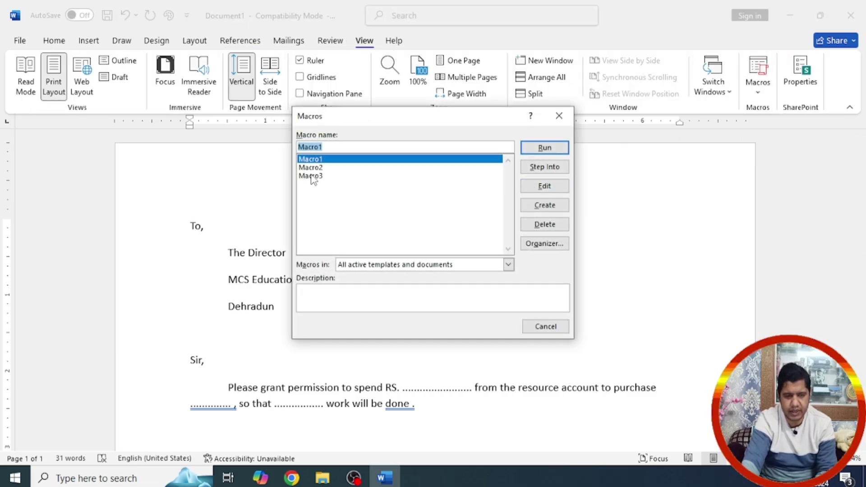
click(313, 177)
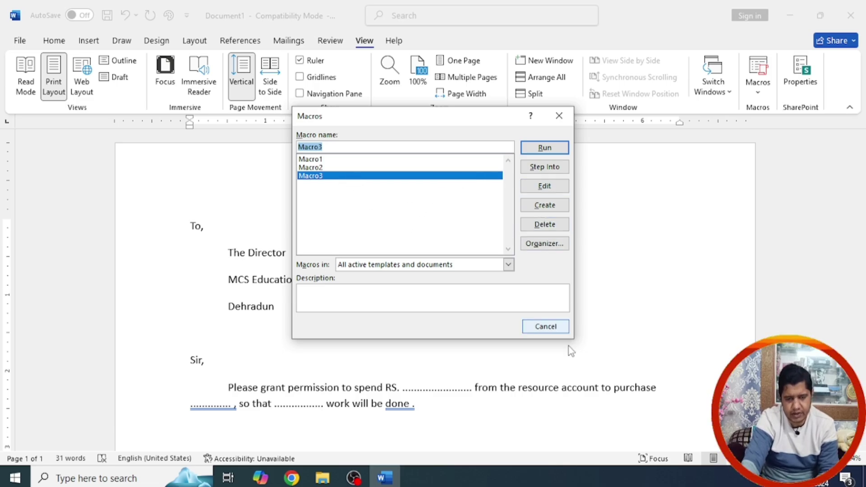
click(546, 326)
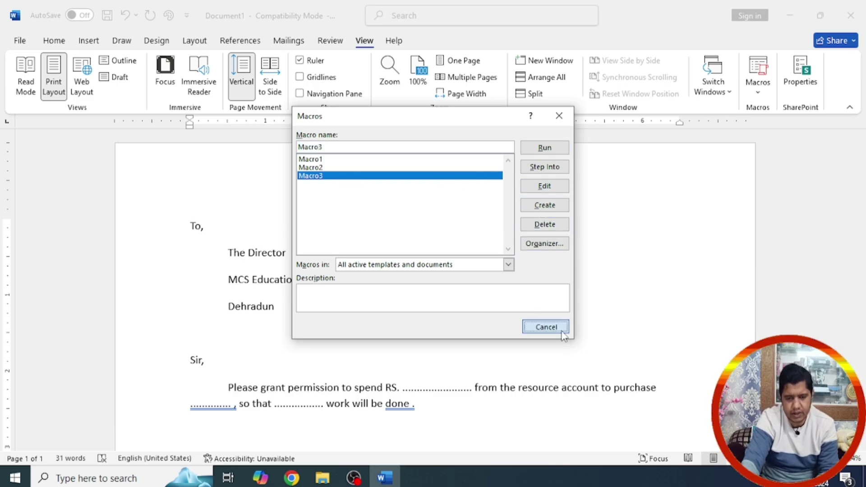
Step: Start recording Macro4 with the keyboard shortcut Ctrl+K assigned
click(758, 93)
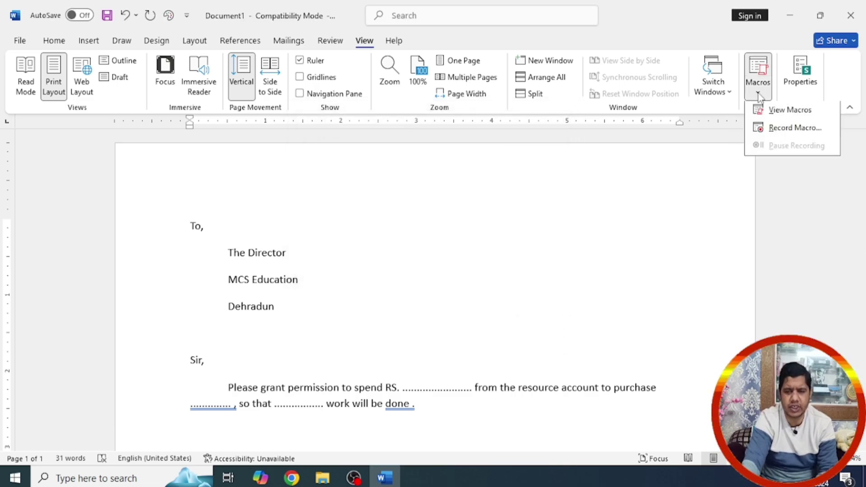
click(785, 131)
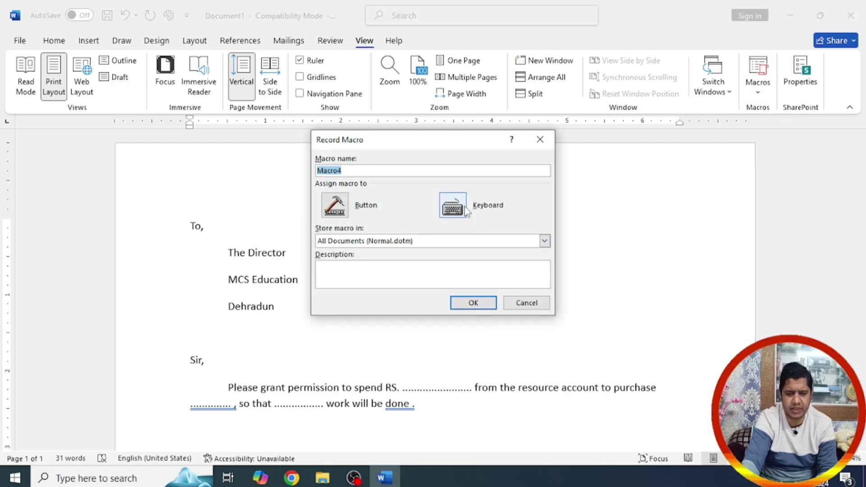
click(452, 206)
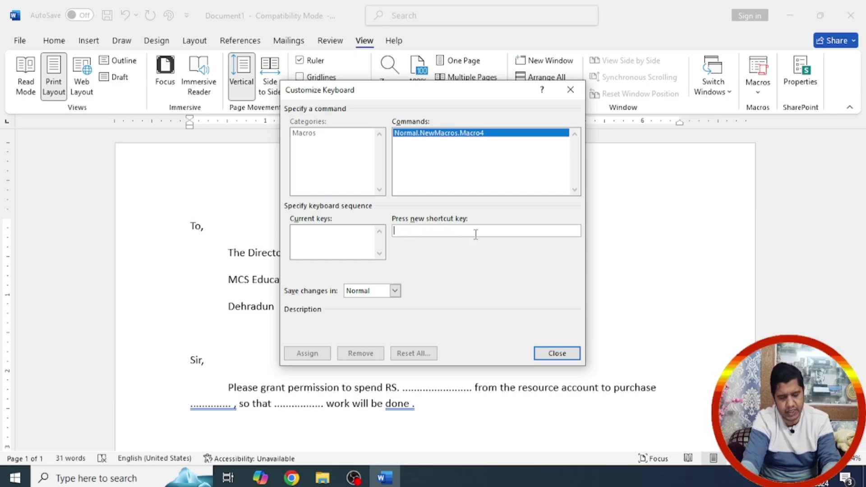
key(ctrl+k)
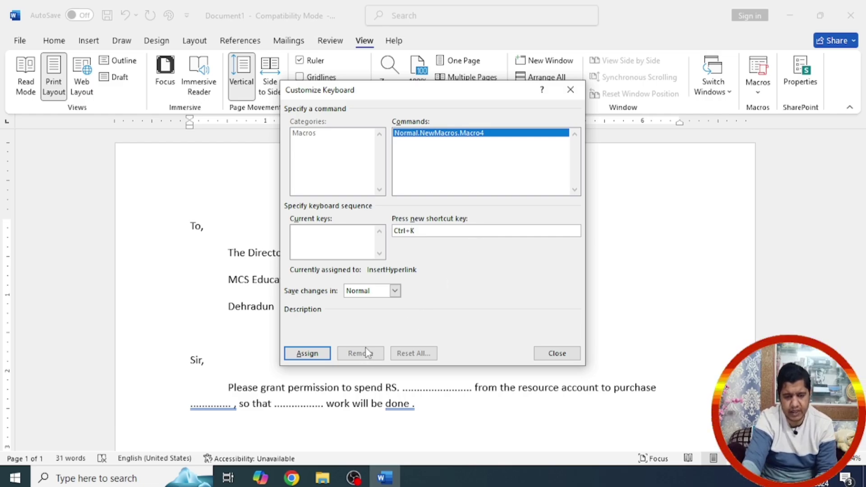
click(538, 353)
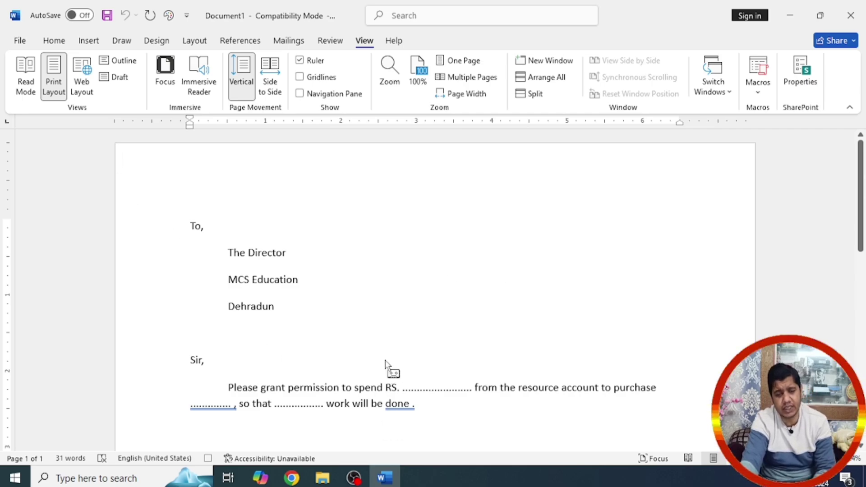
Step: Pause and then stop the macro recording
click(758, 90)
click(777, 146)
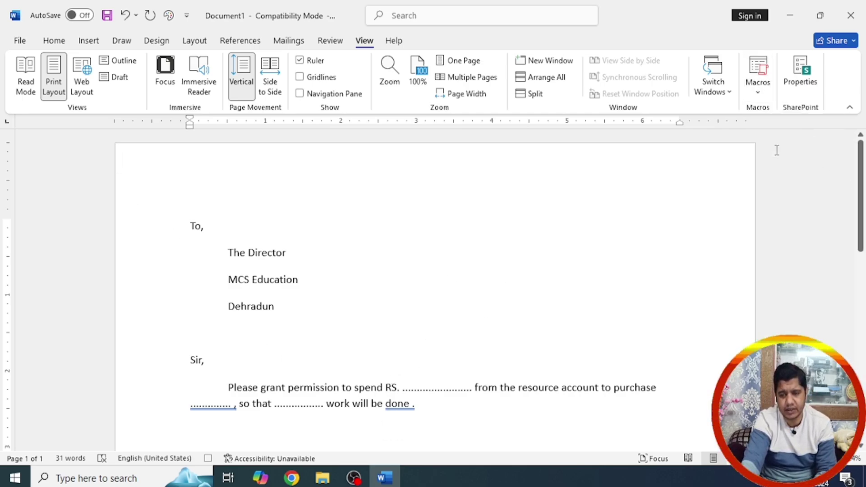
click(758, 97)
click(775, 130)
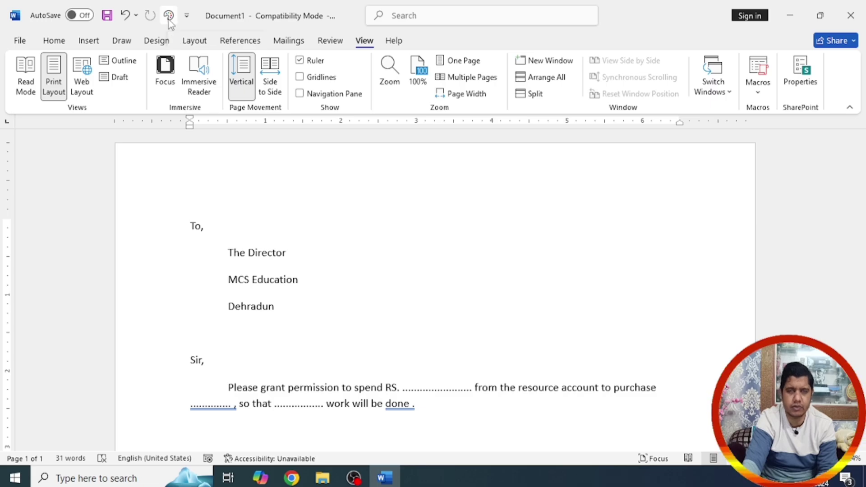
Step: Replay the letter macro five times from the Quick Access Toolbar, filling three pages
click(168, 16)
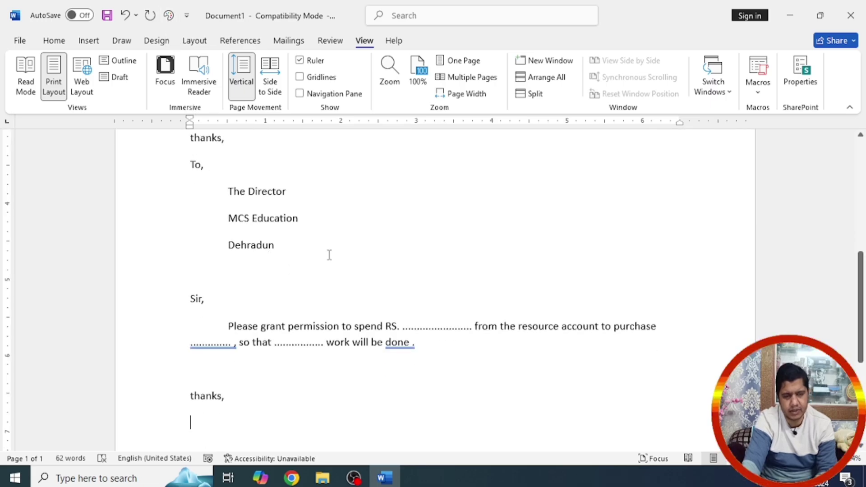
click(169, 17)
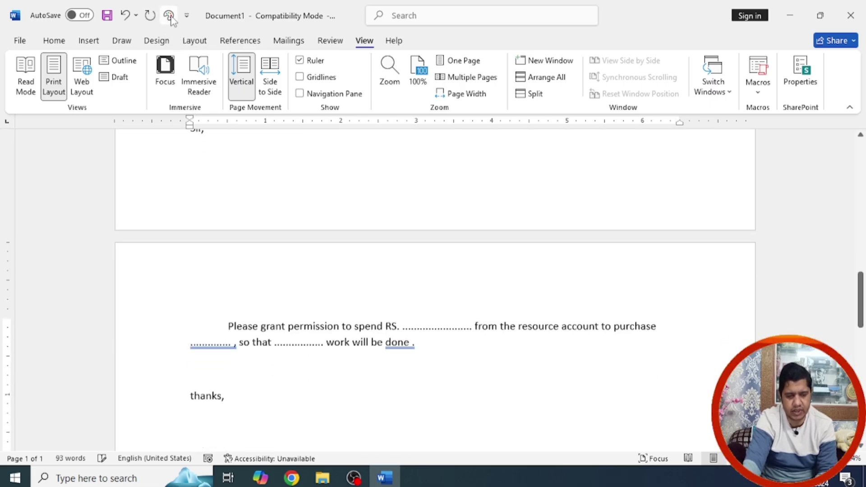
click(170, 17)
click(169, 16)
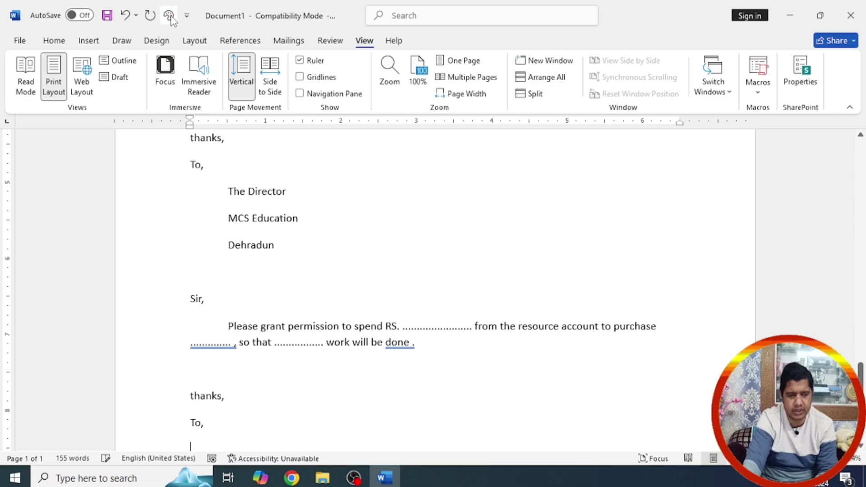
click(169, 17)
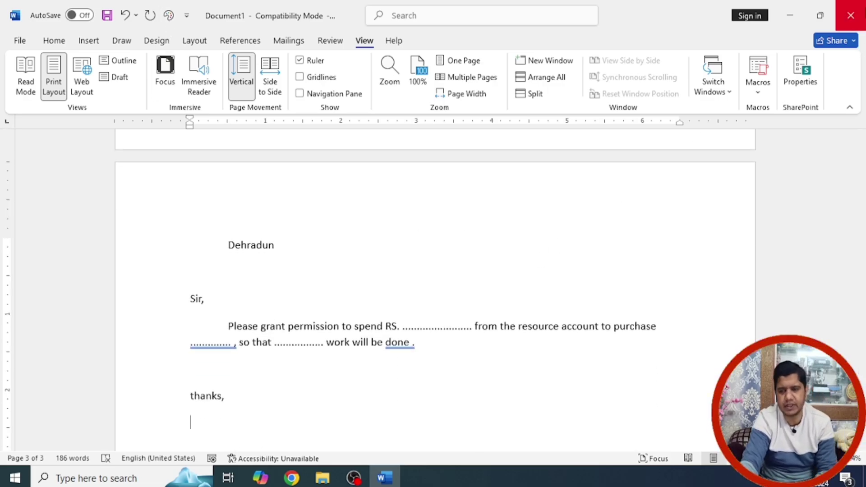
click(20, 40)
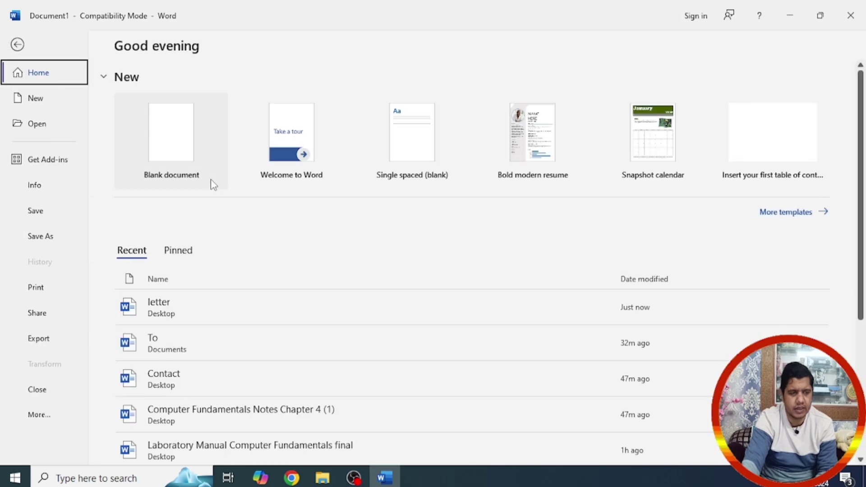
click(20, 44)
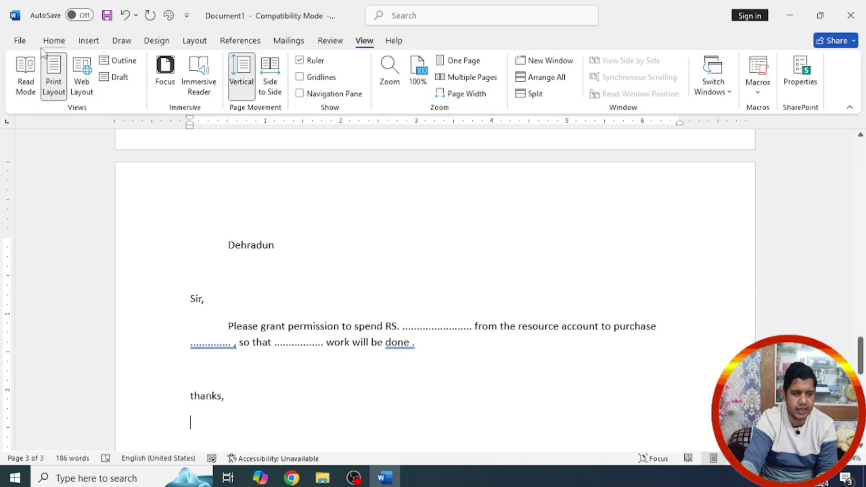
click(90, 42)
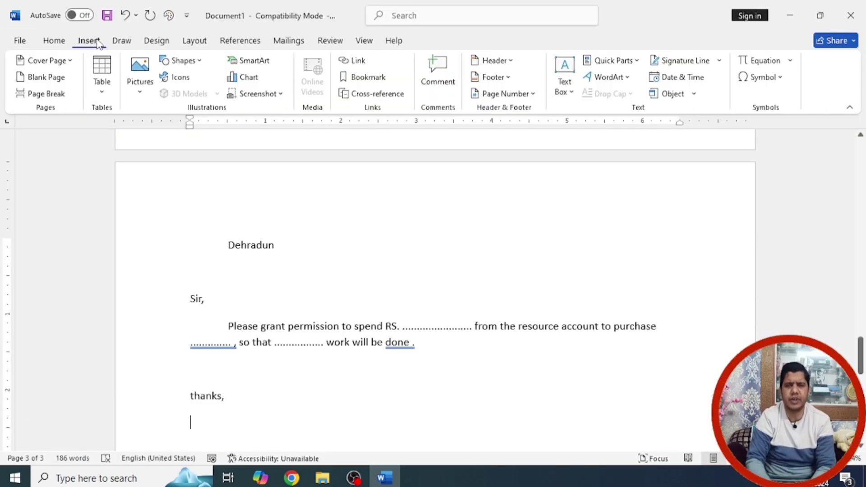